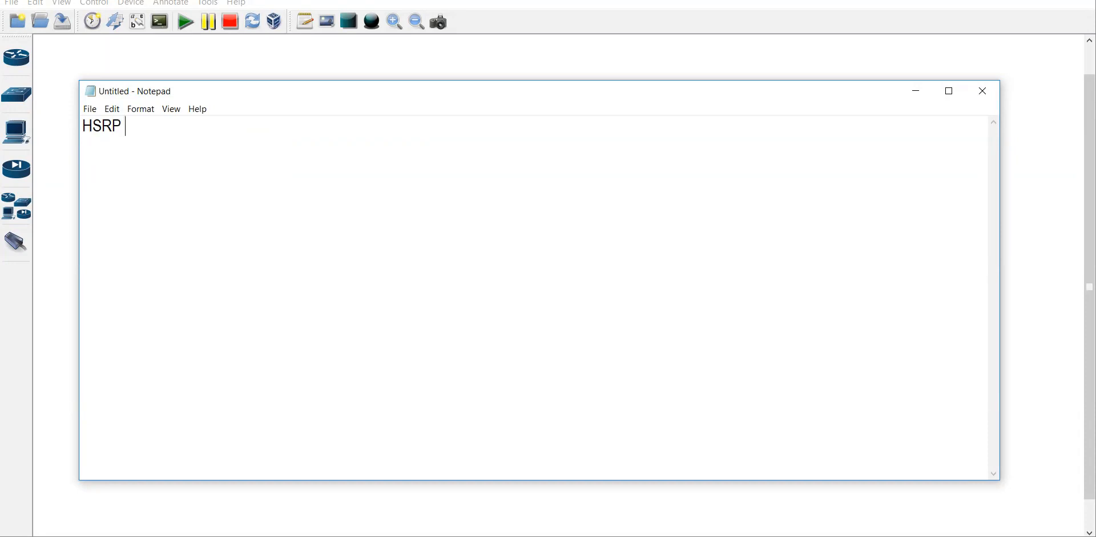
Erase all the text in the Notepad note and minimize its window to return to the GNS3 workspace
key(ctrl+a)
key(BackSpace)
click(916, 91)
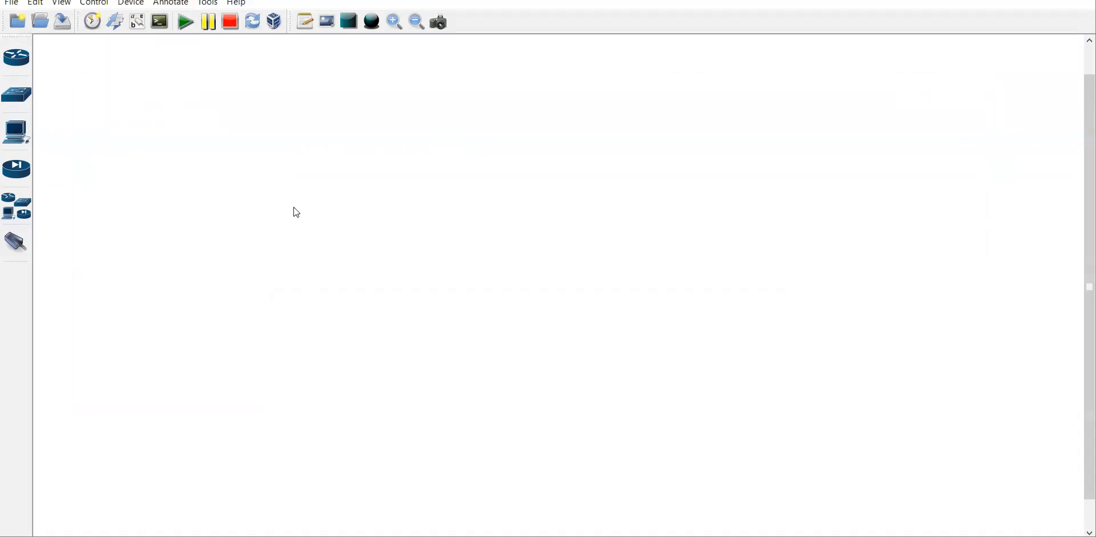
Add three c3700 routers, R1, R2 and R3, rising diagonally across the upper part of the workspace
click(9, 67)
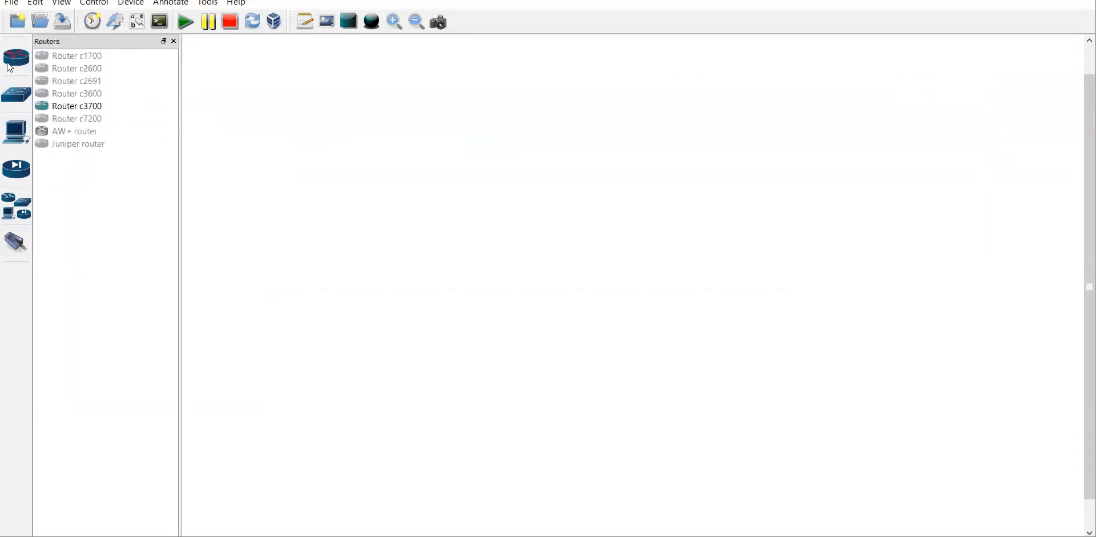
drag(89, 113, 518, 225)
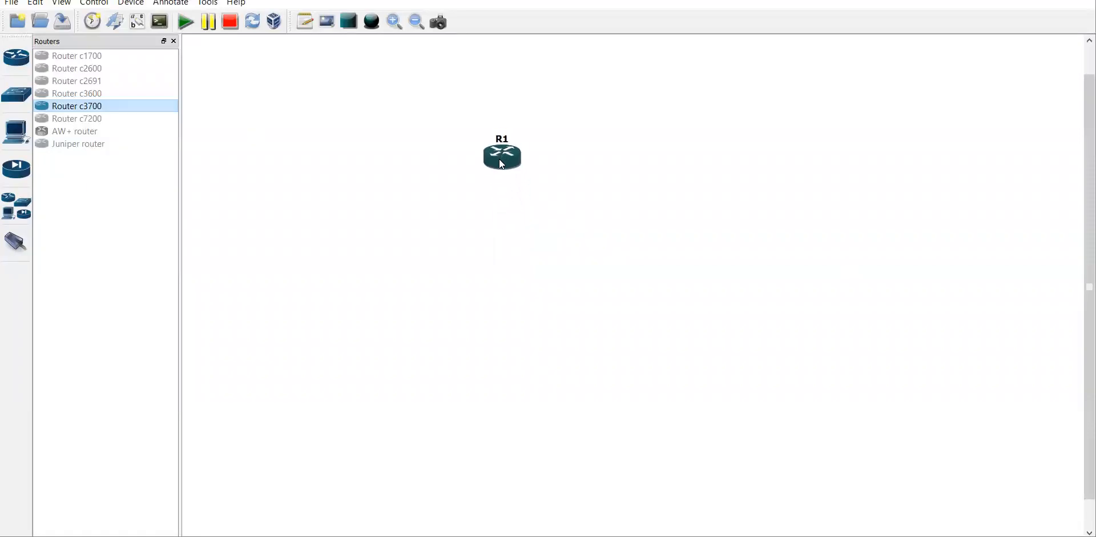
drag(108, 110, 640, 119)
drag(108, 107, 818, 95)
Draw a dashed circle against the outer side of R3 to represent its attached networks
click(806, 141)
click(858, 72)
drag(893, 100, 860, 76)
click(690, 242)
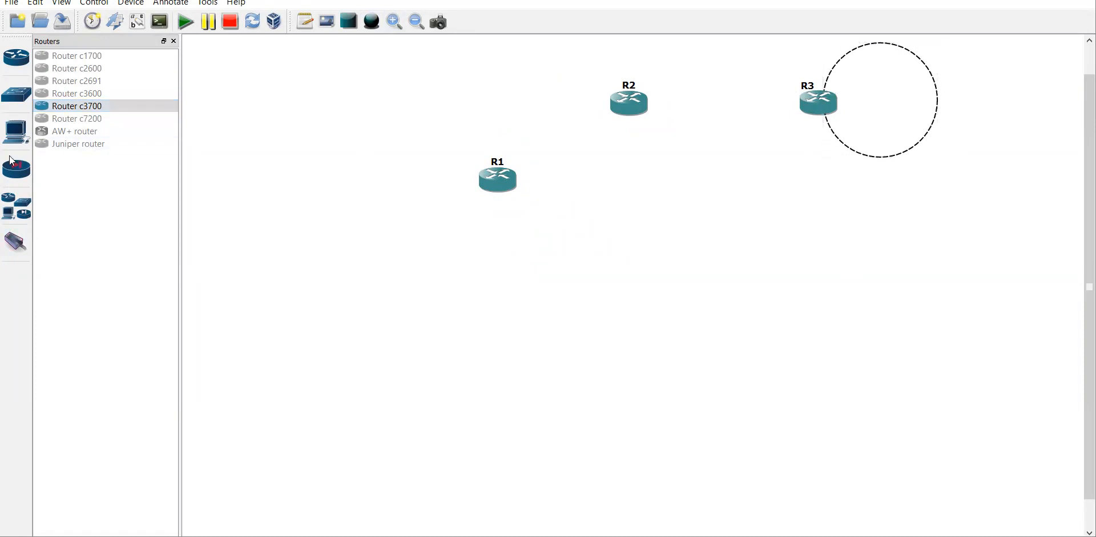
Add two c3700 routers, R4 and R5, below R1, one on each side of it
drag(77, 106, 390, 309)
drag(82, 109, 620, 293)
drag(398, 298, 388, 295)
Add c3700 routers R6, R7 and R8 in a row below R4 and R5, with an Ethernet switch above R7
drag(96, 110, 428, 475)
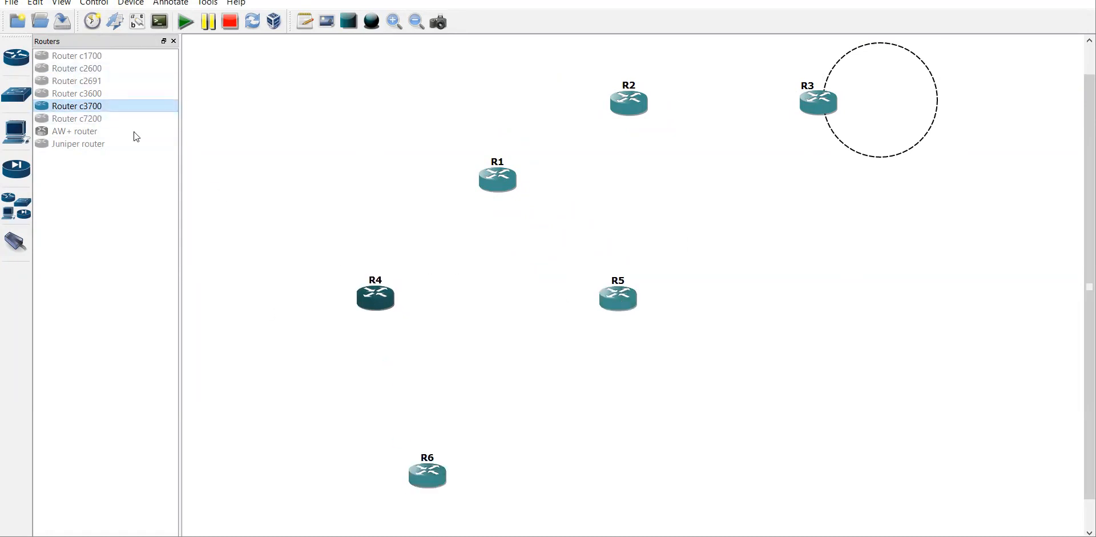
drag(108, 109, 531, 470)
drag(105, 106, 640, 479)
drag(693, 447, 400, 475)
click(531, 379)
click(16, 96)
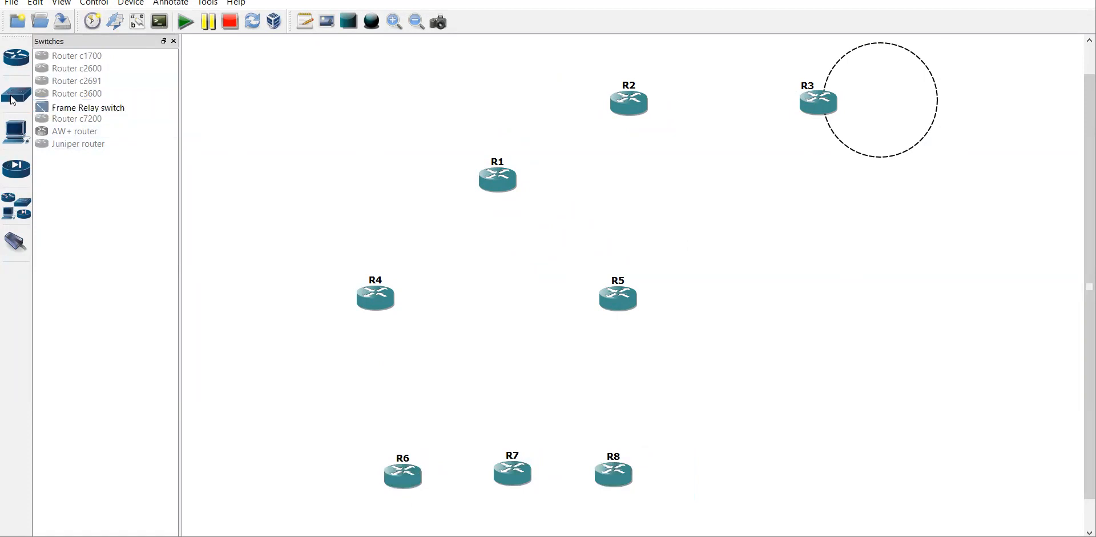
drag(80, 56, 510, 374)
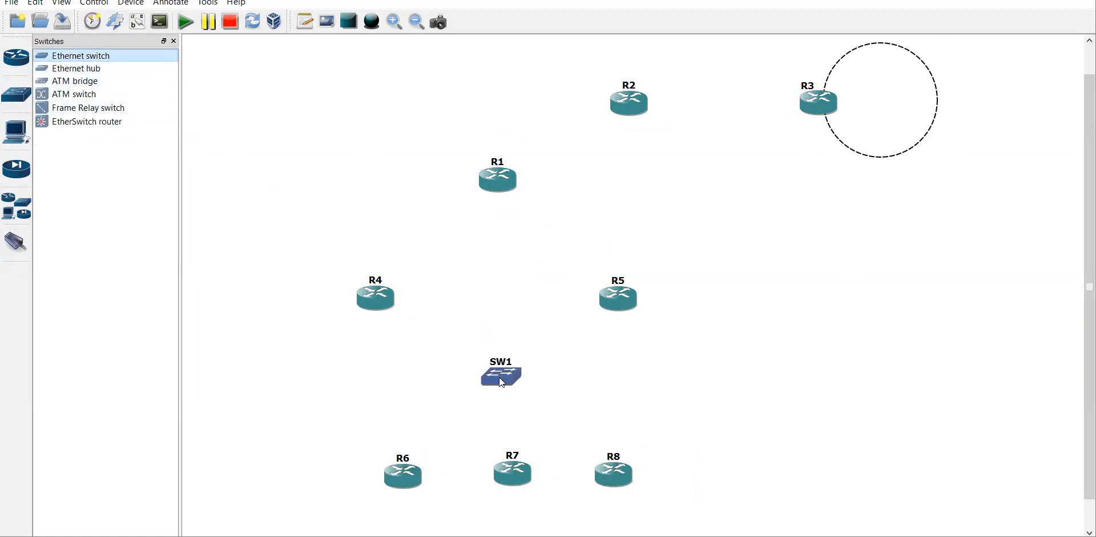
Link R6 f0/0 to port 1 and R7 f0/0 to port 2 of switch SW1
click(16, 242)
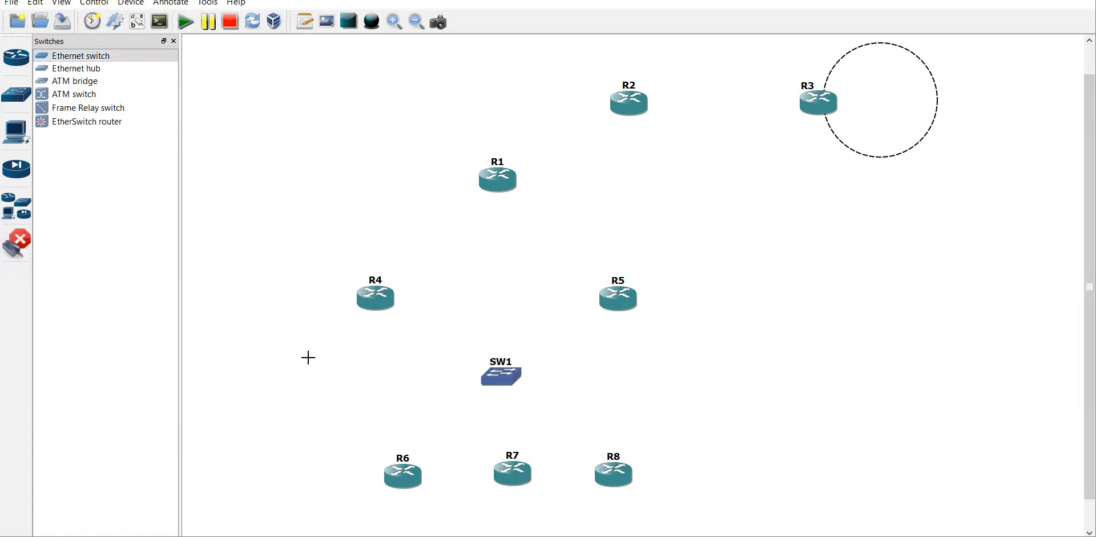
click(398, 464)
click(427, 470)
click(502, 378)
click(516, 385)
click(505, 481)
click(528, 489)
click(505, 378)
click(516, 394)
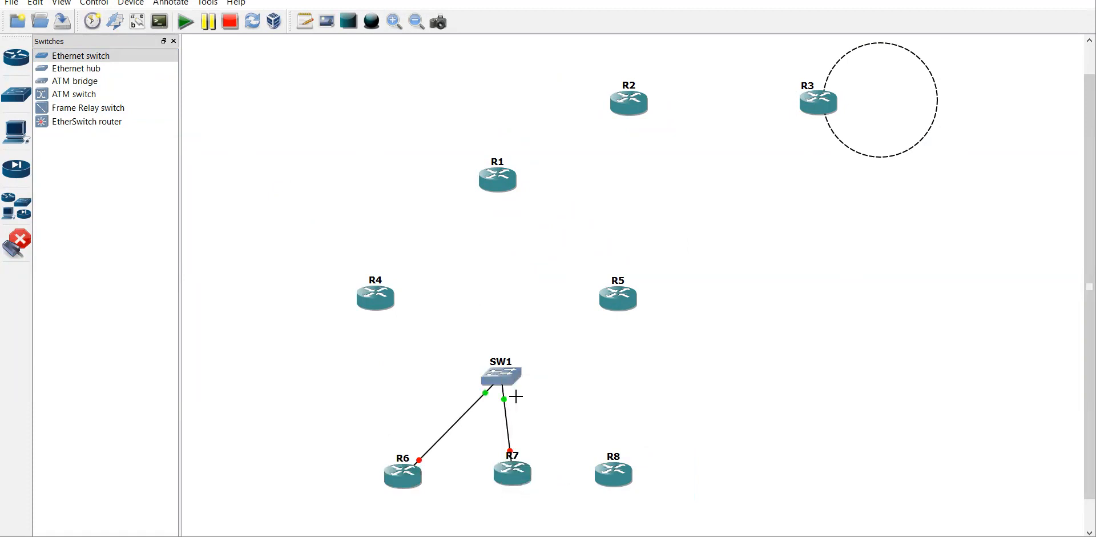
Link R8 f0/1 to port 3 of switch SW1
click(608, 472)
click(634, 479)
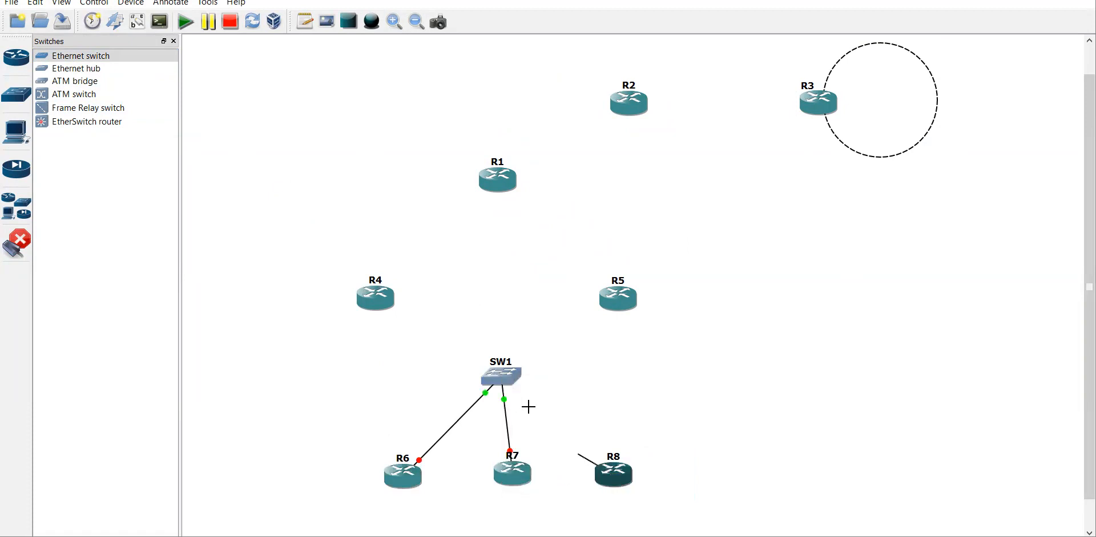
click(506, 377)
click(525, 417)
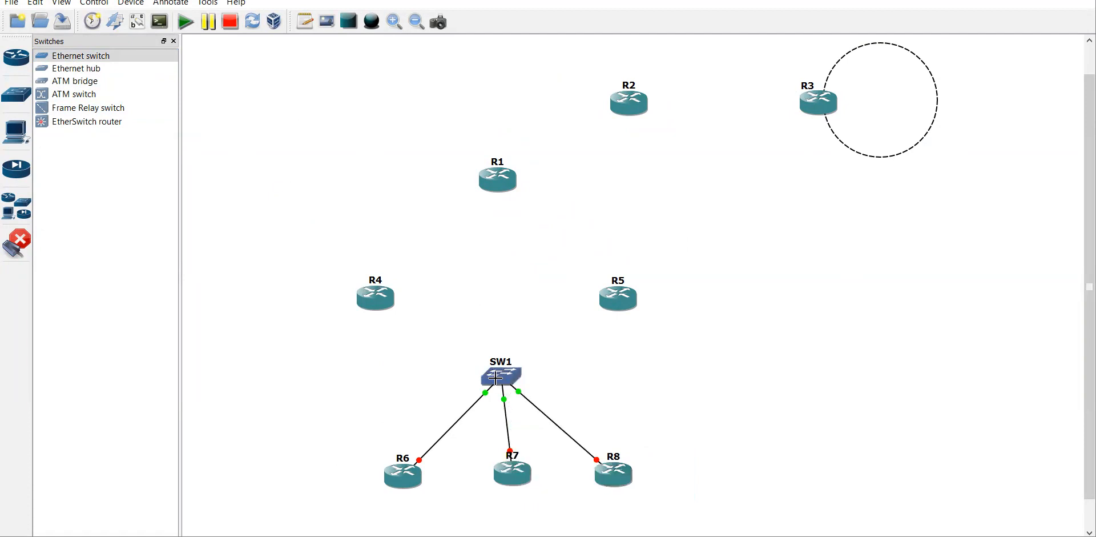
Link R4 f0/0 to port 4 and R5 f0/0 to port 5 of switch SW1
click(497, 379)
click(517, 432)
click(377, 307)
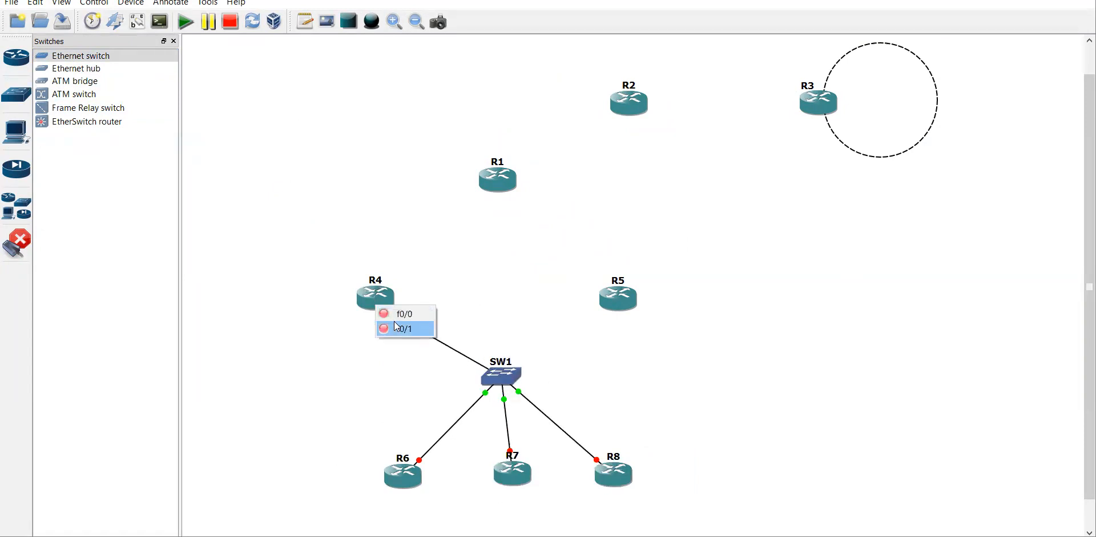
click(400, 315)
click(501, 377)
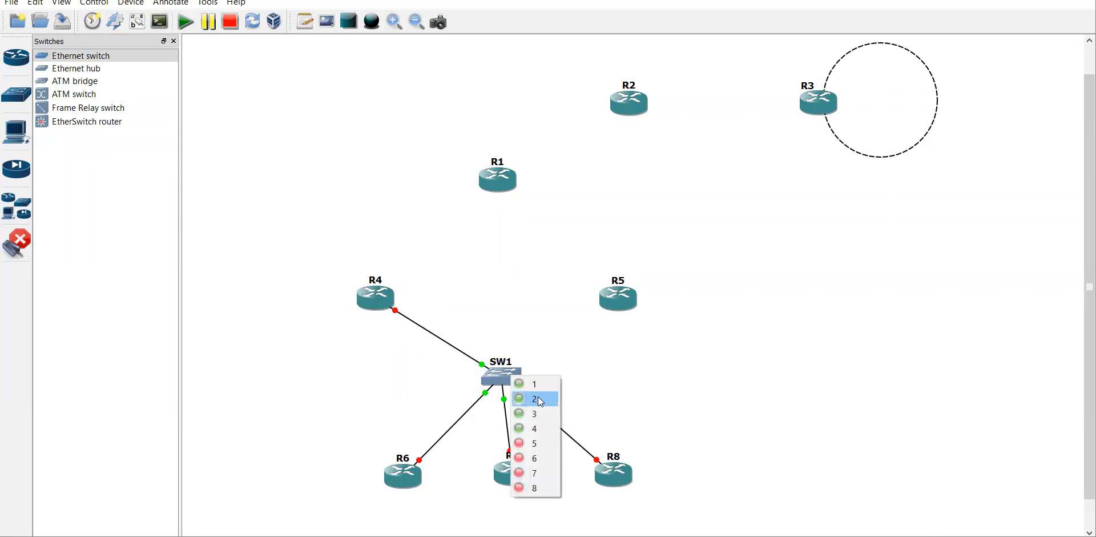
click(540, 441)
click(619, 308)
click(638, 315)
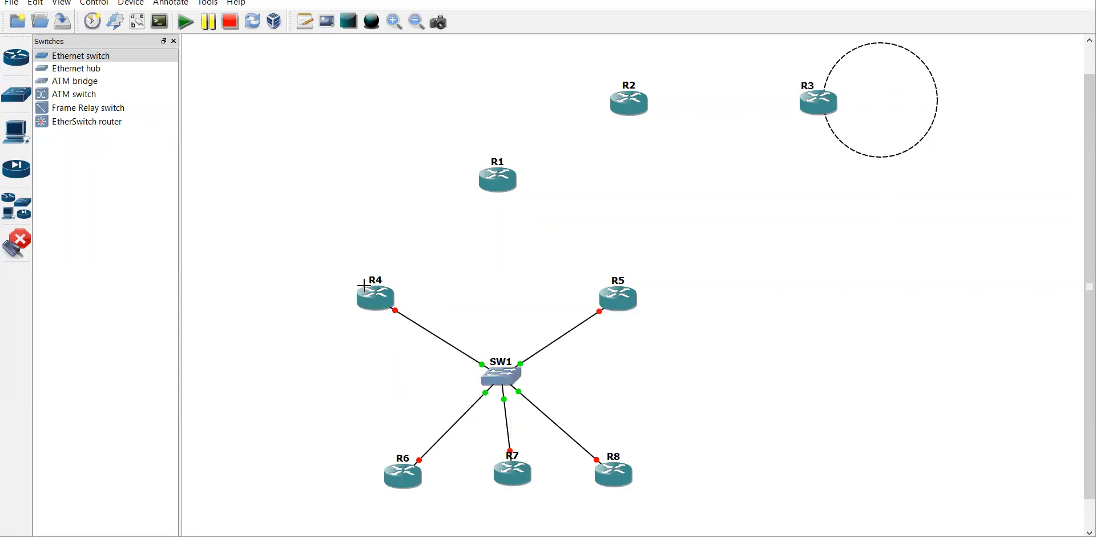
click(362, 294)
click(384, 319)
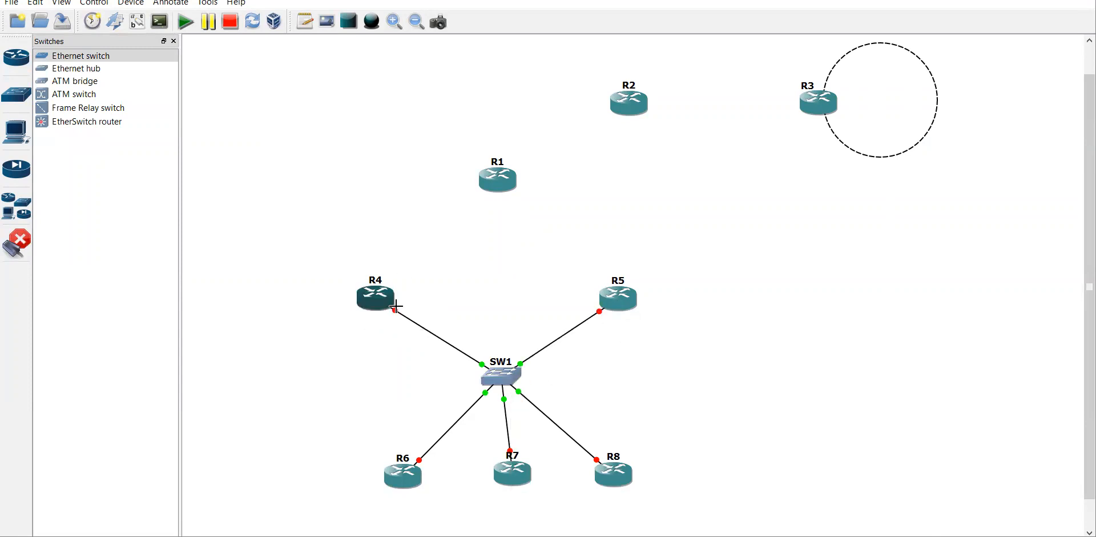
click(490, 186)
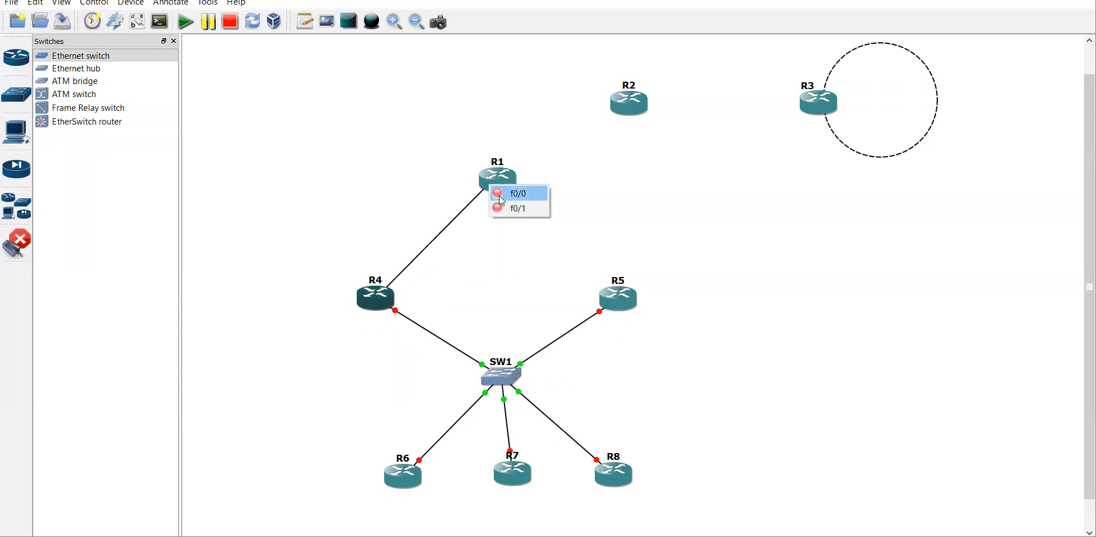
click(433, 183)
right_click(387, 160)
Configure routers R1 to R5 as a group with an NM-4T serial adapter in slot 1
drag(298, 57, 837, 318)
right_click(623, 299)
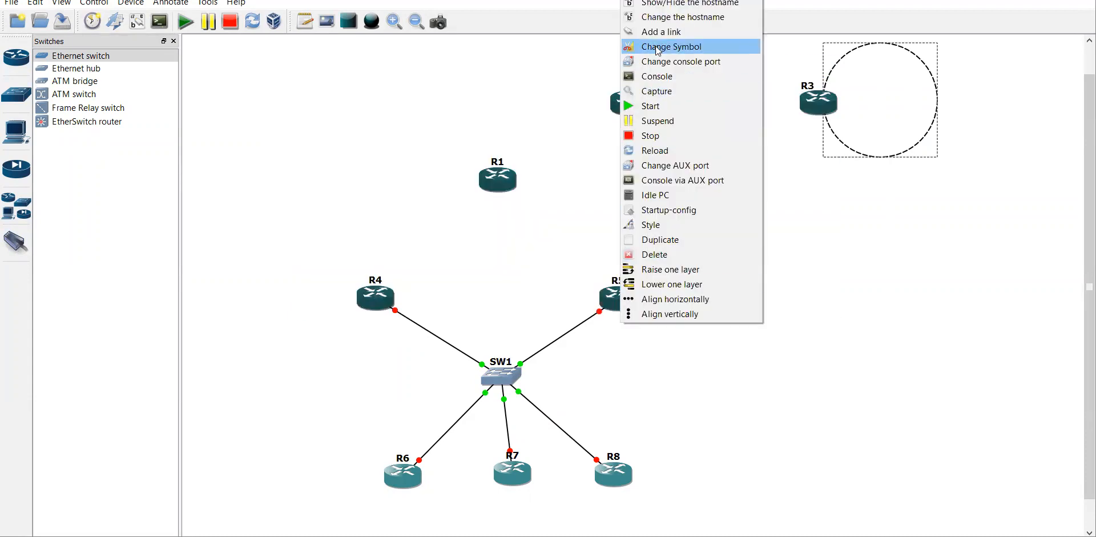
click(651, 17)
click(399, 152)
click(620, 181)
click(553, 232)
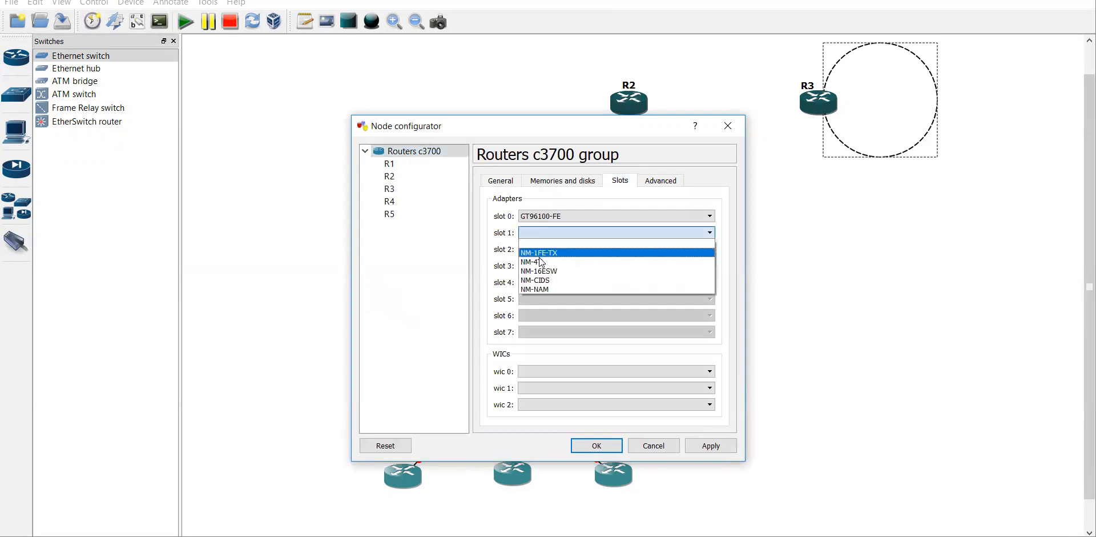
click(548, 249)
click(598, 446)
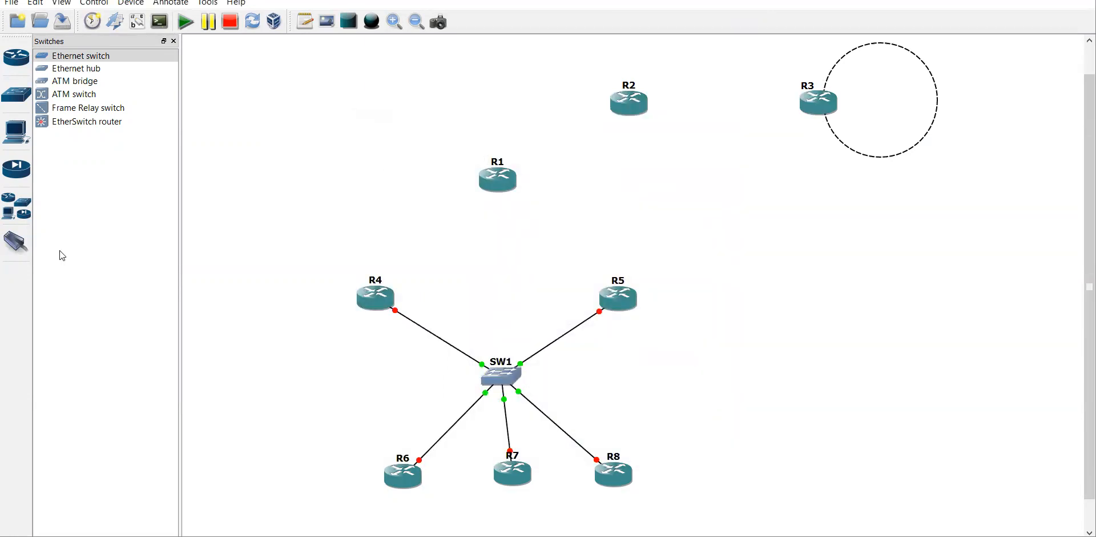
Link R4 s1/0 to R1 s1/0 with a serial connection
click(19, 239)
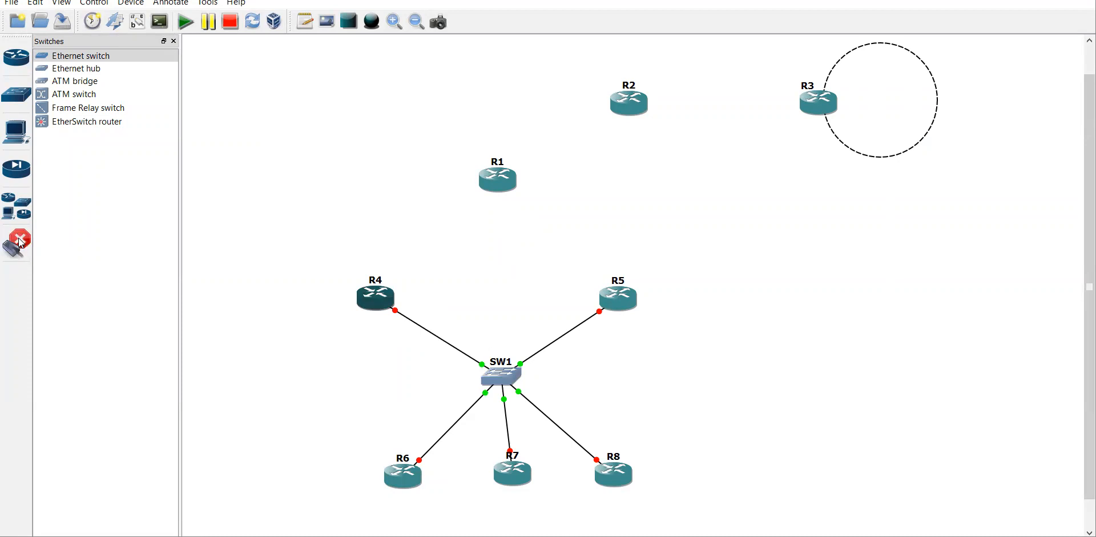
click(372, 297)
click(399, 342)
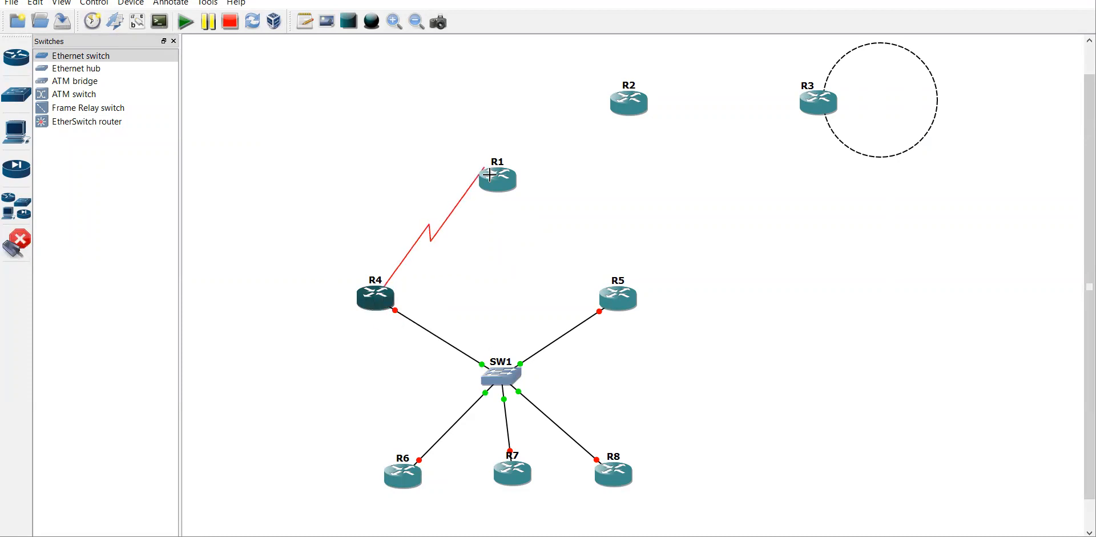
click(495, 177)
click(521, 217)
Link R1 s1/1 to R5 s1/1 with a serial connection
click(502, 184)
click(524, 222)
click(621, 292)
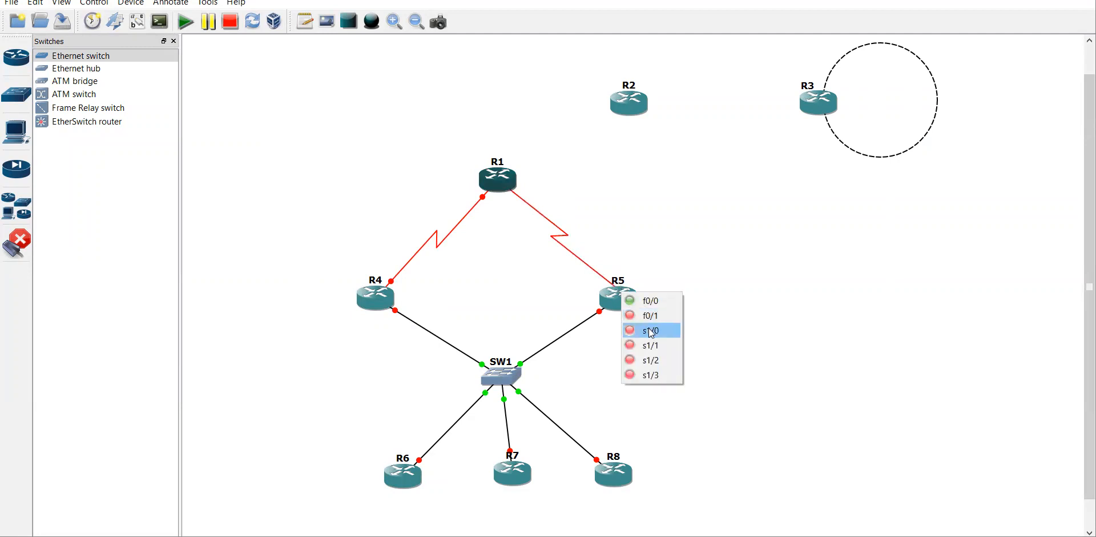
click(652, 343)
Link R1 s1/2 to R2 s1/2 with a serial connection
click(508, 181)
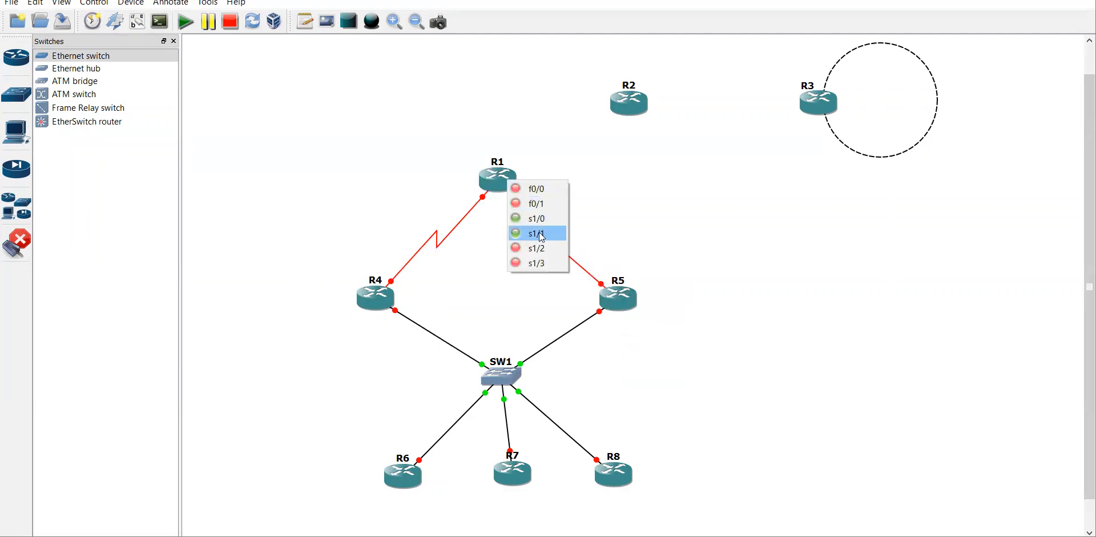
click(536, 248)
click(623, 111)
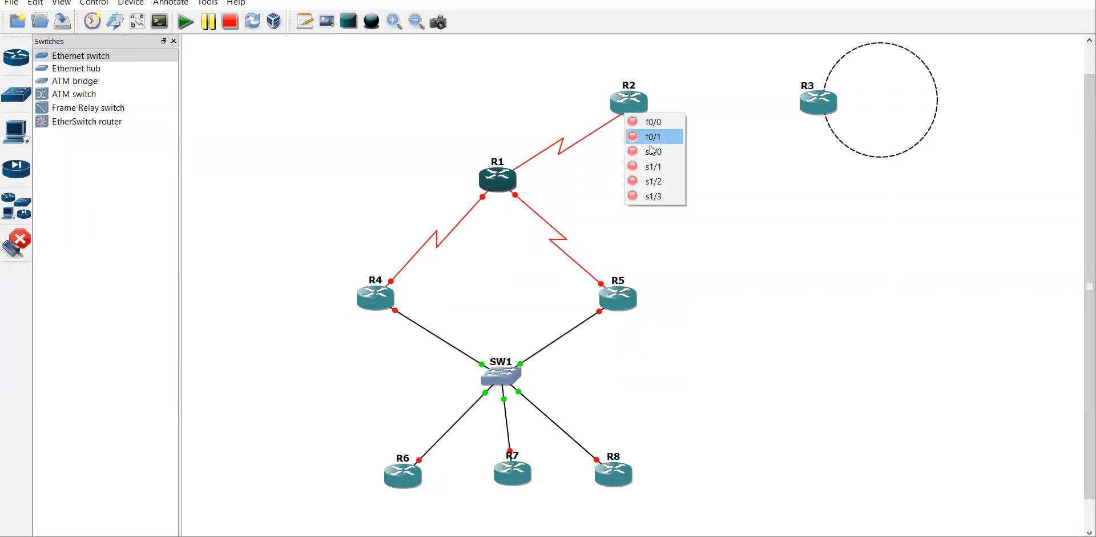
click(653, 181)
Link R2 f0/0 to R3 f0/0 and leave link mode
click(638, 99)
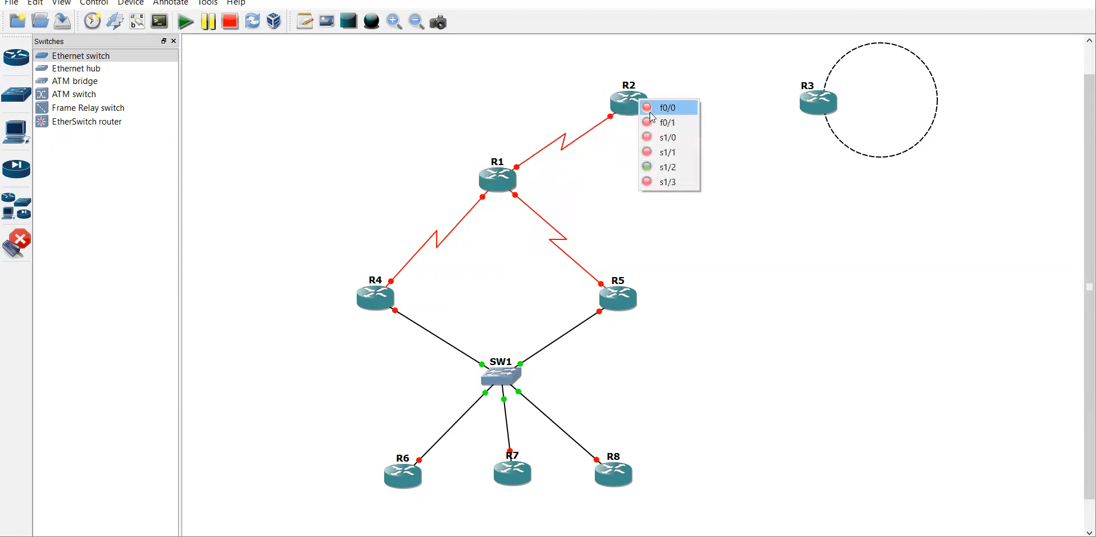
click(654, 105)
click(816, 102)
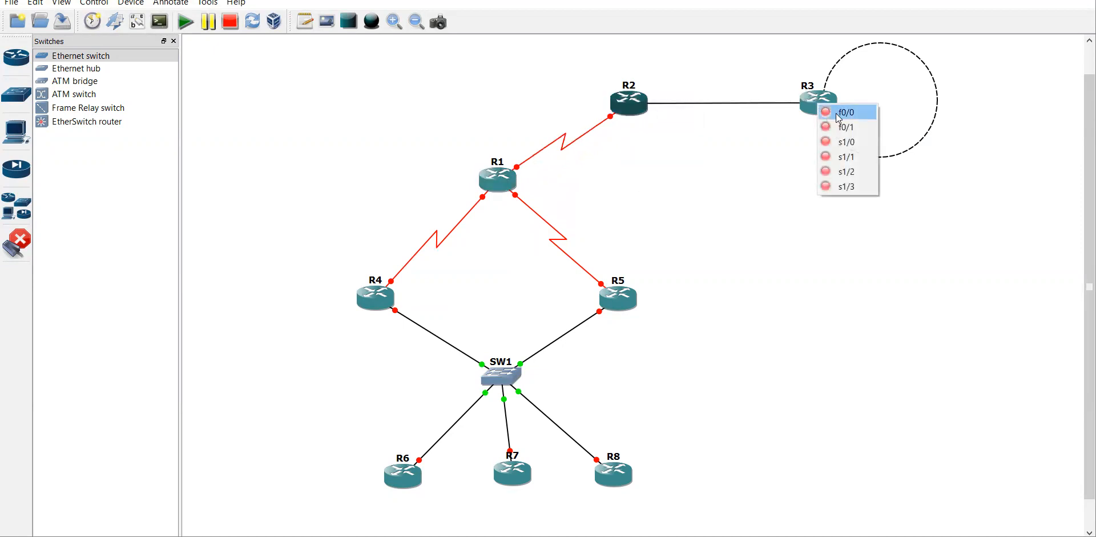
click(845, 109)
key(Escape)
Show the interface labels, reposition the labels and routers around R4, R5 and R6 for readability, and close the device list
click(137, 21)
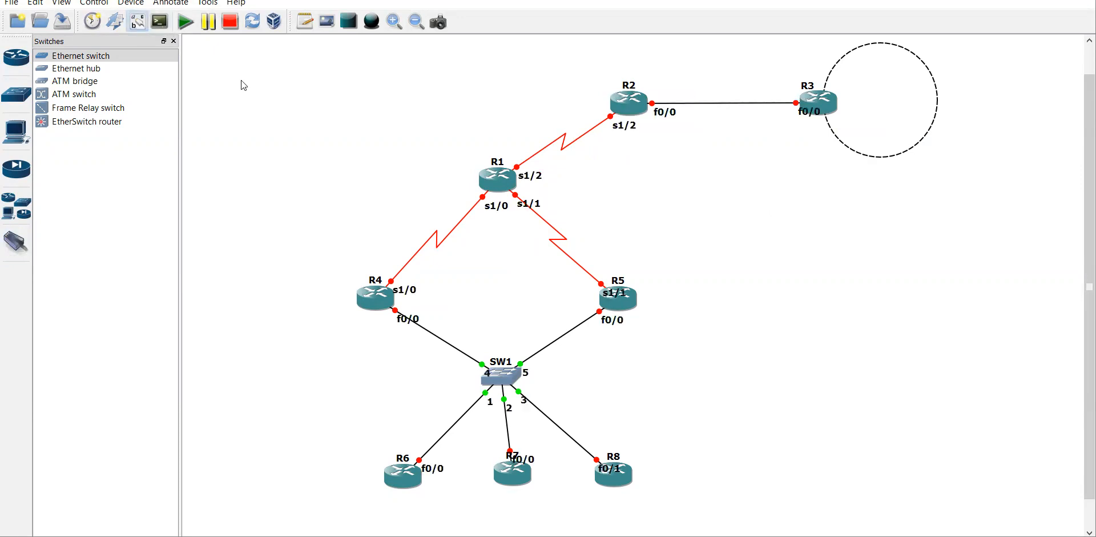
click(629, 294)
drag(629, 294, 620, 275)
drag(410, 294, 387, 264)
drag(430, 466, 425, 464)
drag(618, 295, 638, 289)
drag(375, 297, 366, 297)
click(173, 41)
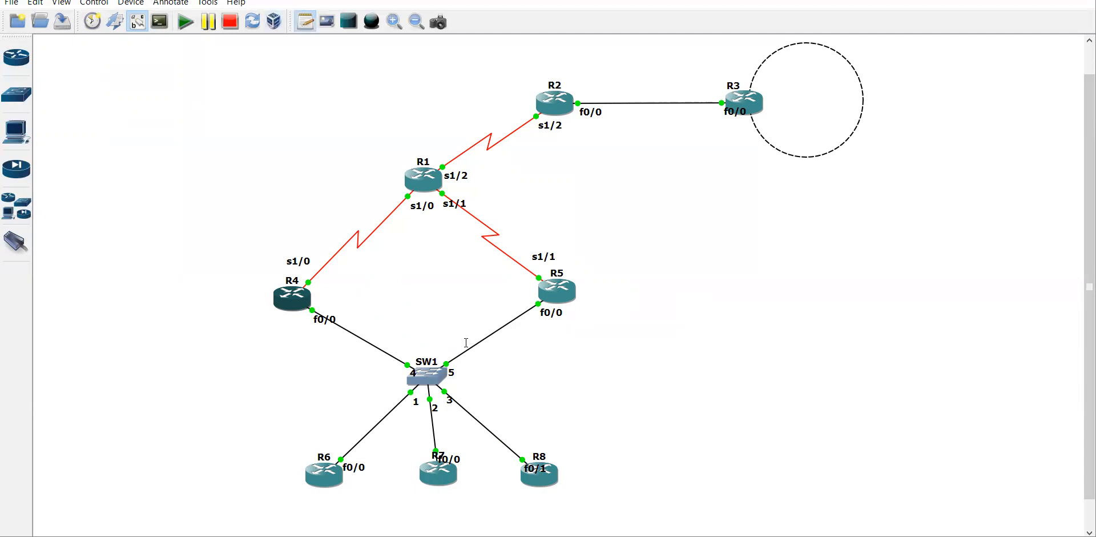
Add a note inside the circle beside R3 listing 1.1.1.1/32, 1.1.1.2/32 and 1.1.1.3/32 on separate lines
click(789, 69)
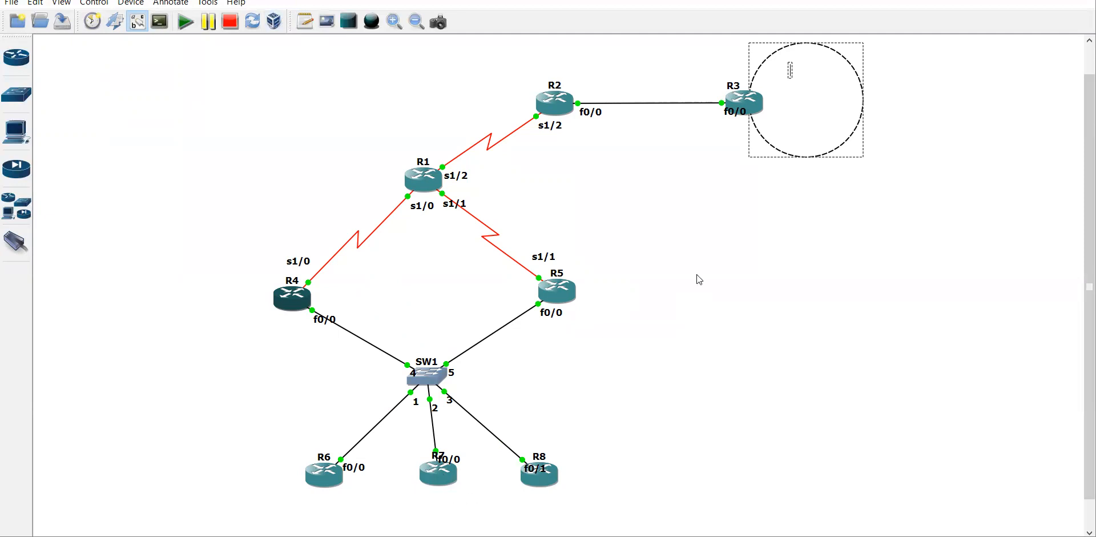
text(1.1.1.1)
key(Return)
text(1.1.1.2)
key(Return)
text(1.1.1.3/32)
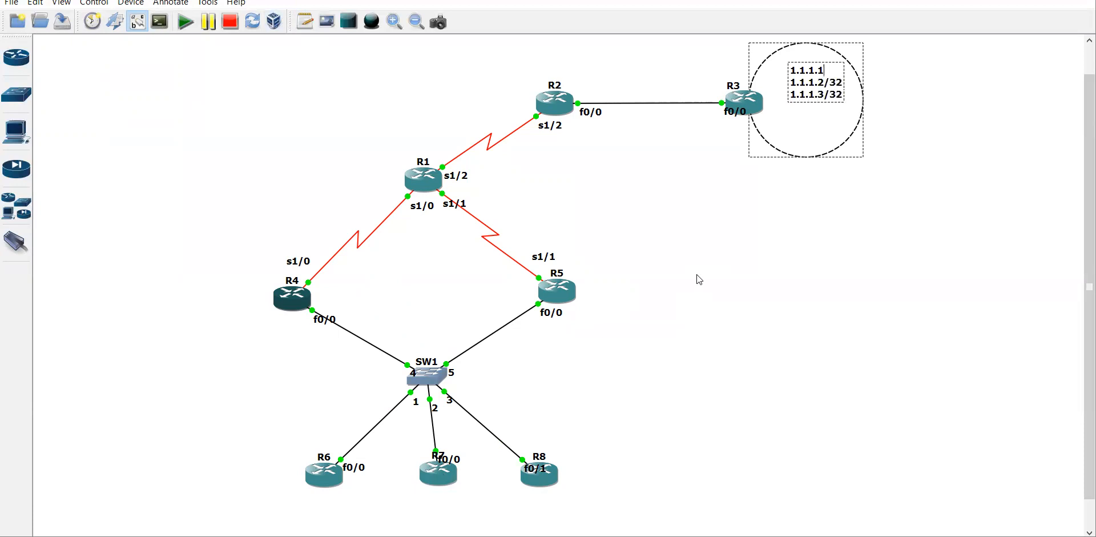
text(2)
click(611, 271)
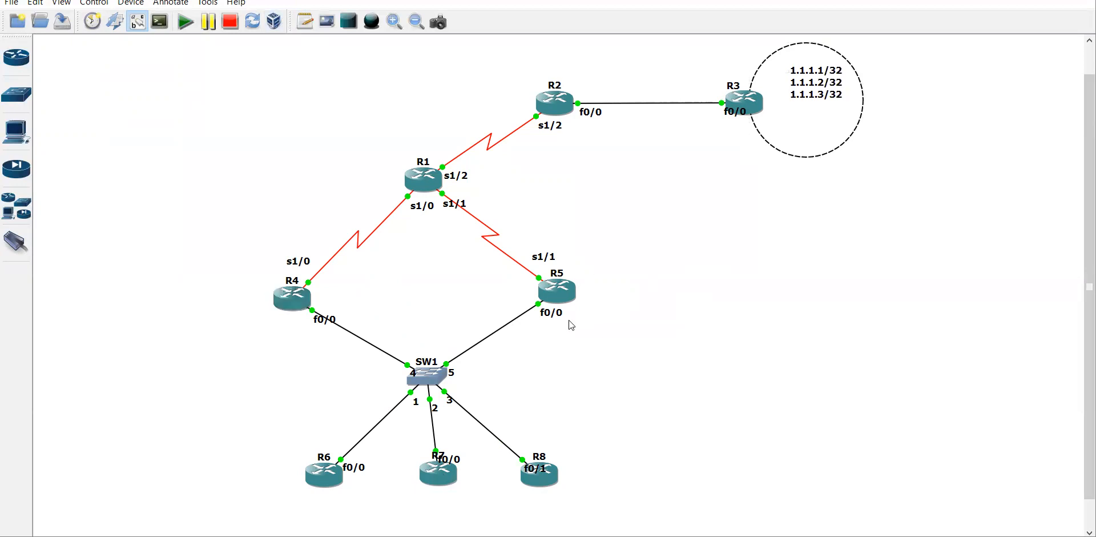
Move R5 and R4 slightly outward to spread them further apart, and clear the selection
drag(562, 290, 575, 291)
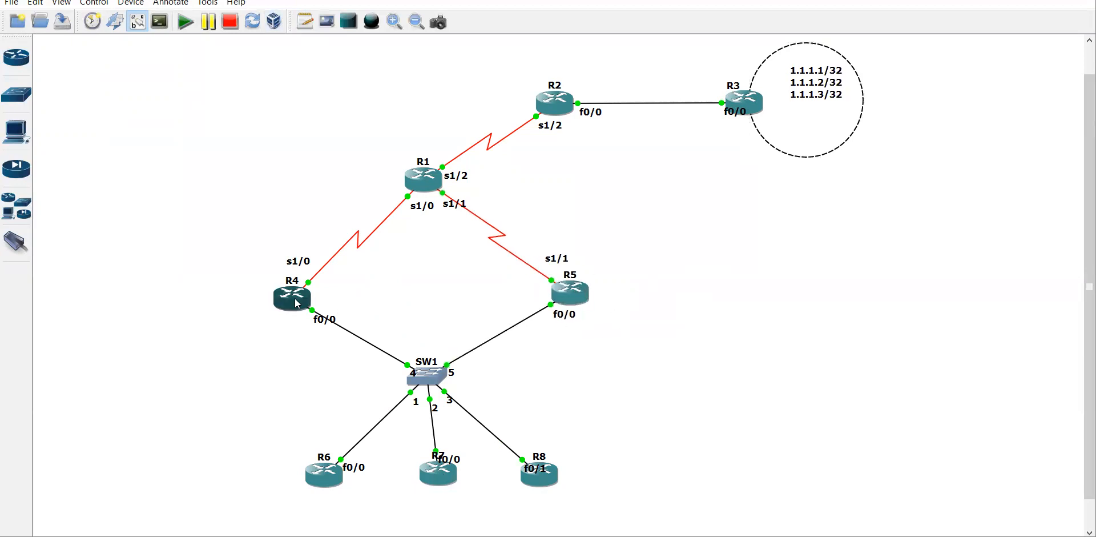
drag(297, 304, 288, 300)
click(676, 182)
drag(674, 180, 176, 358)
click(176, 359)
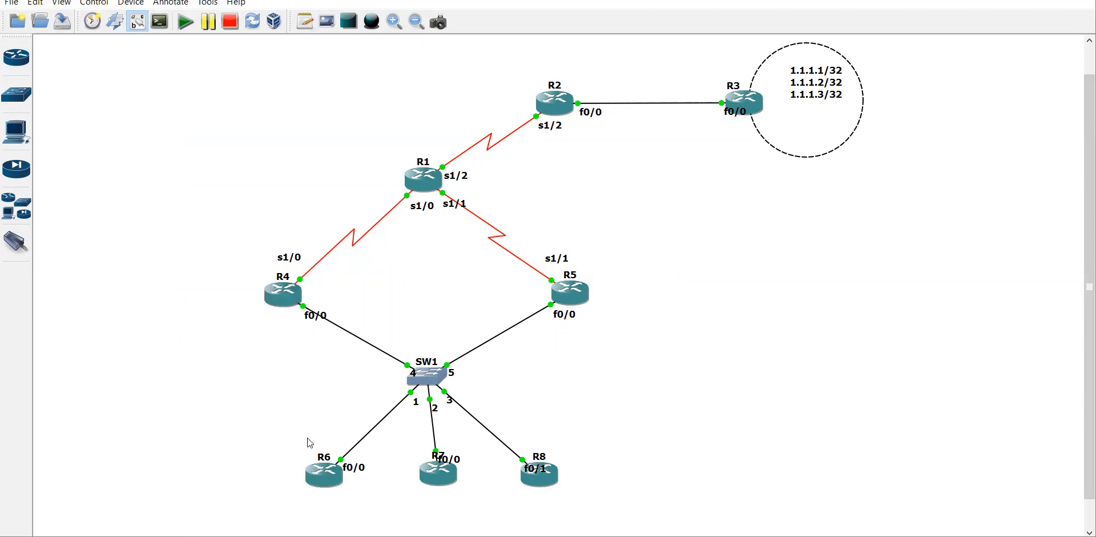
Add the network note 192.168.1.0/29 beside switch SW1
click(306, 24)
click(470, 386)
text(192.168.1.0)
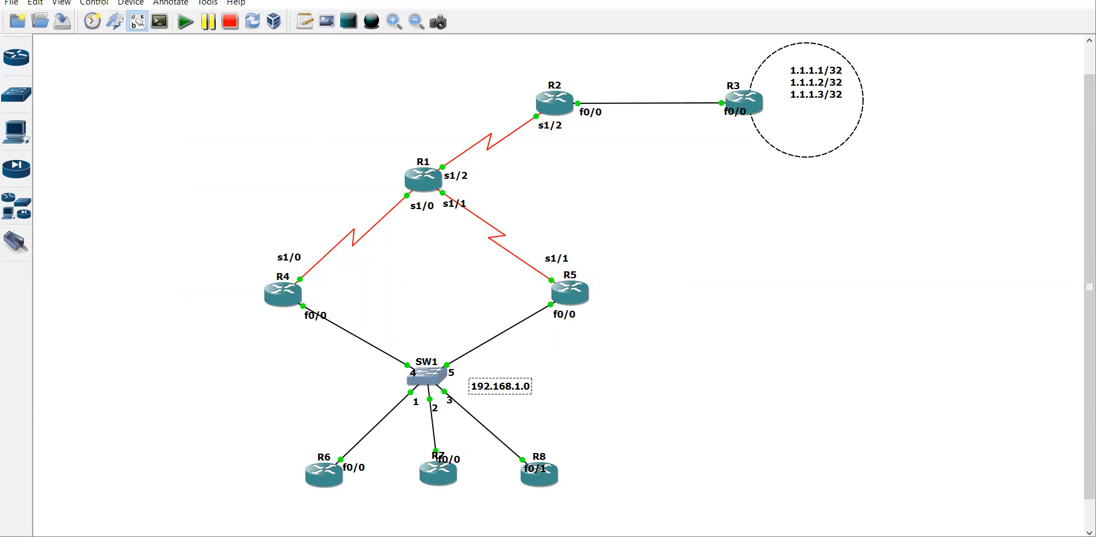
text(/29)
click(659, 366)
Add the notes 1.1, 1.2 and 1.3 below routers R6, R7 and R8 respectively
click(305, 21)
click(307, 491)
text(1.1)
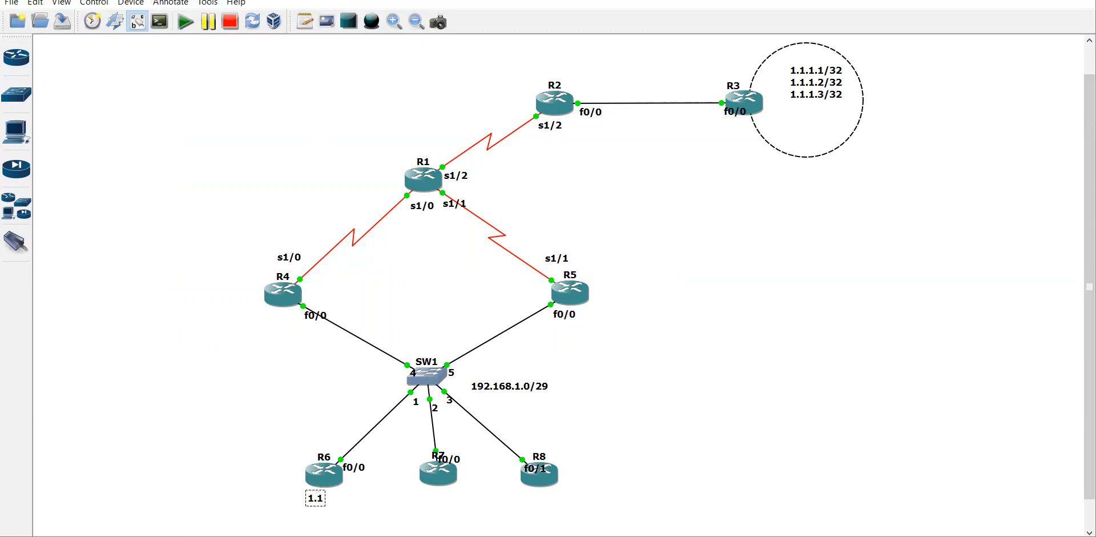
click(305, 21)
click(434, 502)
text(1.2)
click(305, 21)
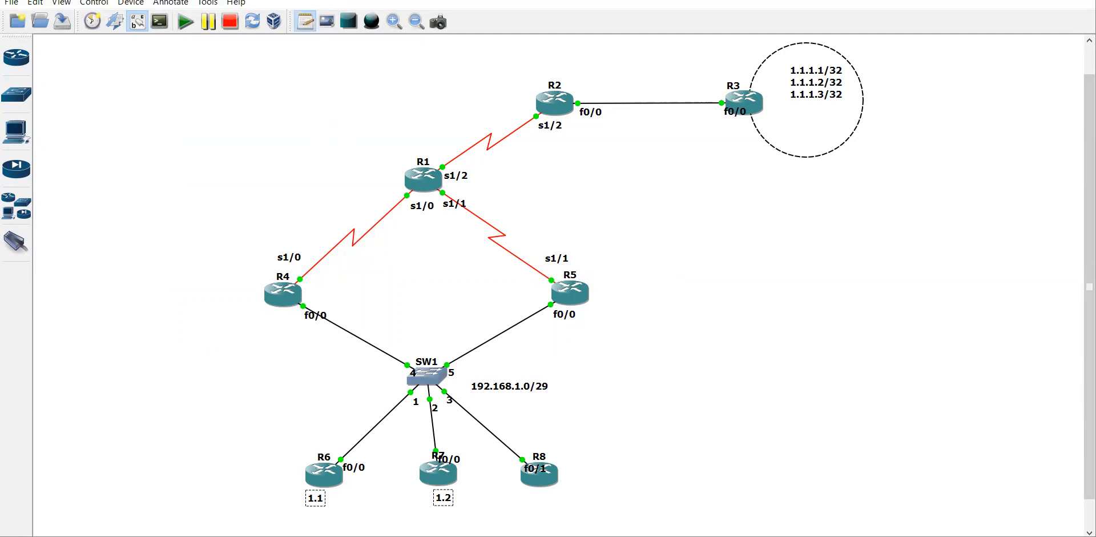
click(535, 500)
text(1.3)
Add the address notes 192.168.1.4 below R4 and 192.168.1.5 below R5
click(305, 21)
click(295, 329)
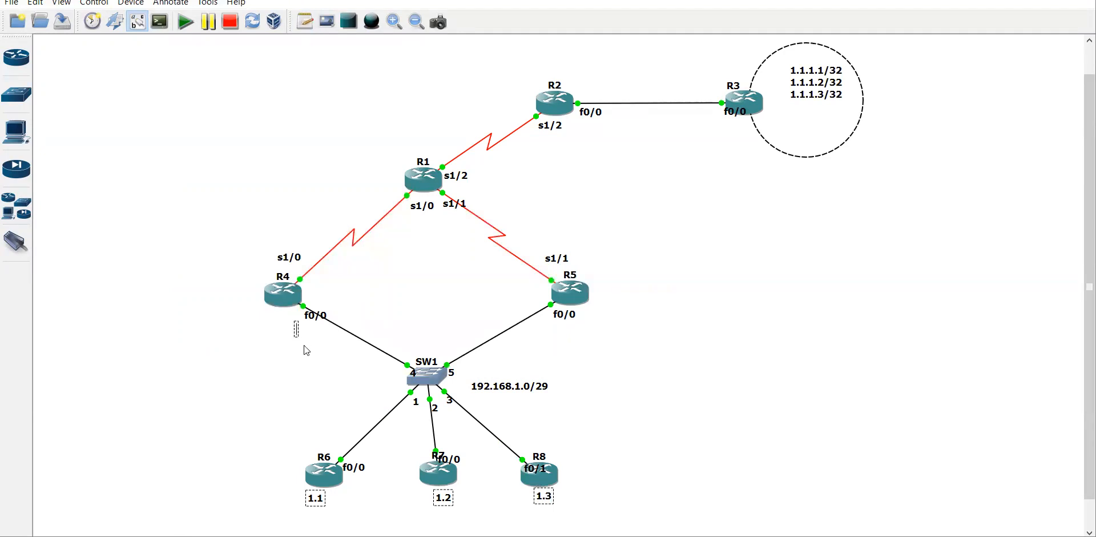
text(192.168.1.4)
key(ctrl+a)
key(ctrl+c)
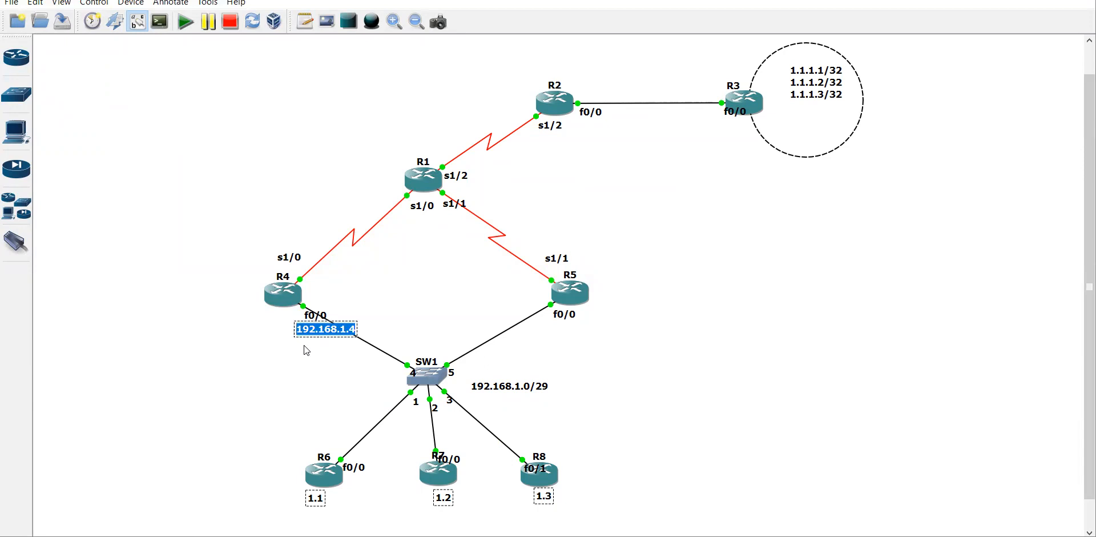
click(552, 327)
key(ctrl+v)
key(BackSpace)
text(5)
click(450, 342)
Shift the 192.168.1.4 and 192.168.1.5 notes slightly left so they sit directly beneath R4 and R5
drag(341, 328, 318, 329)
click(498, 331)
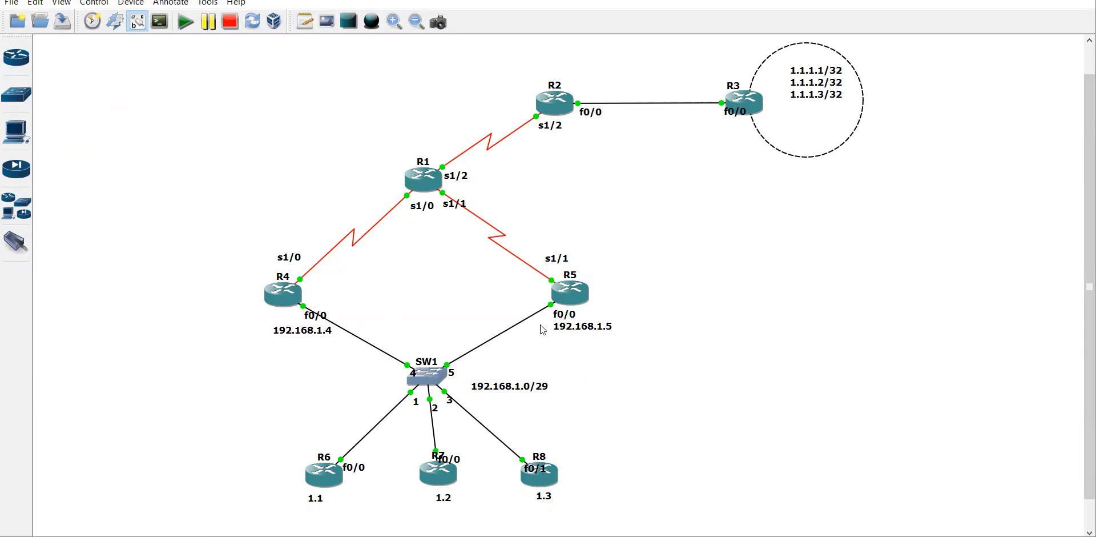
drag(562, 332, 554, 334)
click(523, 273)
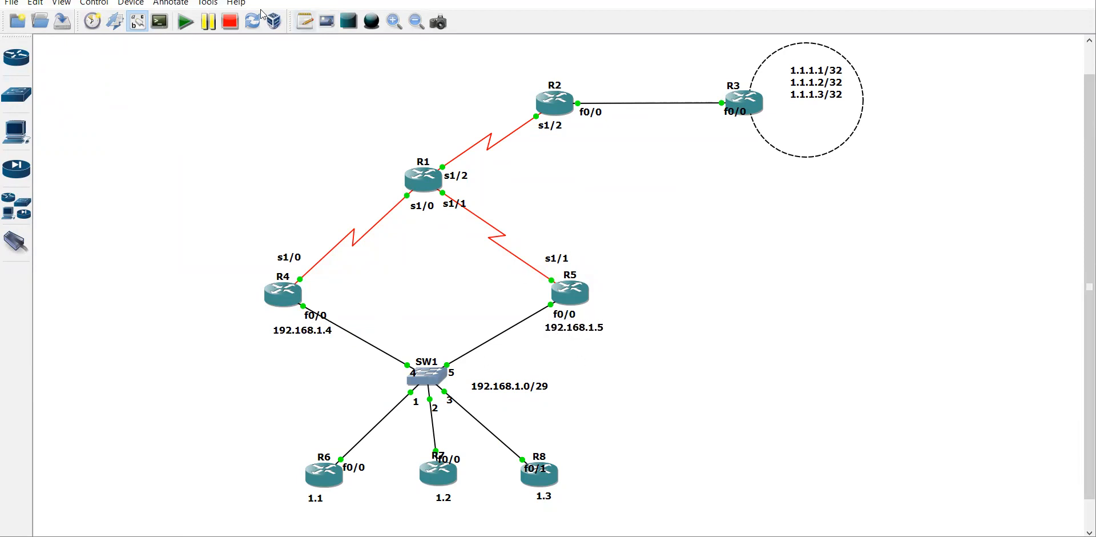
Add the note "virtual ip =192.168.1.6/29" and place it midway between R4 and R5
click(298, 23)
click(763, 226)
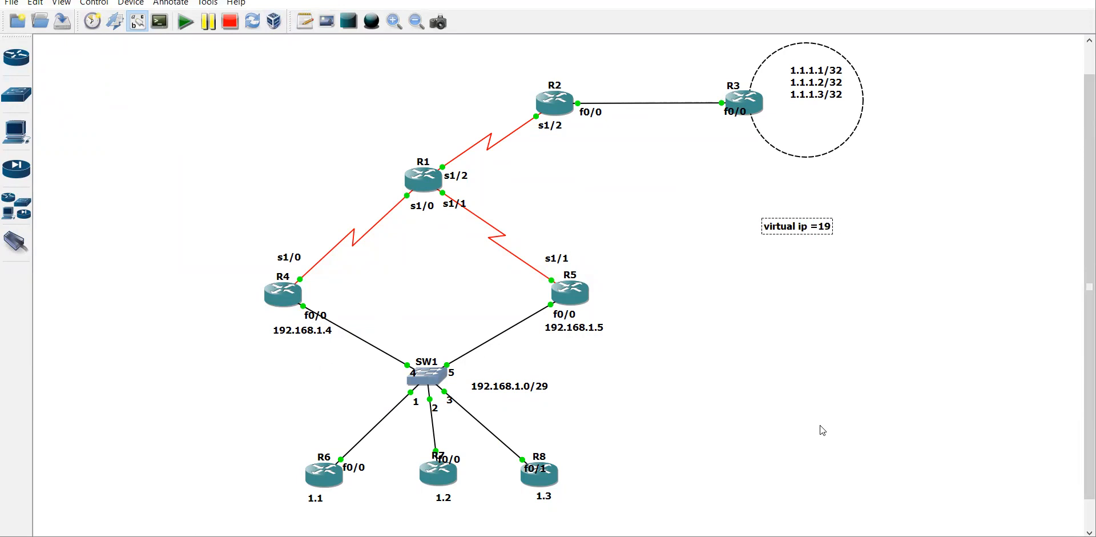
text(.1.)
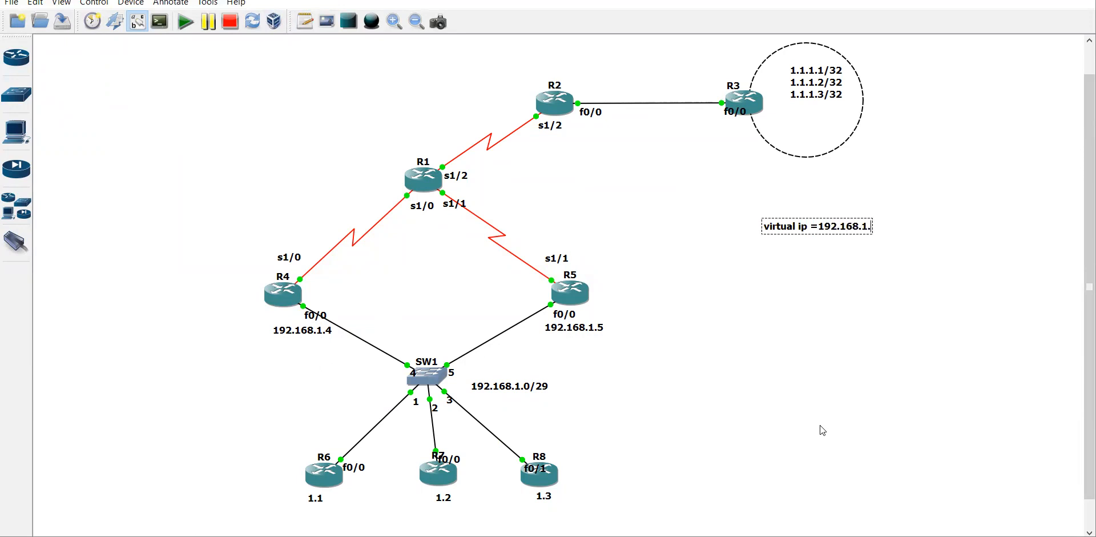
text(6/29)
click(821, 427)
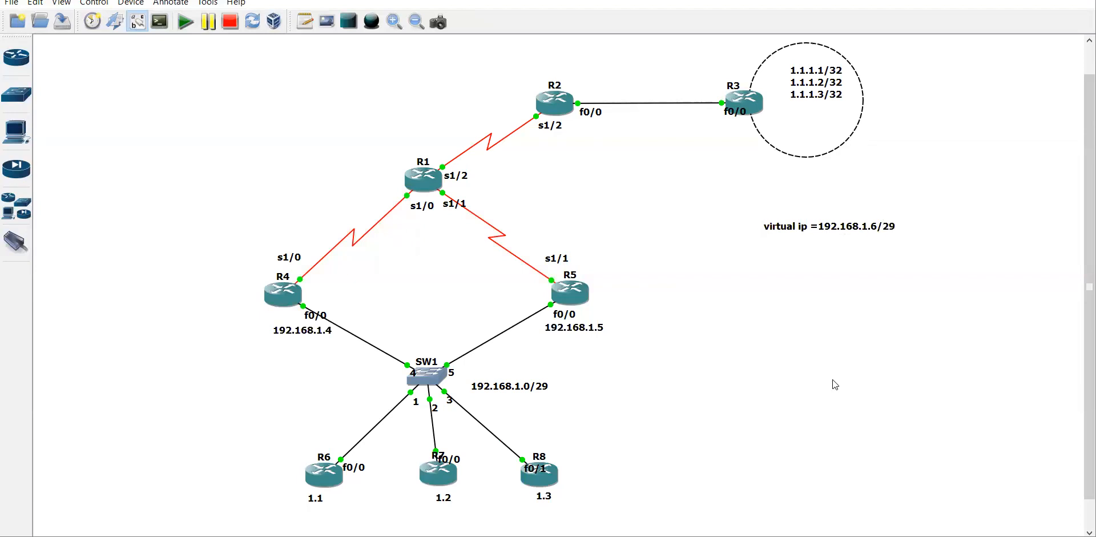
mouse_move(834, 223)
mouse_down()
mouse_move(436, 281)
mouse_move(424, 269)
mouse_move(438, 282)
mouse_up()
click(735, 258)
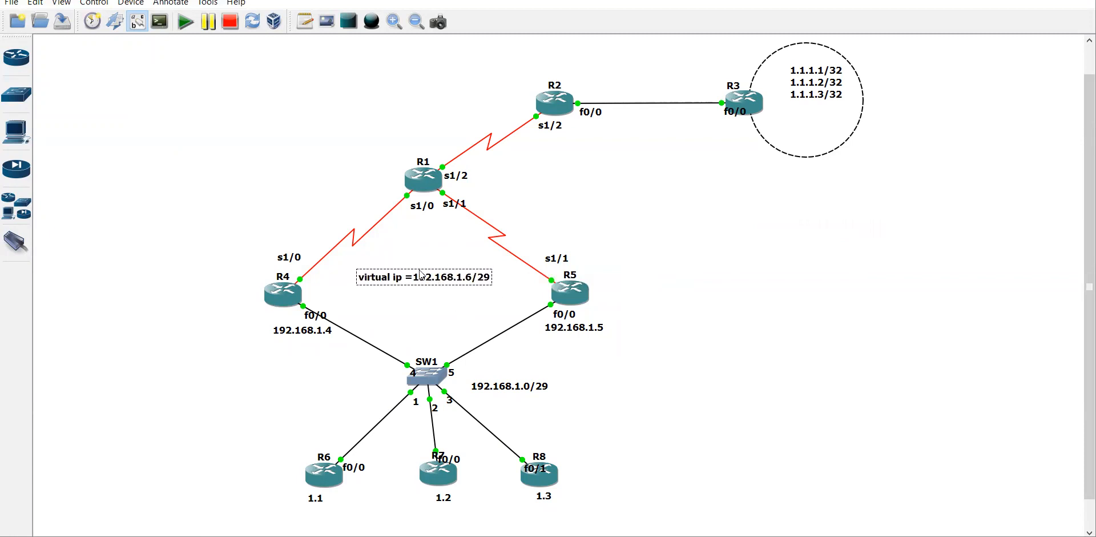
Change the symbol of R6, R7 and R8 to computer
mouse_move(256, 445)
mouse_down()
mouse_move(464, 531)
mouse_move(573, 521)
mouse_up()
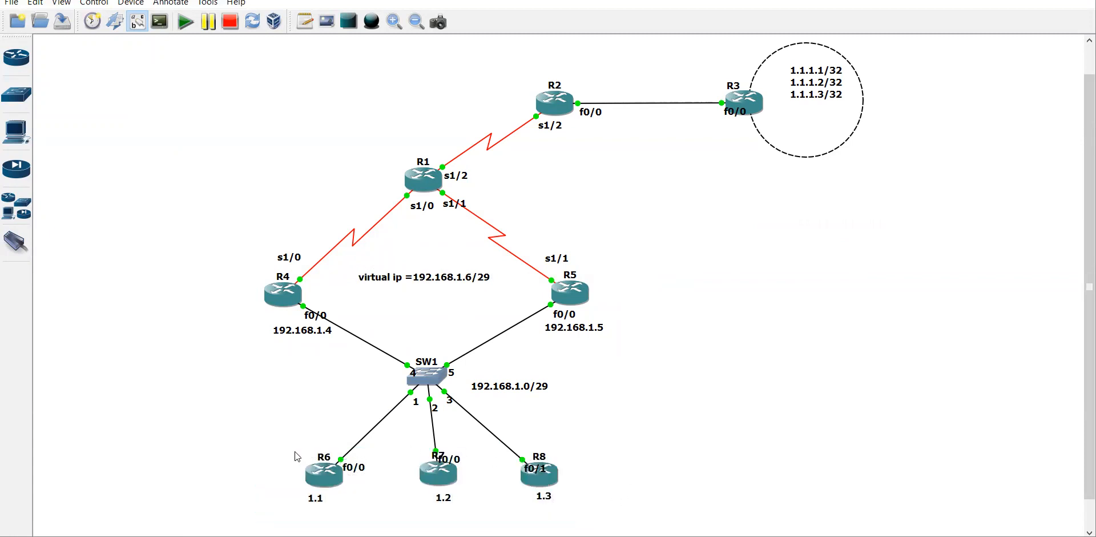
drag(272, 449, 597, 521)
right_click(336, 483)
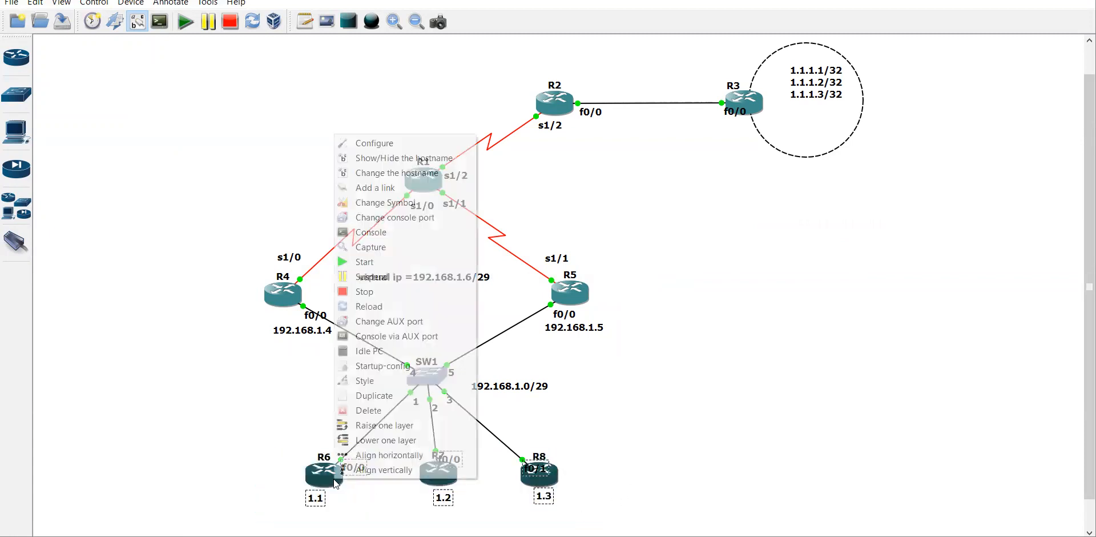
click(377, 202)
click(503, 243)
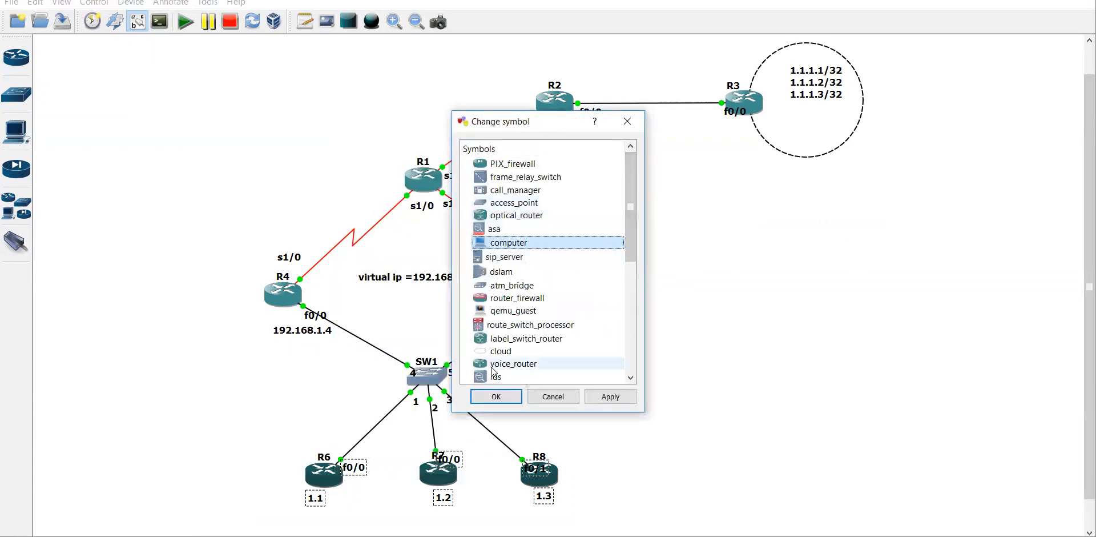
click(496, 396)
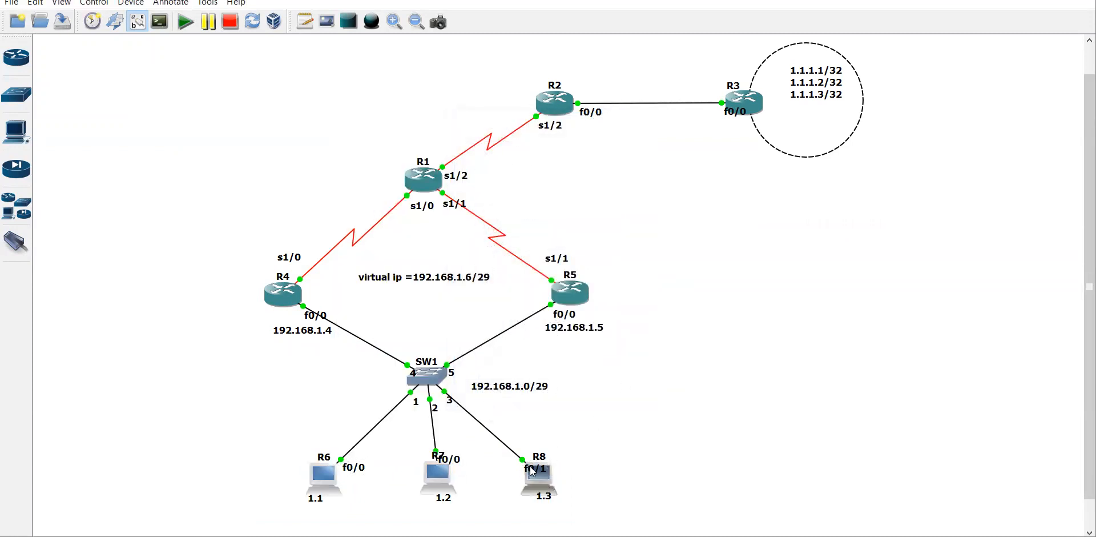
Reposition the interface labels around R6, R7 and R8 and move the 1.1 note slightly lower for readability
drag(448, 459, 448, 444)
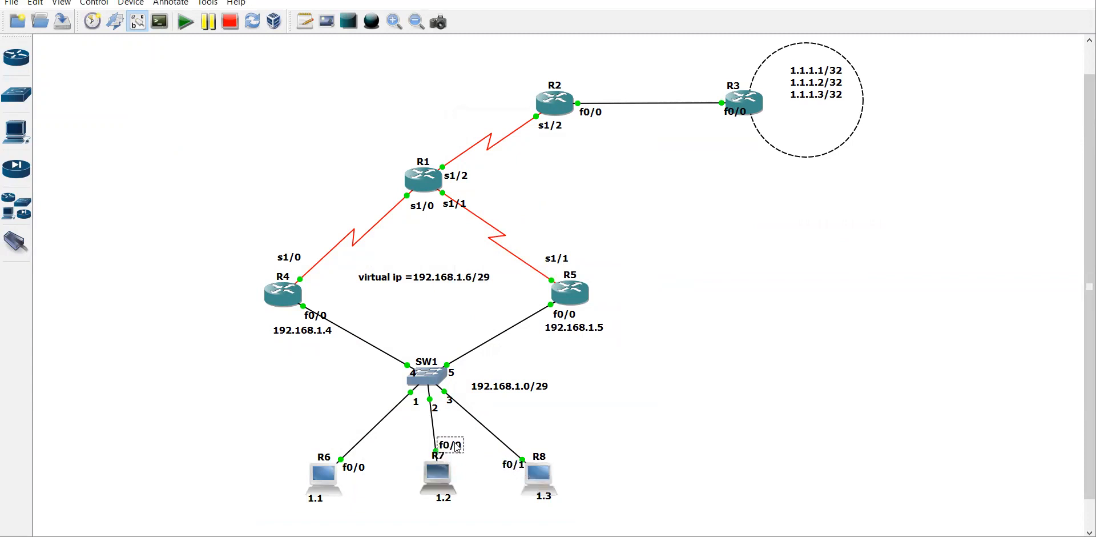
click(352, 468)
drag(352, 468, 353, 464)
drag(319, 499, 328, 510)
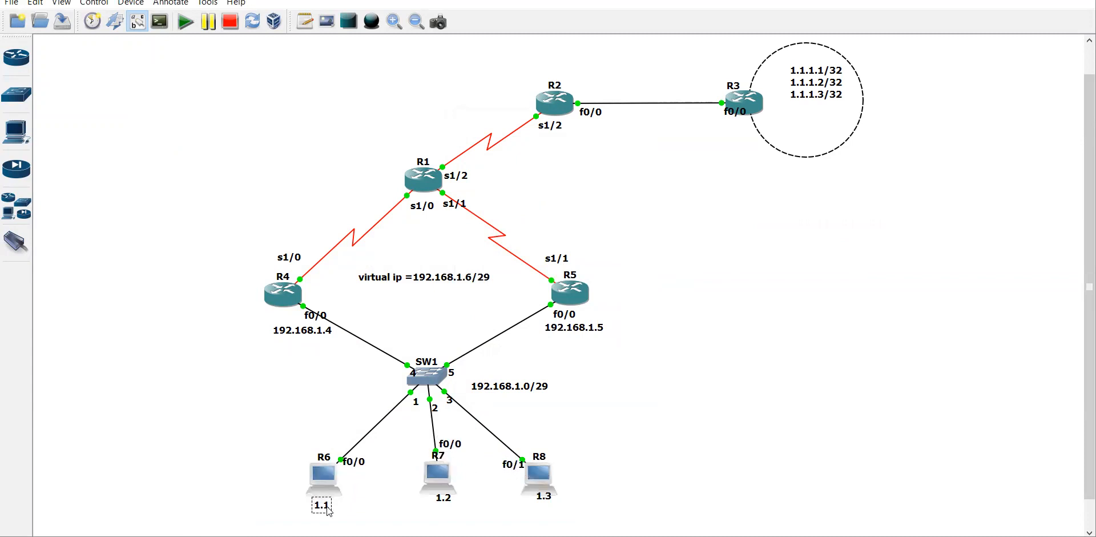
Open R6's console and enter global configuration mode
double_click(326, 475)
key(Return)
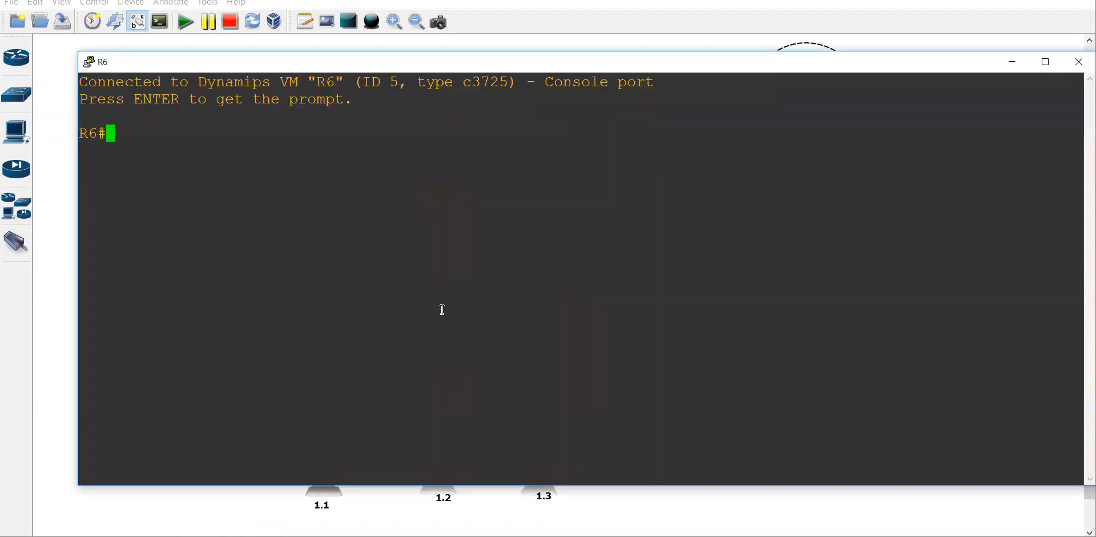
text(conf)
key(Return)
key(Return)
key(Return)
key(Return)
Assign 192.168.1.1 255.255.255.248 to interface fa 0/0 on R6 and enable the interface with no shutdown
text(i)
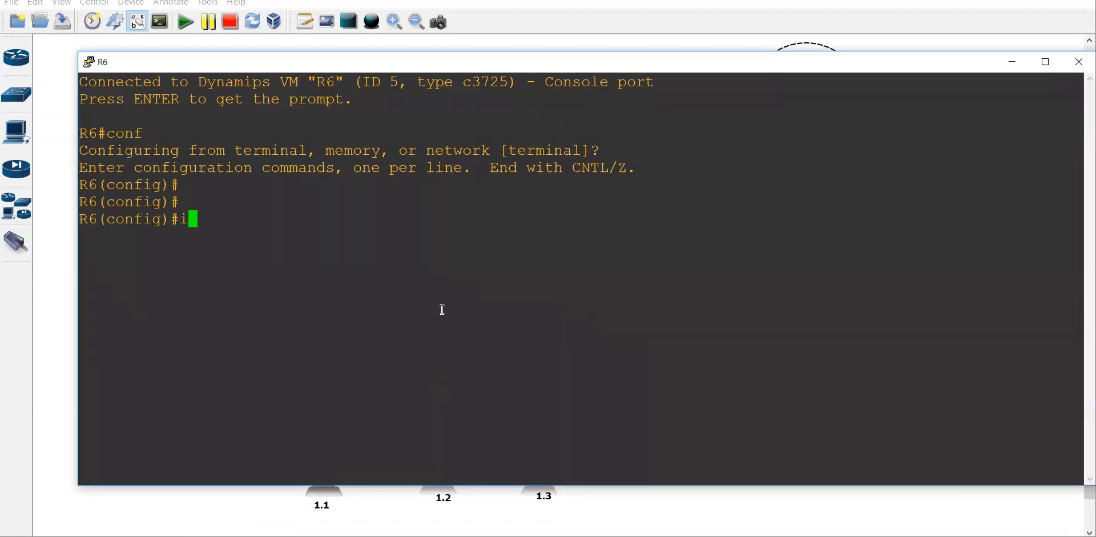
text(nt fa 0/0)
key(Return)
text(ip add )
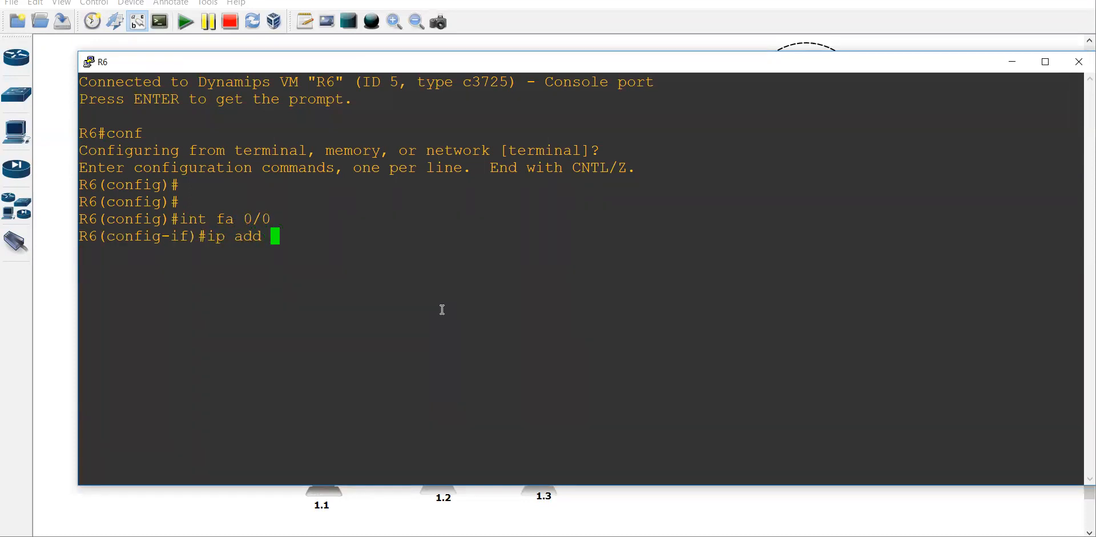
text(192.168)
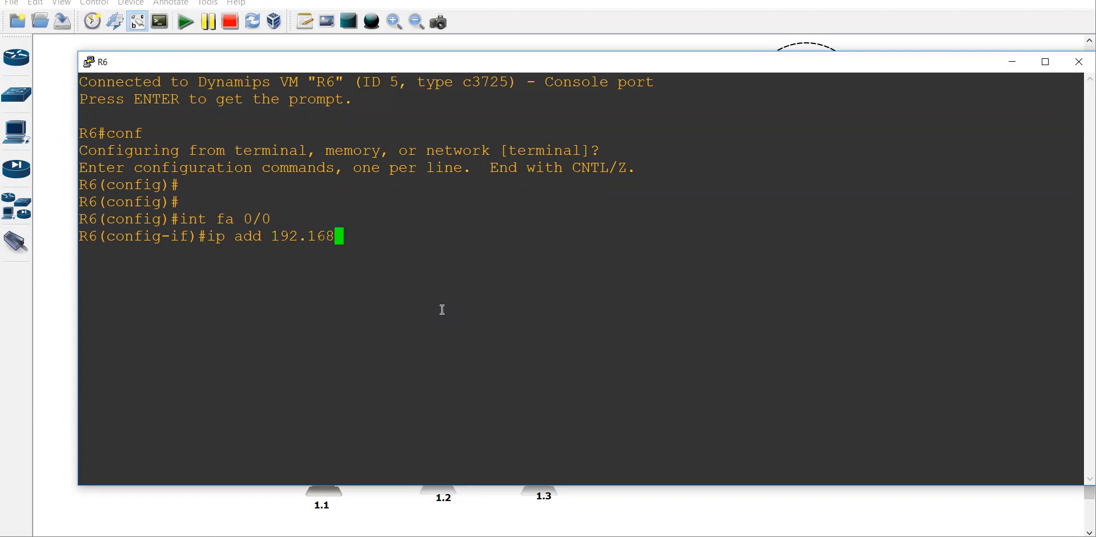
text(.1.1 255.2)
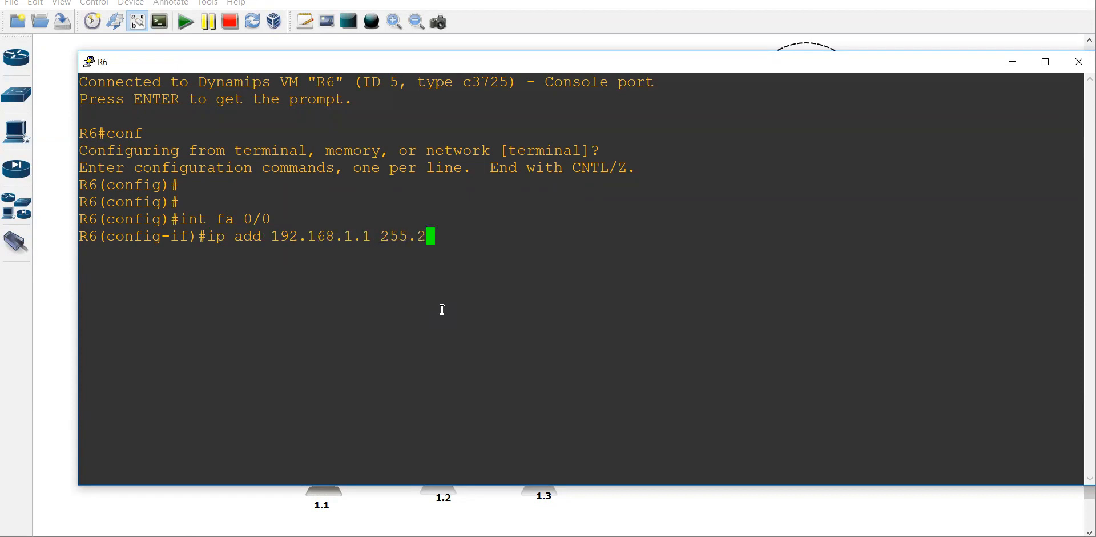
text(55.255.248)
key(Return)
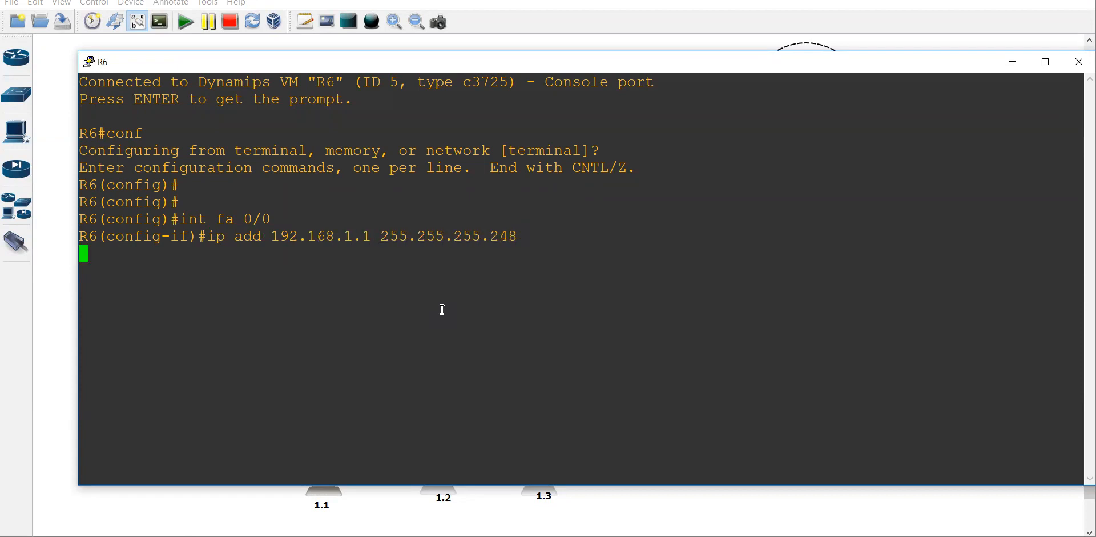
text(no shu)
key(Tab)
key(Return)
key(Return)
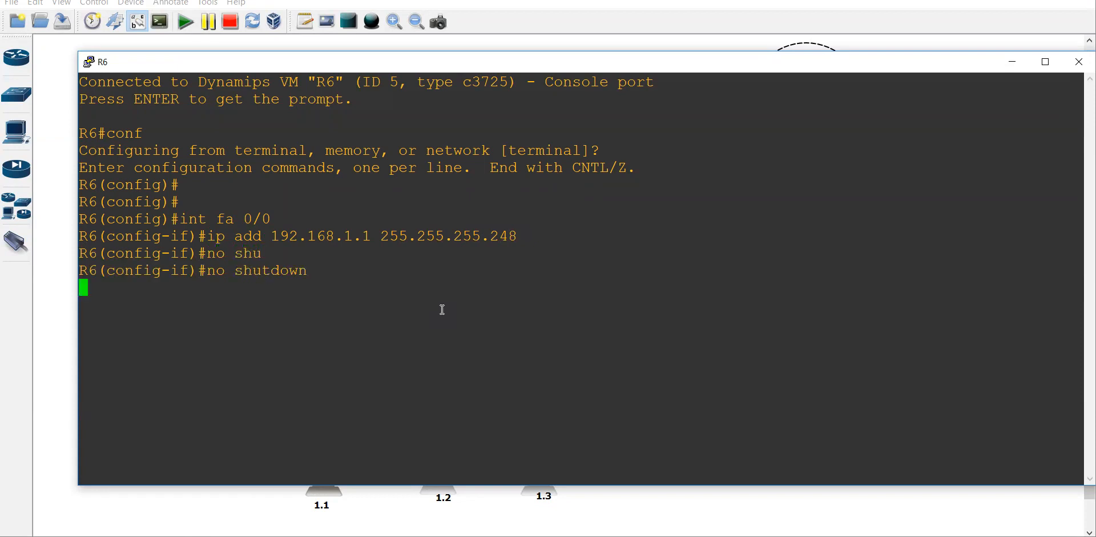
Exit interface configuration on R6, disable routing with no ip routing, and return to the topology
text(ex)
key(Return)
key(Return)
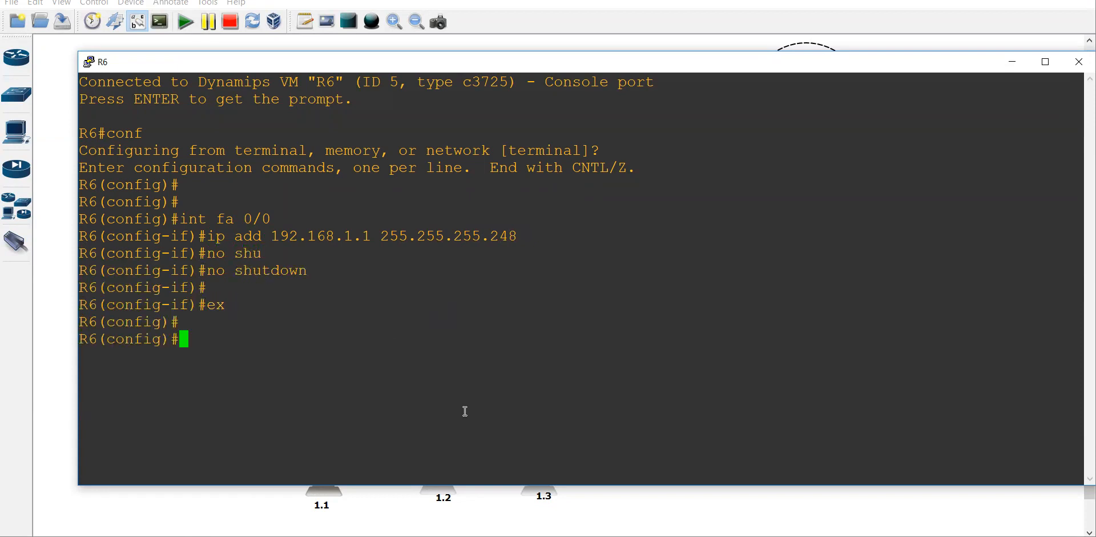
text(no ip ro)
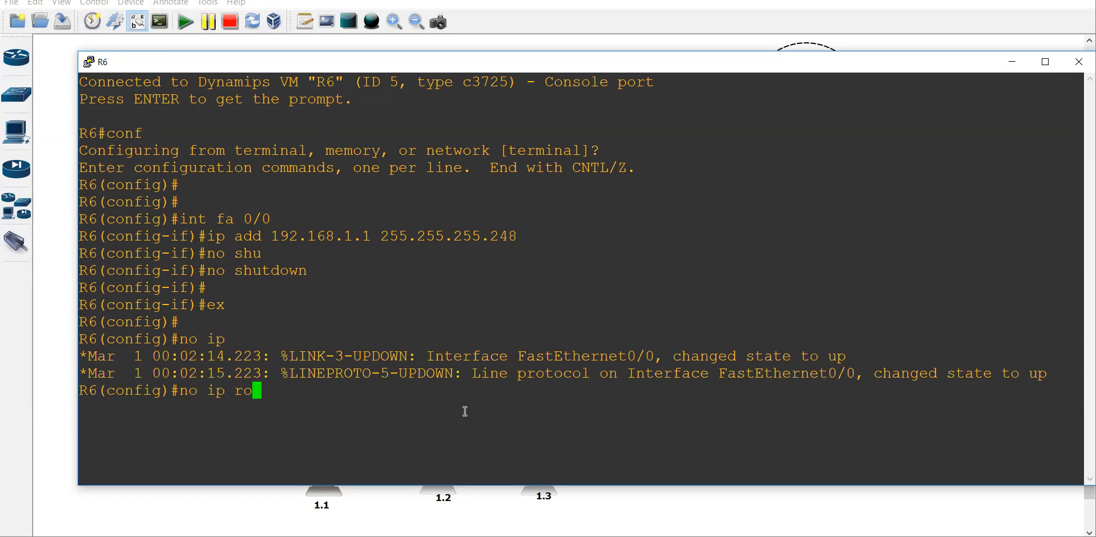
text(uting)
key(Return)
key(Return)
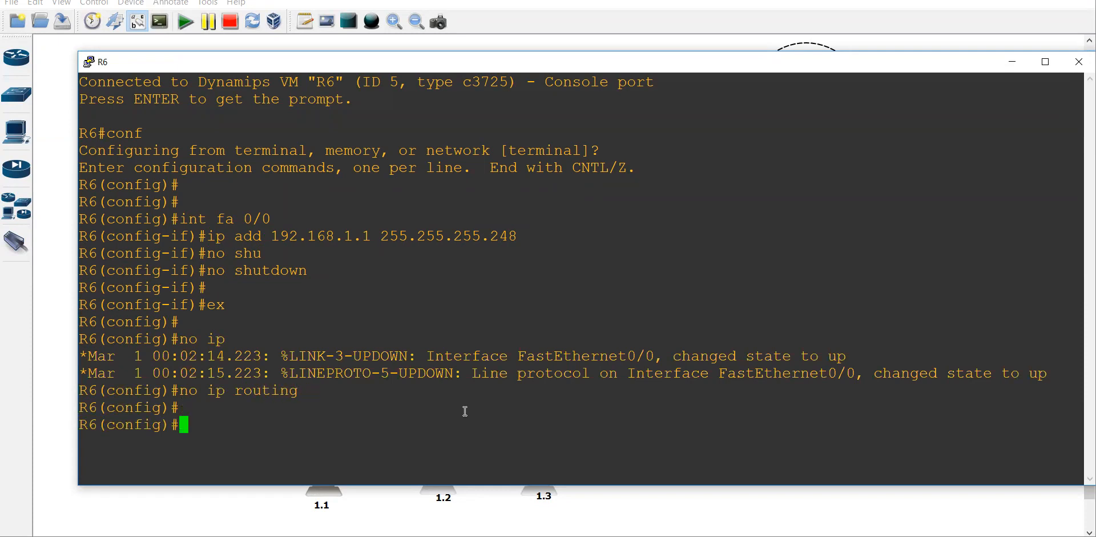
click(216, 510)
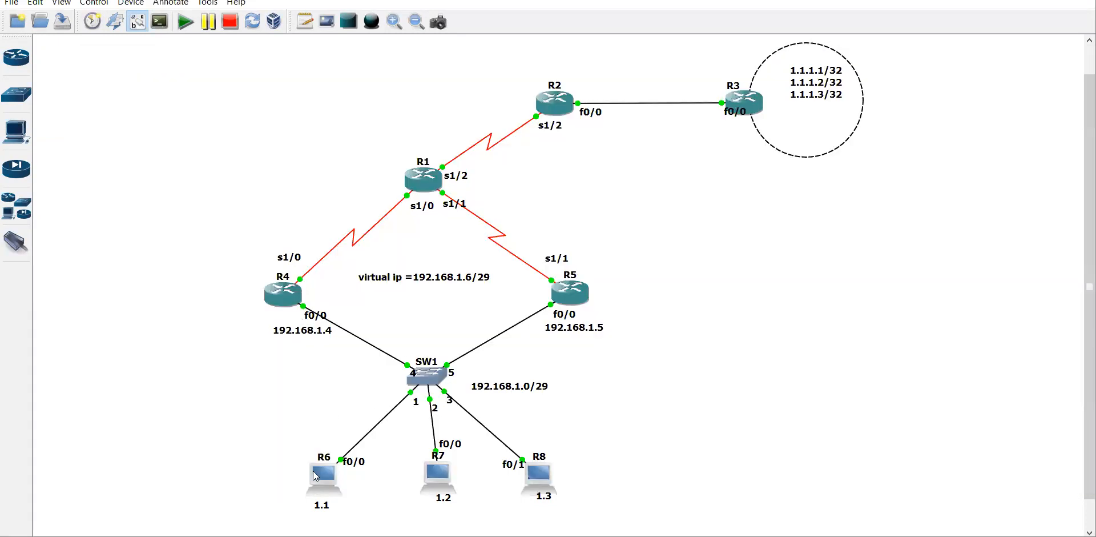
Open R7's console and enter global configuration mode
double_click(432, 470)
key(Return)
text(conf)
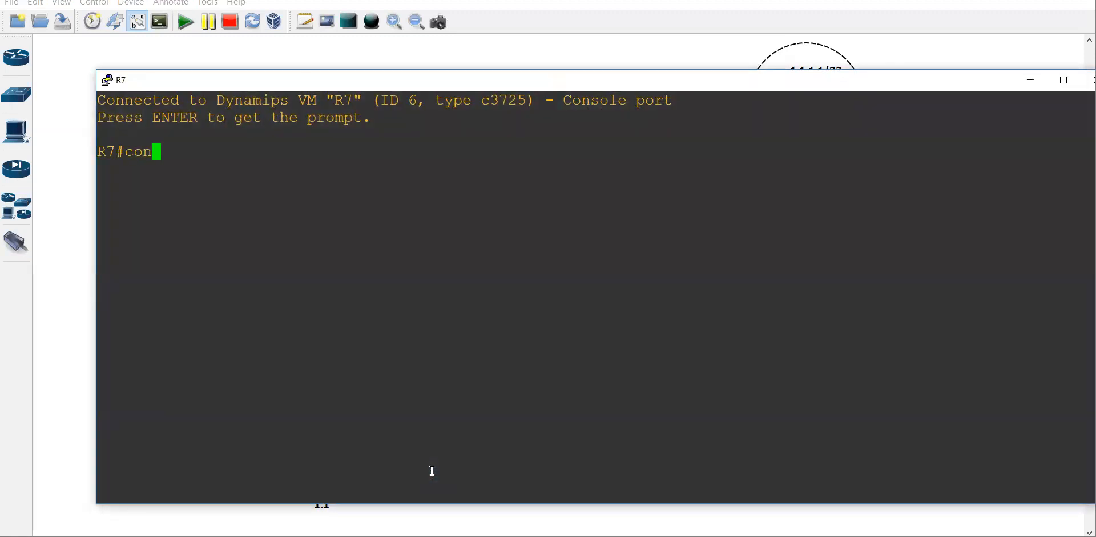
key(Return)
key(Return)
Assign 192.168.1.2 255.255.255.248 to interface fa 0/0 on R7 and enable the interface with no shutdown
text(int fa)
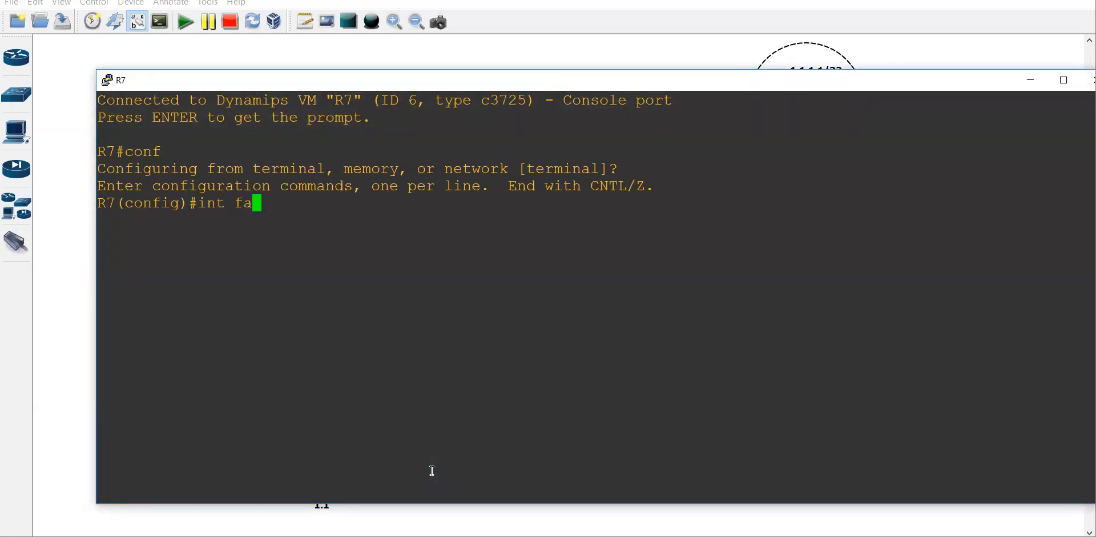
text( 0/0/)
key(Return)
text(ip add 19)
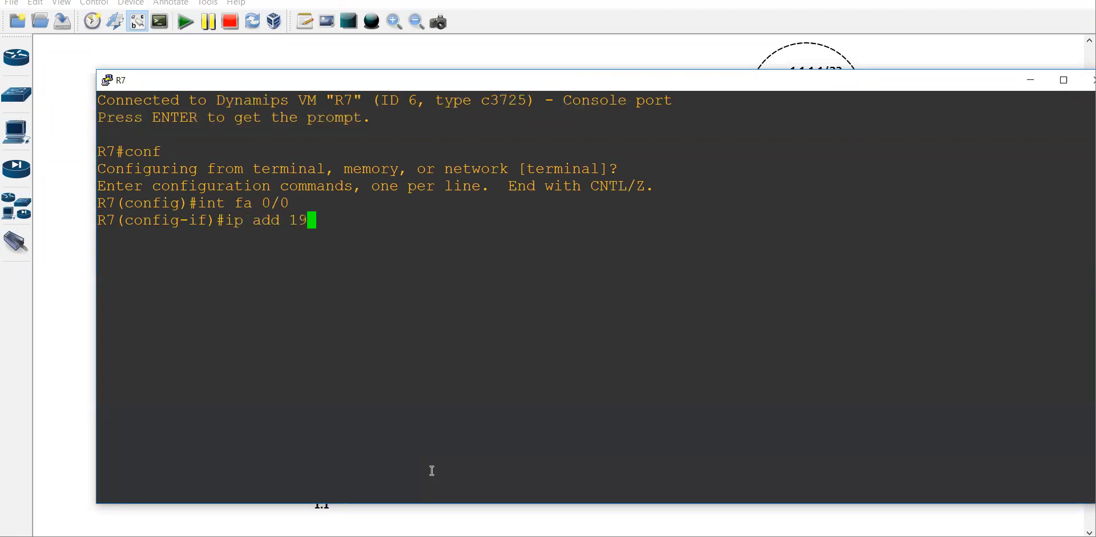
text(2.168.1.2 255.255.25)
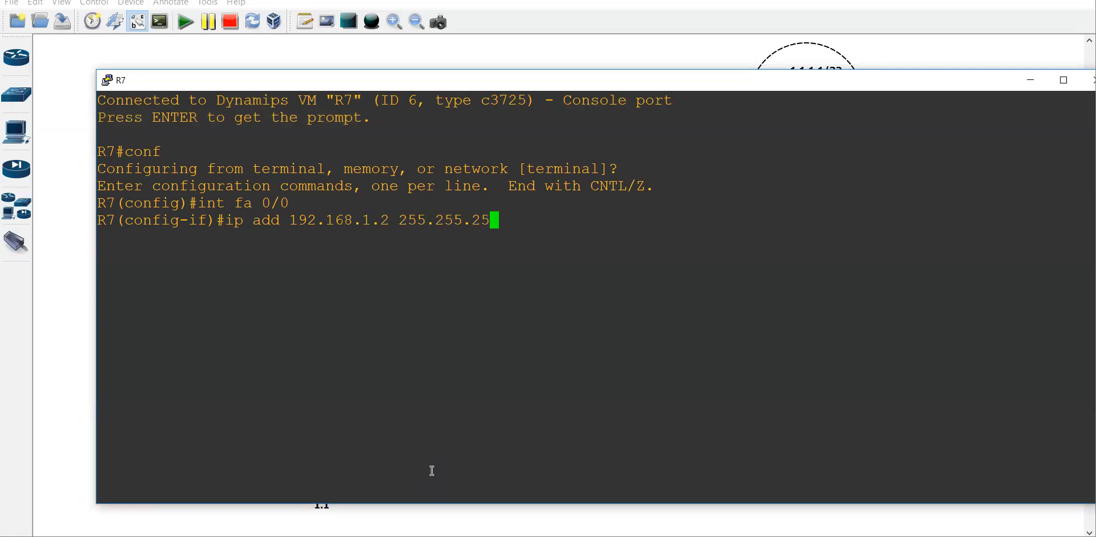
text(5.248)
key(Return)
text(no shu)
key(Tab)
key(Return)
Exit interface configuration on R7, disable routing with no ip routing, and return to the topology
text(ex)
key(Return)
key(Return)
text(no ip ro)
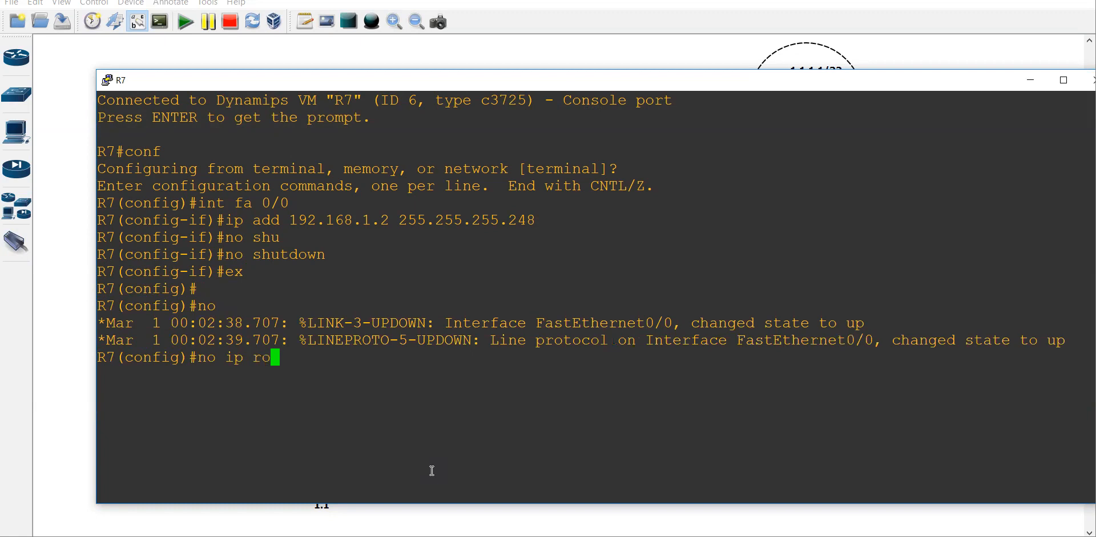
text(uting)
key(Return)
key(Return)
click(94, 263)
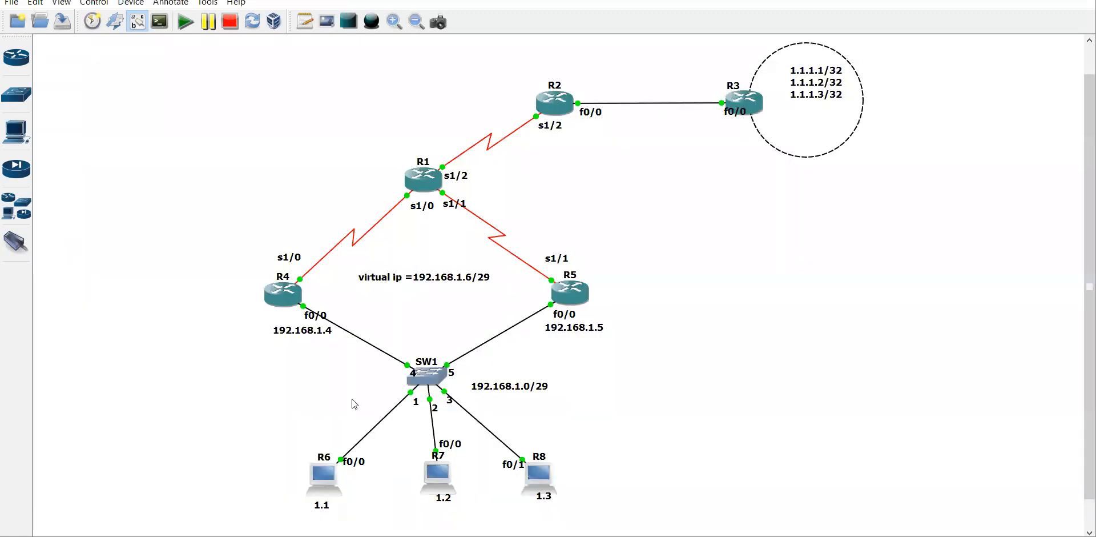
Open R8's console and enter global configuration mode
double_click(544, 474)
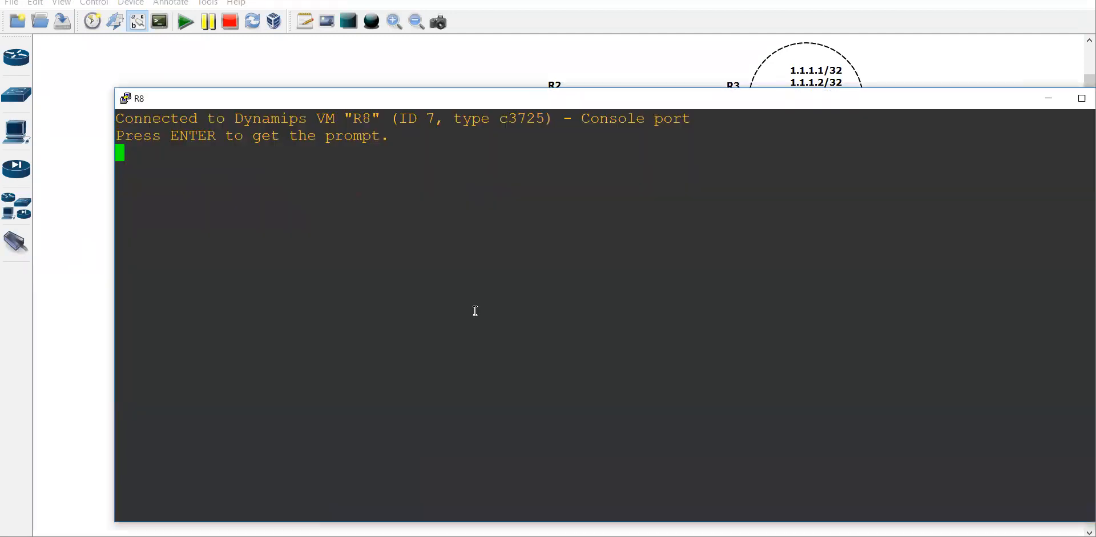
text(conf)
key(Return)
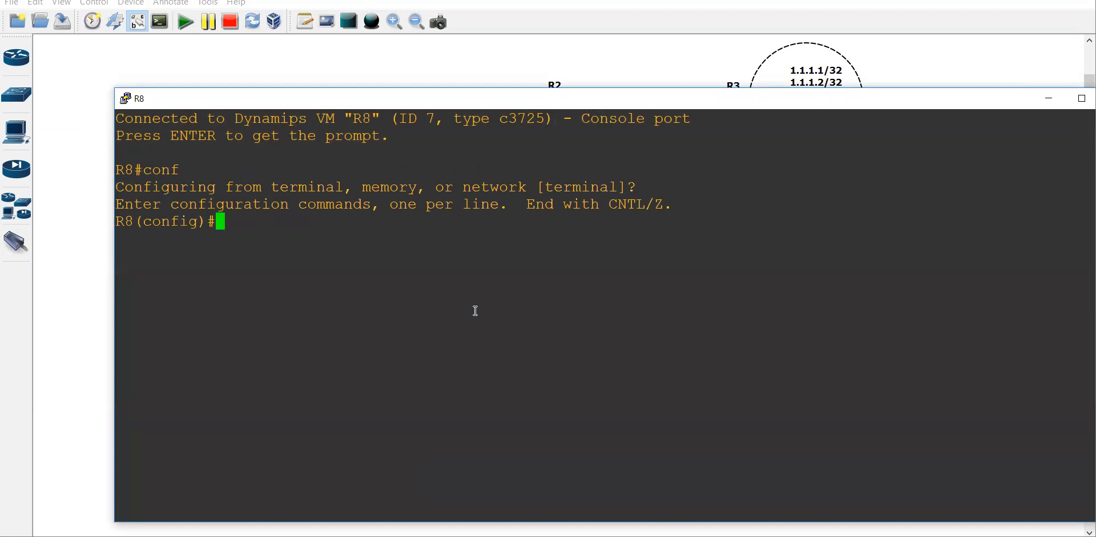
Assign 192.168.1.3 255.255.255.248 to interface fa 0/0 on R8 and enable the interface with no shutdown
text(int fa 0/0)
key(Return)
text(ip)
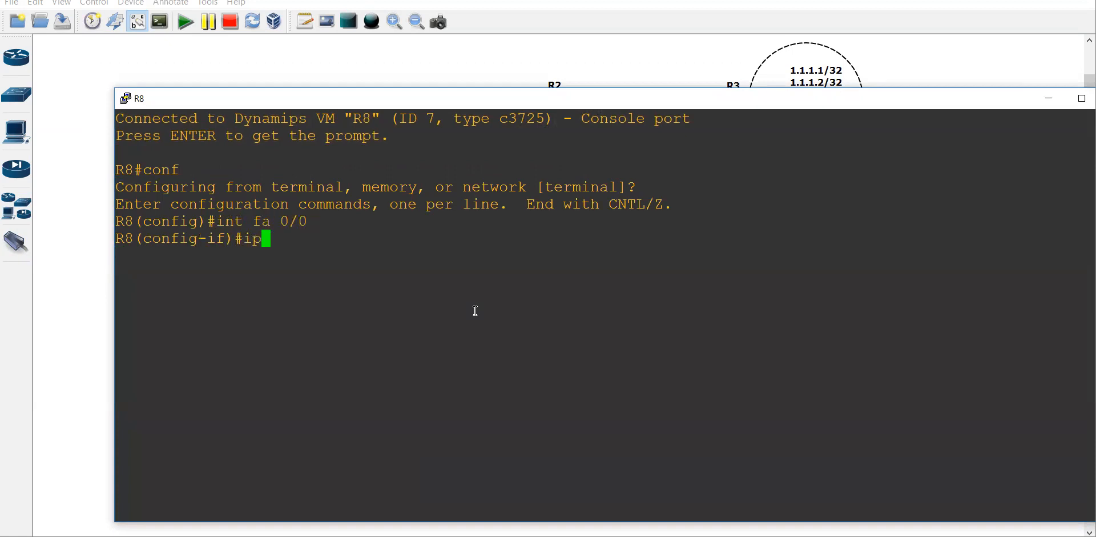
text( add 192.16)
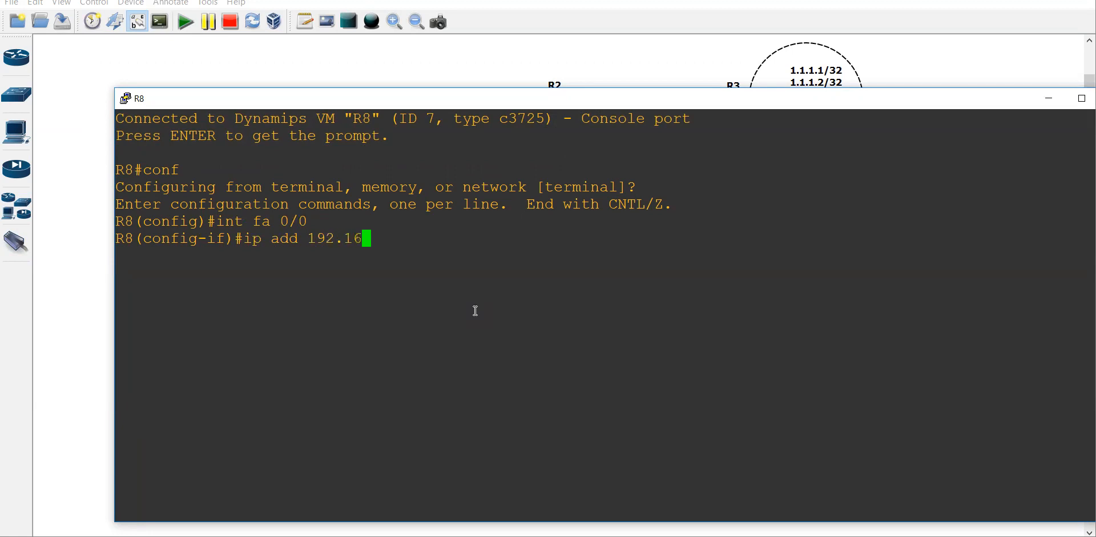
text(8.1.3 255.2)
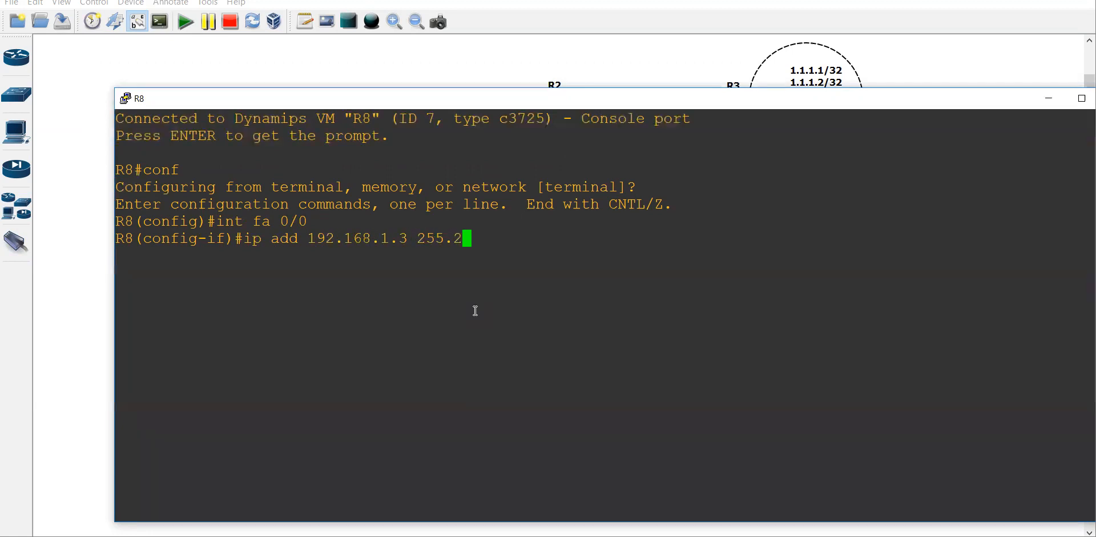
text(55.255.248)
key(Return)
text(no shu)
key(Tab)
key(Return)
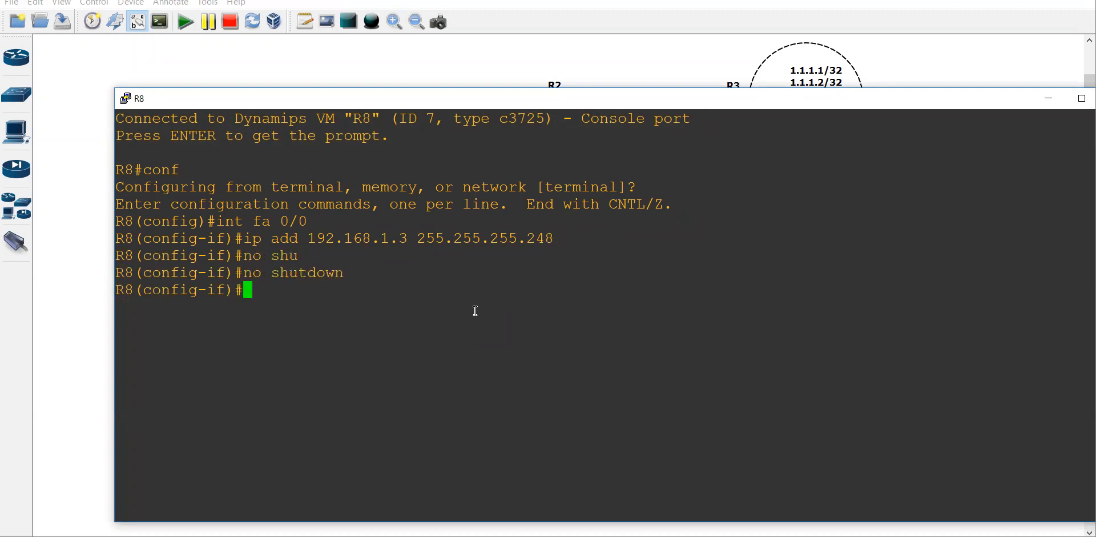
Exit interface configuration on R8, disable routing with no ip routing, and return to the topology
text(ex)
key(Return)
key(Return)
text(no ip routing)
key(Return)
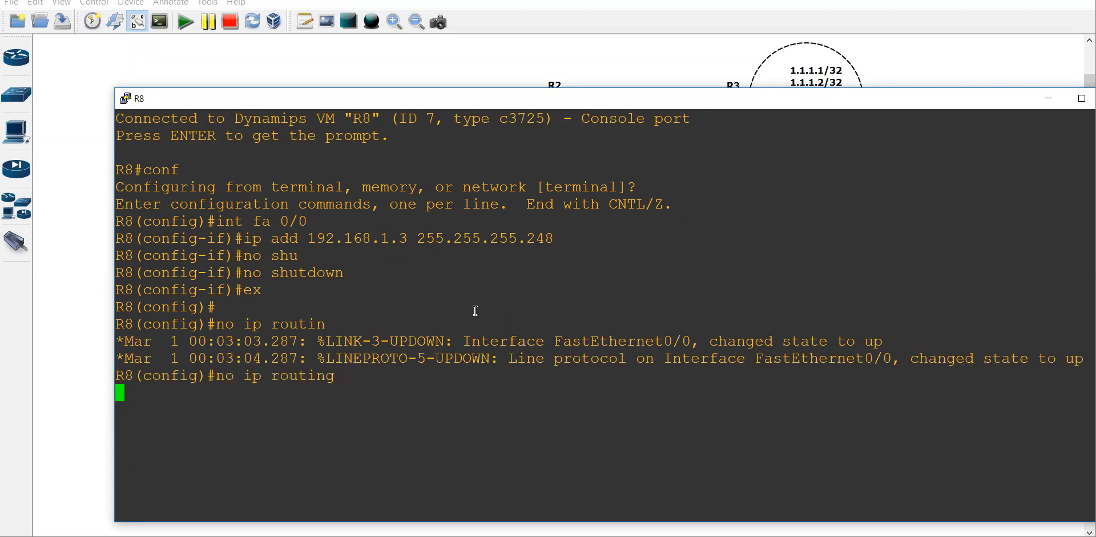
key(Return)
click(97, 257)
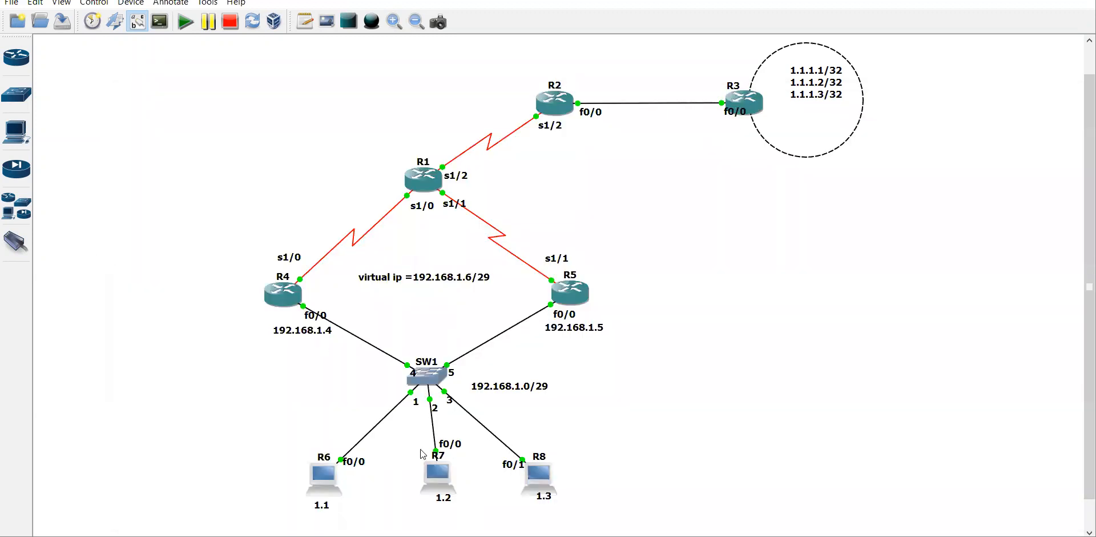
Add the note 200.0.0.0/30 for the R1–R4 serial link and place it just above the link
drag(255, 439, 620, 529)
click(305, 22)
click(324, 232)
text(200.0.0.0/30)
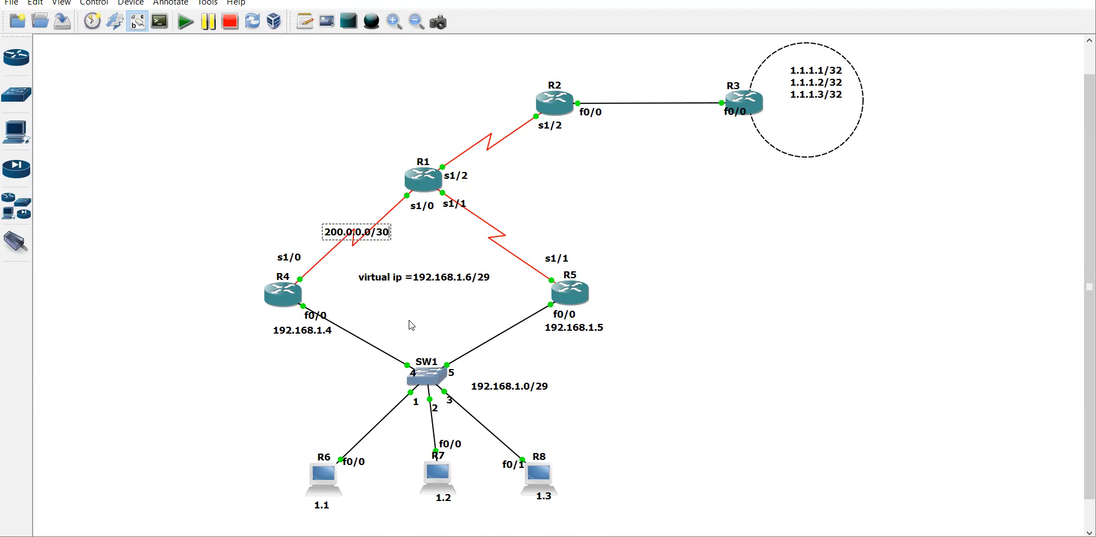
drag(352, 232, 301, 199)
click(301, 198)
drag(328, 232, 292, 218)
Add the note 100.0.0.0/30 beside the serial link between R1 and R5
click(304, 22)
click(487, 201)
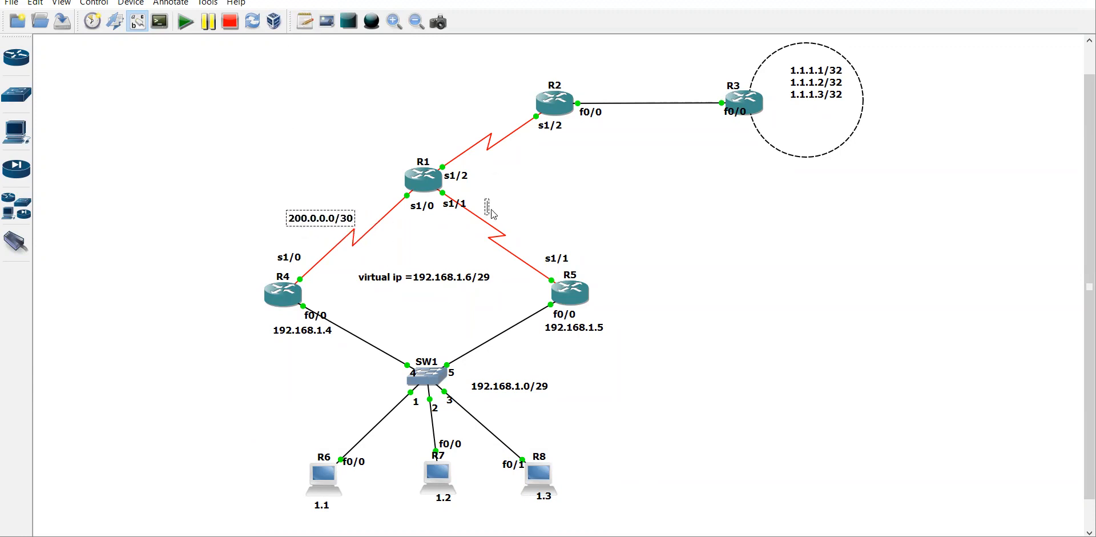
text(100.0.0.0/30)
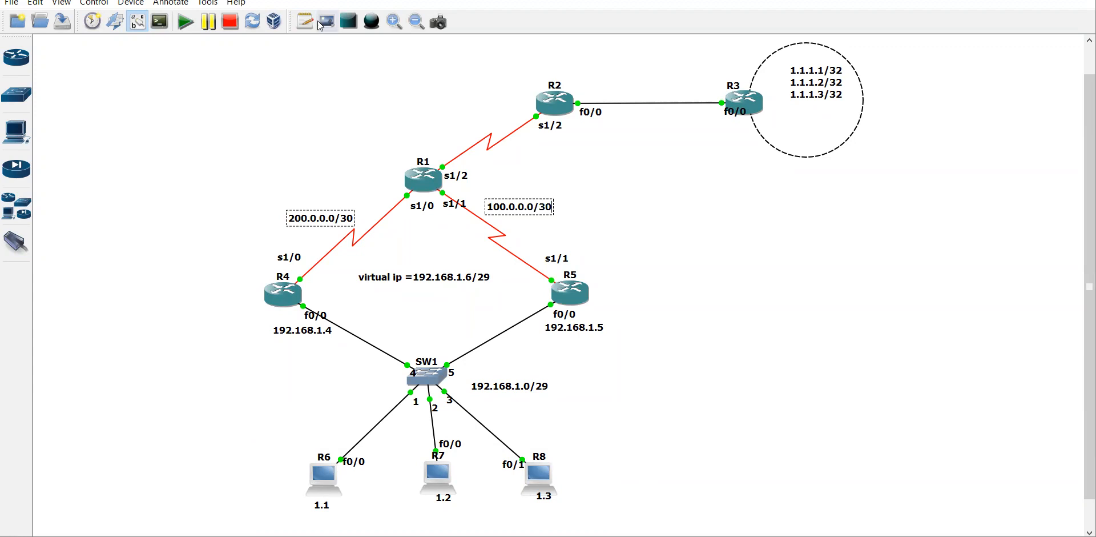
Add the note 50.0.0.0/30 on the R1–R2 link and the note 25.0.0.0/30 above the R2–R3 link
click(466, 132)
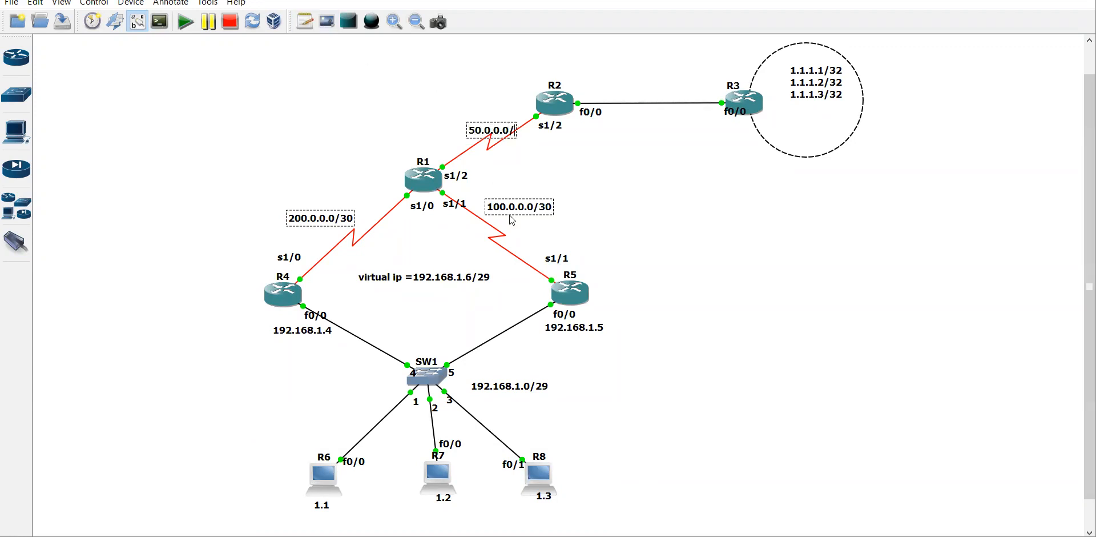
click(307, 22)
click(620, 79)
text(25.0.0.0/30)
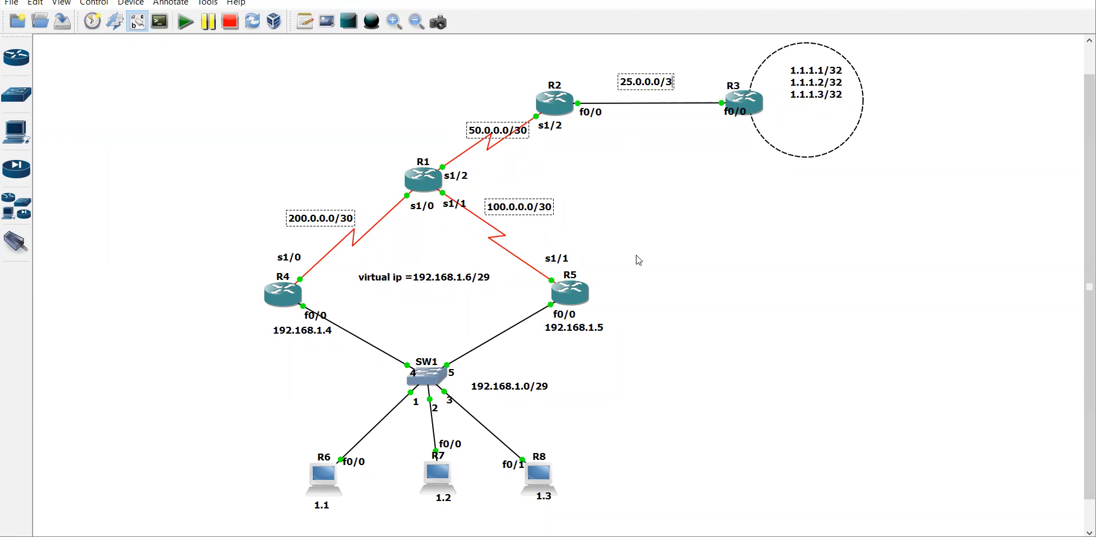
click(643, 253)
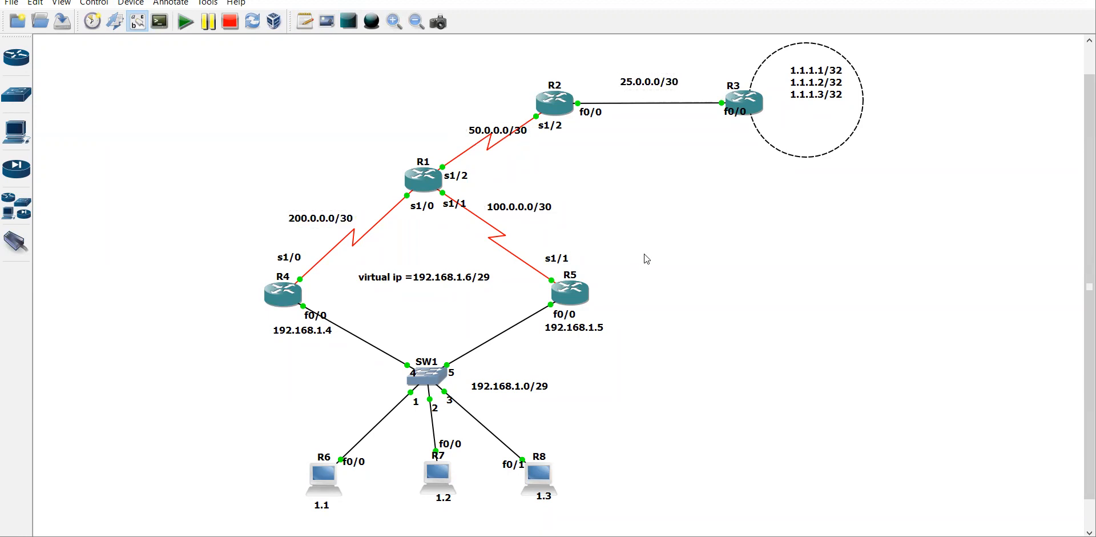
Open R4's console in a transparent window and enter global configuration mode
double_click(281, 299)
right_click(267, 123)
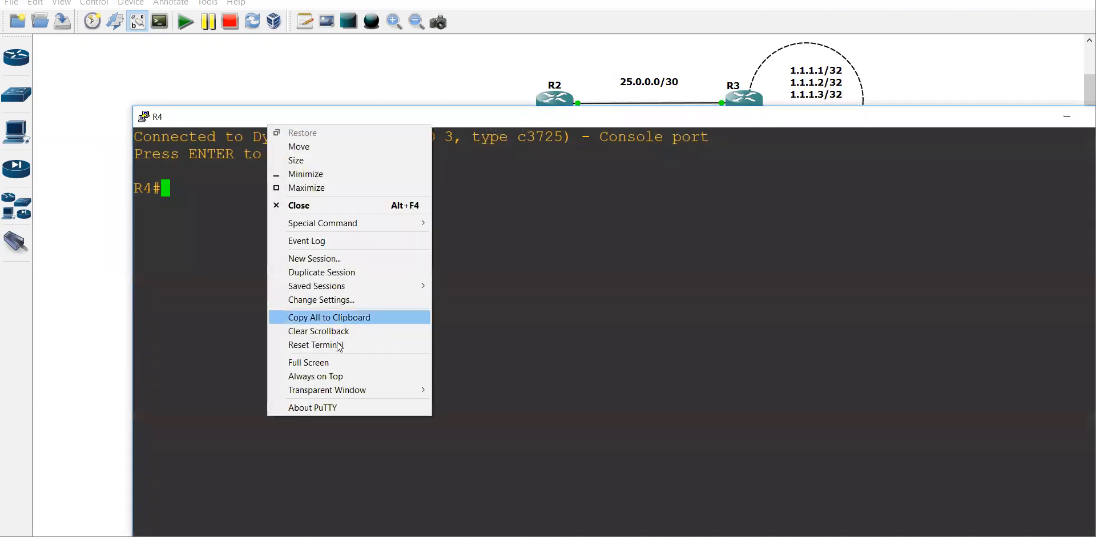
mouse_move(336, 386)
click(463, 402)
text(conf)
key(Return)
Assign 200.0.0.1 255.255.255.252 to interface s1/0 on R4, enable it with no shutdown, and exit interface configuration
text(int s1/0)
key(Return)
text(ip add 200.0.0.1 )
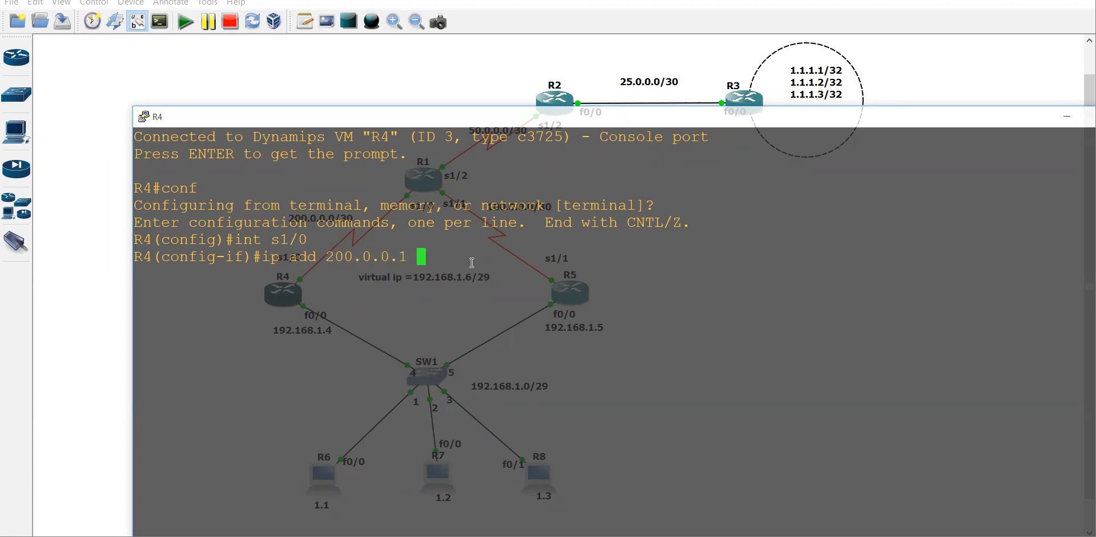
text(255.255.255.252)
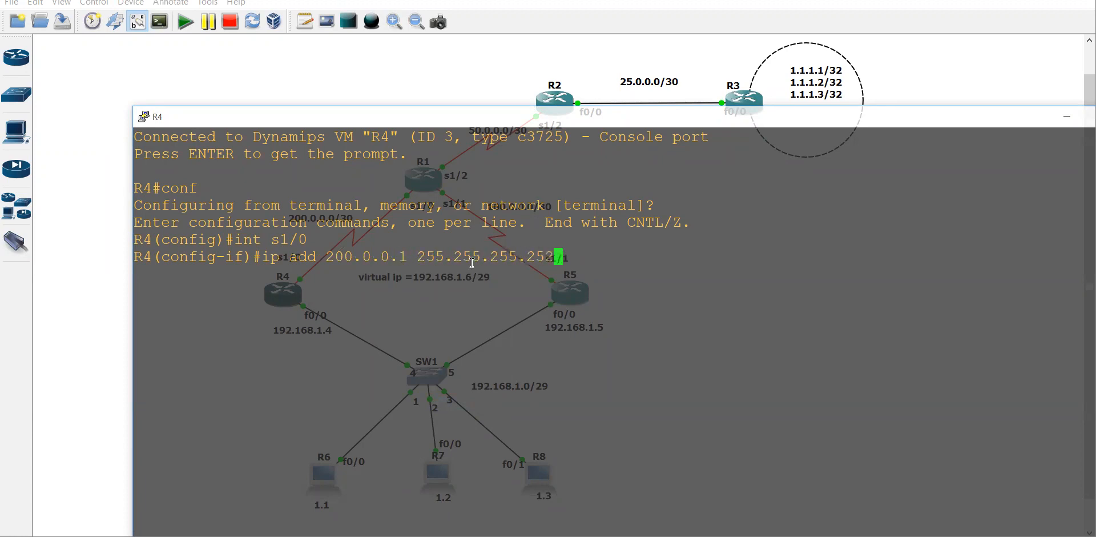
key(Return)
text(no shu)
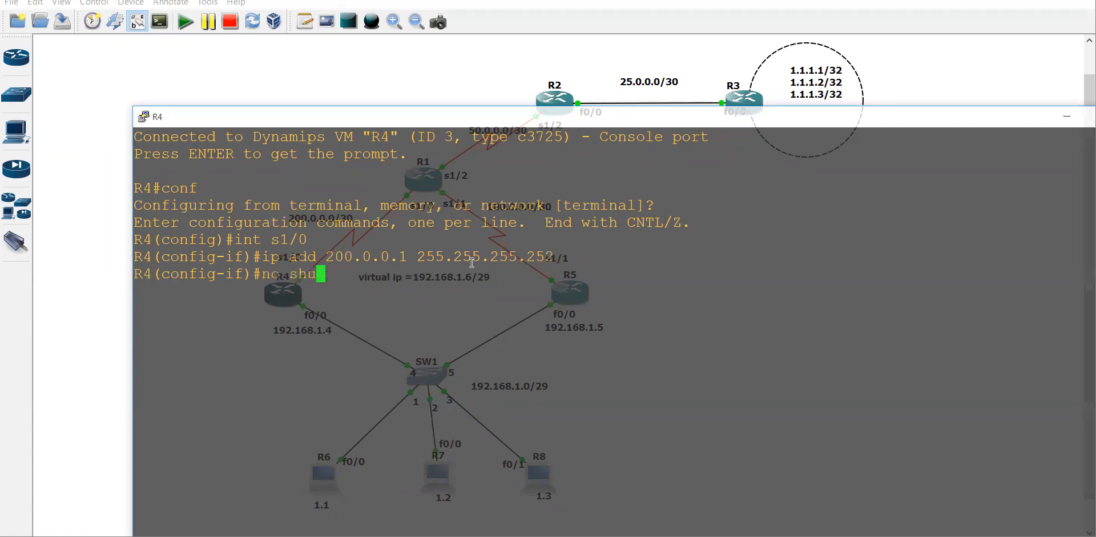
key(Tab)
key(Return)
text(ex)
key(Return)
key(Return)
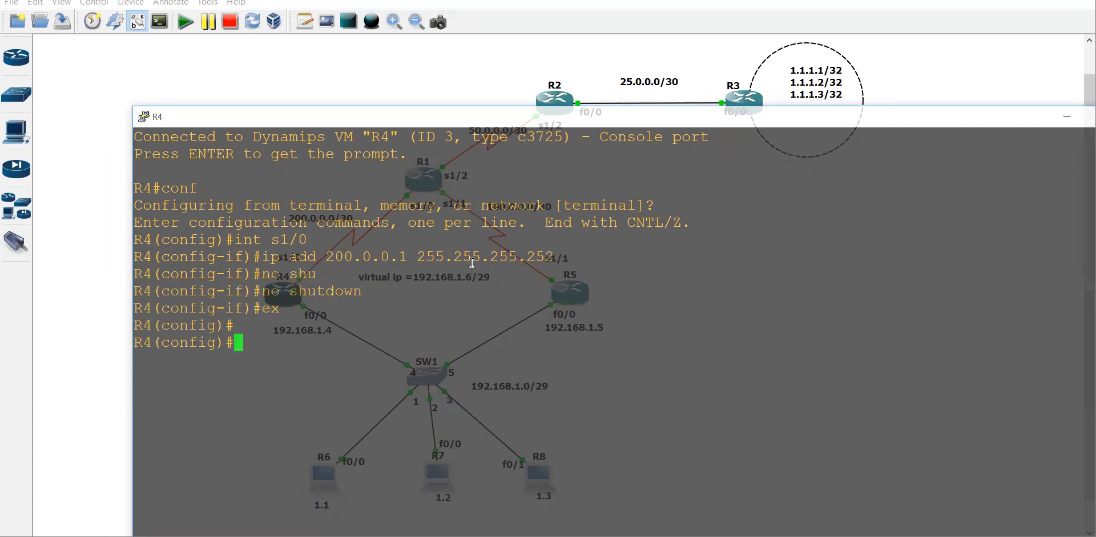
Assign 192.168.1.4 255.255.255.248 to interface fa0/0 on R4 and enable the interface with no shutdown
text(int fa0/0)
key(Return)
text(ip add)
key(Tab)
text(192.168.1.4)
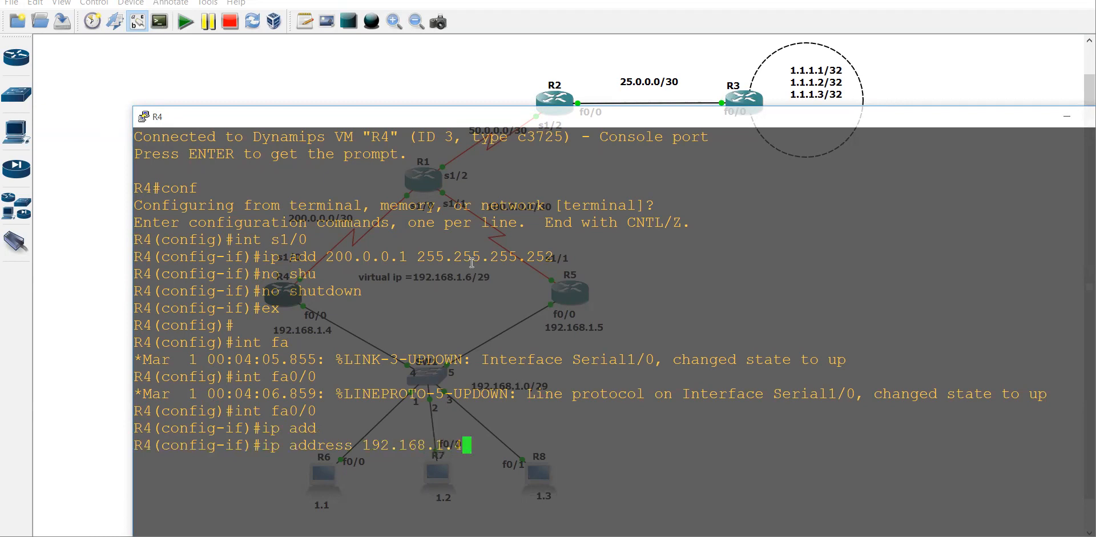
text( 255.255.255.248)
key(Return)
text(no shut)
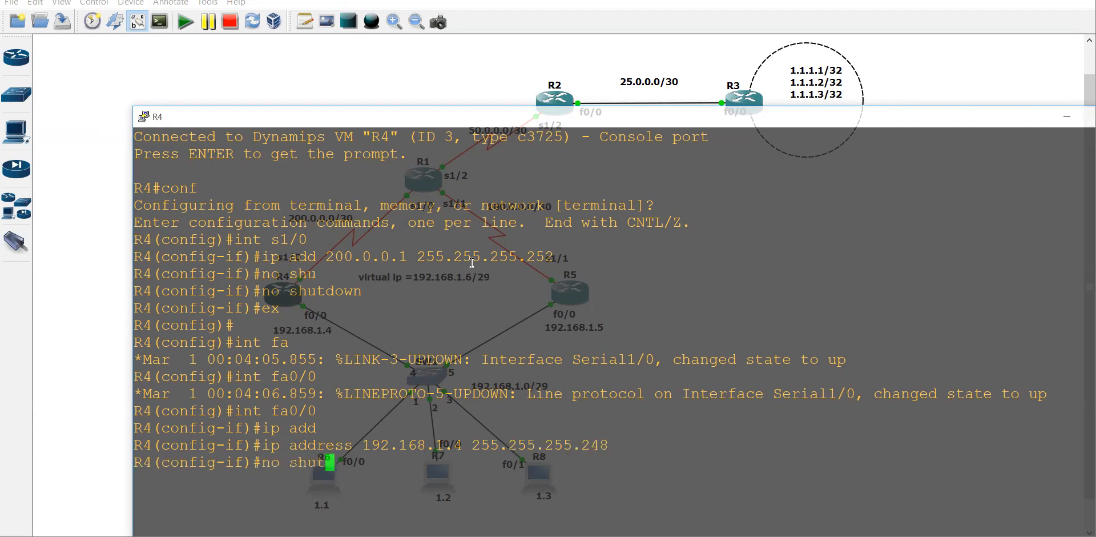
key(Tab)
key(Return)
Exit interface configuration on R4 and return to the topology
text(e)
key(Return)
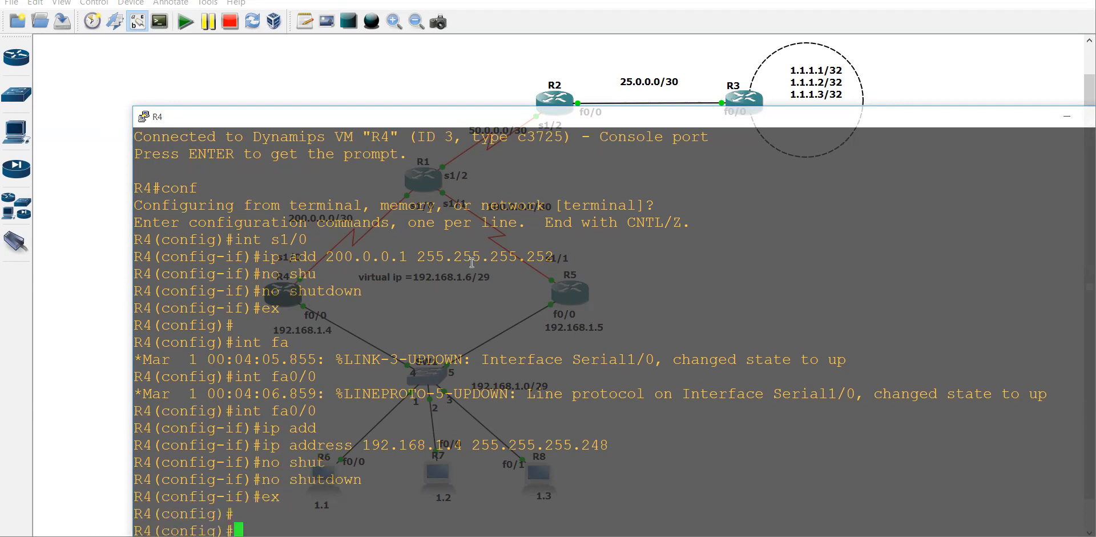
drag(607, 122, 482, 122)
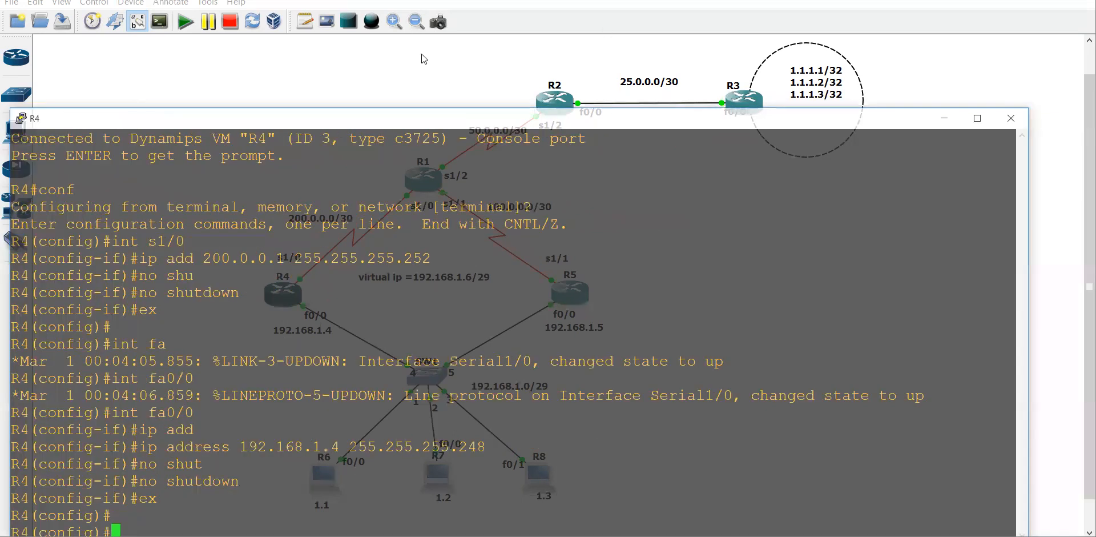
click(421, 54)
Open R5's console and enter global configuration mode
click(574, 294)
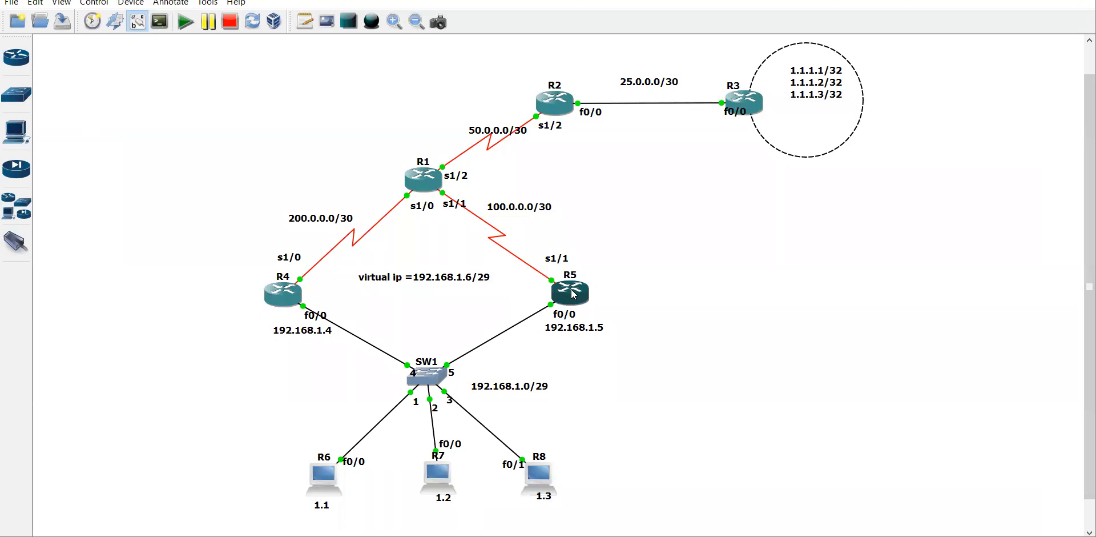
double_click(574, 294)
key(Return)
text(conf)
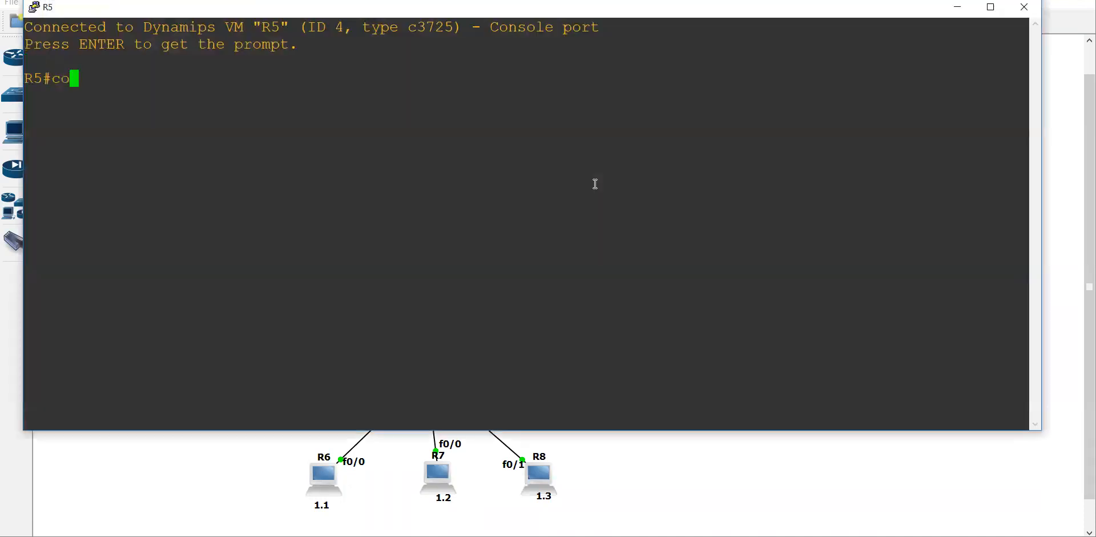
key(Return)
key(Return)
key(Return)
Assign 100.0.0.1 255.255.255.252 to interface s1/0 on R5, enable it with no shutdown, and exit interface configuration
text(int s)
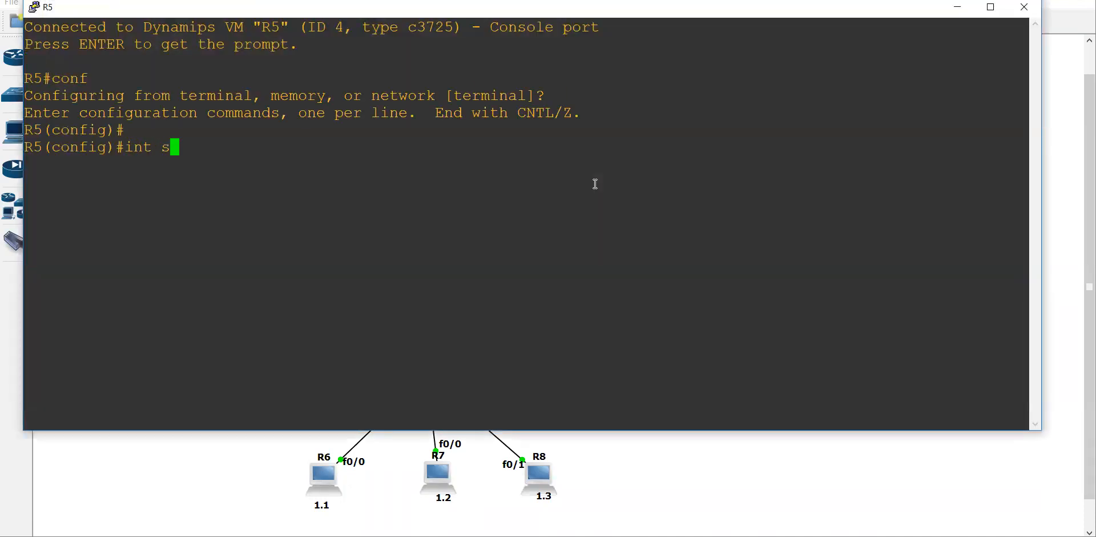
text(1/0)
key(Return)
text(ip ad)
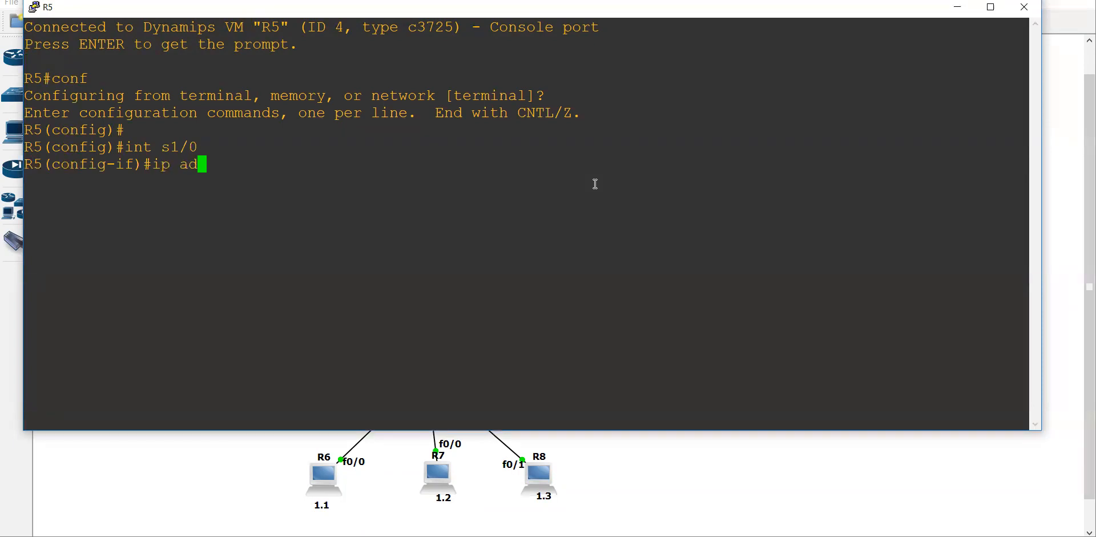
text(d 100.0.0)
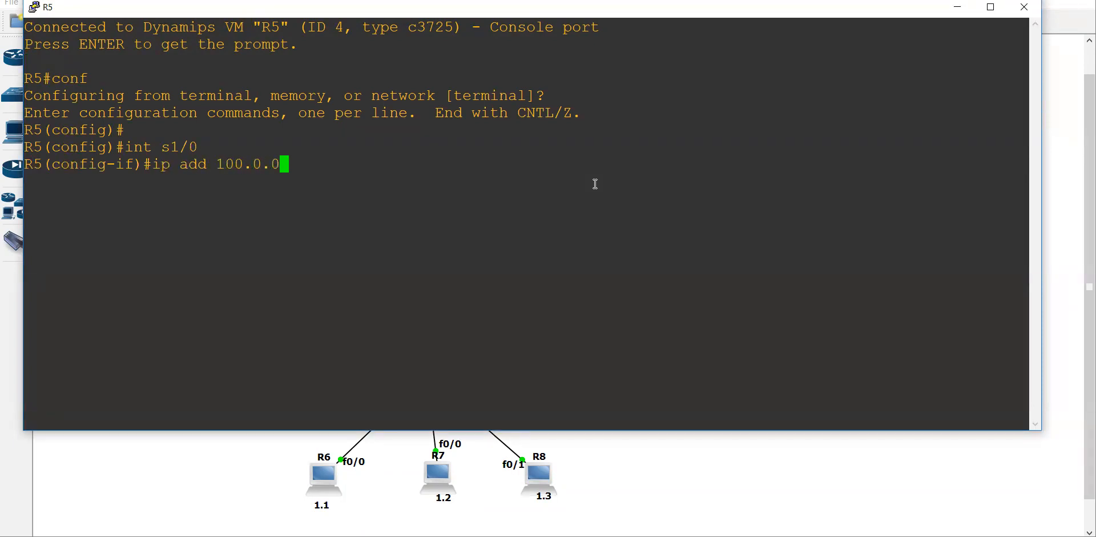
text(.1 255.255.255.255.252)
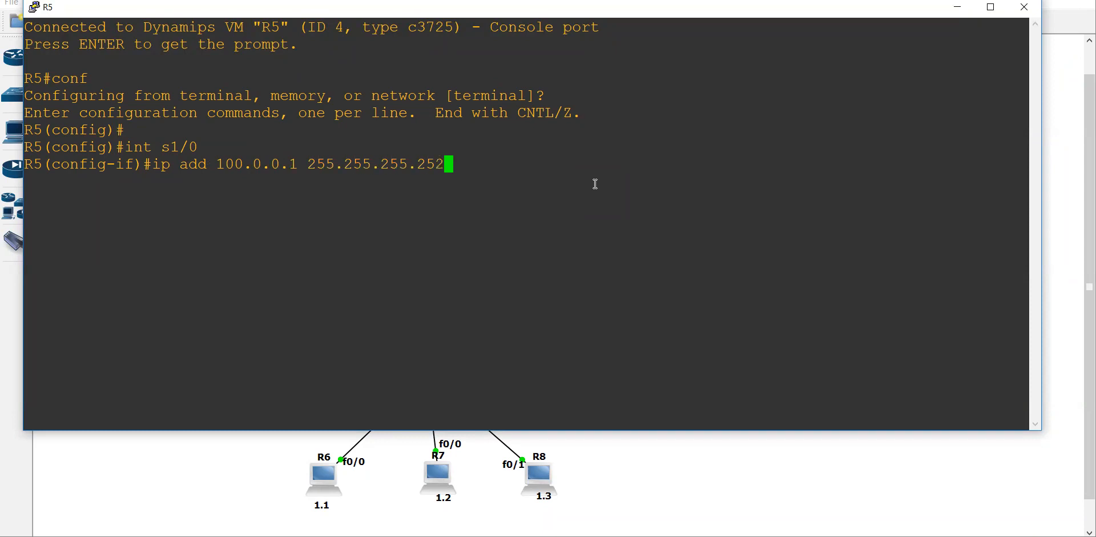
key(Return)
text(no)
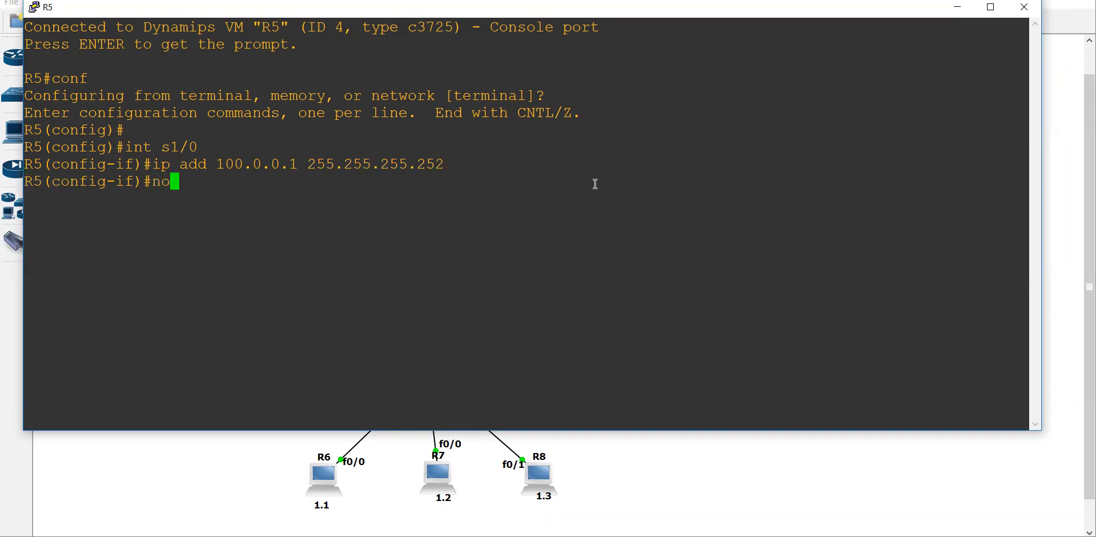
text( shu)
key(Tab)
key(Return)
text(ex)
key(Return)
key(Return)
key(Return)
Assign 192.168.1.5 255.255.255.248 to interface fa 0/0 on R5 and enable the interface with no shutdown
text(int )
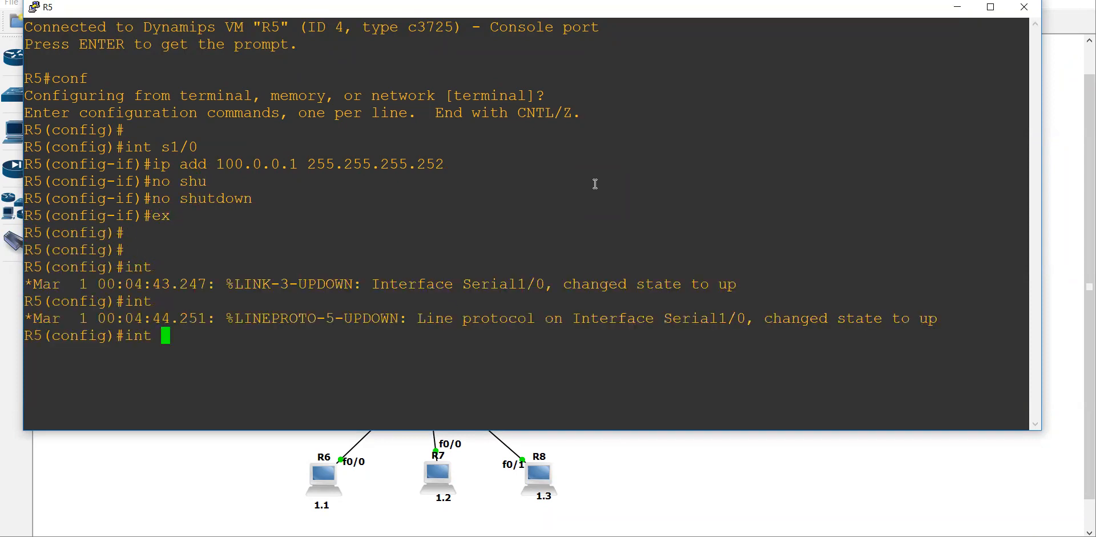
text(fa 0/0)
key(Return)
text(ip add 192.168.1)
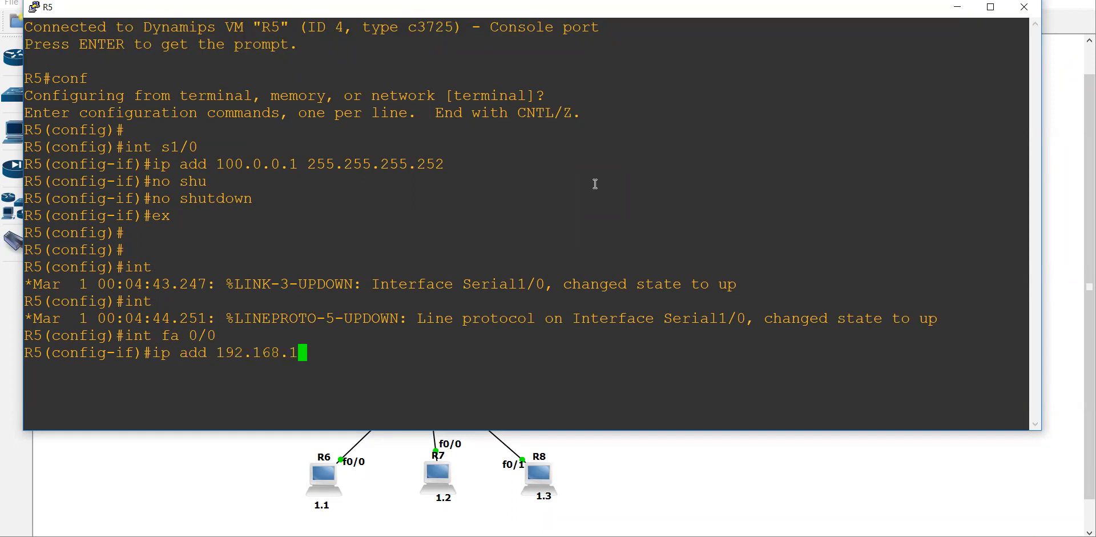
text(.5 255.255.255.)
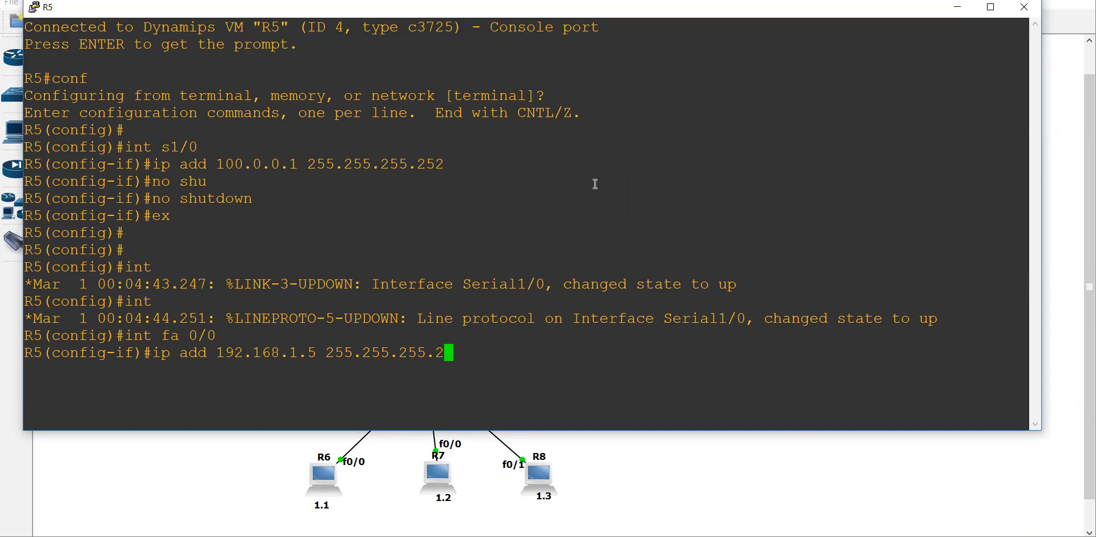
text(248)
key(Return)
text(no shu)
key(Tab)
key(Return)
Exit interface configuration on R5 and return to the topology
text(ex)
key(Return)
key(Return)
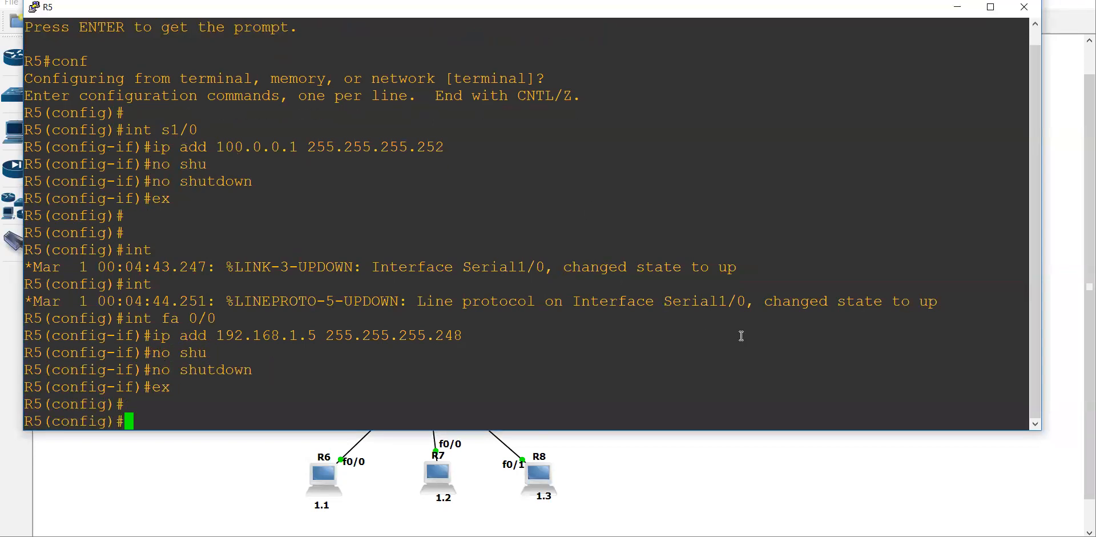
click(725, 497)
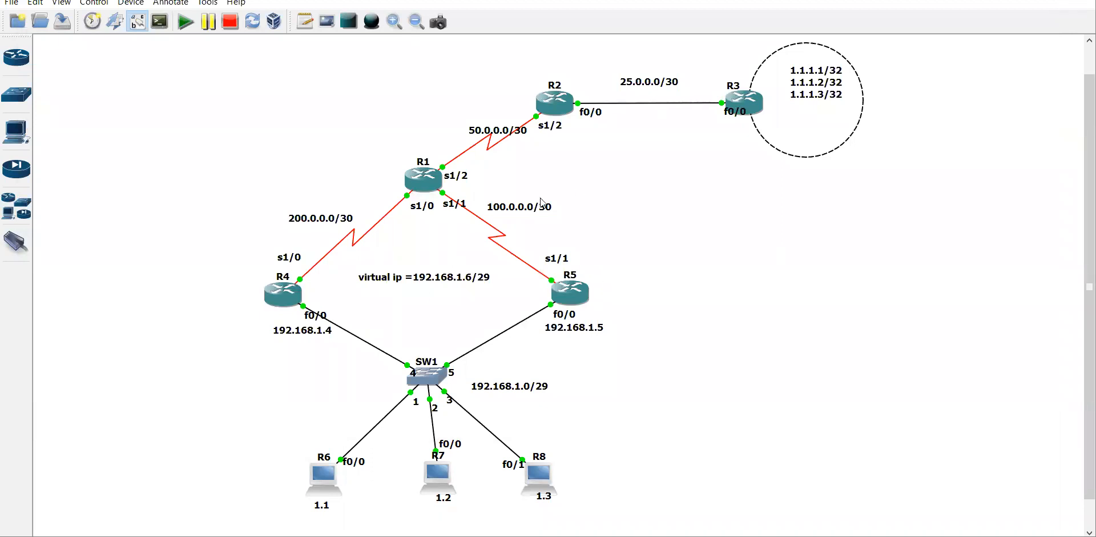
Open R1's console and enter global configuration mode
double_click(432, 178)
key(Return)
text(conf)
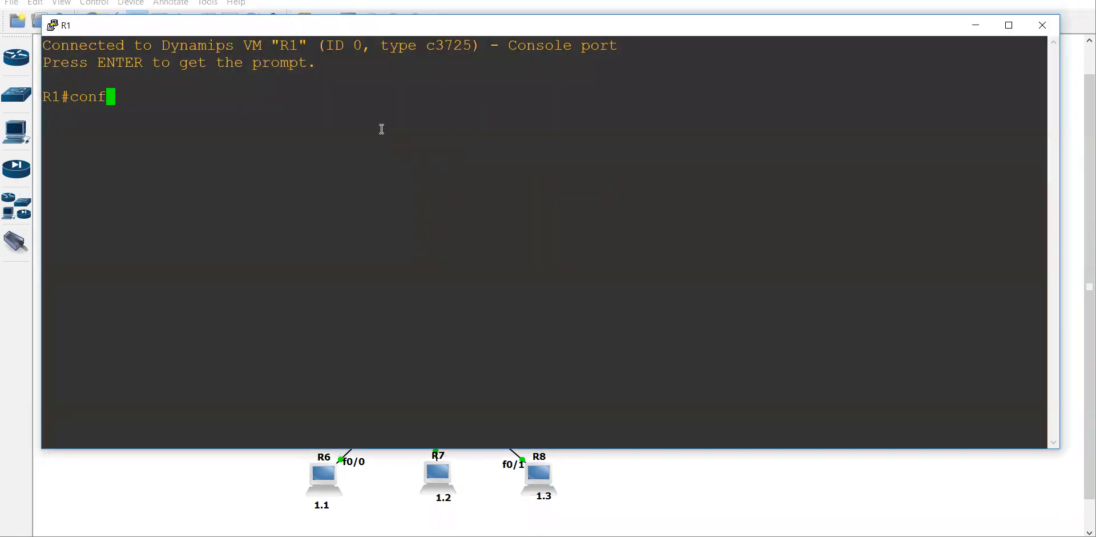
key(Return)
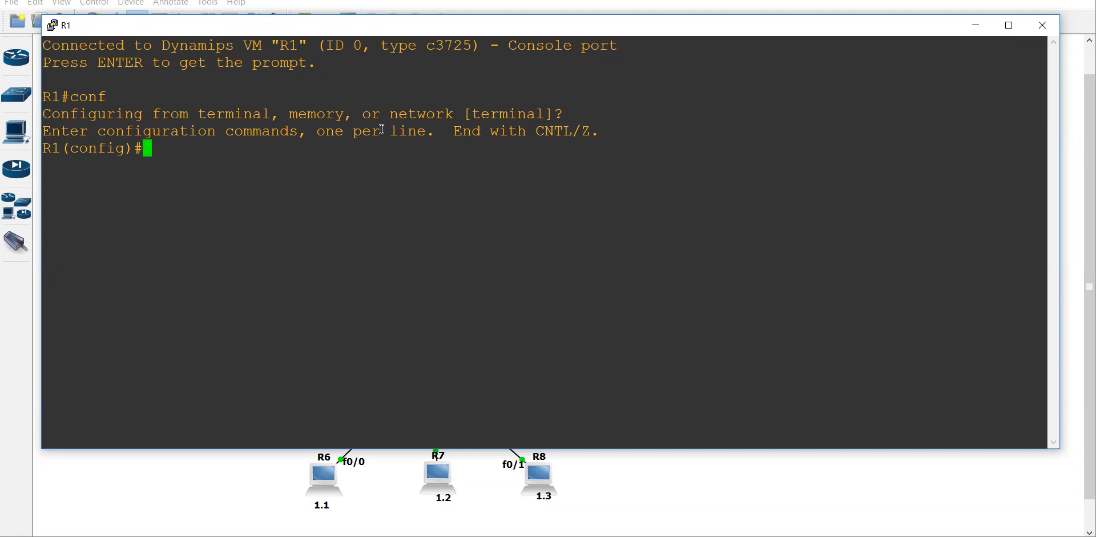
Make R1's console window transparent so the topology behind it can be read while configuring
text(int)
right_click(406, 25)
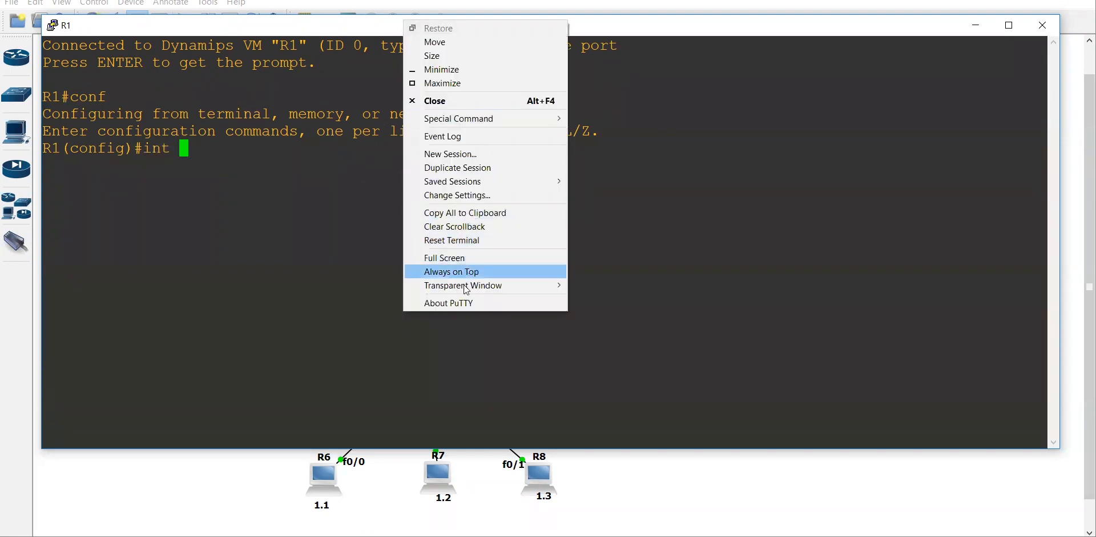
mouse_move(531, 286)
click(594, 312)
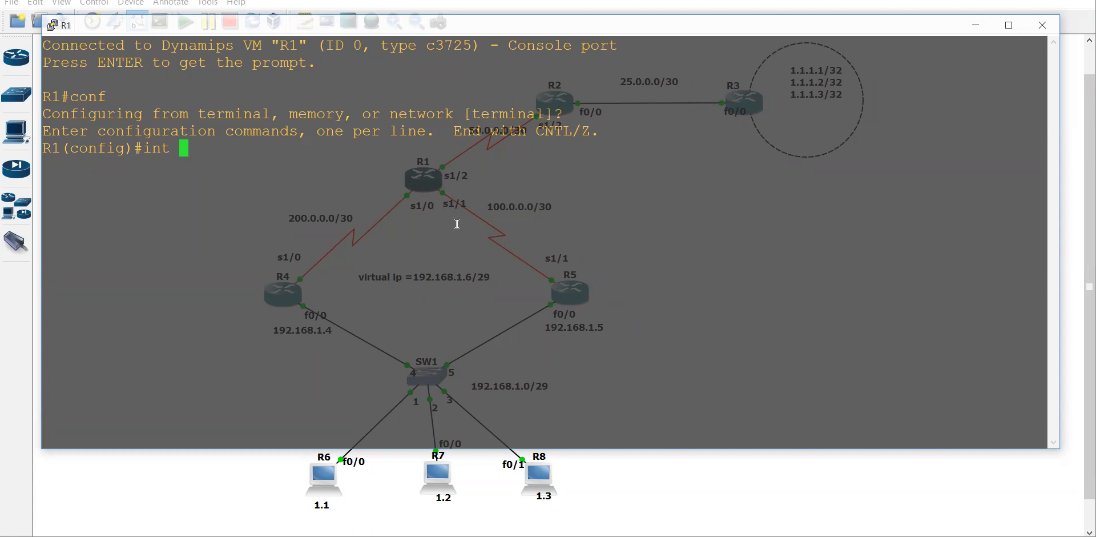
Assign 50.0.0.1 255.255.255.252 to interface s1/2 on R1
text(s1/2)
key(Return)
text(ip add 50.0.0.1 )
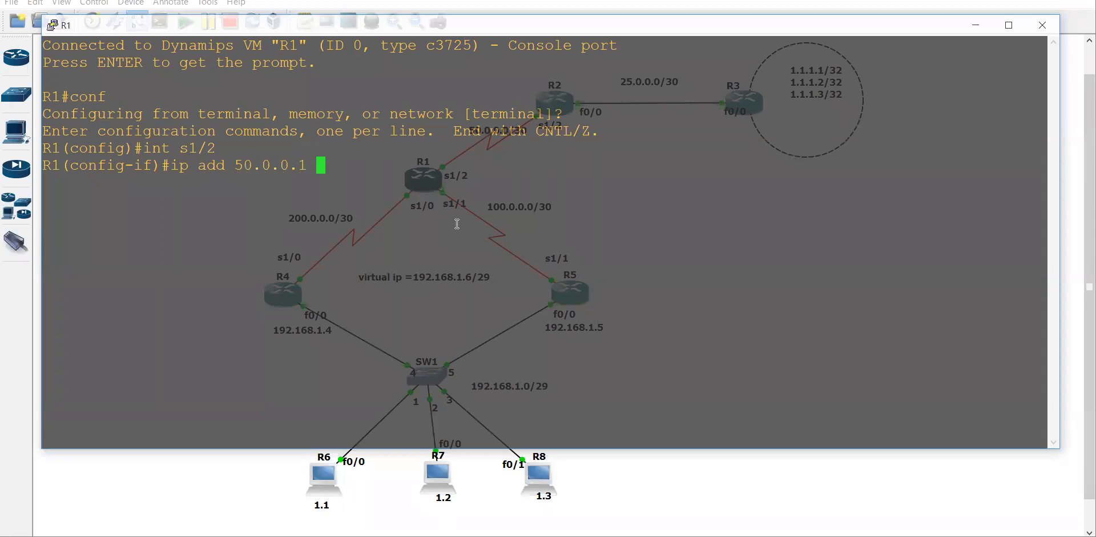
text(255.255.25)
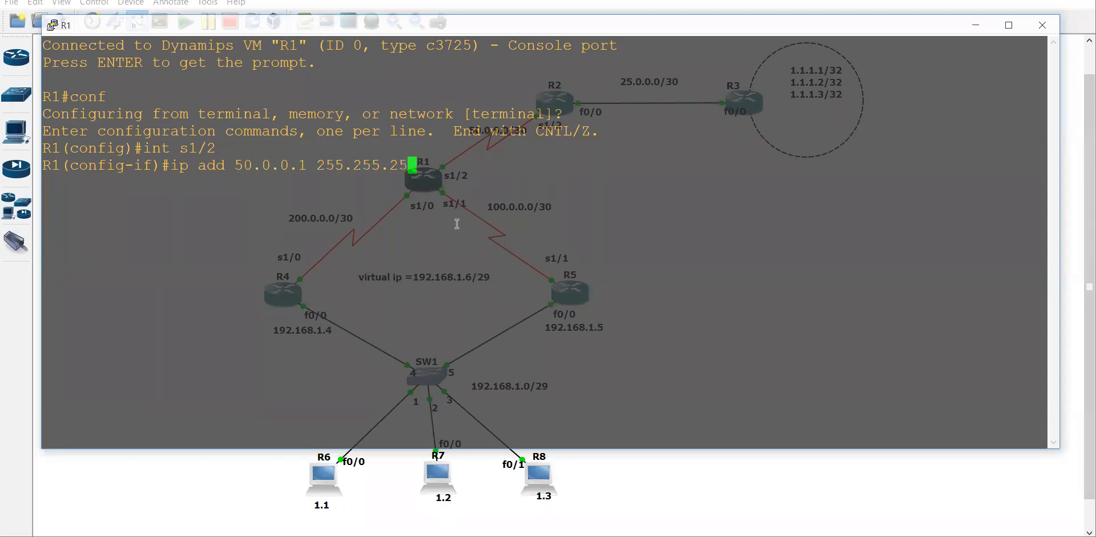
text(5.252)
key(Return)
Enable R1's s1/2 interface with no shutdown and exit interface configuration
text(no shu)
key(Tab)
key(Return)
text(ex)
key(Return)
key(Return)
Assign 200.0.0.2 255.255.255.252 to interface s1/0 on R1
text(int s1/0)
key(Return)
text(ip add 200.0.0.2 255.255.255.252)
key(Return)
Enable R1's s1/0 interface with no shutdown and exit interface configuration
text(no shu)
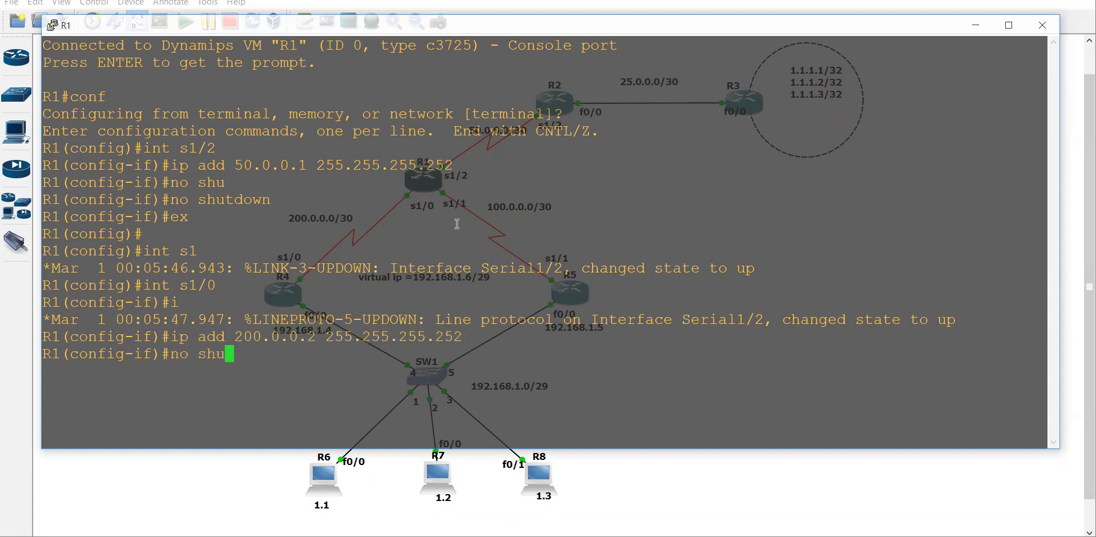
key(Tab)
key(Return)
text(ex)
key(Return)
key(Return)
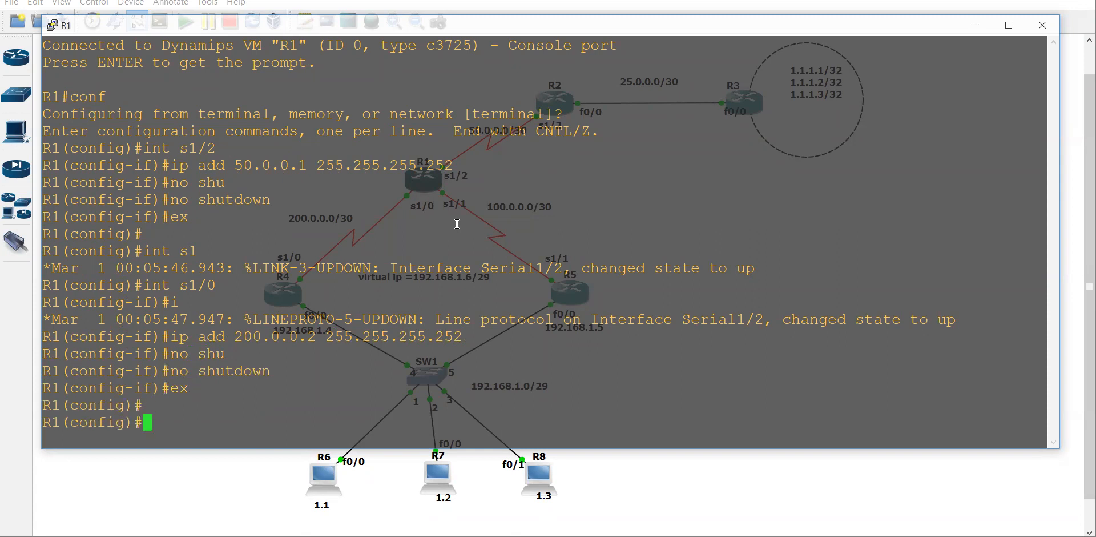
Assign 100.0.0.2 255.255.255.252 to interface s1/1 on R1
text(int s1/1)
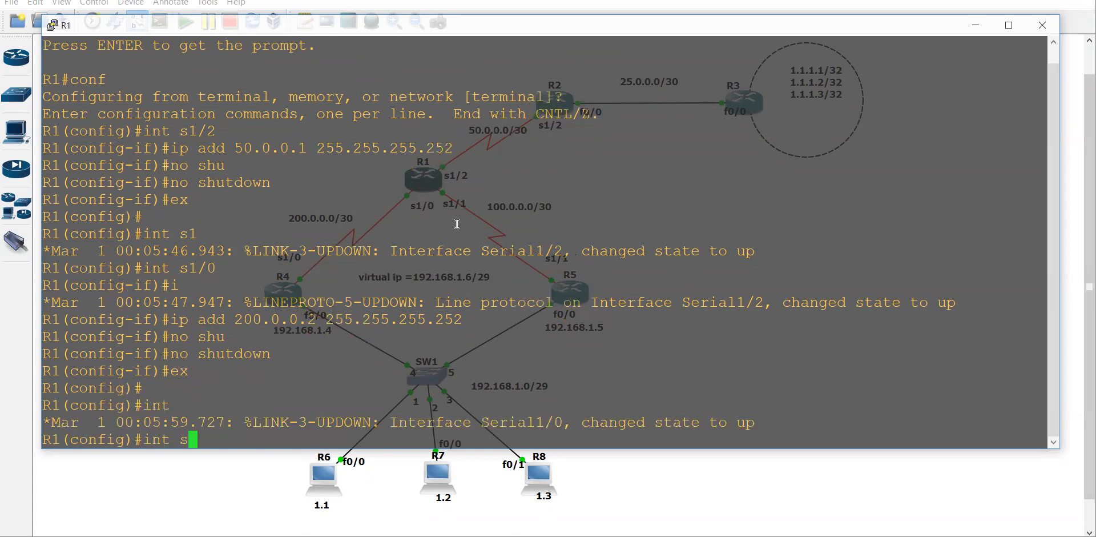
key(Return)
text(ip add)
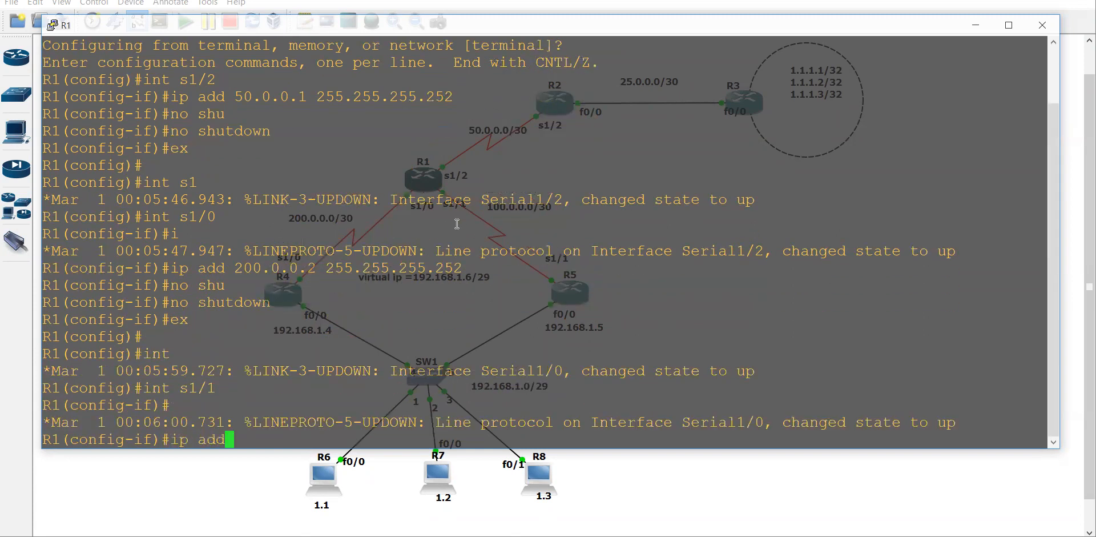
text( 100.0.0.2 255.255.255.)
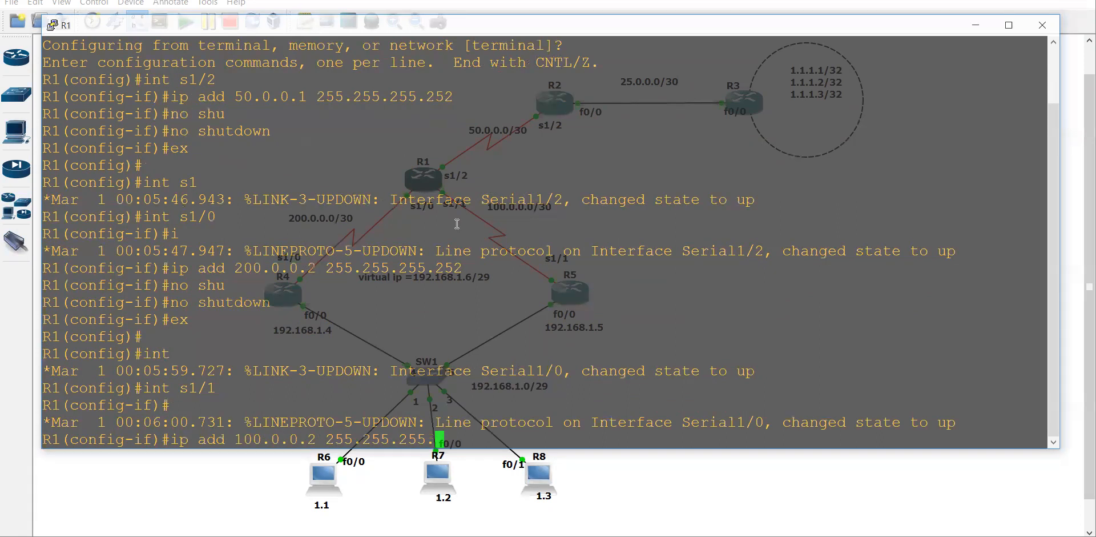
text(252)
key(Return)
Enable R1's s1/1 interface with no shutdown and exit interface configuration
text(no shu)
key(Tab)
key(Return)
text(ex)
key(Return)
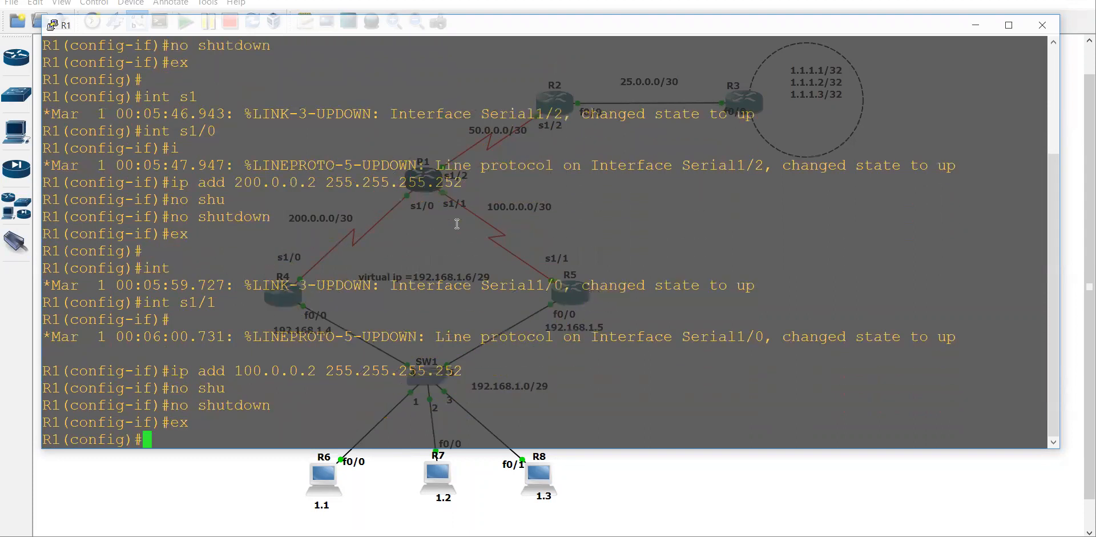
key(Return)
key(Return)
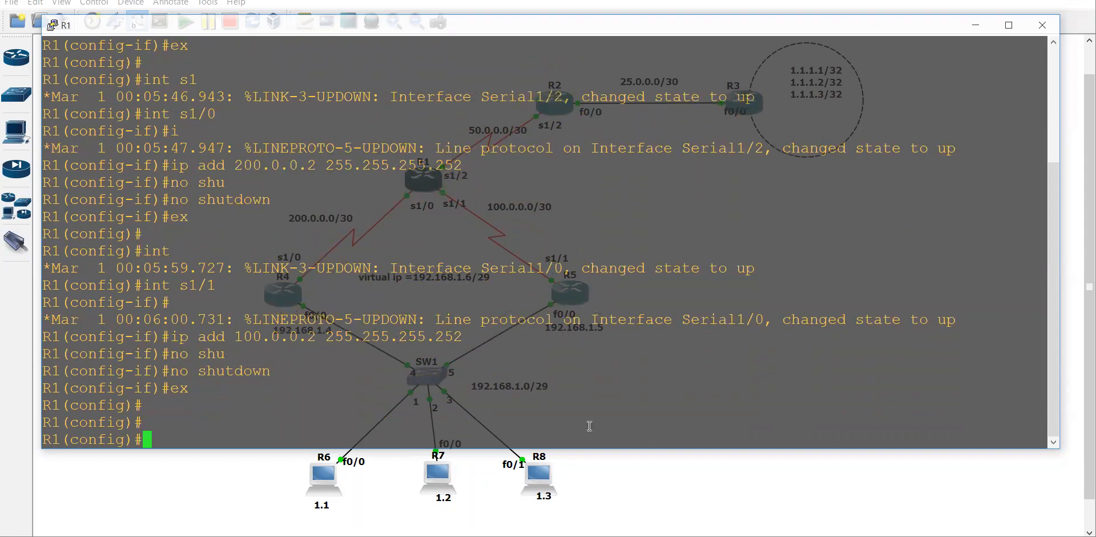
Open R2's console, move its window clear of the R2–R3 link labels, and enter global configuration mode
click(635, 474)
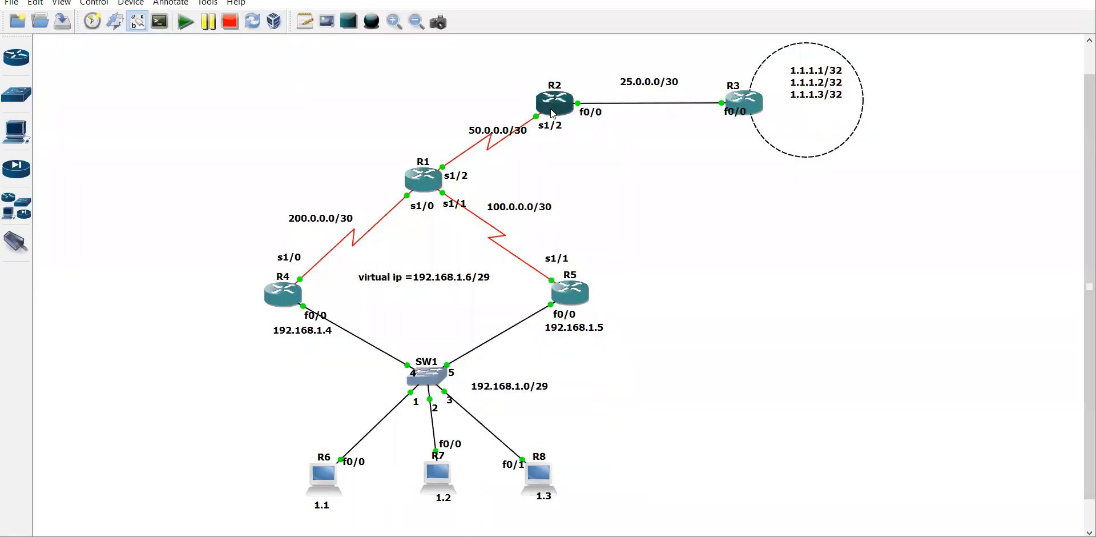
double_click(557, 110)
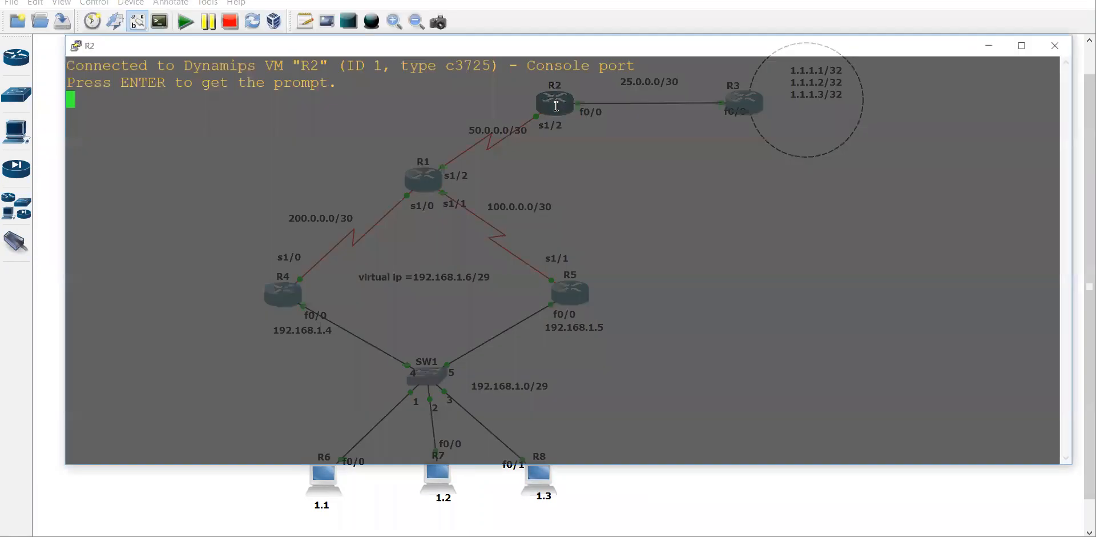
key(Return)
drag(547, 56, 613, 185)
text(conf)
key(Return)
Assign 50.0.0.2 255.255.255.252 to interface s1/2 on R2
text(int s1/2)
key(Return)
text(ip ad)
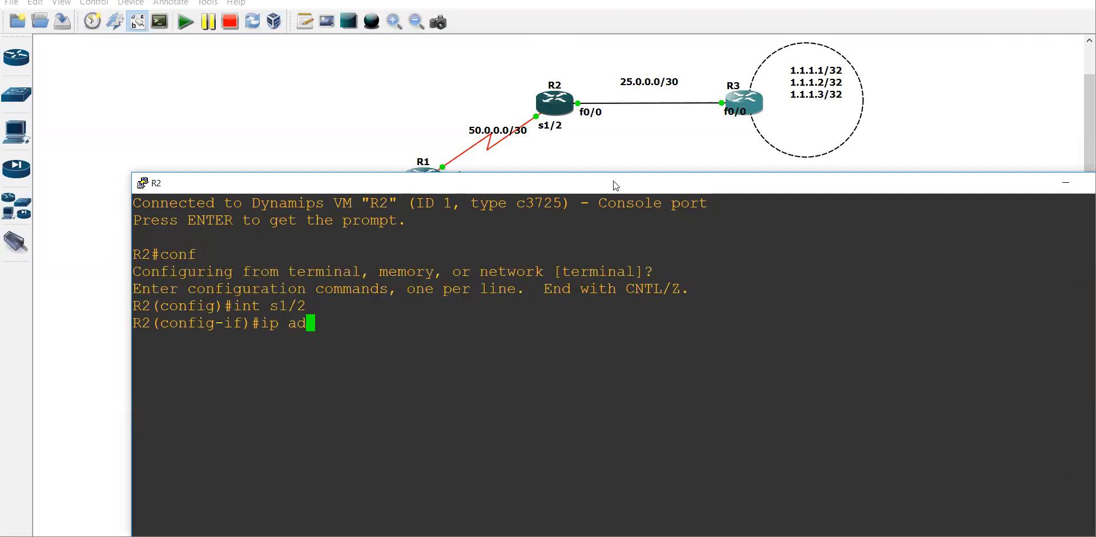
text(d 50.0.0.2 255.255.255.252)
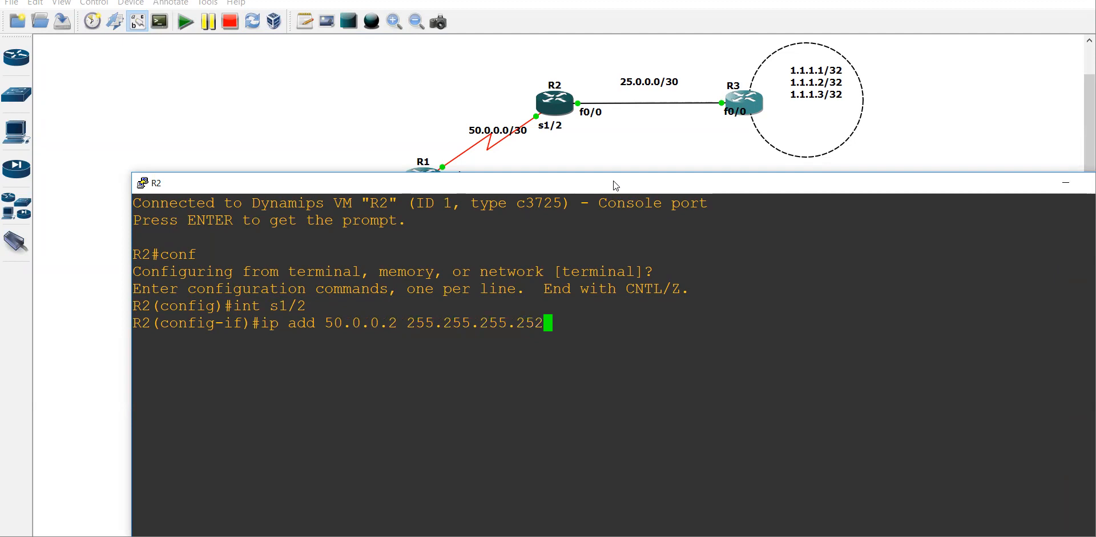
key(Return)
Enable R2's s1/2 interface with no shutdown and exit interface configuration
text(no shu)
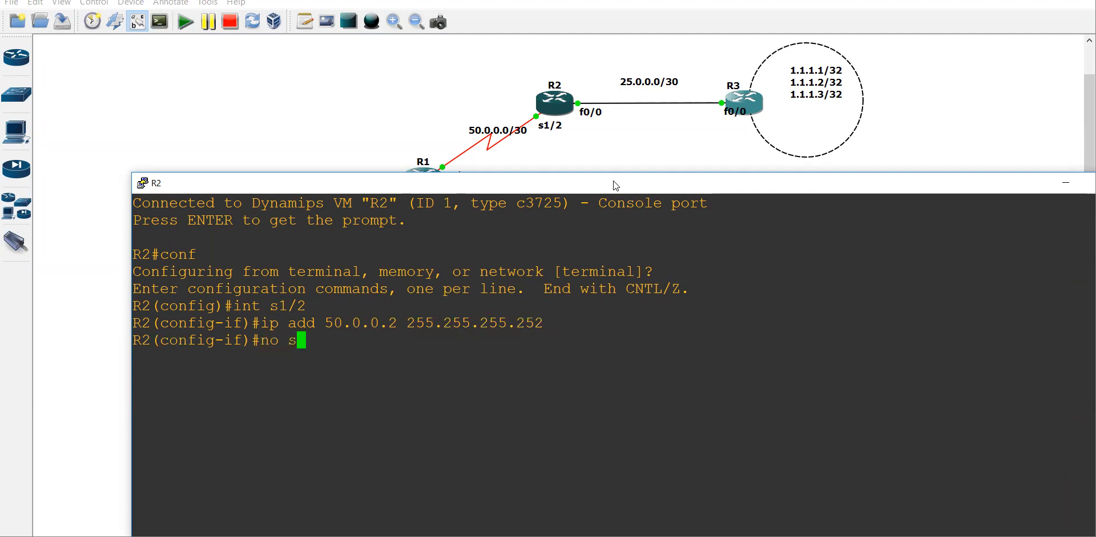
key(Tab)
key(Return)
text(ex)
key(Return)
key(Return)
Assign 25.0.0.1 255.255.255.252 to interface fastEthernet 0/0 on R2
text(ig)#i)
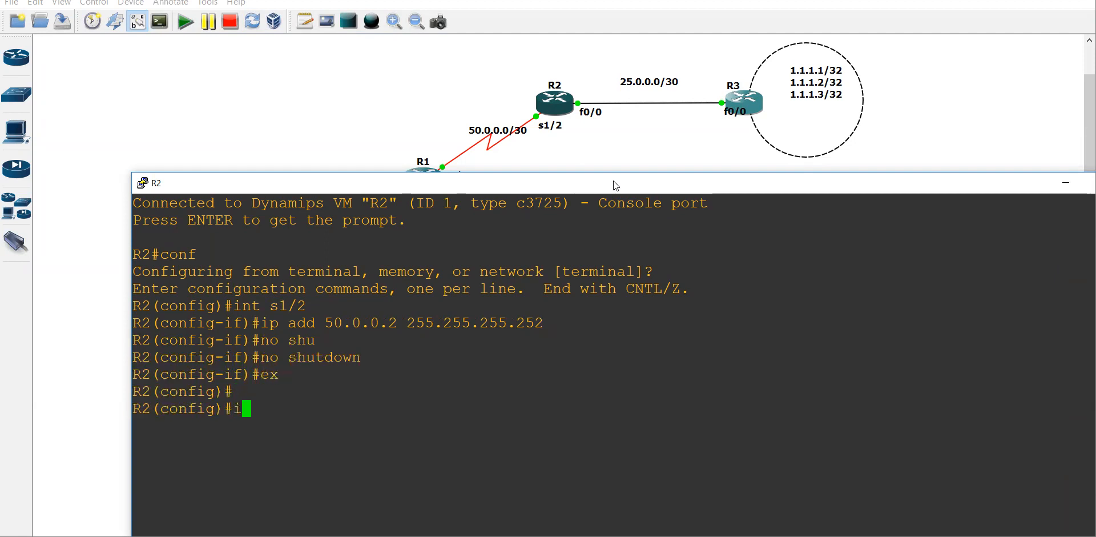
text(nt fa)
key(Tab)
text(0/0)
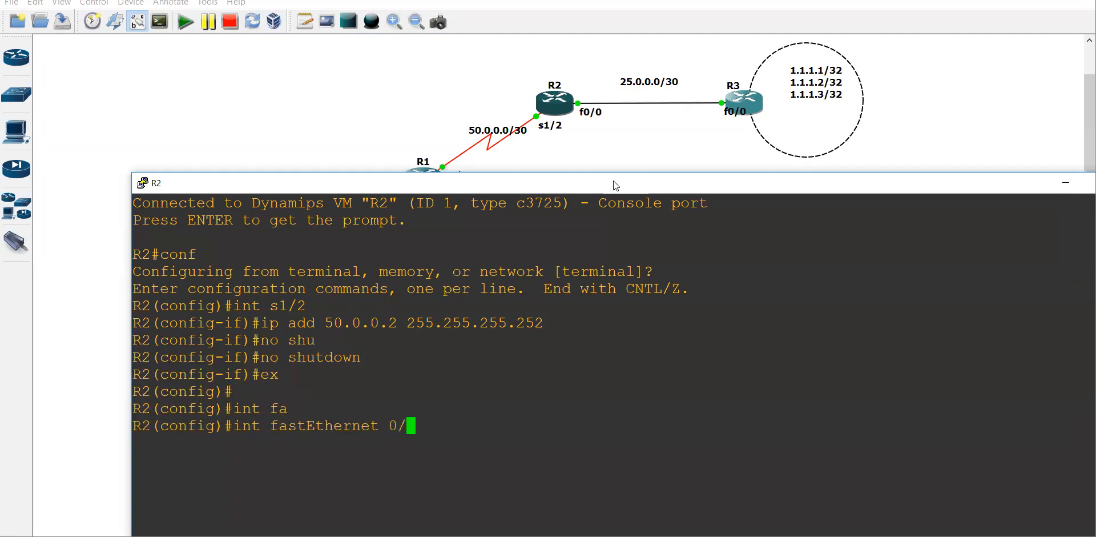
key(Return)
text(ip add)
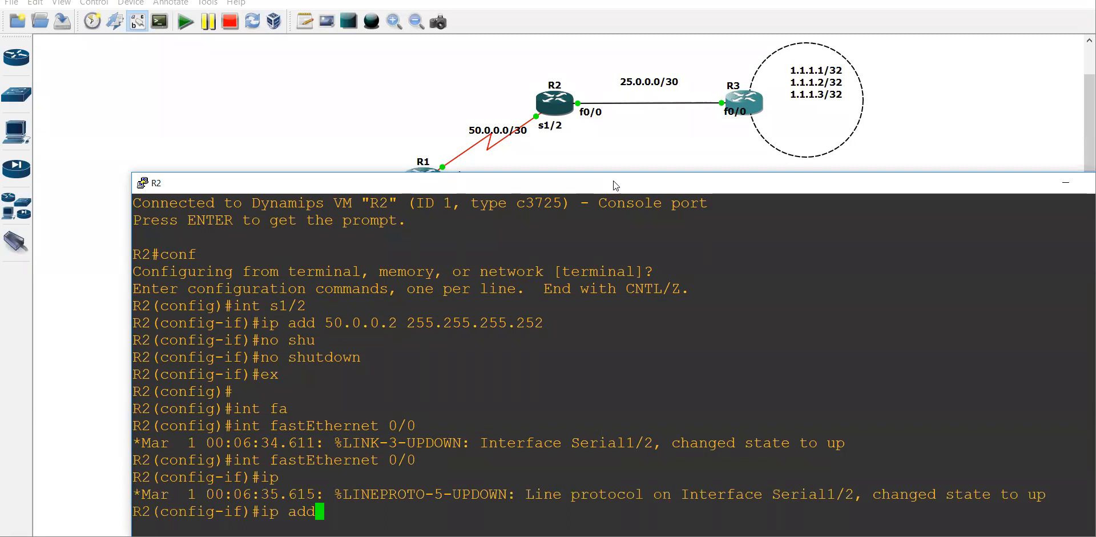
text( 25.0.0.1 25)
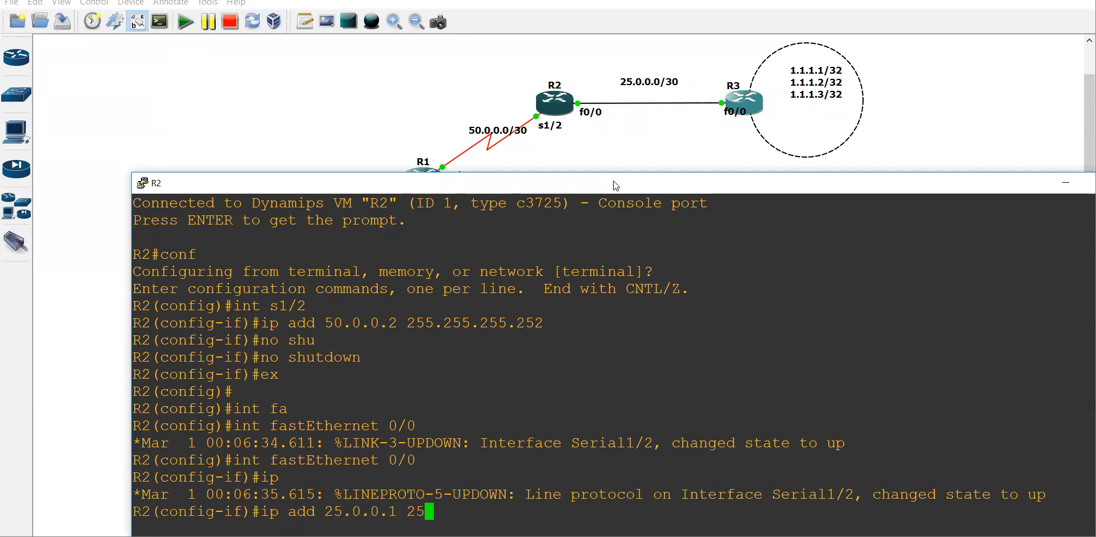
text(5.255.255.252)
key(Return)
Enable R2's fastEthernet 0/0 interface with no shutdown and exit interface configuration
text(no shut)
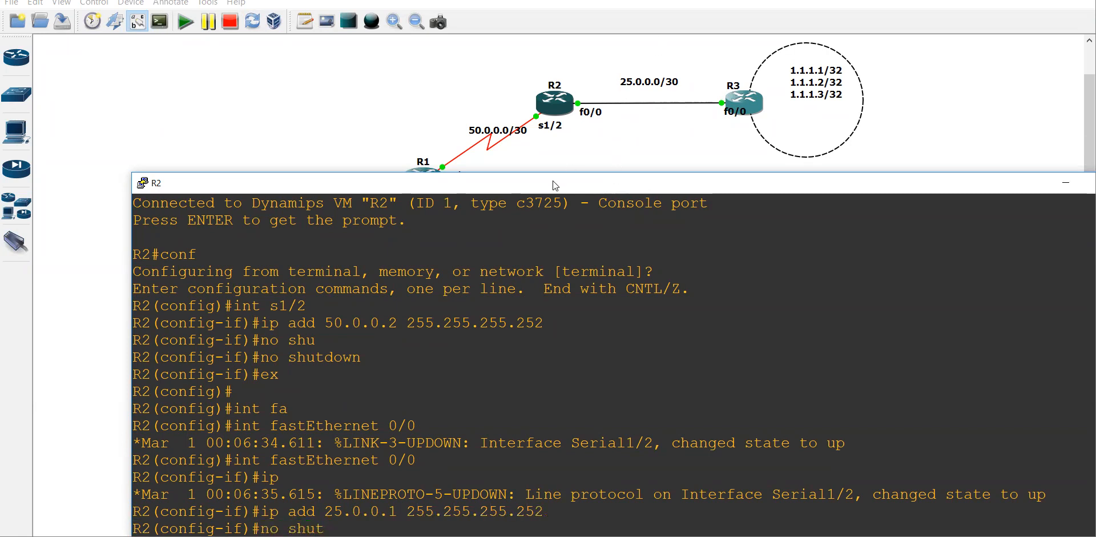
drag(552, 181, 539, 72)
text(exit)
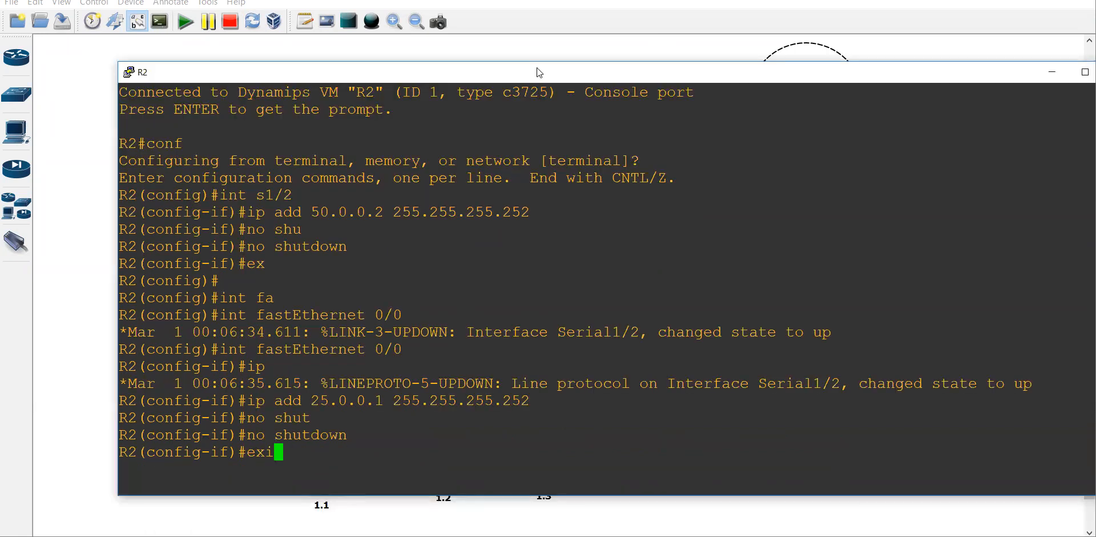
key(Return)
key(Return)
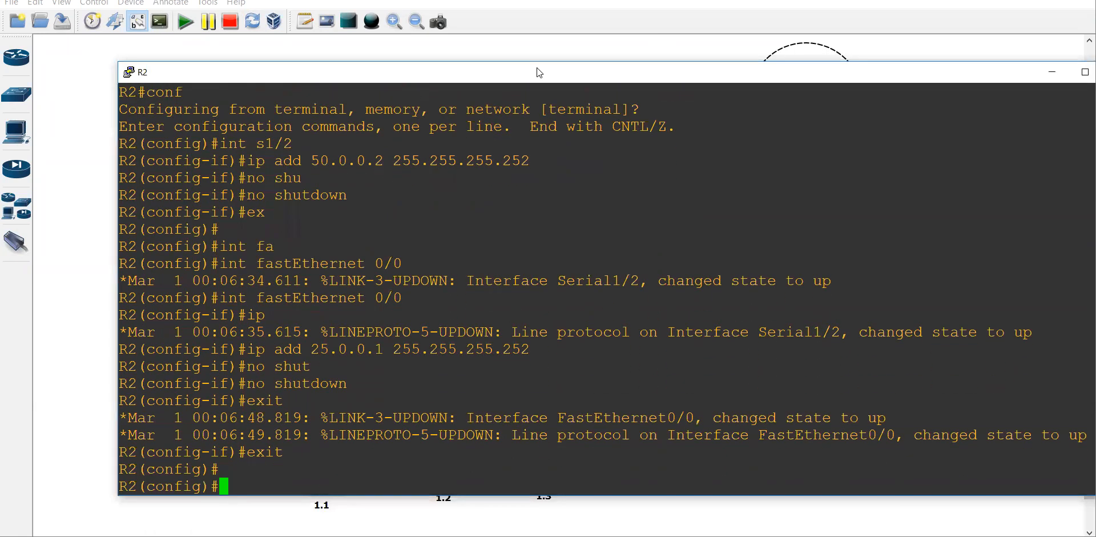
Open R3's console, enter global configuration mode, and move the window below the R2–R3 part of the topology
click(1044, 71)
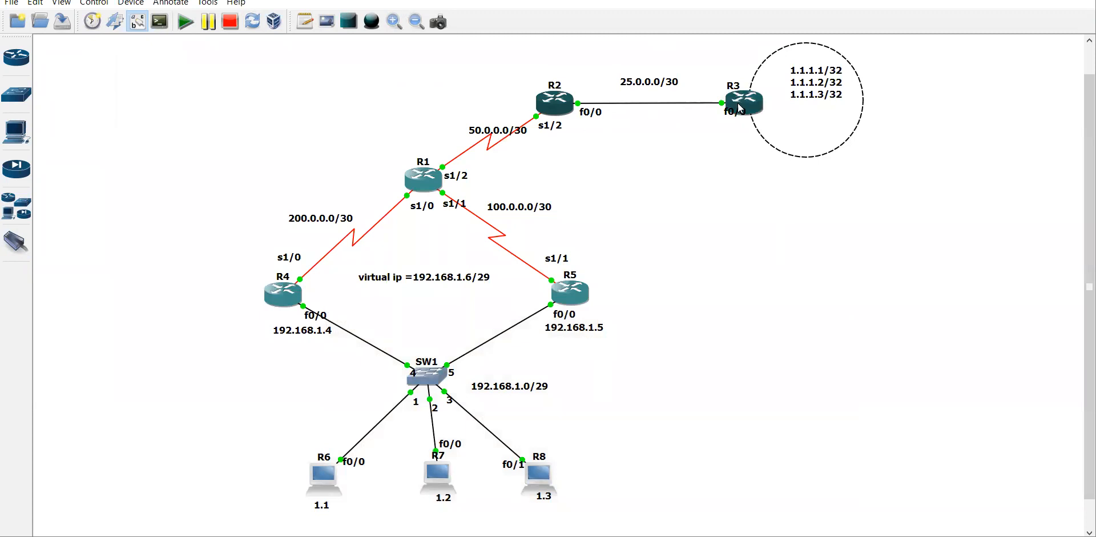
double_click(742, 103)
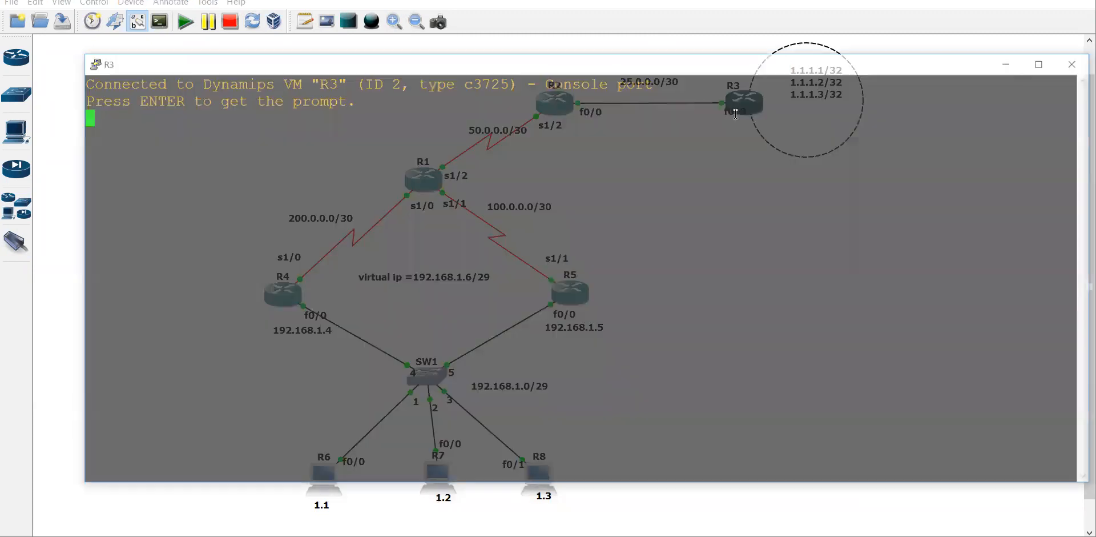
text(conf)
key(Return)
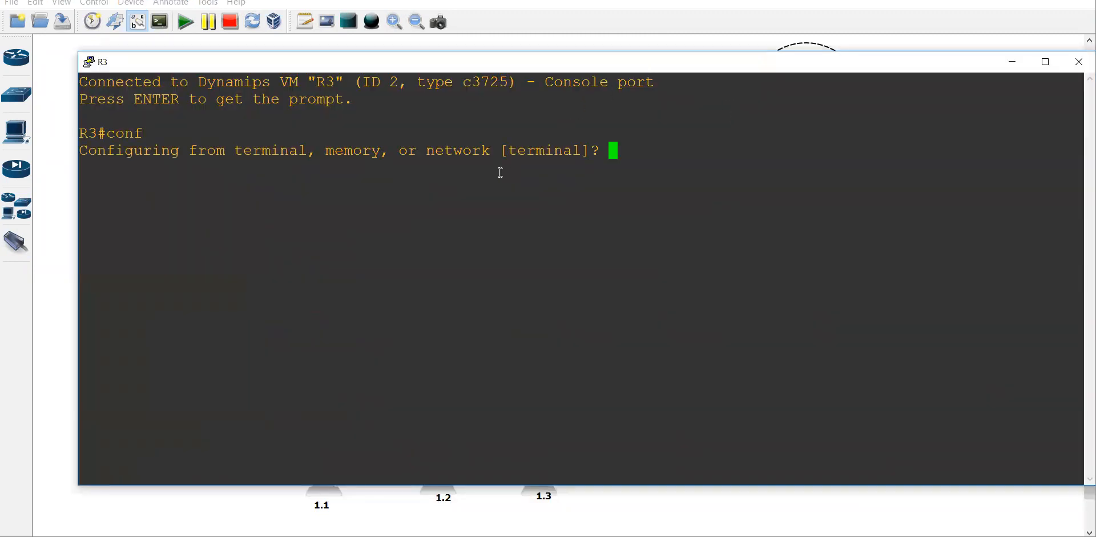
key(Return)
drag(568, 62, 627, 167)
Assign 25.0.0.2 255.255.255.252 to interface fa 0/0 on R3
text(int fa 0/0)
key(Return)
text(ip add 25.0.0.2 255.255.255.252)
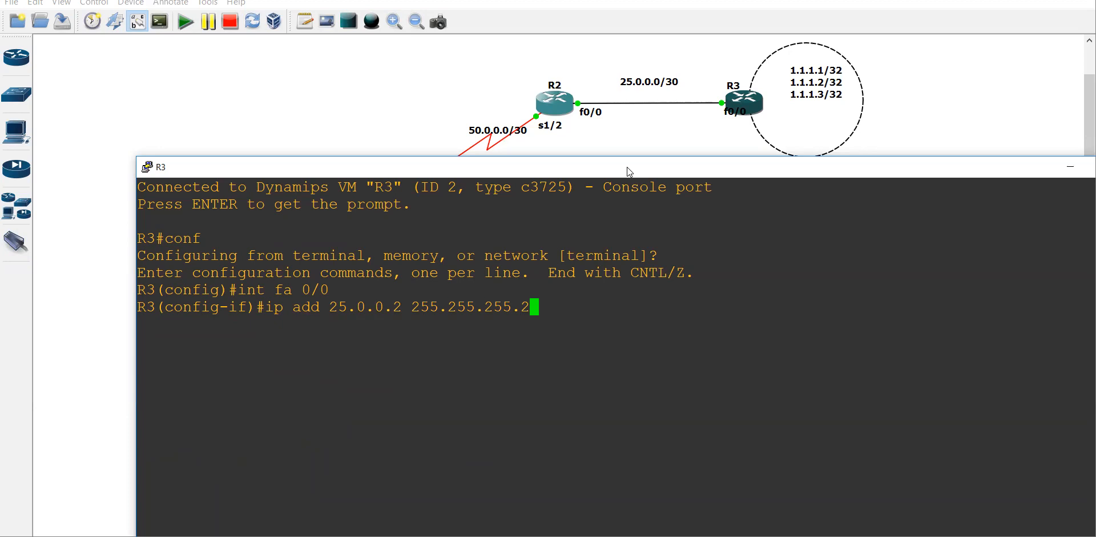
key(Return)
Enable R3's fa 0/0 interface with no shutdown and exit interface configuration
text(no shu)
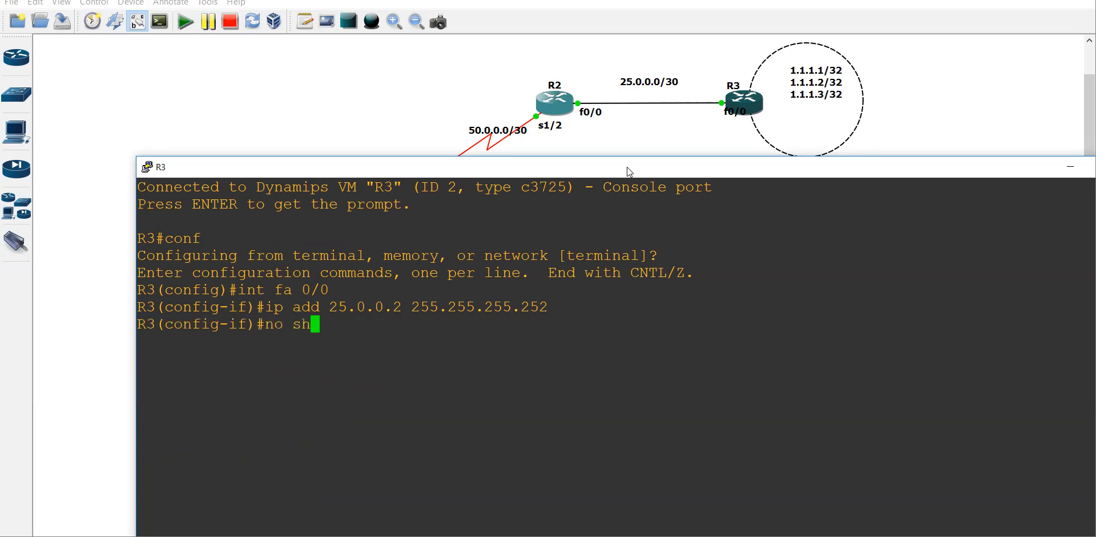
key(Tab)
key(Return)
text(ex)
key(Return)
key(Return)
Create loopback interface l1 on R3 with address 1.1.1.1 255.255.255.255 and exit interface configuration
text(int l1)
key(Return)
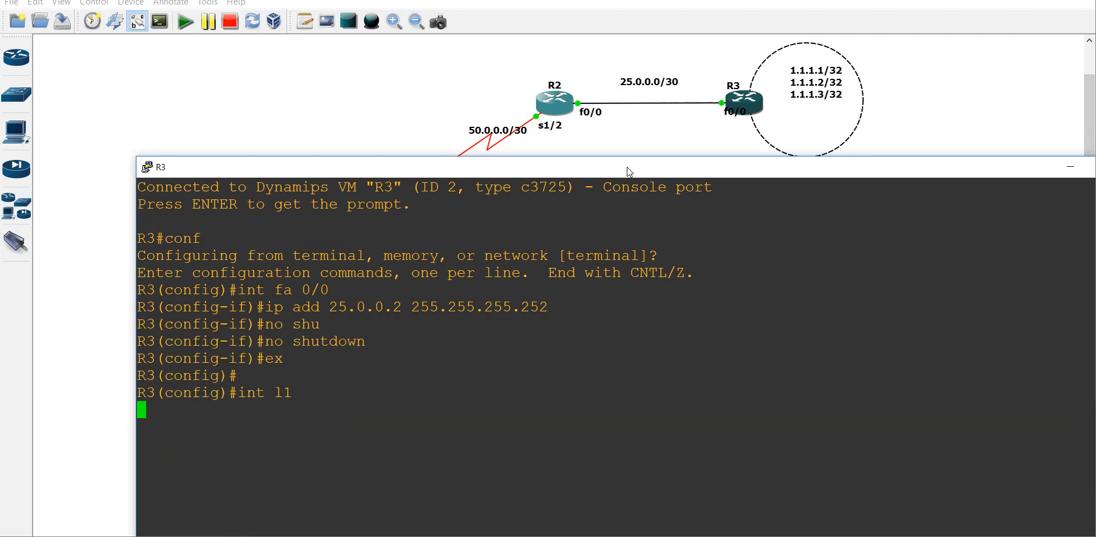
text(ip add )
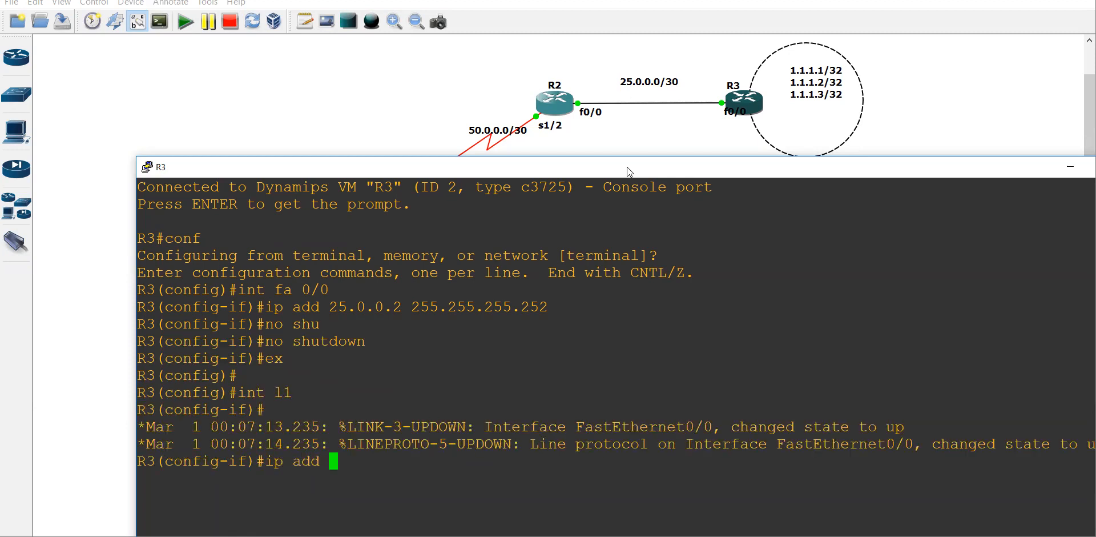
text(1.1.1.1 255.255.255.255)
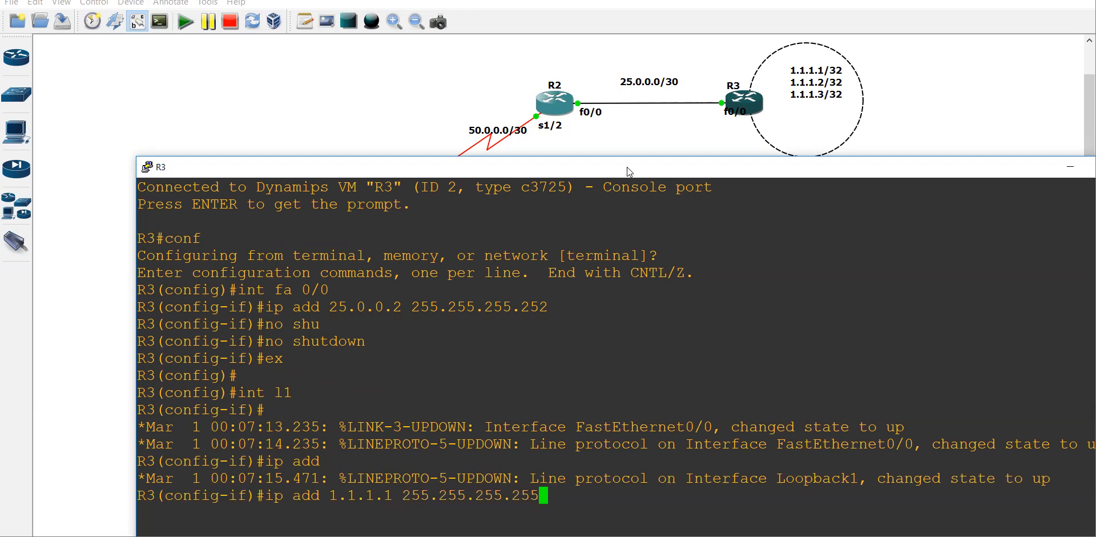
key(Return)
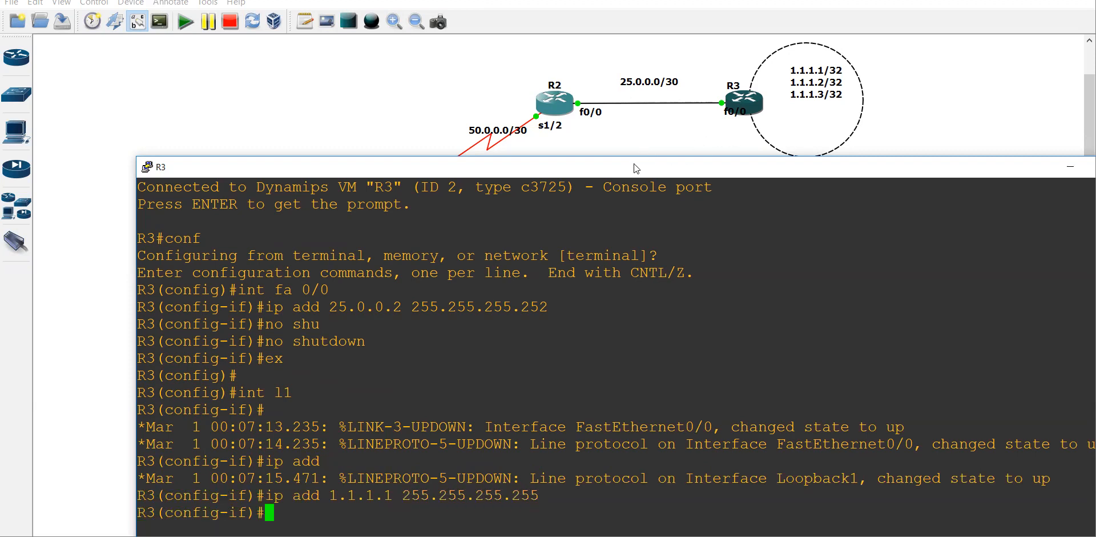
drag(636, 167, 584, 10)
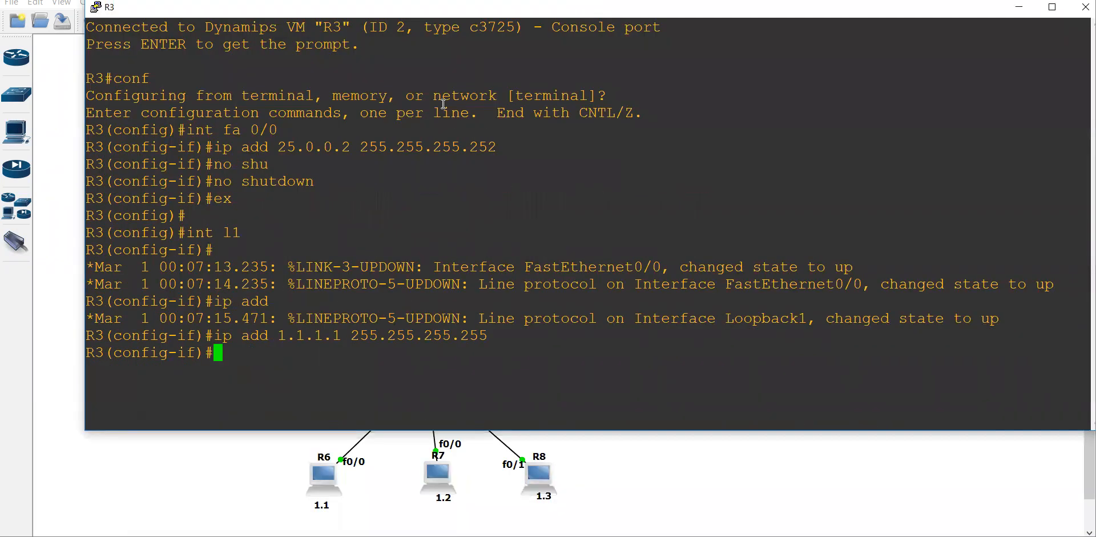
text(ex)
key(Return)
Create interface loopback 2 on R3 with address 1.1.1.2 255.255.255.255 and exit interface configuration
text(i)
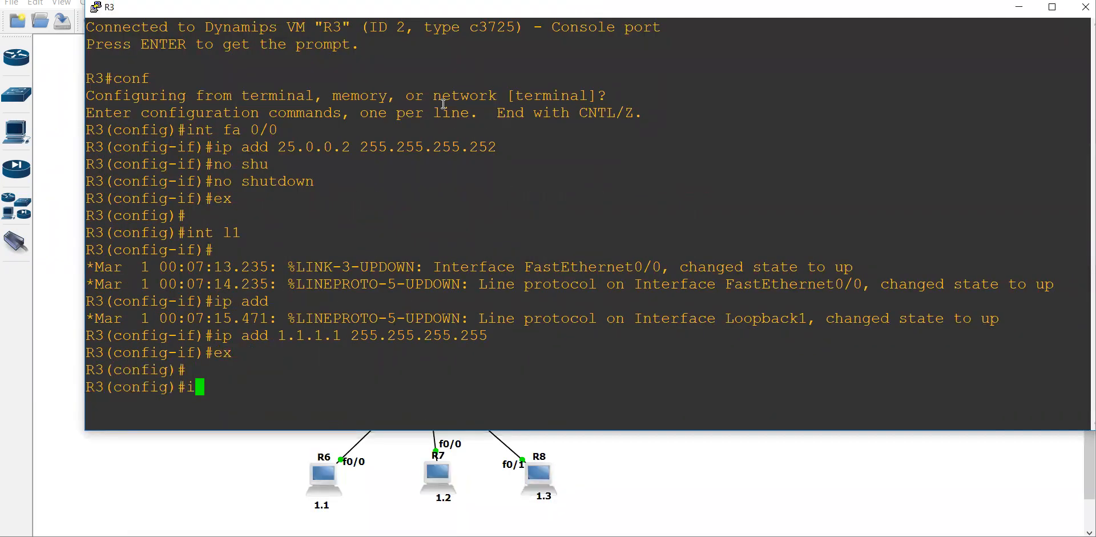
text(nt lo)
key(Tab)
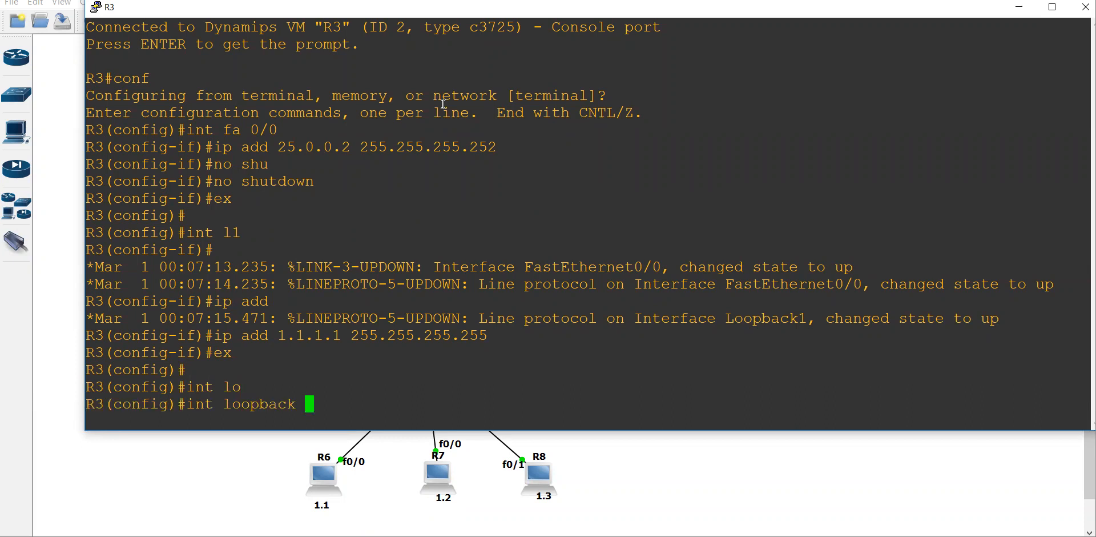
text(2)
key(Return)
text(ip add)
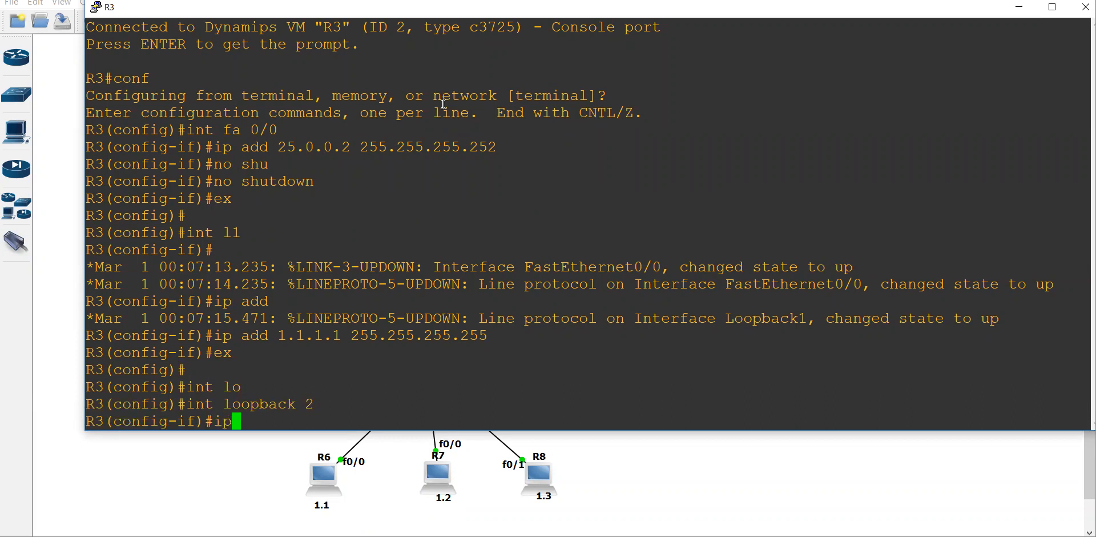
key(Tab)
text(1.1)
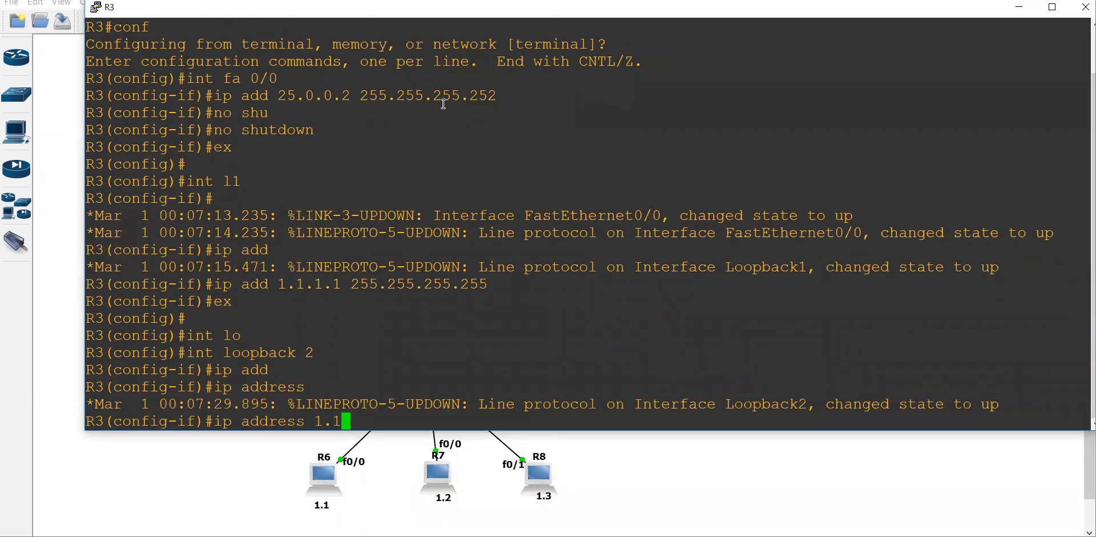
text(.1.2 255.255.255.255)
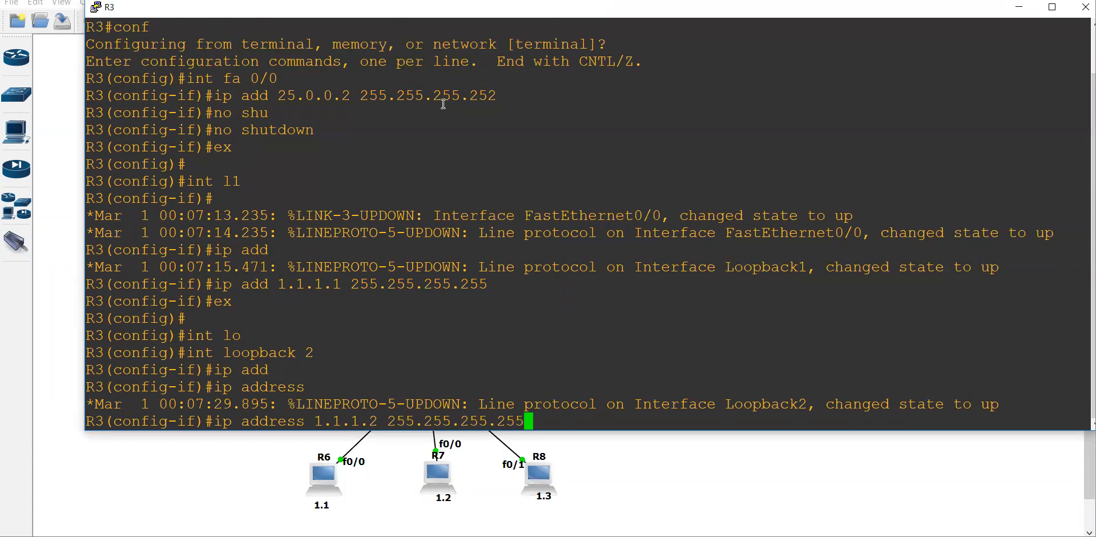
key(Return)
text(ex)
key(Return)
Create loopback interface l3 on R3 and try to assign it 1.1.1.3 255.255.255.248
text(int l)
key(Return)
text(int l3)
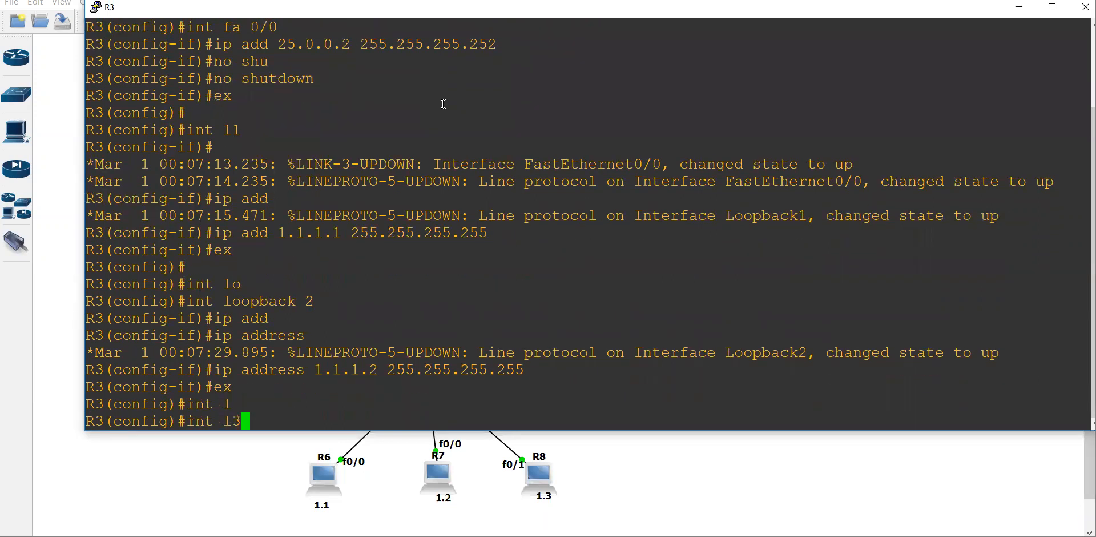
key(Return)
text(ip add)
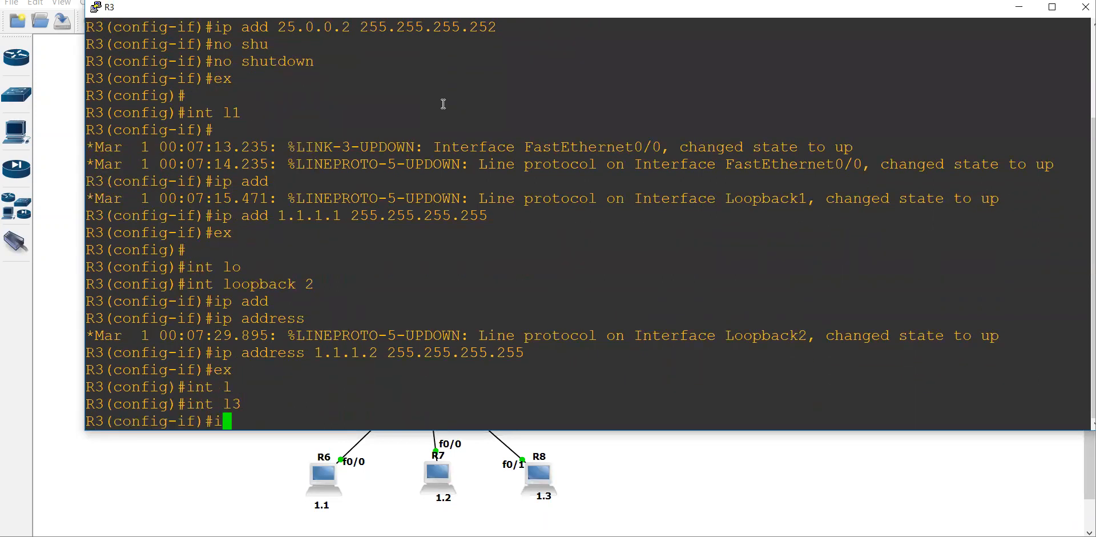
key(Tab)
text(1)
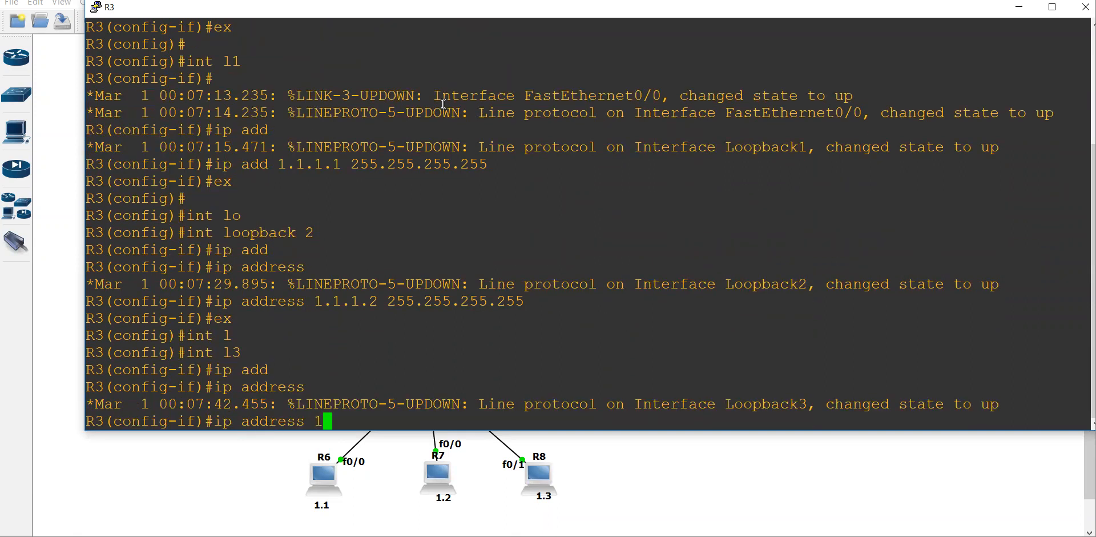
text(.1.1.3 255)
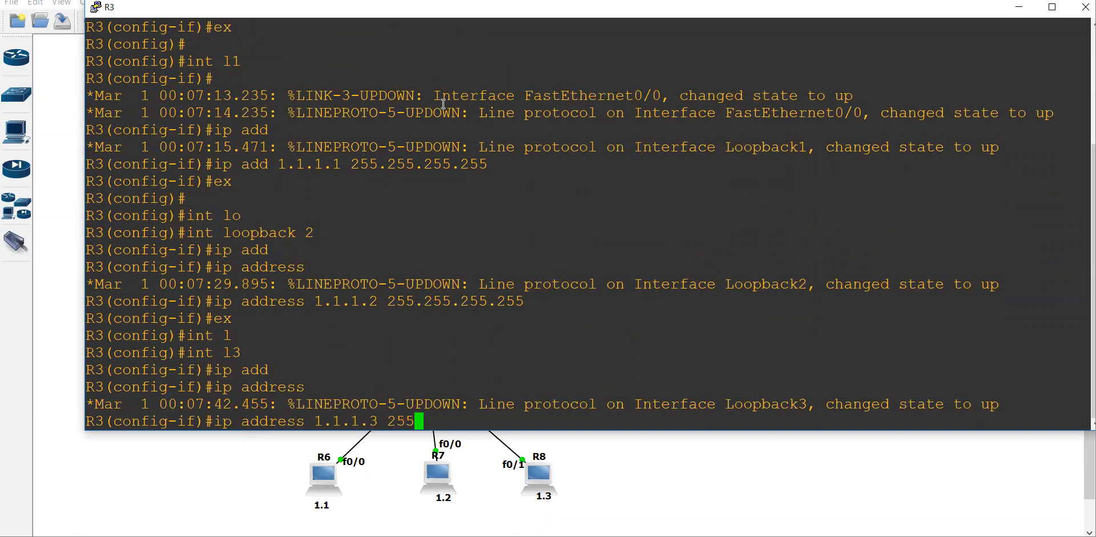
text(.255.255.248)
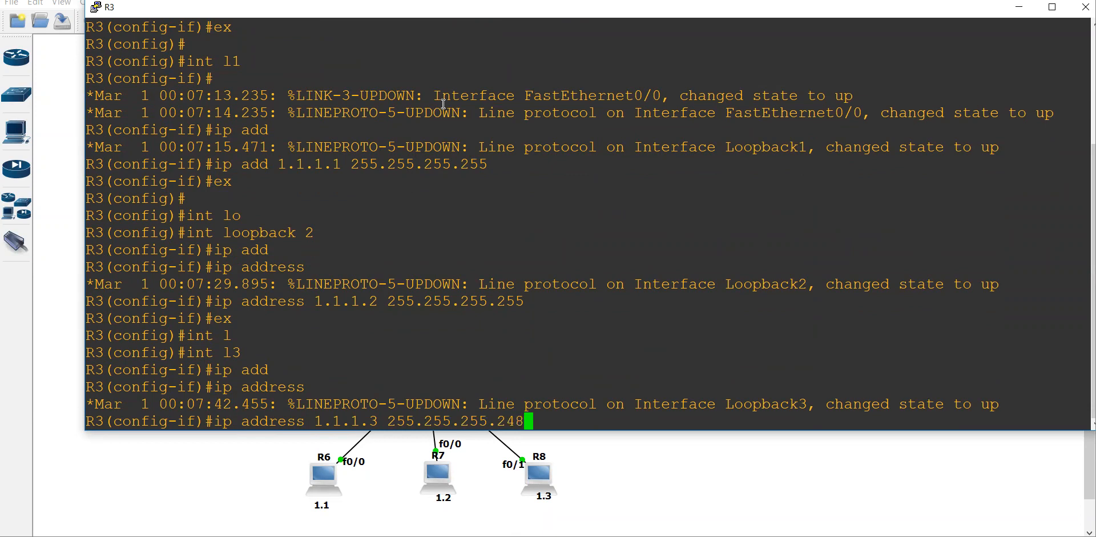
key(Return)
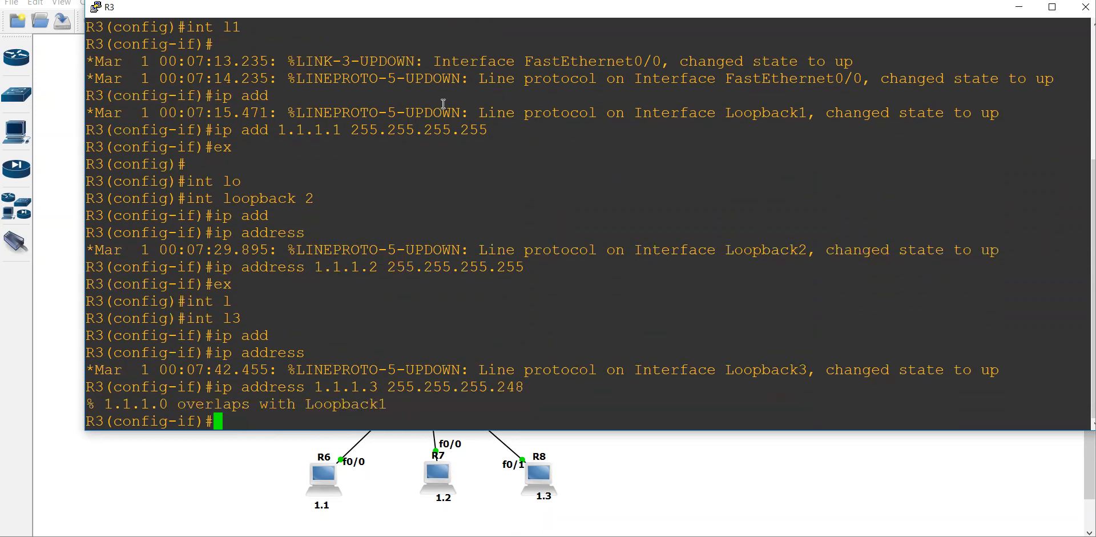
Reissue the address command for R3's loopback 3 as 1.1.1.3 with mask 255.255.255.255
key(Up)
key(BackSpace)
key(BackSpace)
text(55)
key(Return)
key(Return)
key(Return)
key(Return)
key(Return)
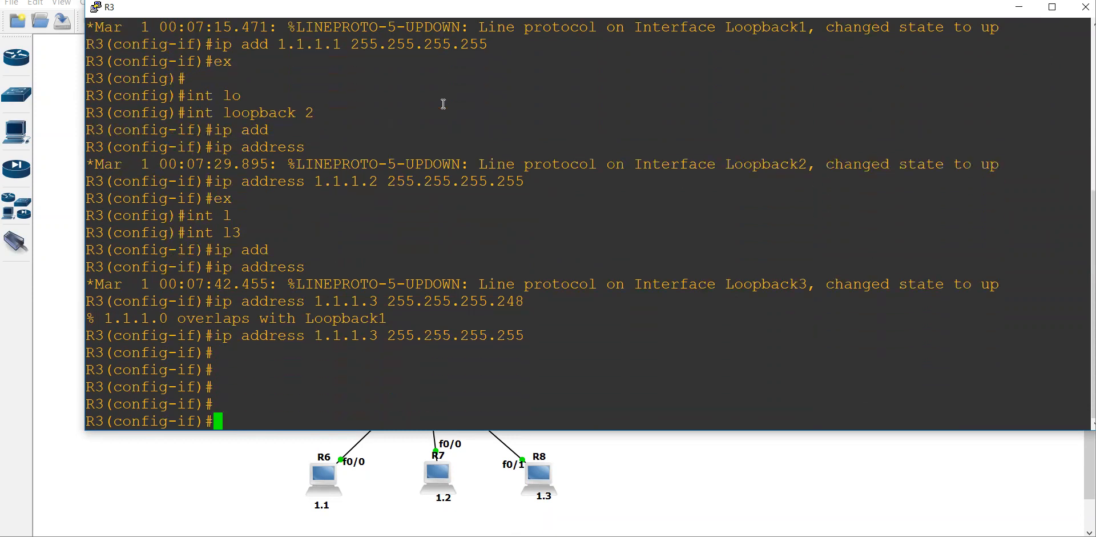
drag(494, 301, 530, 301)
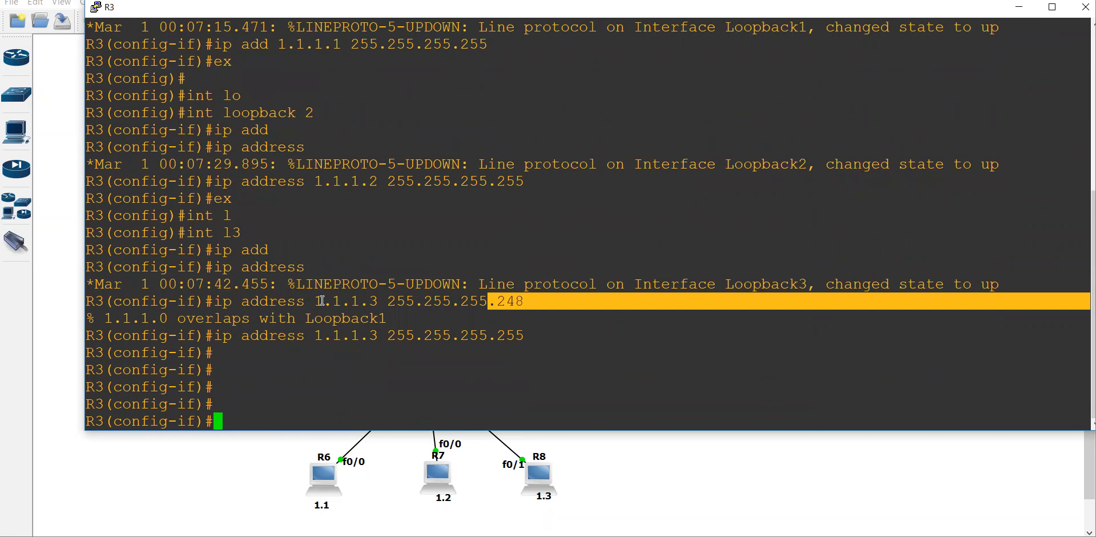
double_click(273, 301)
drag(273, 300, 203, 320)
click(382, 318)
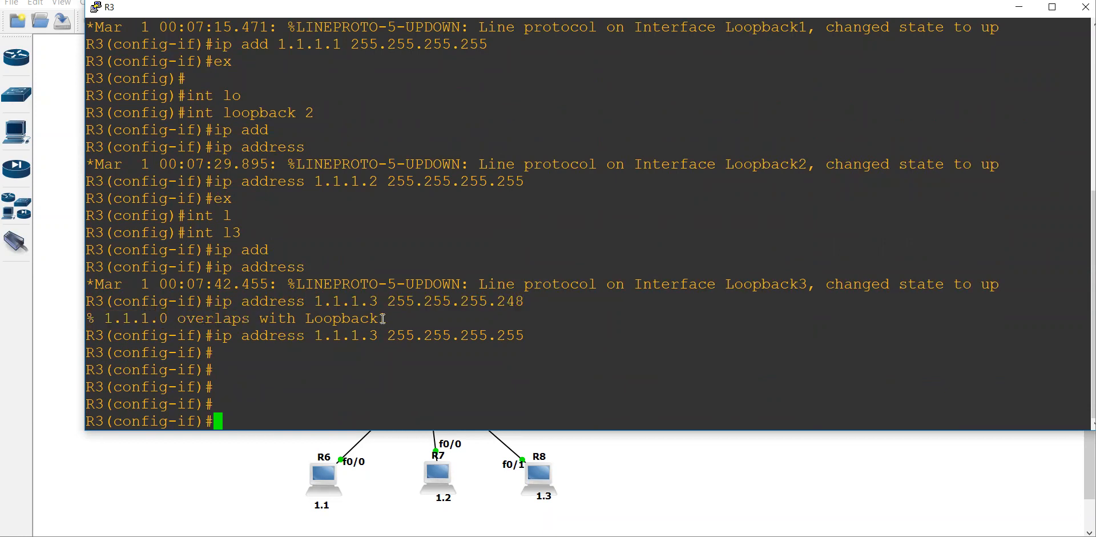
Return R3 to privileged EXEC mode and display its brief IP interface summary
key(ctrl+z)
key(ctrl+z)
text(sh i)
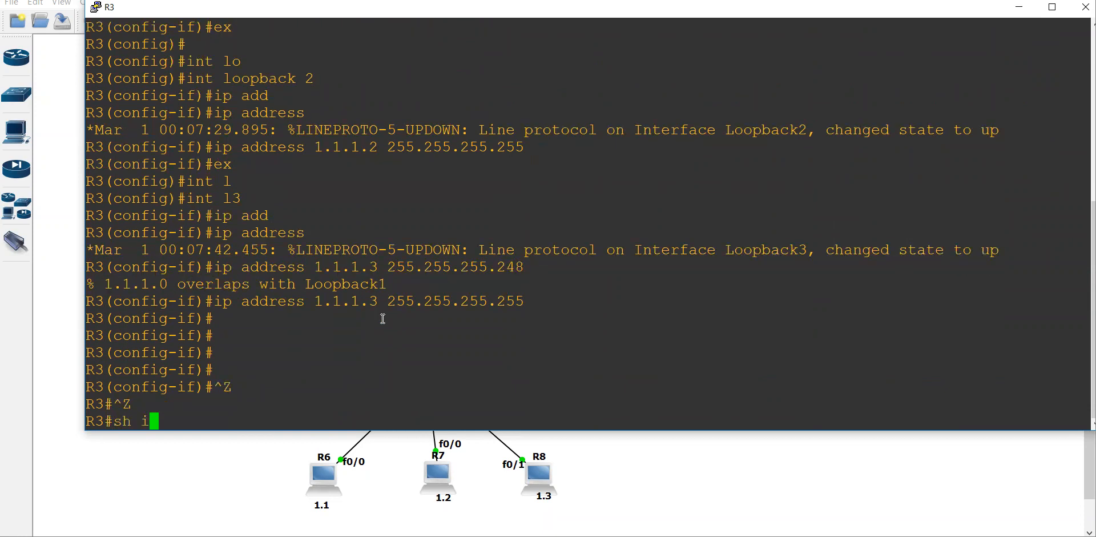
text(p in tbr)
key(Return)
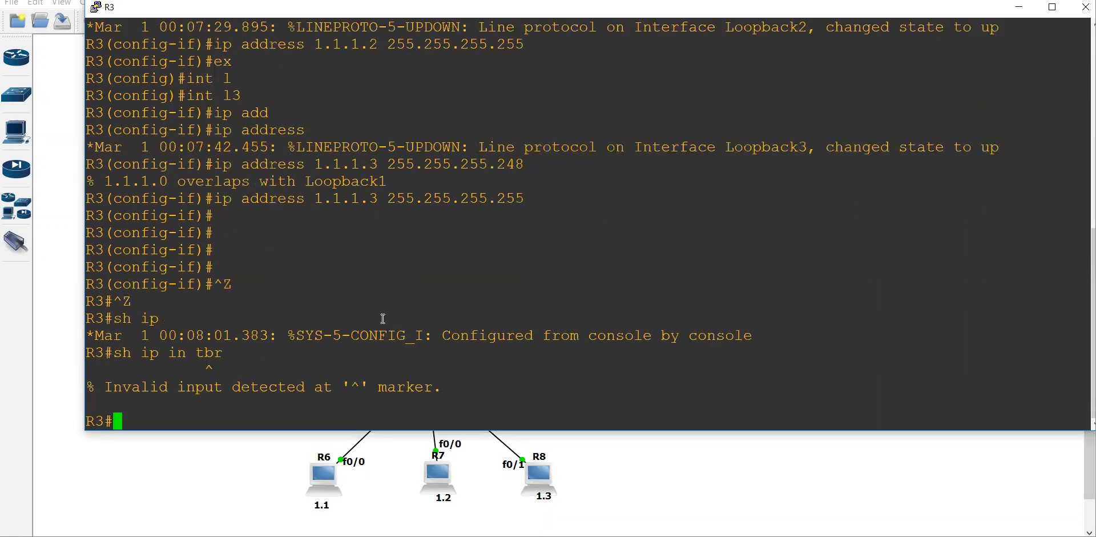
text(sh ip int bri)
key(Tab)
key(Return)
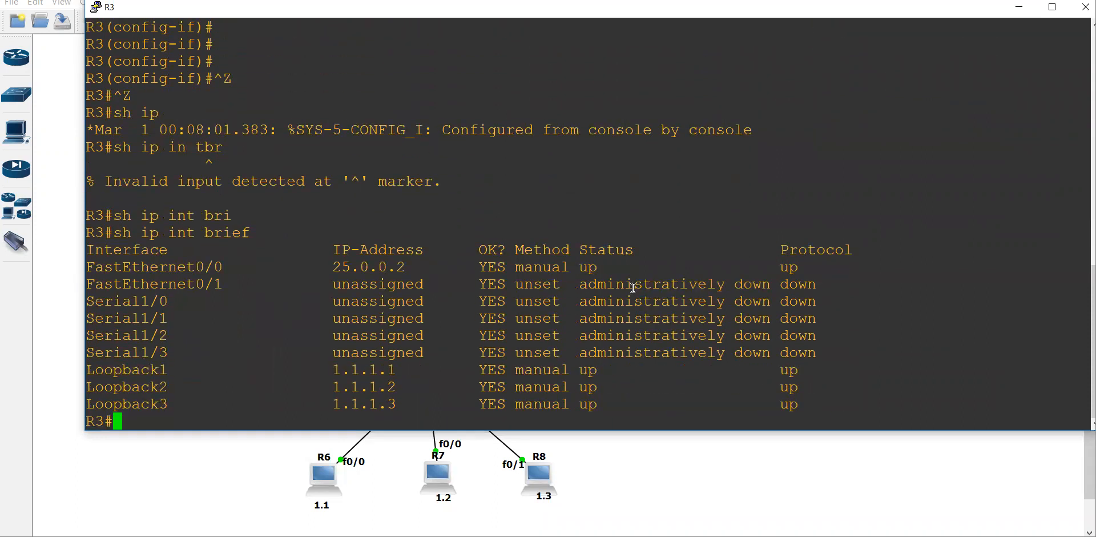
Switch to R4's console, move its window higher over the topology, and turn its window transparency off
click(724, 454)
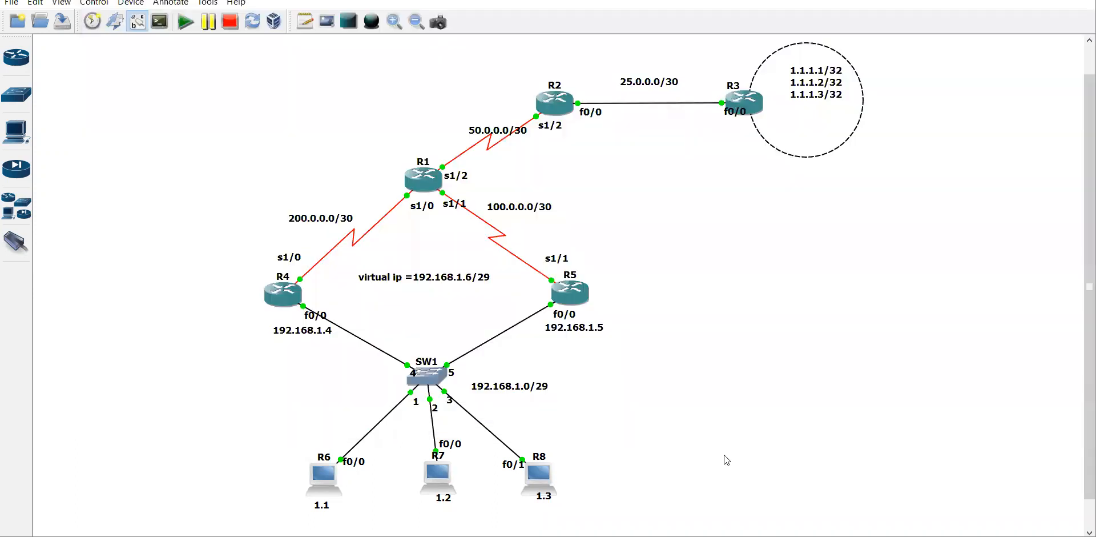
drag(921, 55, 189, 519)
click(157, 472)
click(482, 536)
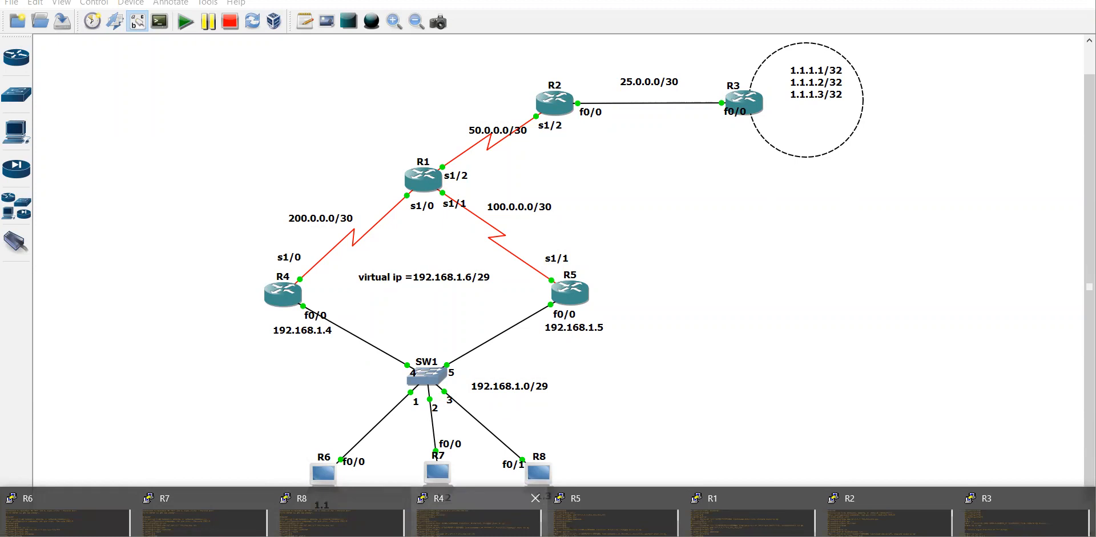
click(476, 517)
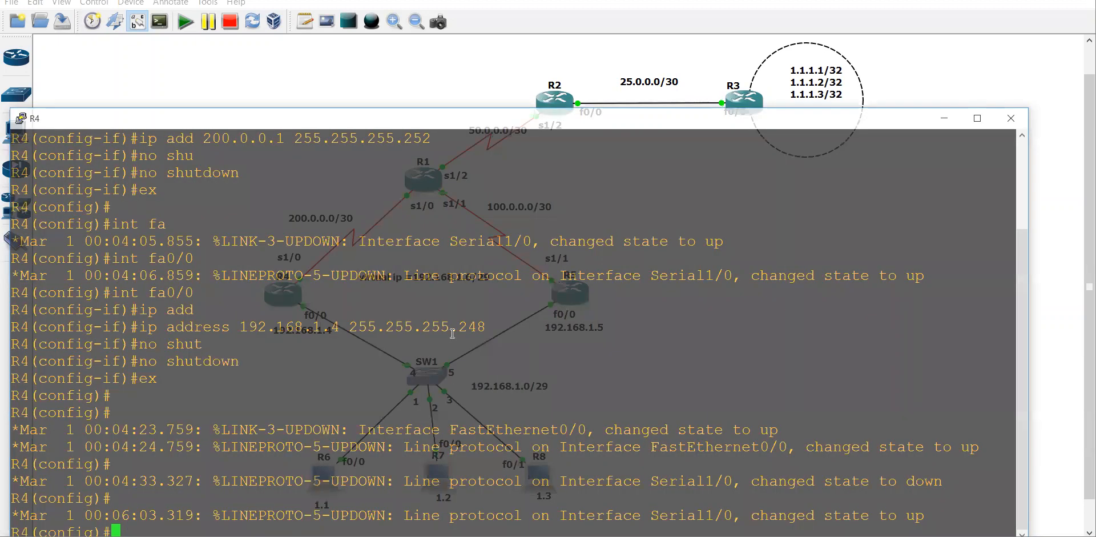
drag(441, 123, 489, 70)
right_click(489, 69)
mouse_move(571, 335)
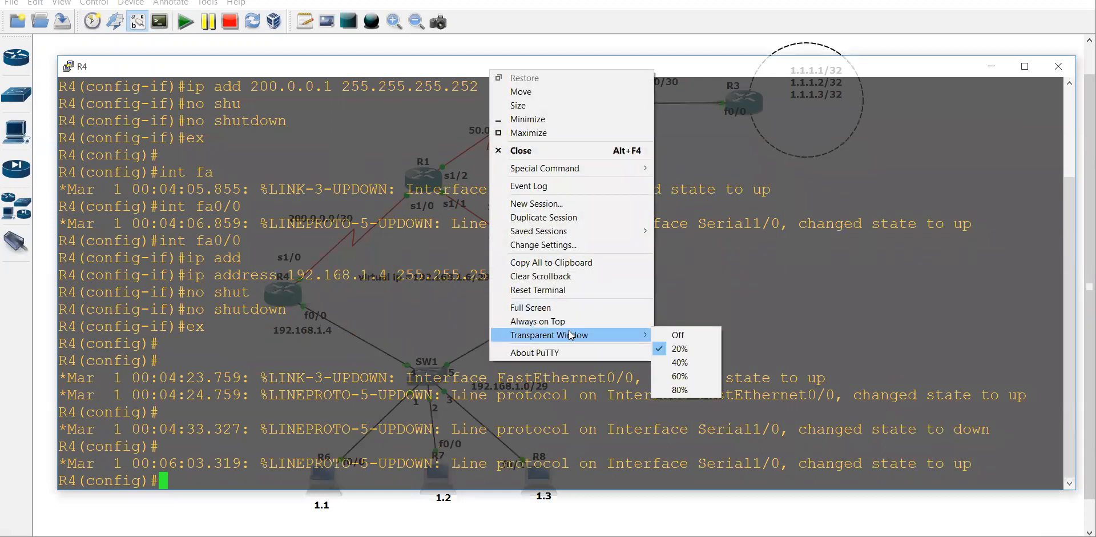
click(678, 334)
Display R4's IP routing table from configuration mode and start EIGRP with autonomous system number 100
text(do sh ip ro)
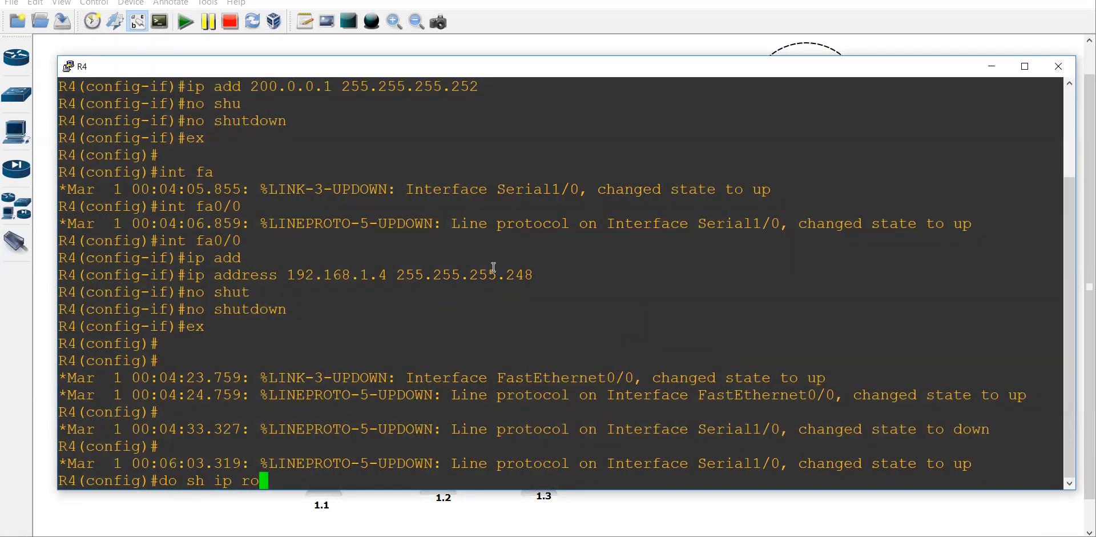
key(Return)
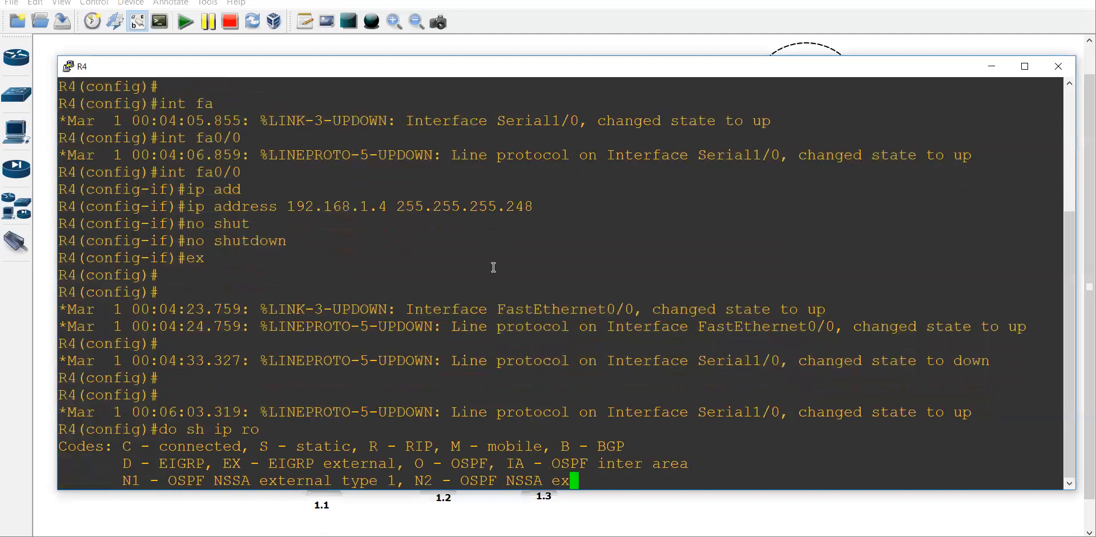
text(route)
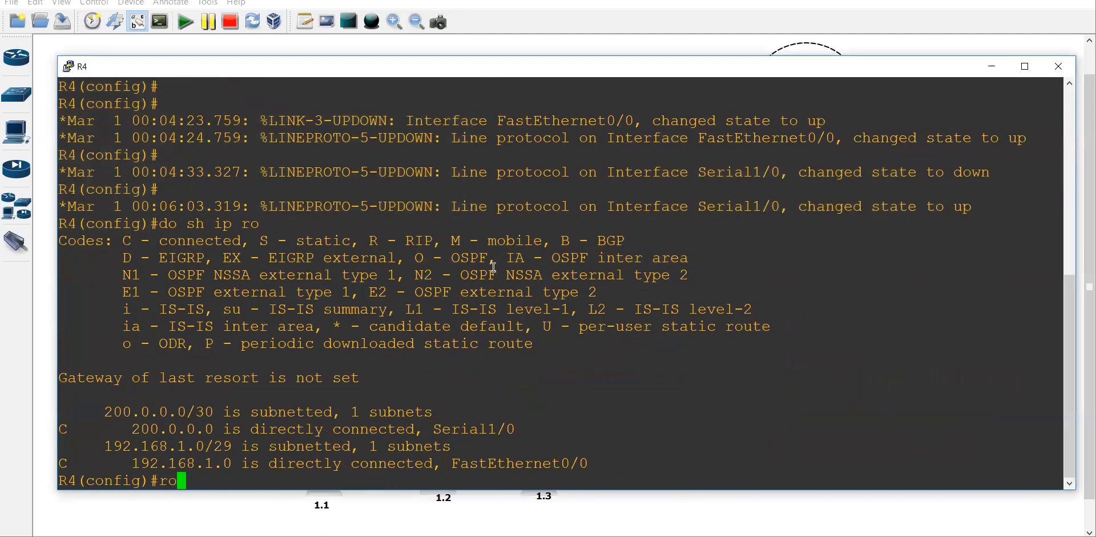
key(Tab)
text(ter)
key(Tab)
text(eig)
key(Tab)
text(10)
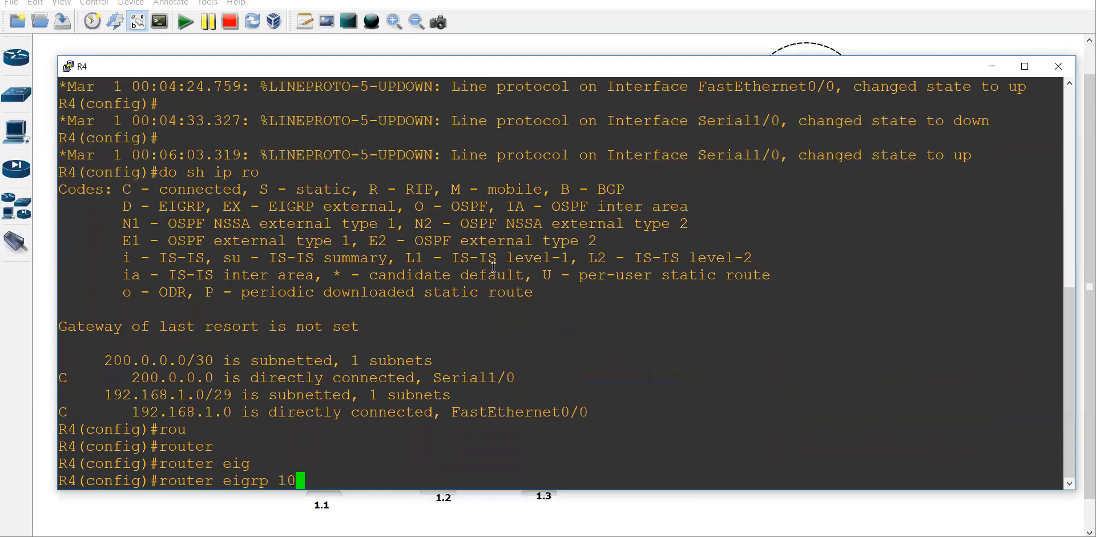
text(0)
key(Return)
Add network 200.0.0.0 with wildcard mask 0.0.0.3 to R4's EIGRP 100 process
text(net)
key(Tab)
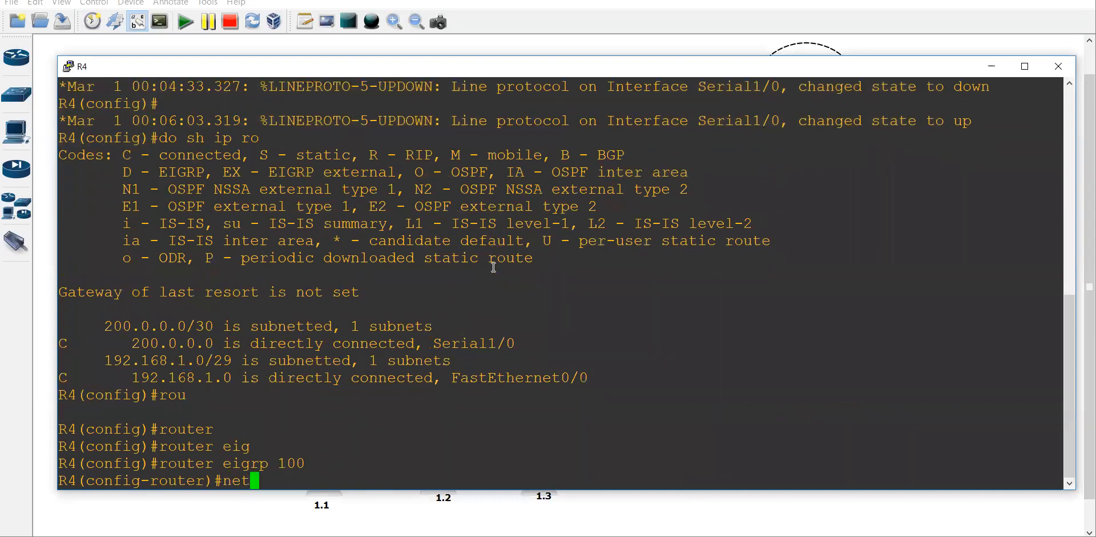
text(200.0.0.)
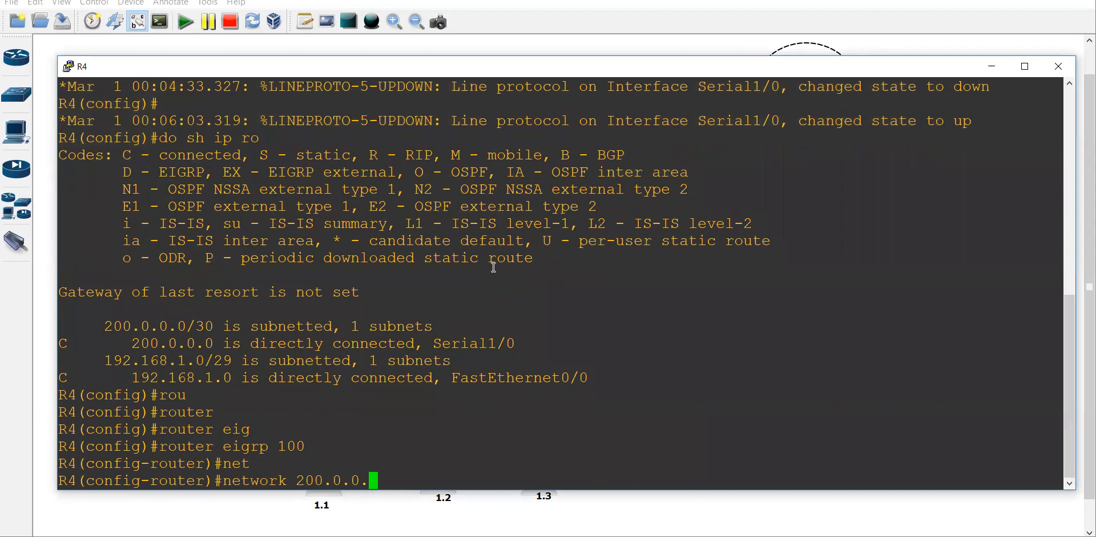
text(0 0.0.0.3)
key(Return)
Add network 192.168.1.9 with wildcard mask 0.0.0.7 to R4's EIGRP 100 process
text(net)
key(Tab)
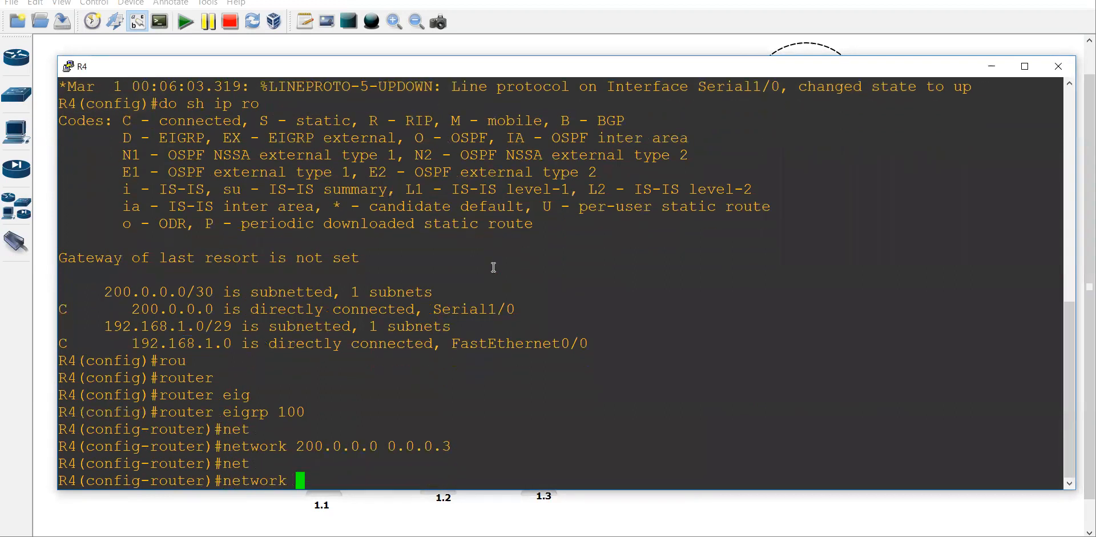
text(192.168.1.9 0.)
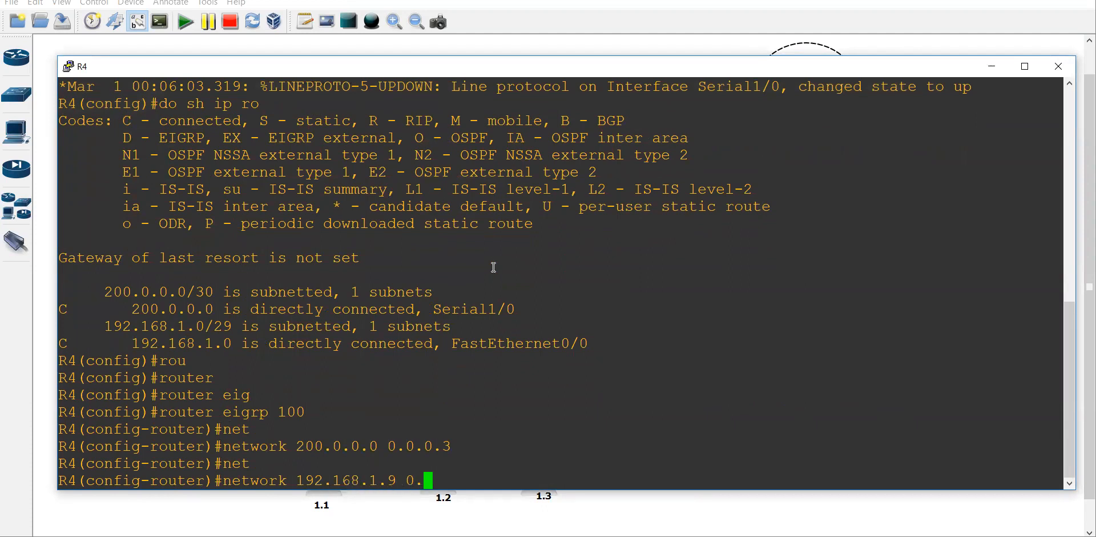
text(0.0.7)
key(Return)
Disable EIGRP automatic summarization on R4 with no auto-summary and exit router configuration
text(no au)
key(Tab)
key(Return)
text(exit)
key(Return)
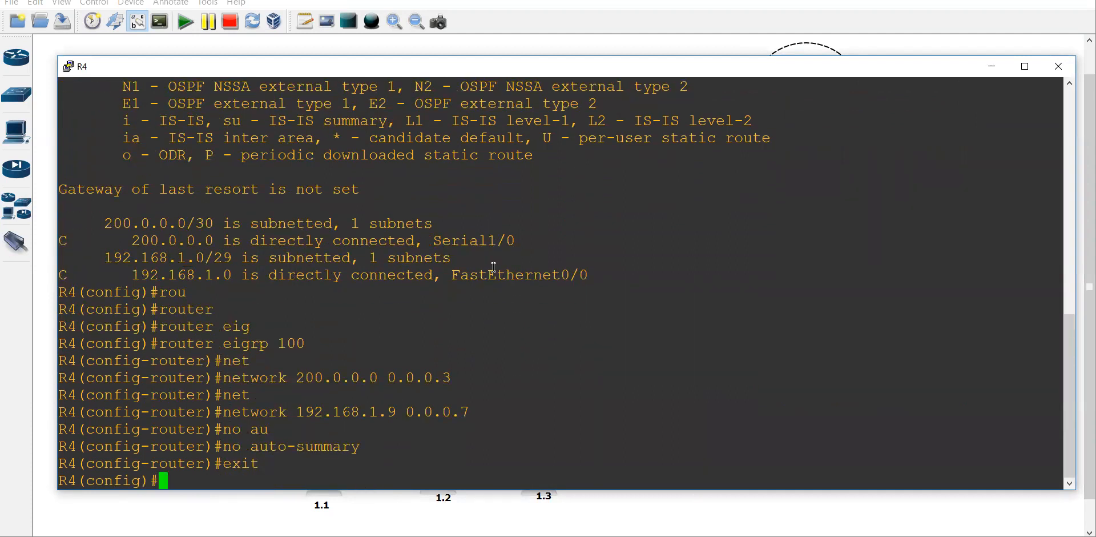
Switch to R5's console, display its IP routing table, and examine the connected routes
click(252, 505)
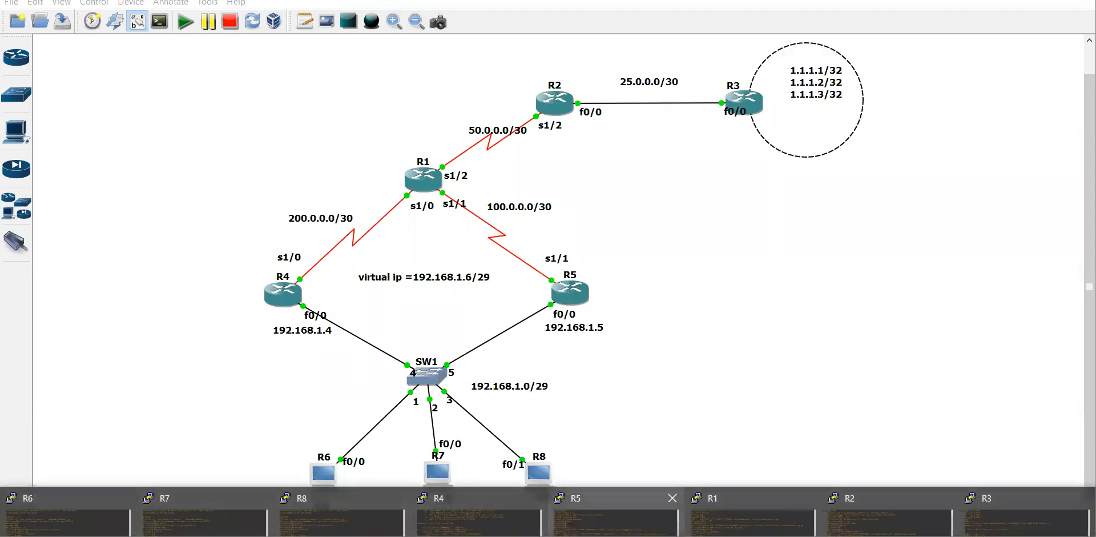
click(571, 515)
text(do sh ip ro)
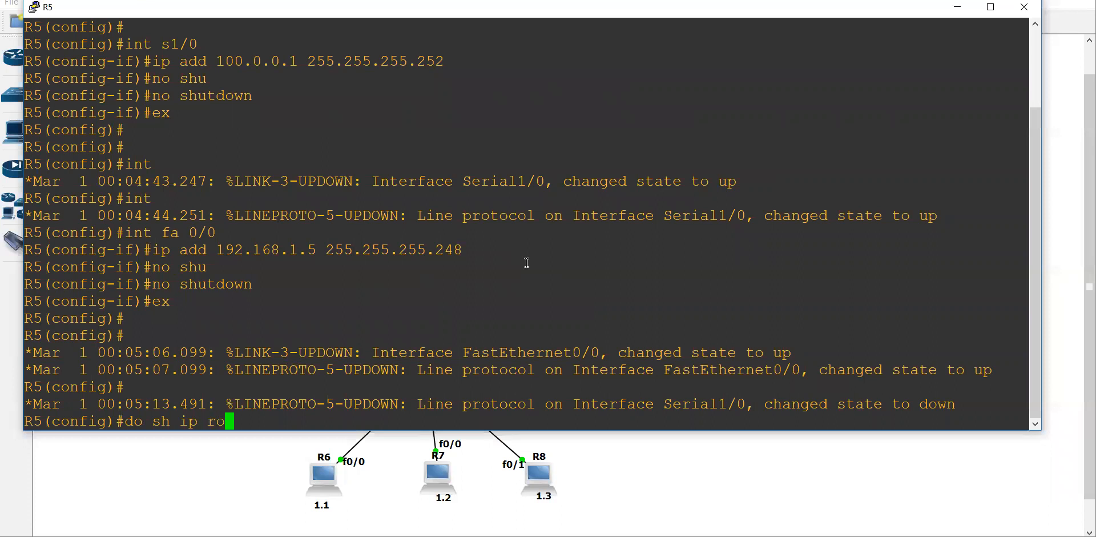
key(Return)
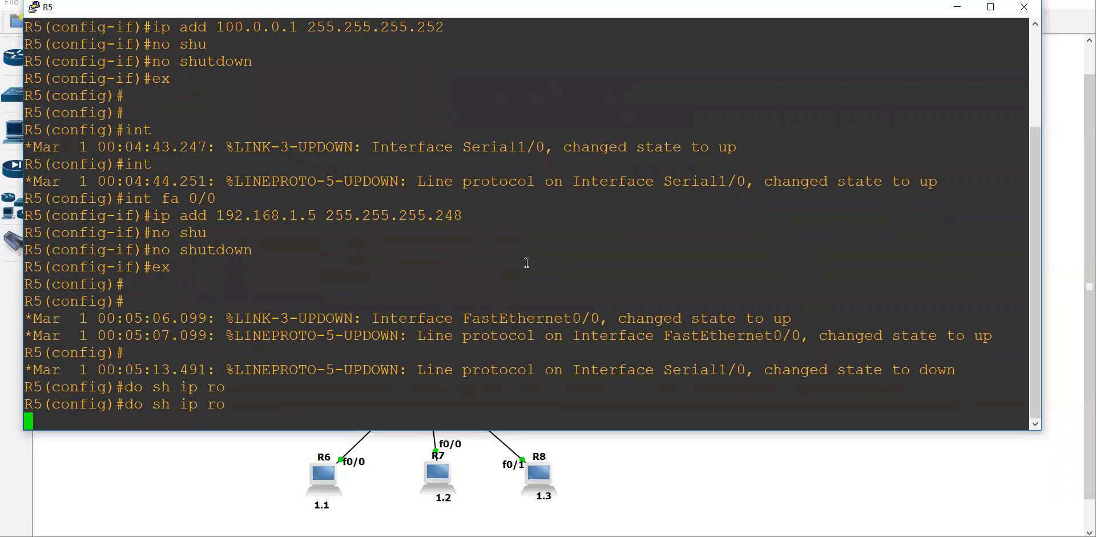
key(Return)
key(Return)
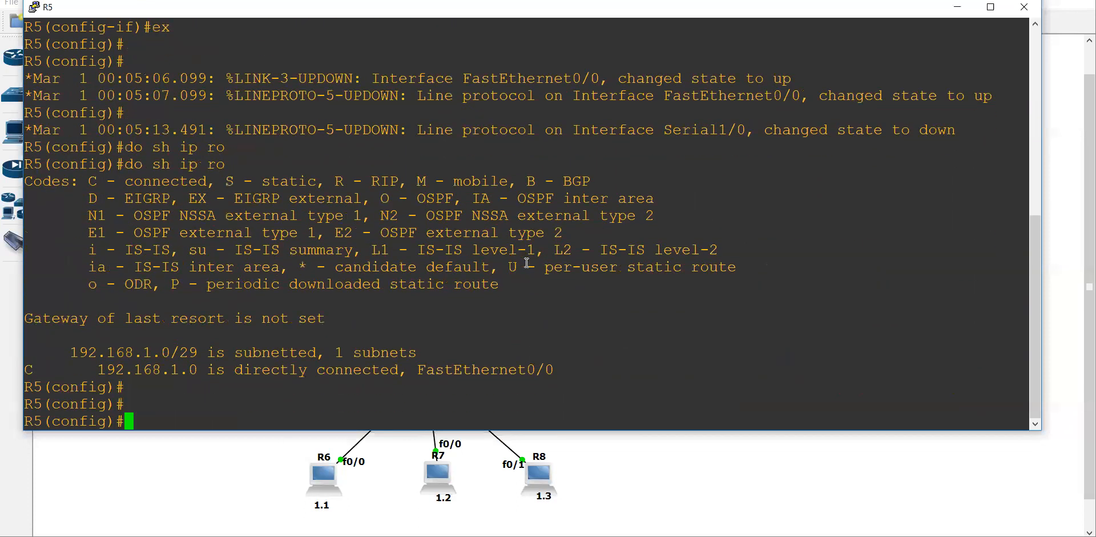
drag(69, 350, 218, 366)
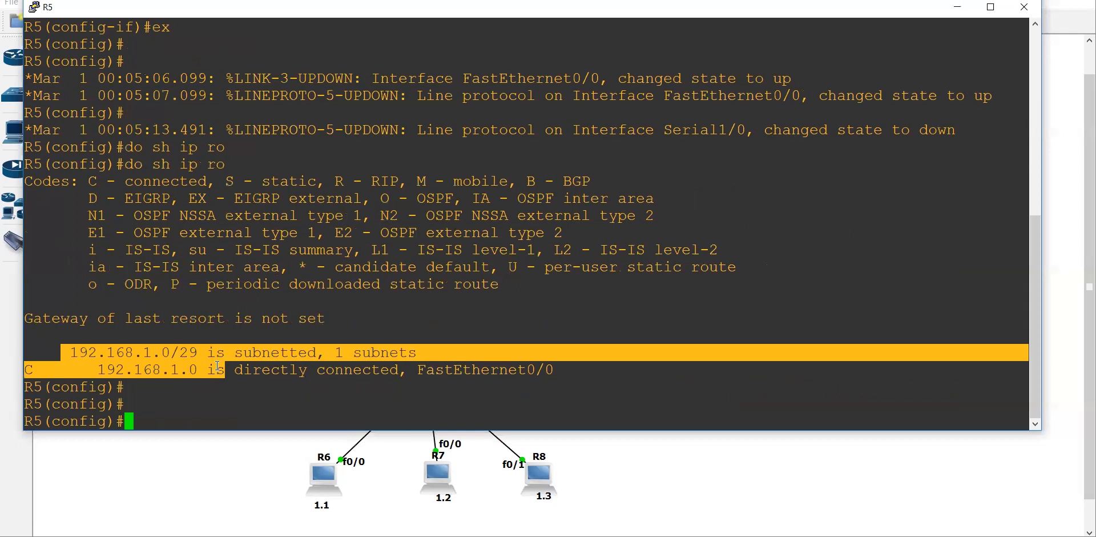
Examine the 192.168.1.0/29 subnet and its directly connected entry in R5's routing table
click(181, 367)
drag(71, 350, 211, 370)
click(276, 364)
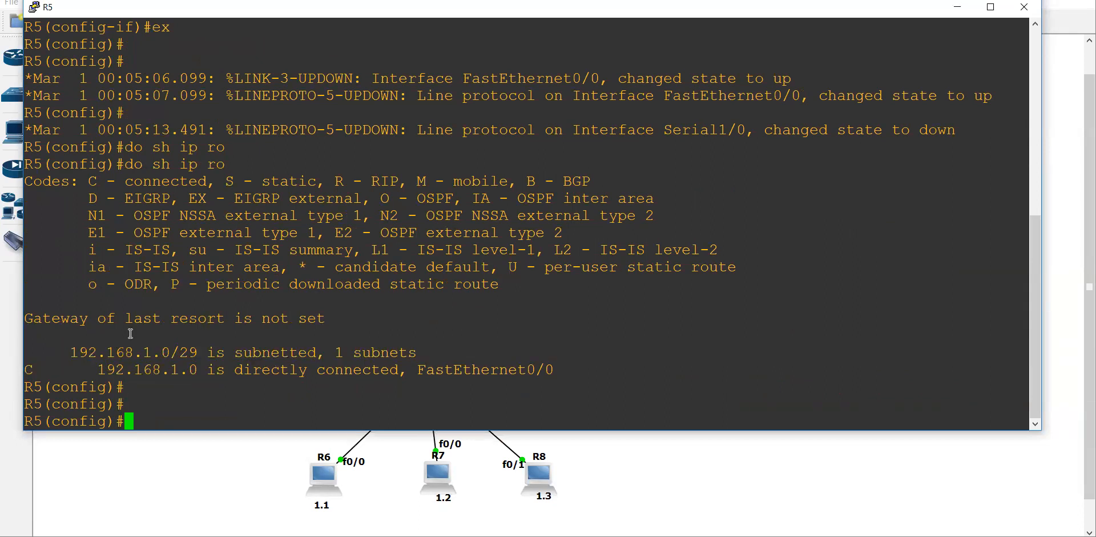
drag(65, 353, 237, 369)
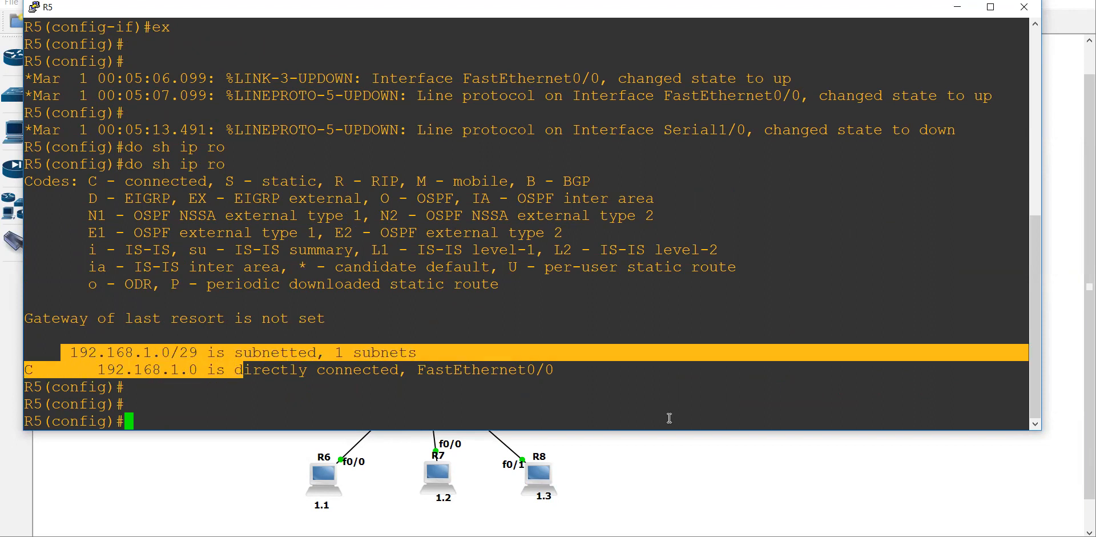
Return to the topology and move the 100.0.0.0/30 label closer to the R1–R5 serial link
key(alt+Tab)
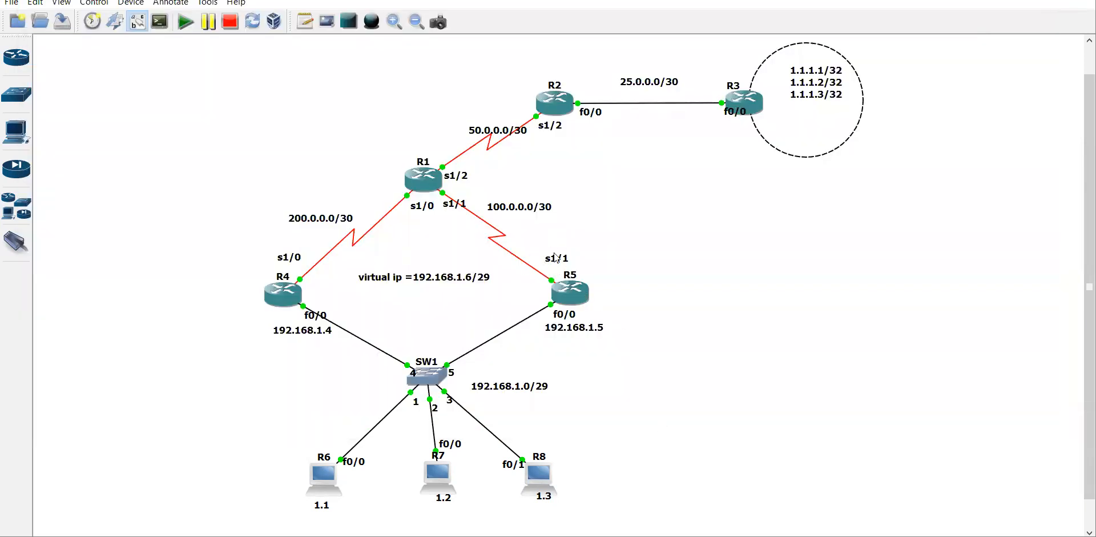
drag(528, 211, 519, 221)
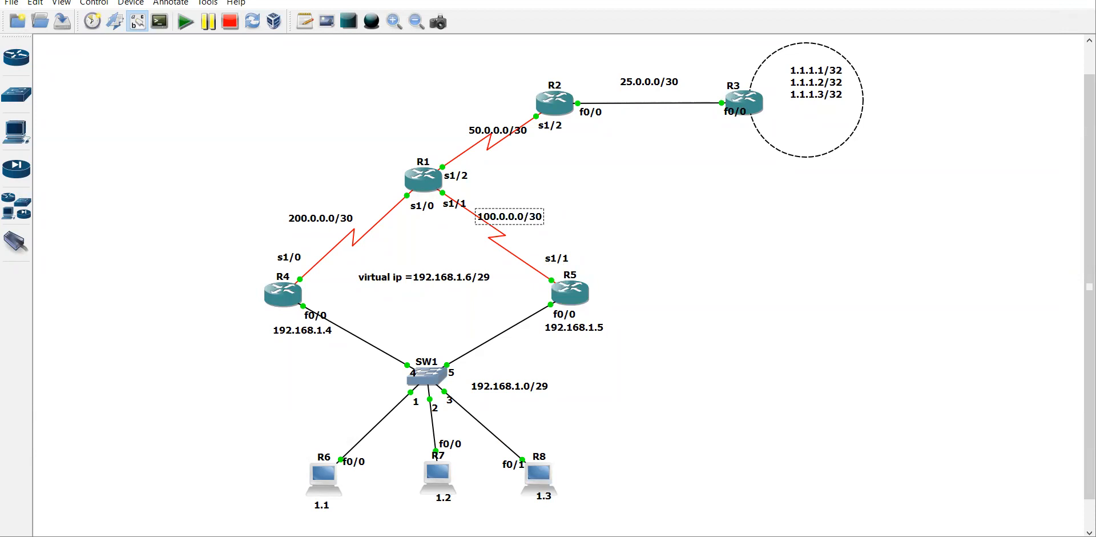
Switch to R5's console, display its IP interface summary, and examine the Serial1/0 address and status
mouse_move(558, 535)
click(577, 511)
text(do sh ip int br)
key(Return)
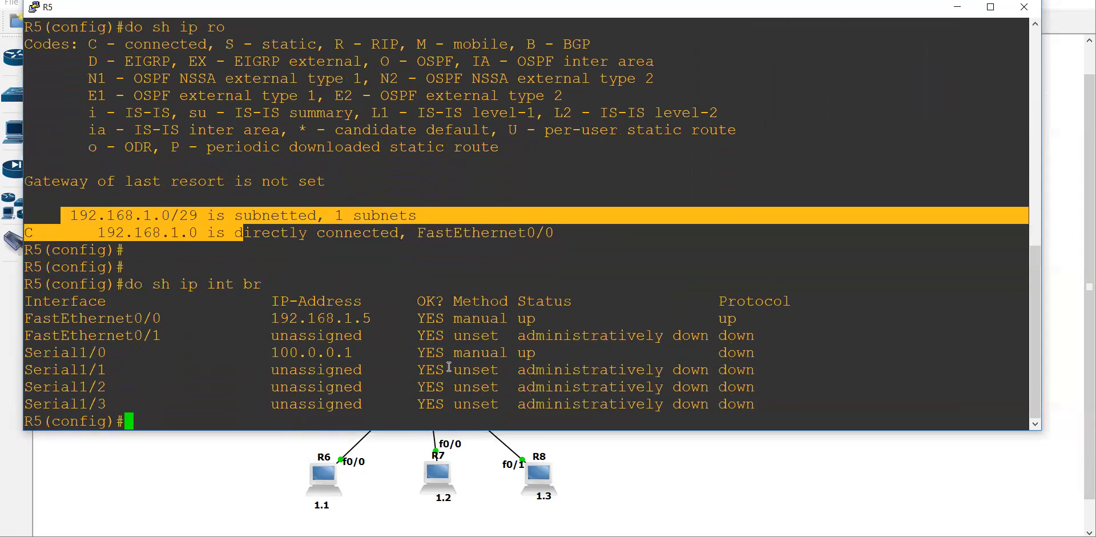
key(Return)
key(Return)
drag(273, 319, 753, 320)
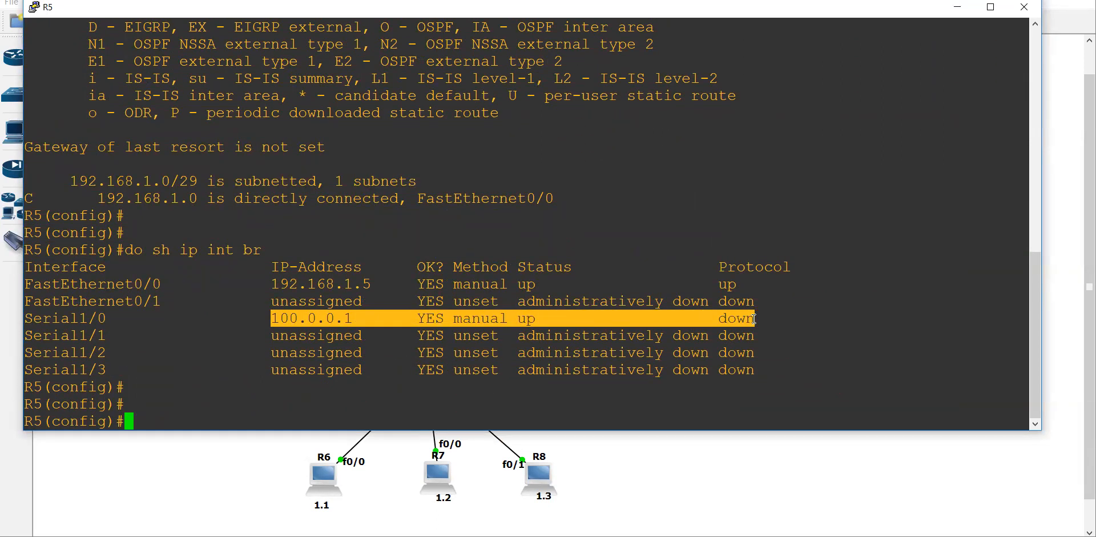
Enable interface s1/0 on R5 with no shutdown
text(int s1/0)
key(Return)
text(noi shu)
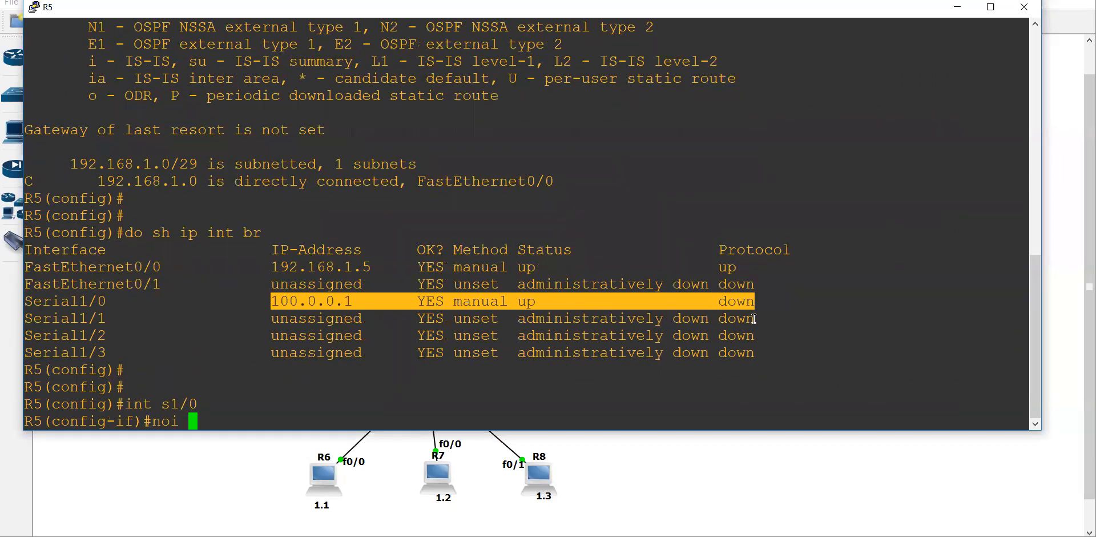
key(Return)
key(Up)
key(BackSpace)
key(BackSpace)
key(BackSpace)
key(BackSpace)
key(BackSpace)
text(shu)
key(Tab)
key(Return)
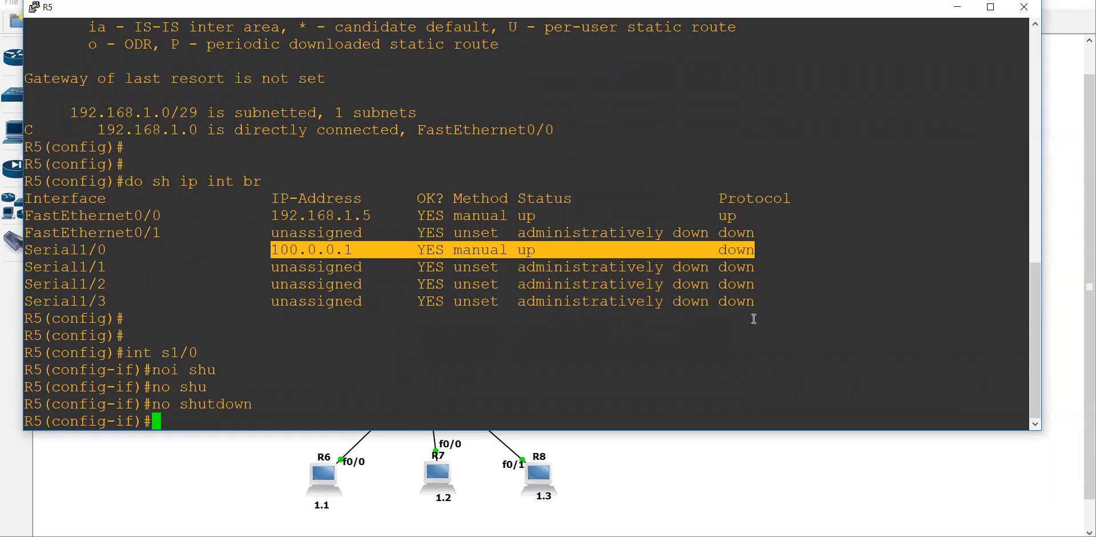
Switch to R1's console, leave configuration mode, and display the IP interface summary to examine Serial1/1
click(645, 471)
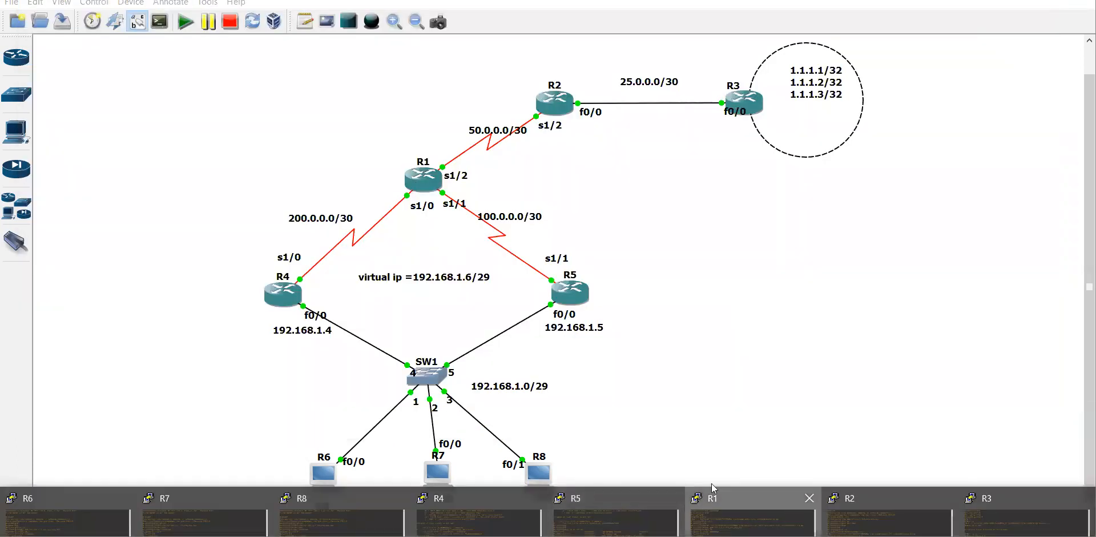
click(709, 488)
key(ctrl+z)
text(sh ip in)
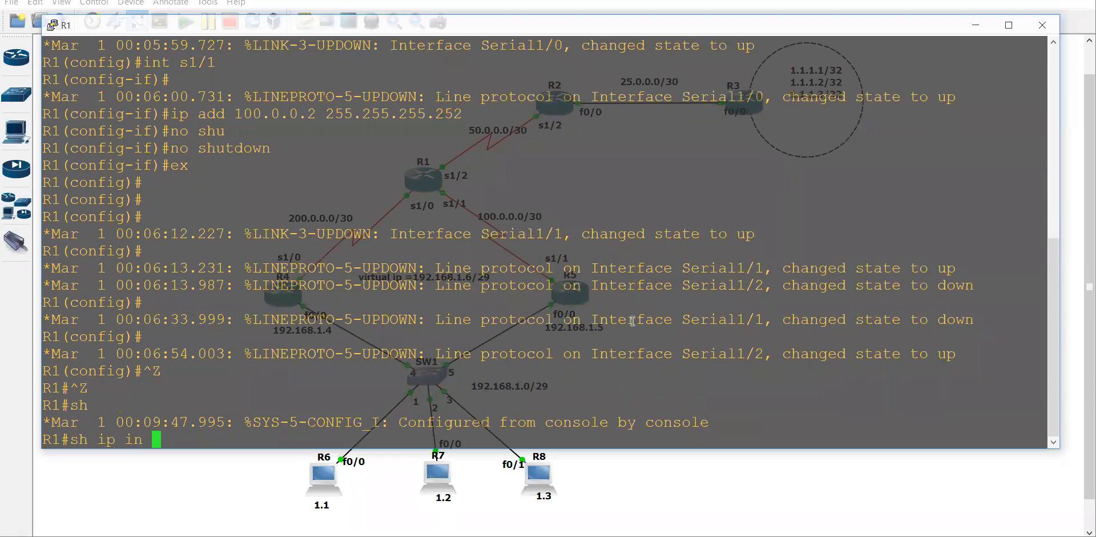
key(BackSpace)
key(BackSpace)
text(nt br)
key(Return)
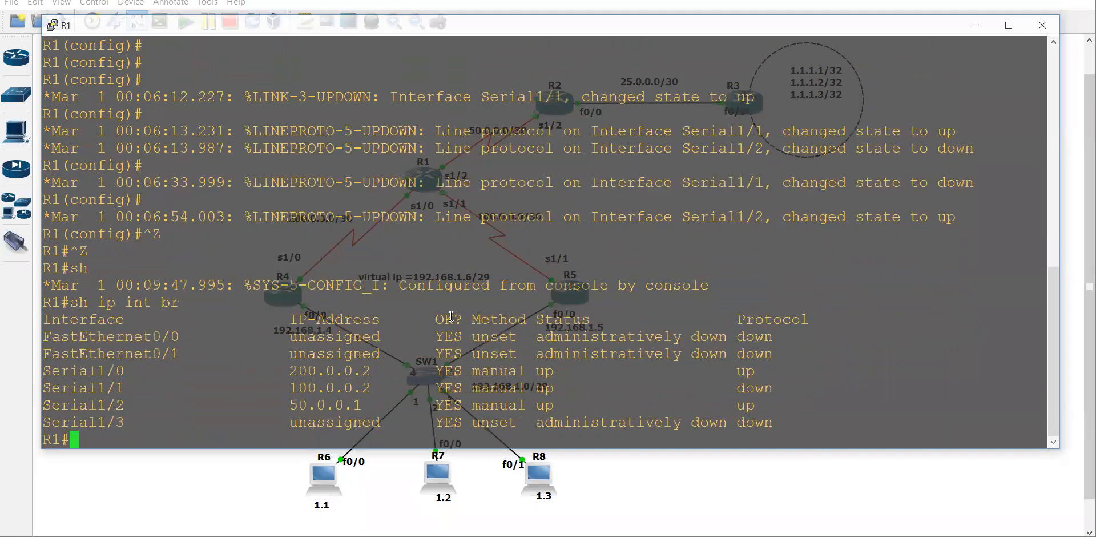
drag(281, 388, 718, 383)
Enter configuration mode on R1 and enable interface s1/1 with no shutdown
text(conf)
key(Return)
key(Return)
key(Return)
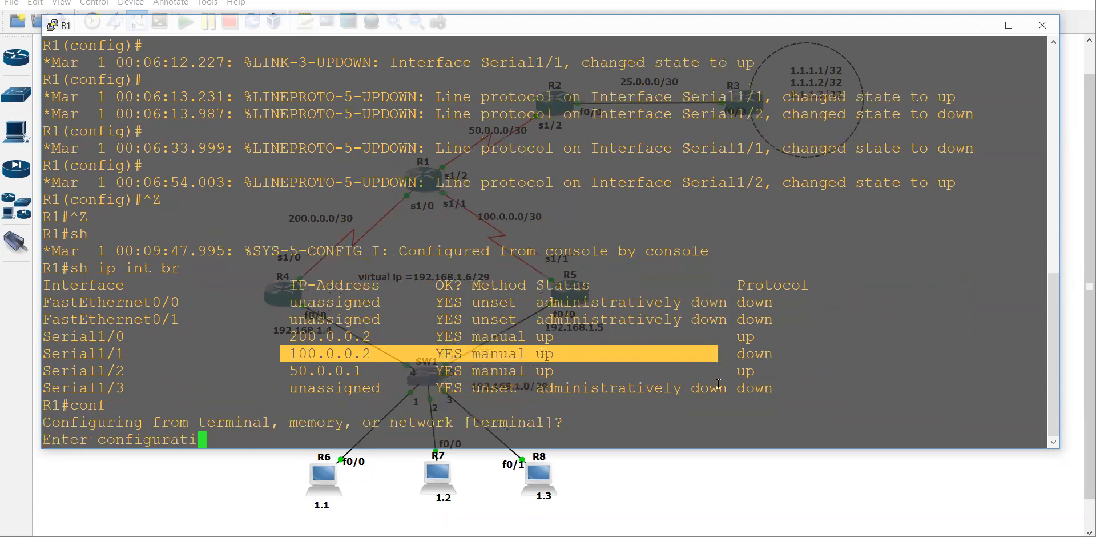
text(int s1/1)
key(Return)
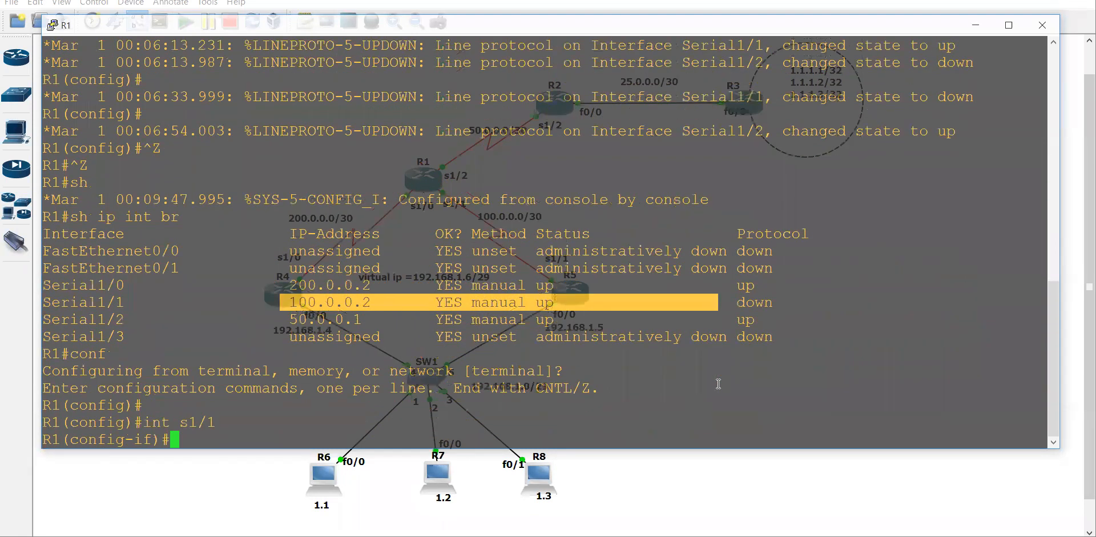
text(no shu)
key(Tab)
key(Return)
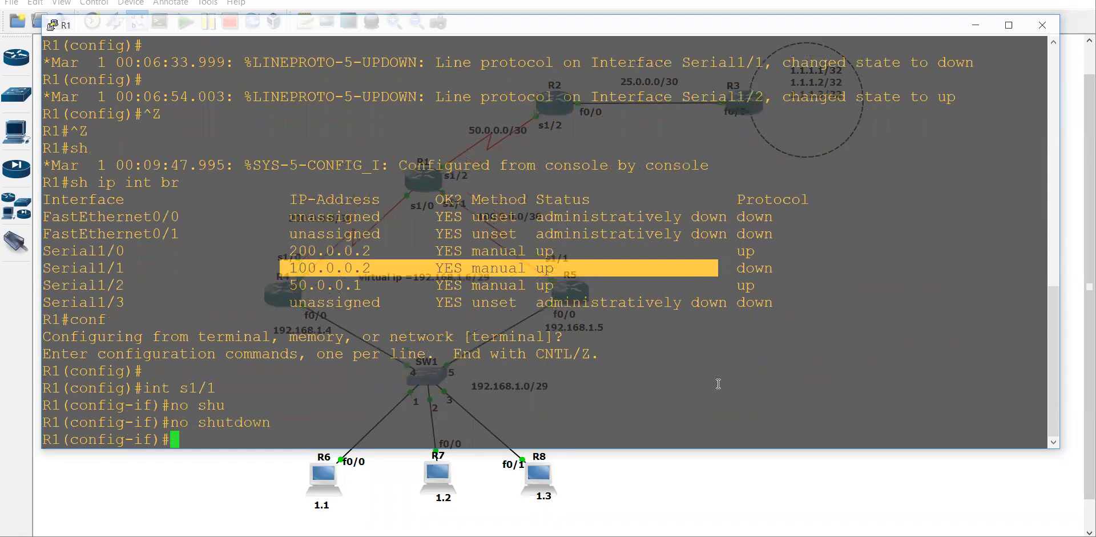
key(Return)
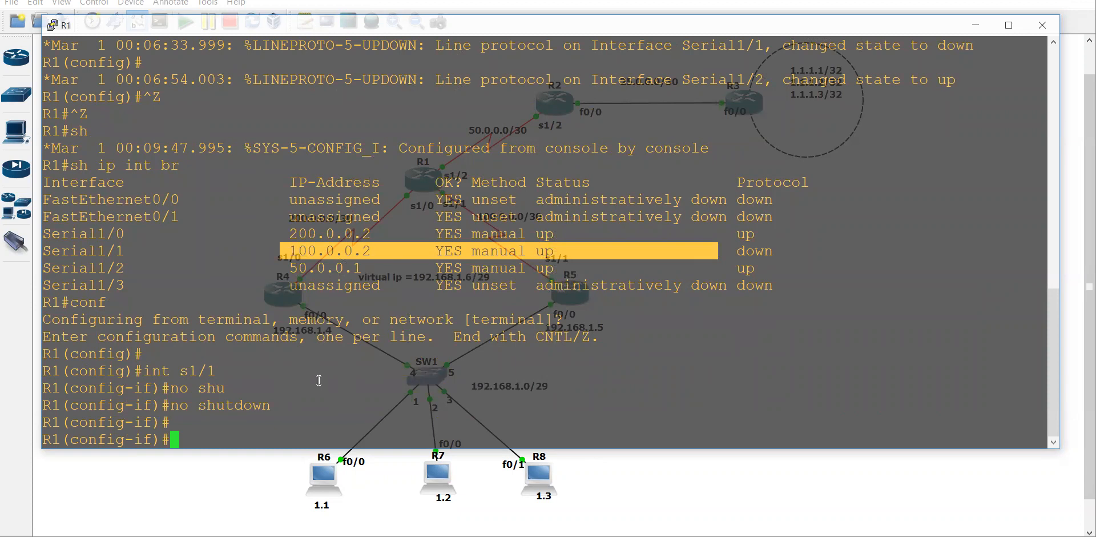
Exit R1's configuration mode and display the IP interface summary again to recheck the serial interfaces
key(ctrl+z)
key(ctrl+z)
key(ctrl+z)
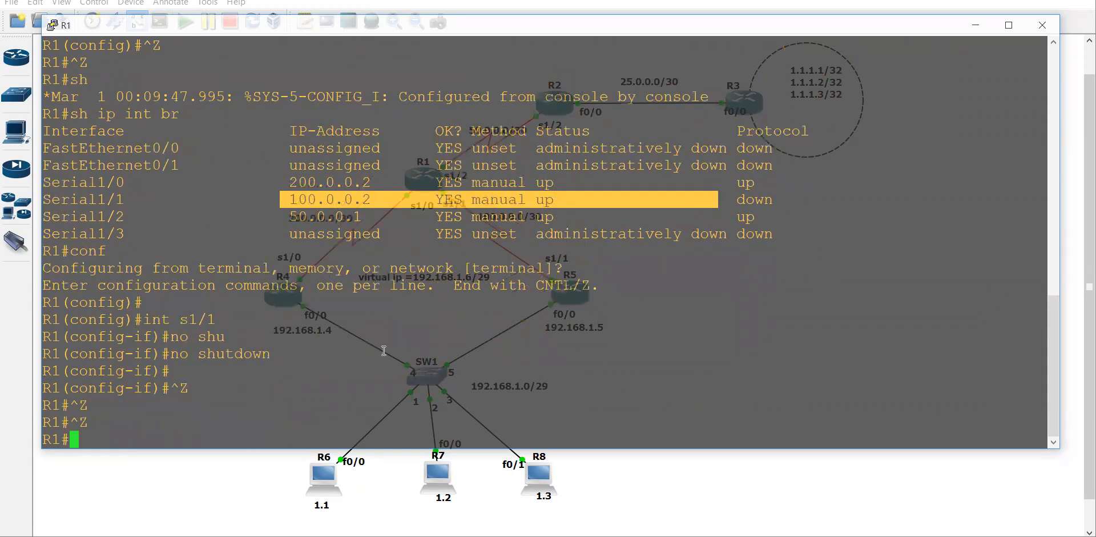
text(conf)
key(Up)
key(Return)
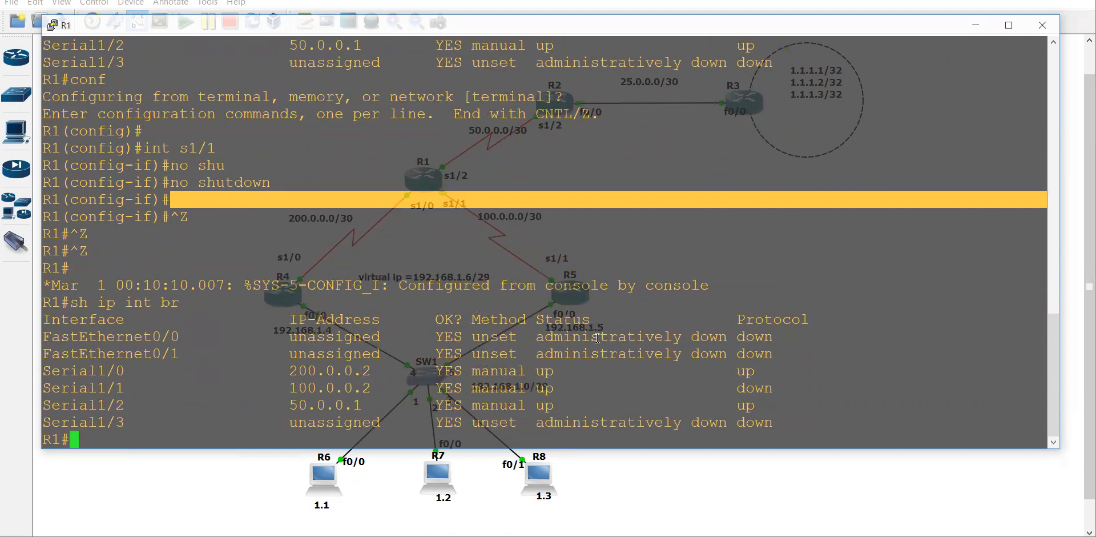
key(Return)
key(Return)
key(Return)
Shift the s1/1 label beside R1 slightly in the topology and return to R1's console
click(719, 512)
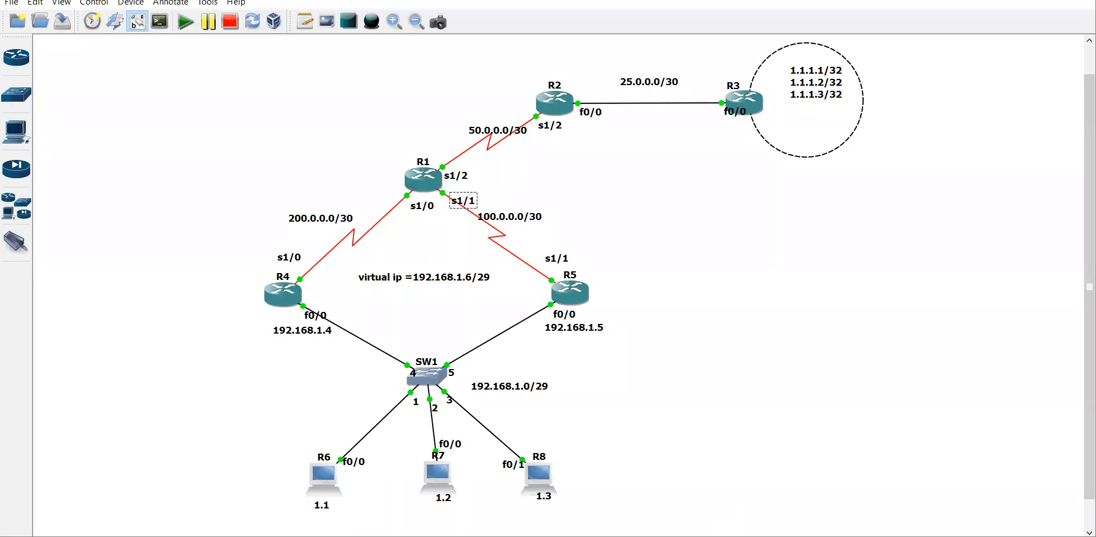
click(720, 512)
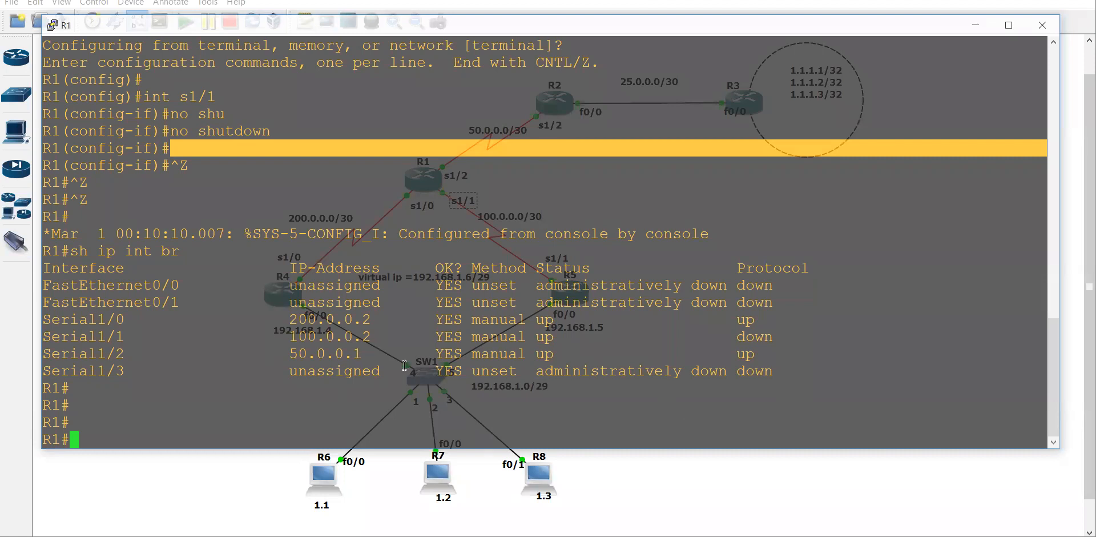
Display R1's running configuration, page down to interface Serial1/1, and examine its IP address and subnet mask
text(sh run)
key(Return)
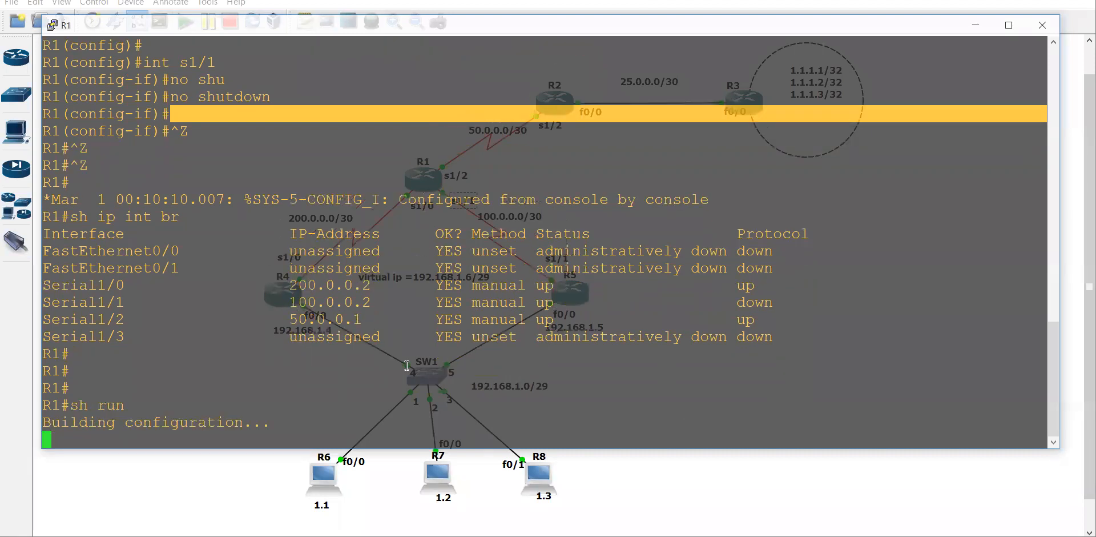
key(Return)
key(Return)
key(Return)
key(Return)
key(Return)
key(Return)
key(Return)
key(Return)
key(Return)
key(Return)
key(Return)
key(Return)
key(Return)
key(Return)
key(Return)
key(Return)
key(Return)
key(Return)
key(Return)
key(Return)
key(Return)
key(Return)
key(Return)
key(Return)
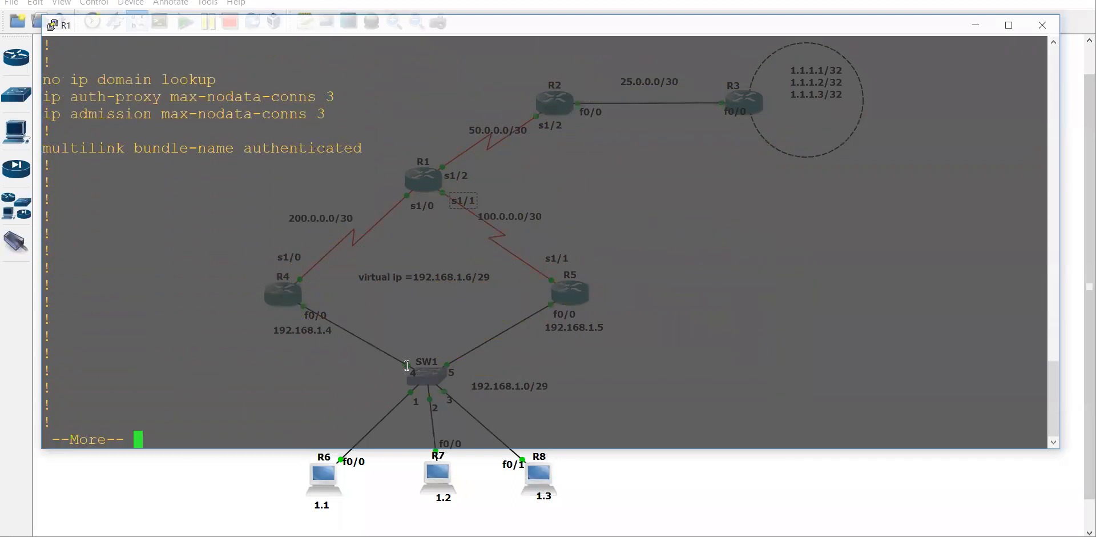
key(Return)
key(Return)
key(Return)
key(Return)
key(Return)
key(Return)
key(Return)
key(Return)
key(Return)
key(Return)
key(Return)
key(Return)
key(Return)
key(Return)
key(Return)
key(Return)
key(Return)
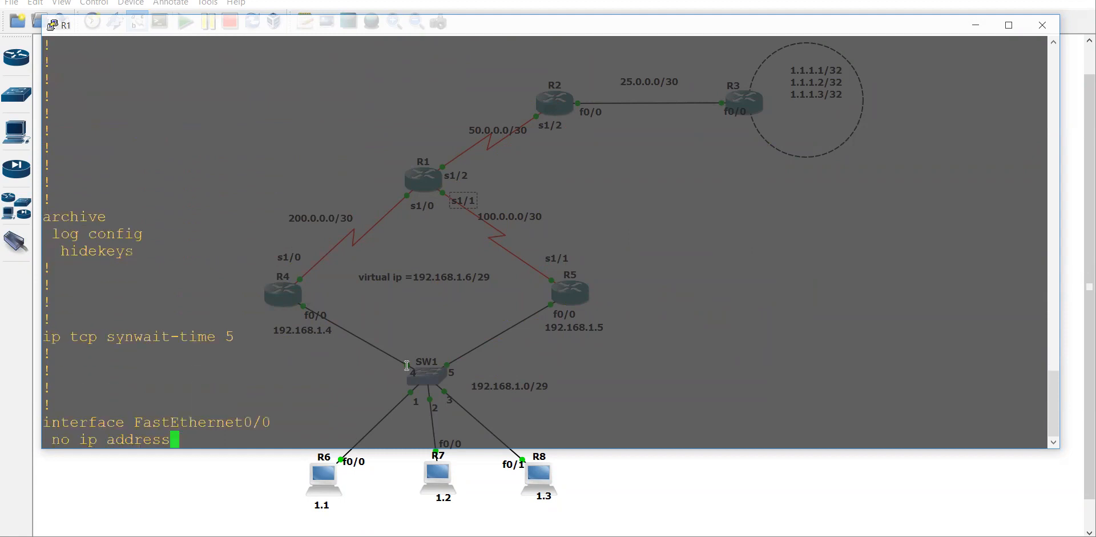
key(Return)
key(Return)
key(Return)
key(Return)
key(Return)
key(Return)
key(Return)
key(Return)
key(Return)
key(Return)
key(Return)
key(Return)
key(Return)
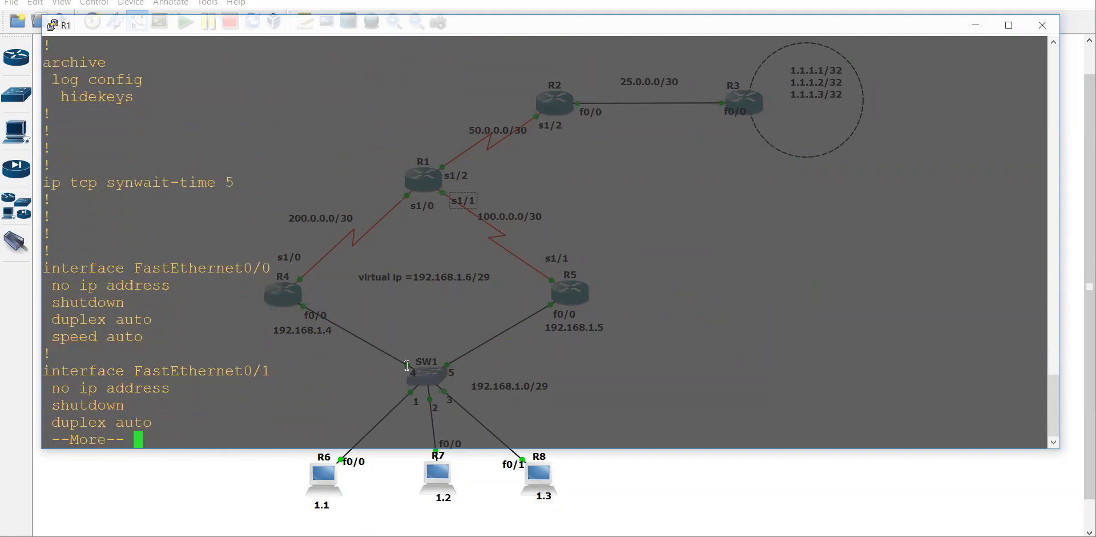
key(Return)
key(Return)
key(Return)
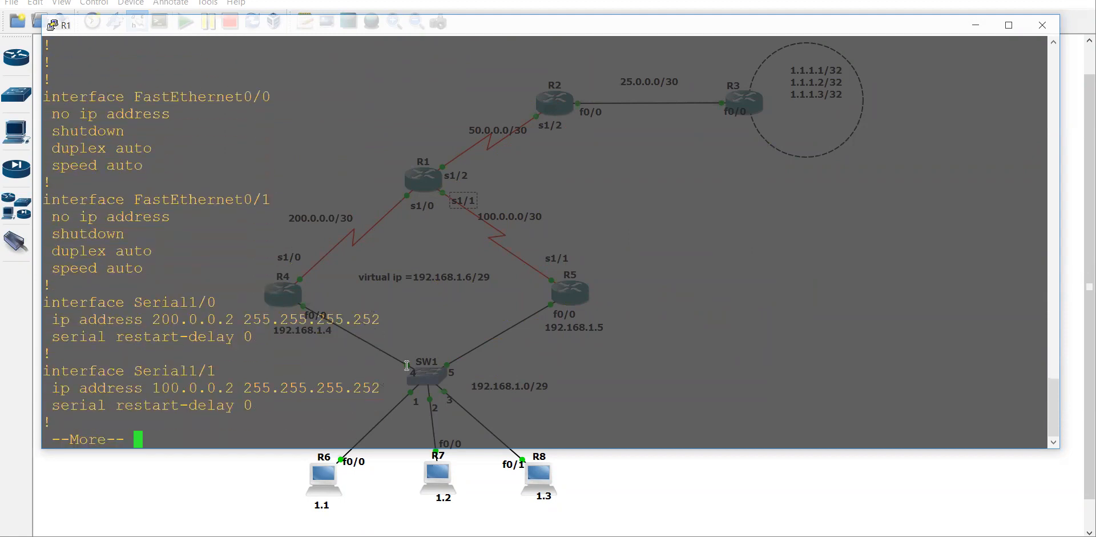
drag(217, 384, 422, 384)
Switch to R5's console
click(211, 501)
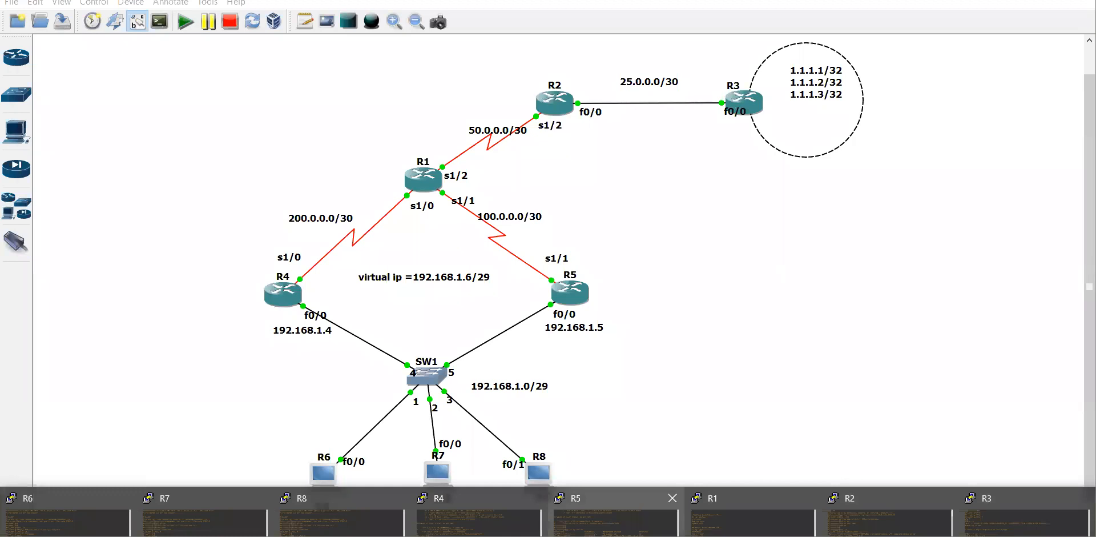
click(617, 514)
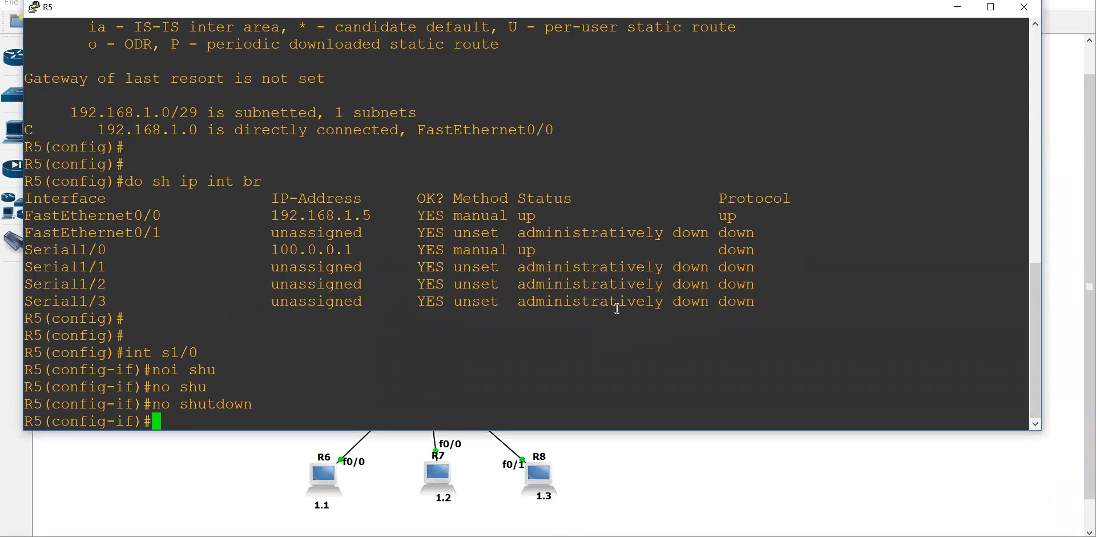
key(Up)
text(1)
key(Up)
key(Up)
key(Up)
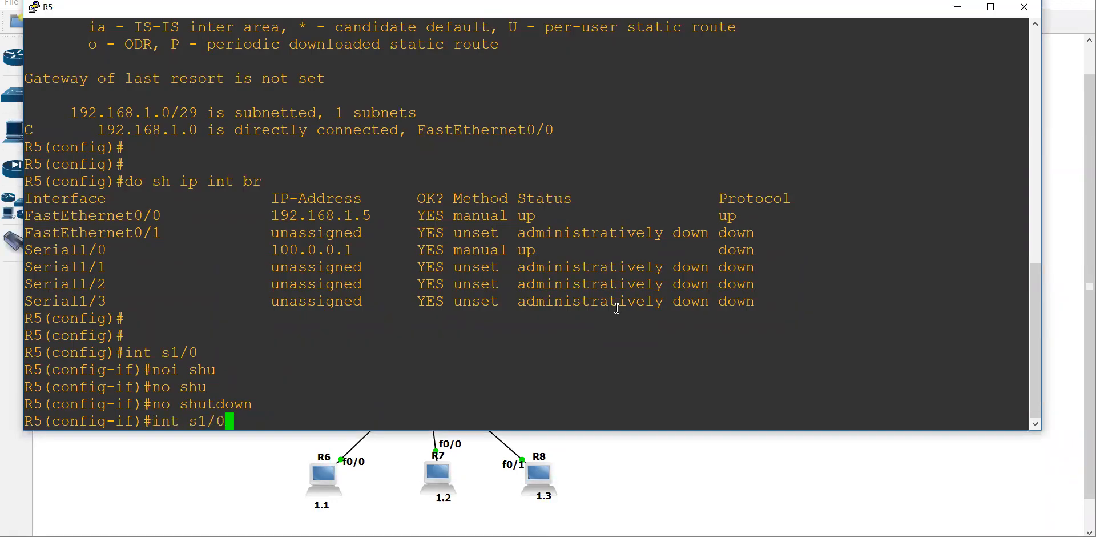
key(BackSpace)
text(1)
key(BackSpace)
key(BackSpace)
key(BackSpace)
key(BackSpace)
key(BackSpace)
key(BackSpace)
key(BackSpace)
key(BackSpace)
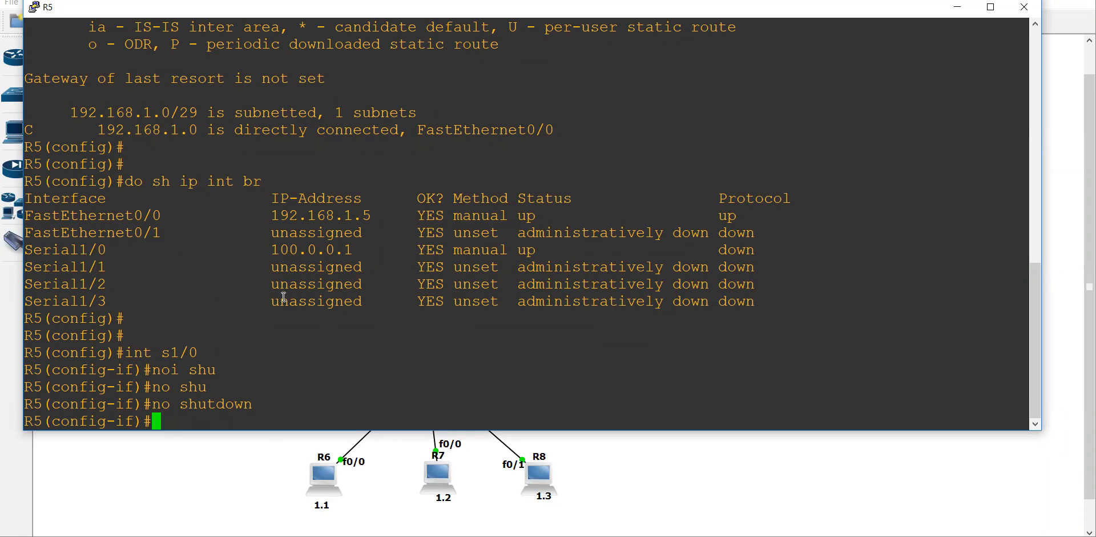
Remove the IP address from R5's interface Serial1/0
text(no ip add)
key(Tab)
key(Return)
key(Return)
key(Return)
Assign 100.0.0.1 with mask 255.255.255.252 to R5's interface Serial1/1 and enable the interface
key(Up)
key(Up)
key(Up)
key(Up)
key(Up)
key(BackSpace)
text(1)
key(Return)
key(Up)
key(Up)
key(Up)
key(Up)
key(Up)
key(Up)
key(Up)
key(Down)
key(Down)
key(Down)
key(Down)
key(Up)
key(Up)
key(Up)
key(Up)
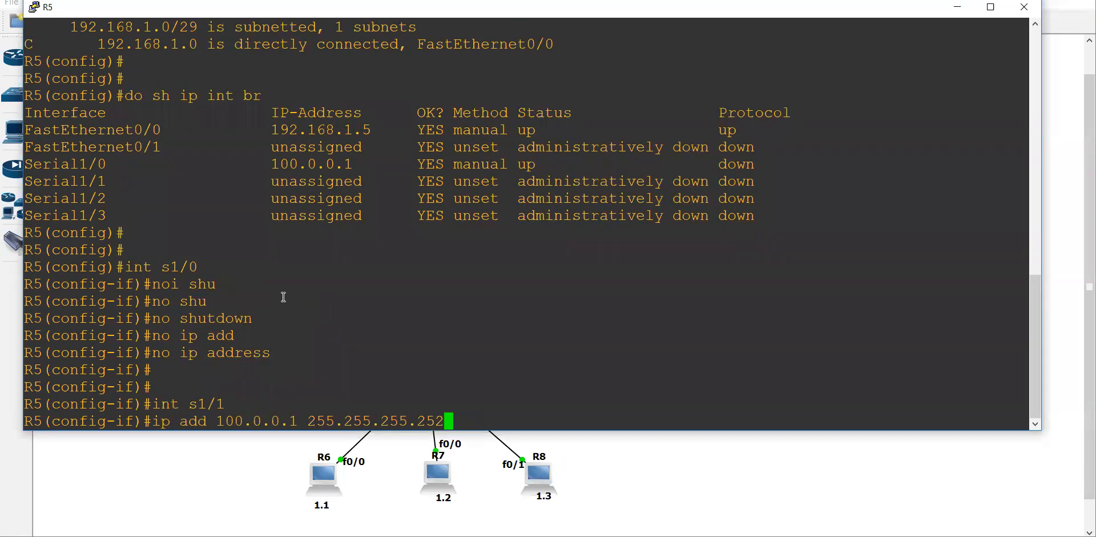
key(Return)
text(no shu)
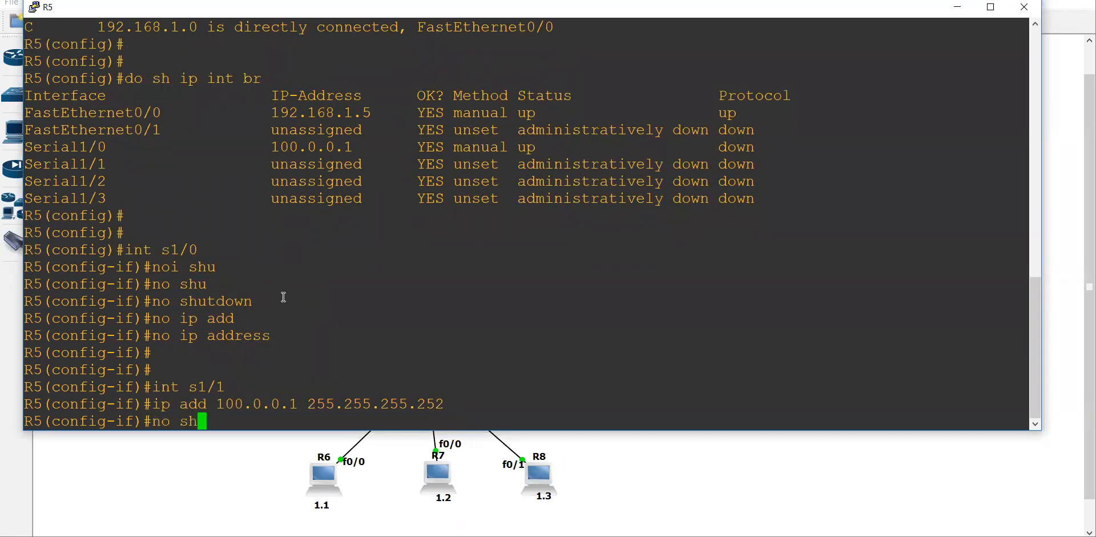
key(Tab)
key(Return)
key(Return)
key(Return)
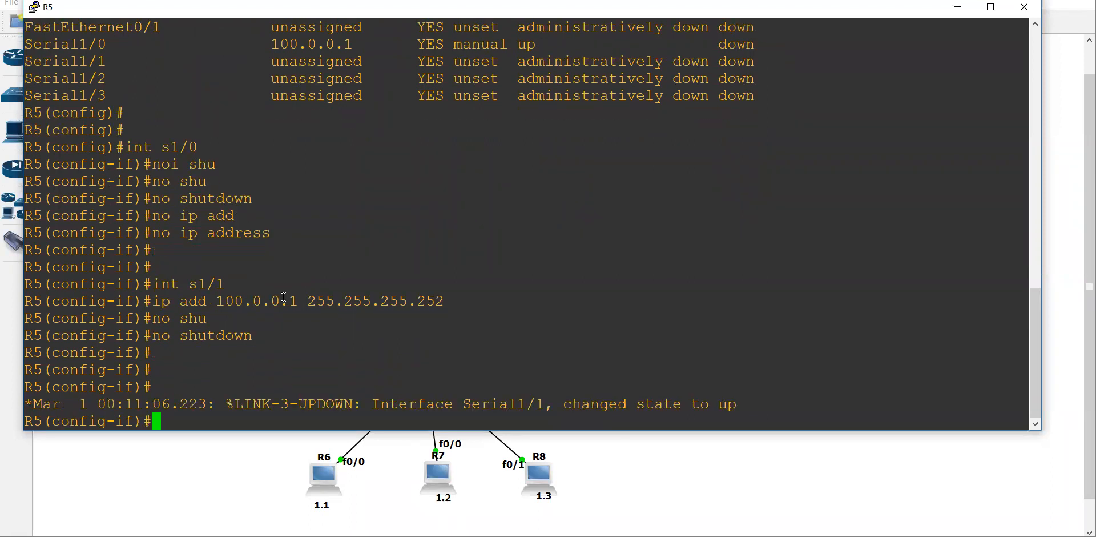
Leave R5's configuration mode and display its IP interface summary and IP routing table
key(ctrl+z)
key(ctrl+z)
key(ctrl+z)
text(sh ip int b)
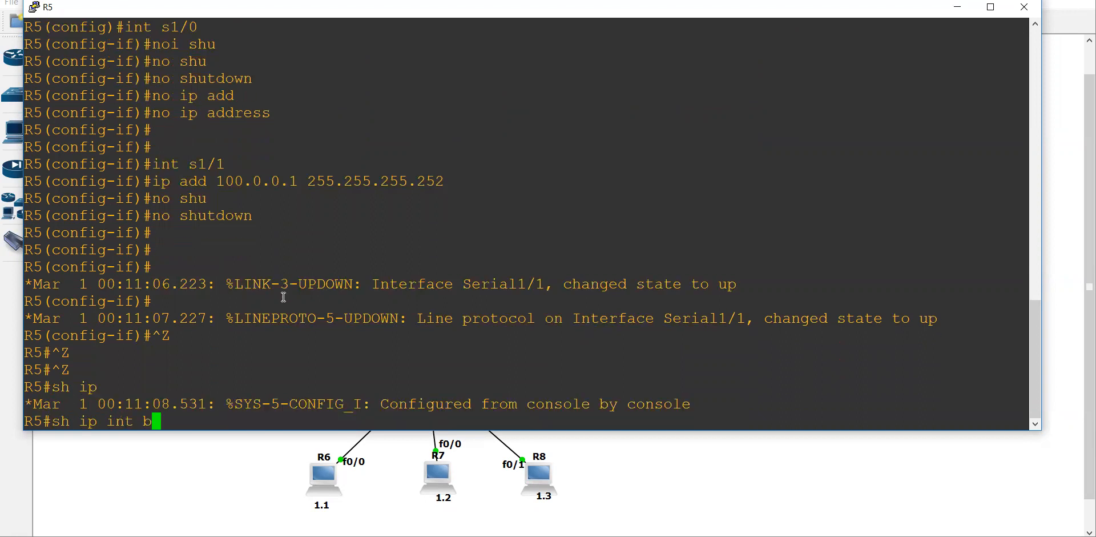
text(r)
key(Return)
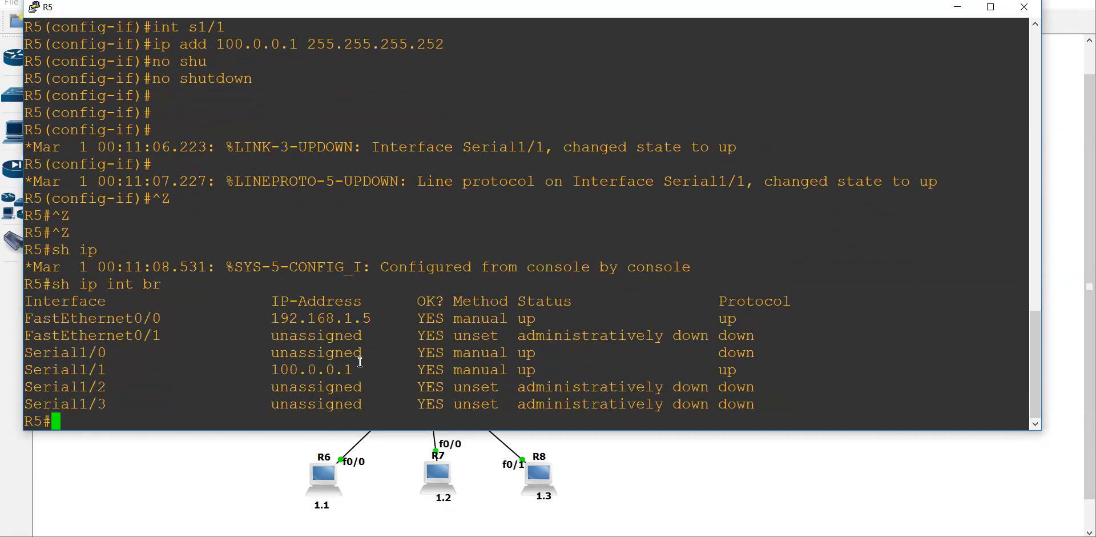
text(sh ip ro)
key(Return)
Start EIGRP 100 on R5 and advertise network 100.0.0.0 with wildcard 0.0.0.3
text(conf)
key(Return)
key(Return)
key(Return)
text(ro)
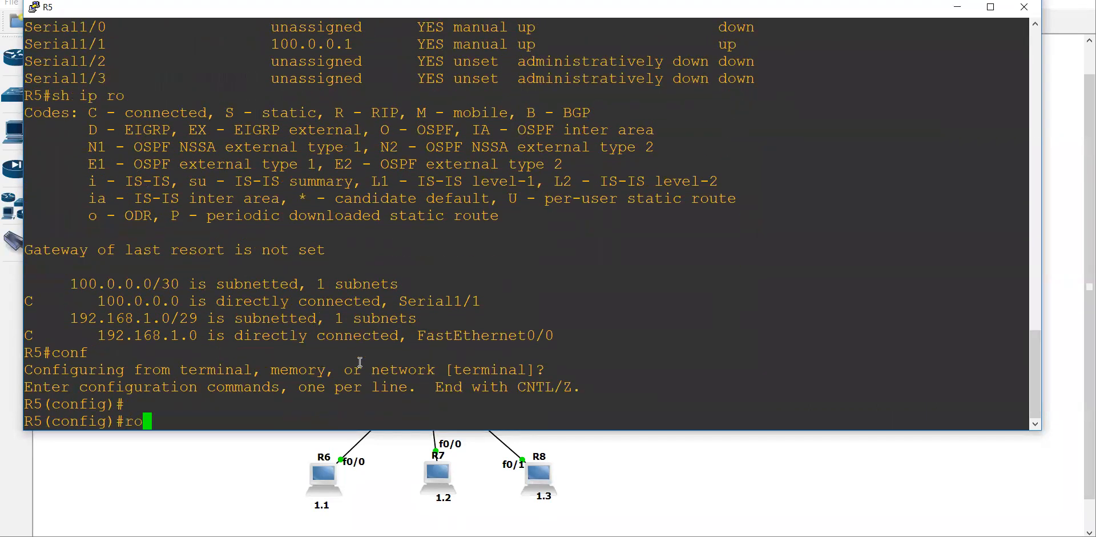
text(ute)
key(Tab)
key(Tab)
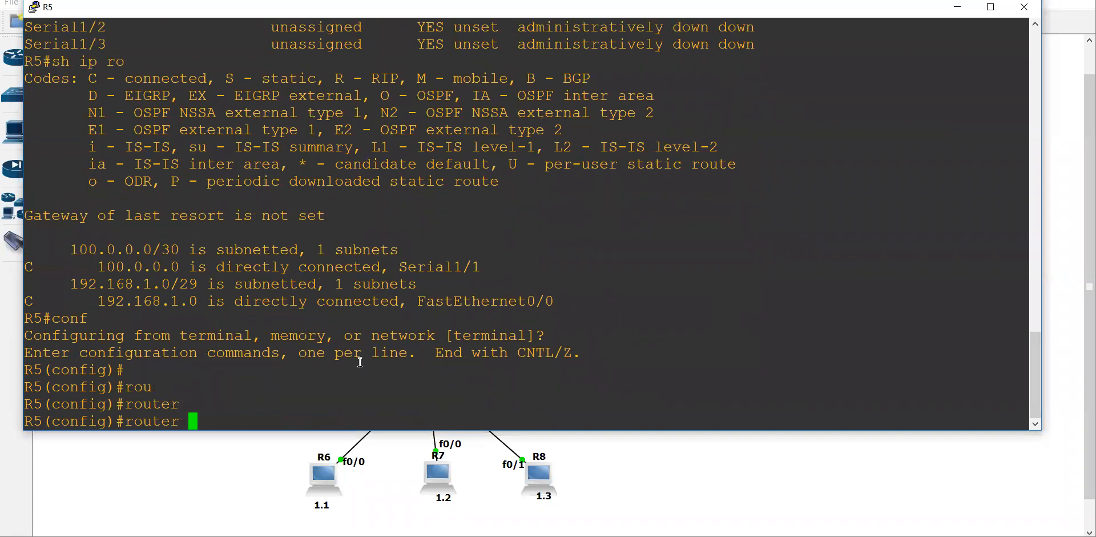
text(e)
key(Tab)
text(100)
key(Return)
text(net 100.0.0.0 0.0.0.3)
key(Return)
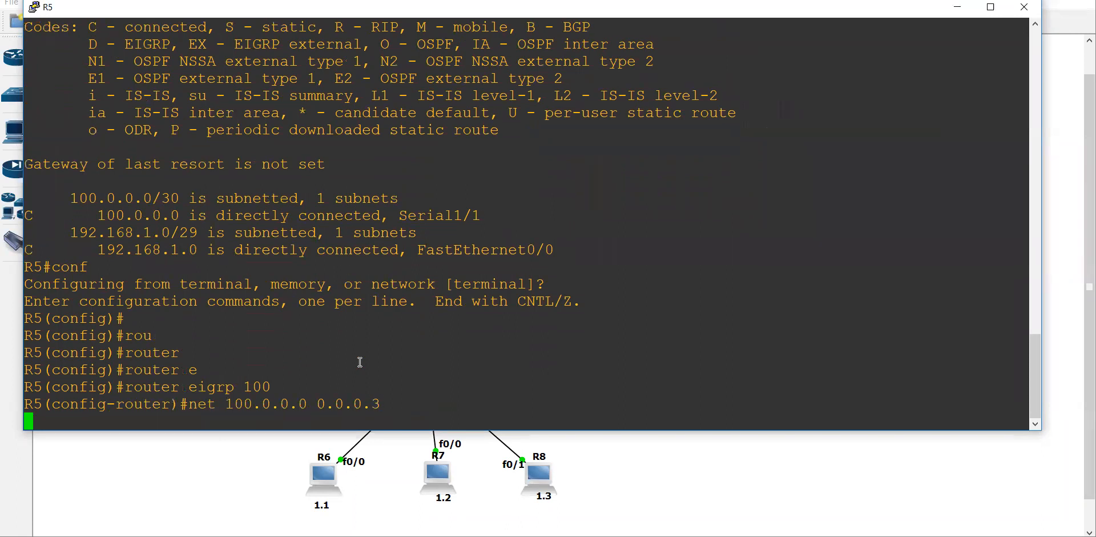
Advertise network 192.168.1.0 with wildcard 0.0.0.7 in R5's EIGRP 100 process
text(net 192.168.1.0 )
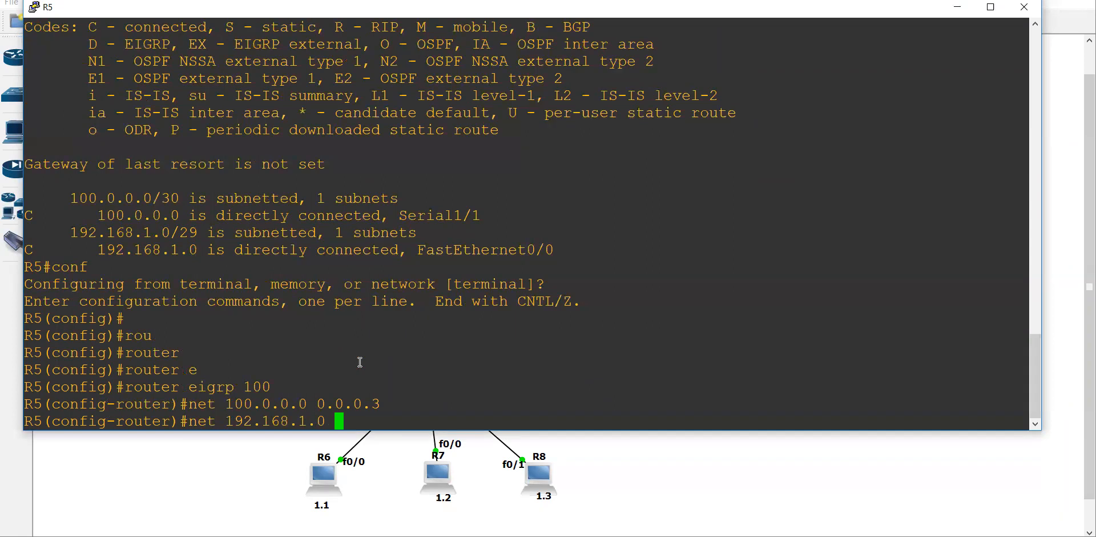
text(0.0.0.7)
key(Return)
Disable auto-summary for EIGRP 100 on R5 and leave configuration mode
text(no au)
key(Tab)
text(')
key(Return)
key(Return)
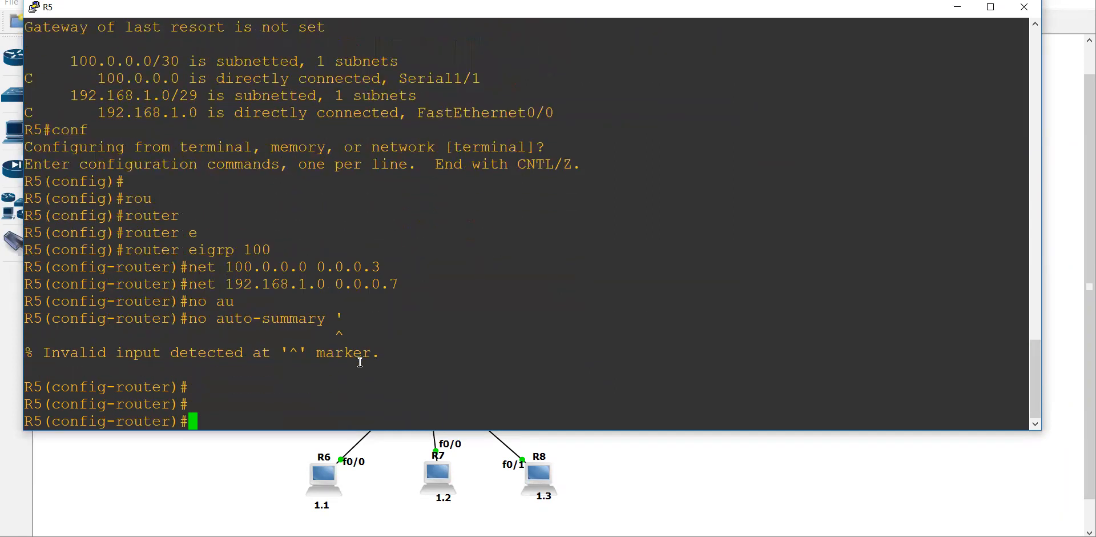
key(Up)
key(BackSpace)
key(Return)
key(Return)
key(Return)
key(Return)
key(Return)
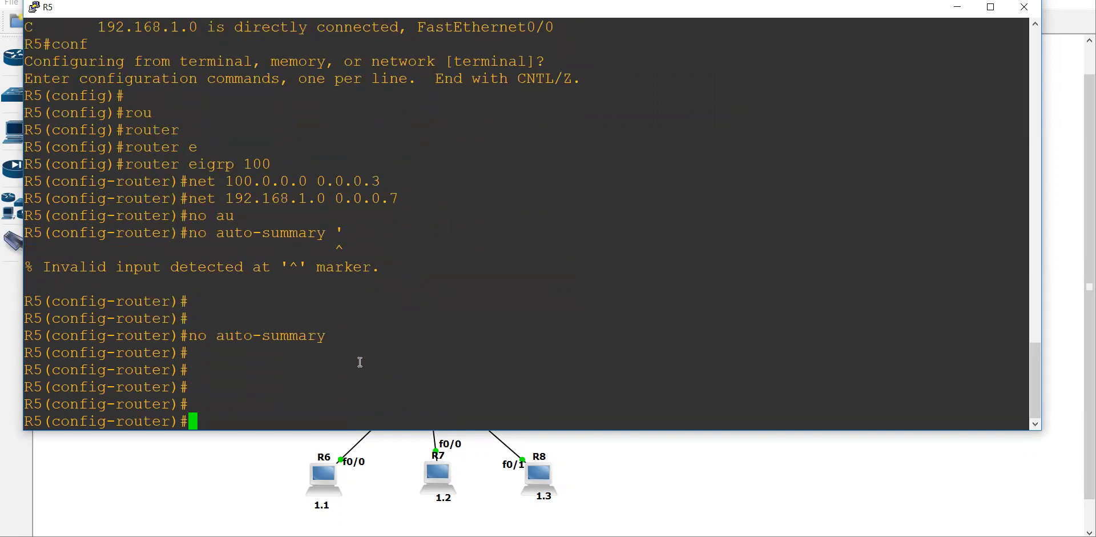
key(ctrl+z)
key(ctrl+z)
Switch to R1's console and display its IP routing table
click(650, 485)
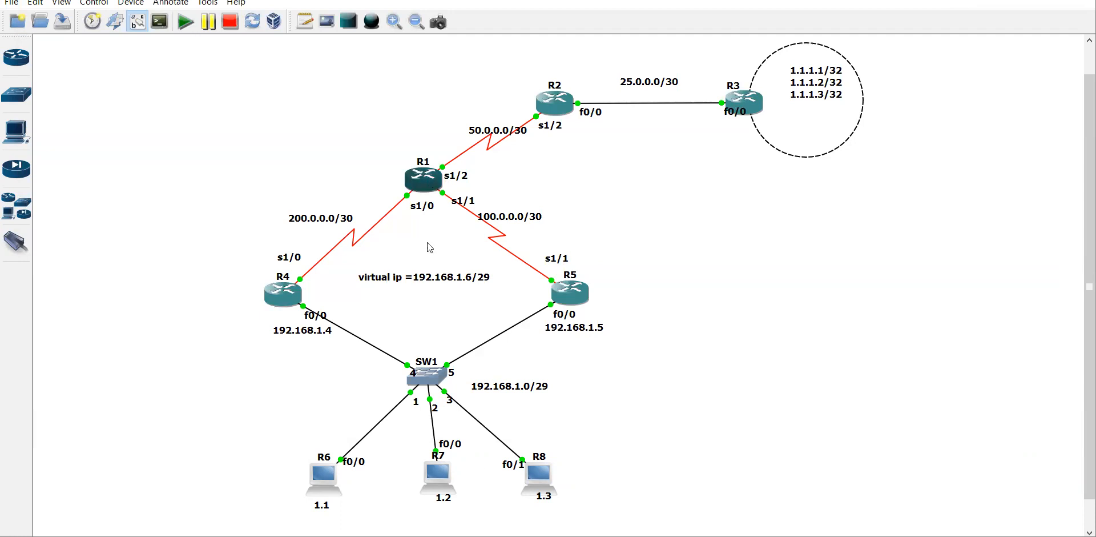
click(704, 502)
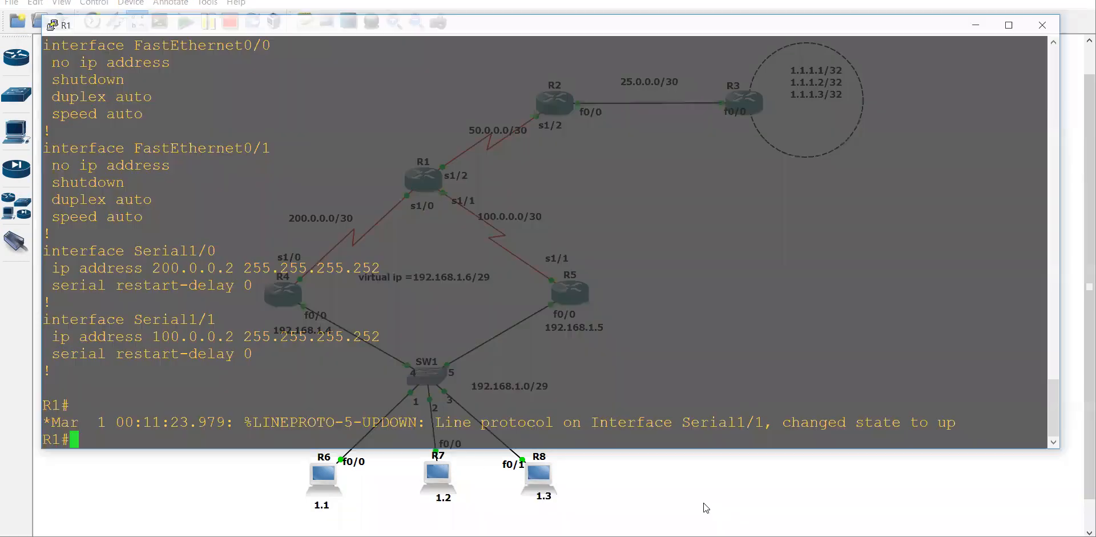
text(h ip ro)
key(Return)
text(sh ip ro)
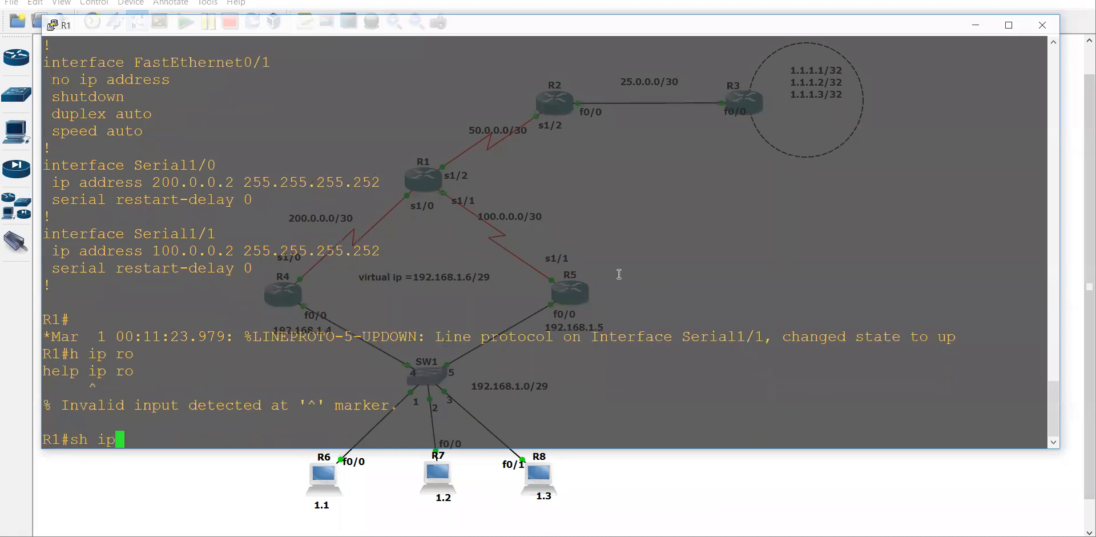
key(Return)
Start EIGRP 100 on R1 and advertise network 50.0.0.0 with wildcard 0.0.0.3
text(conf)
key(Return)
key(Return)
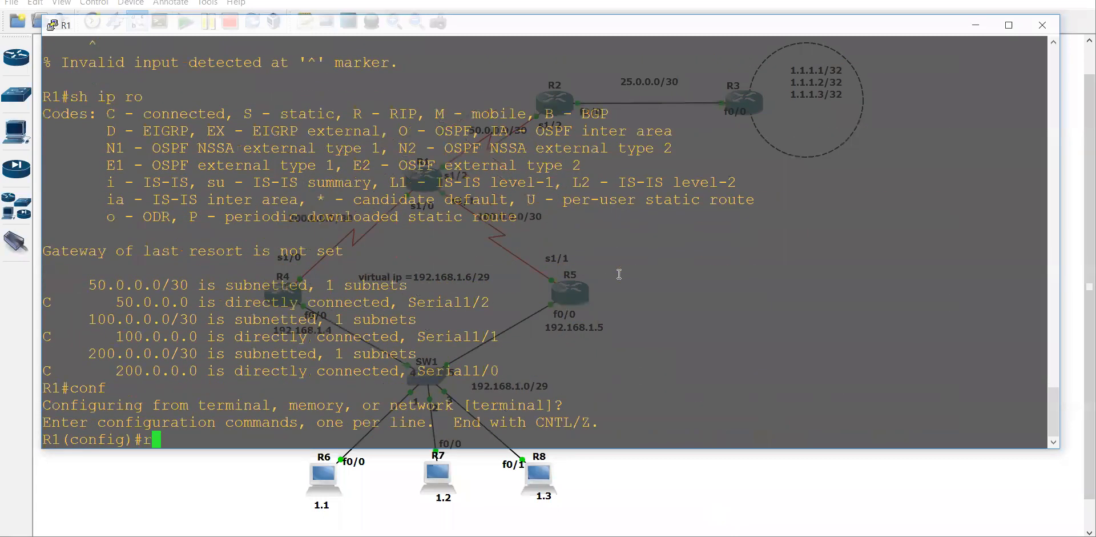
text(router)
key(Tab)
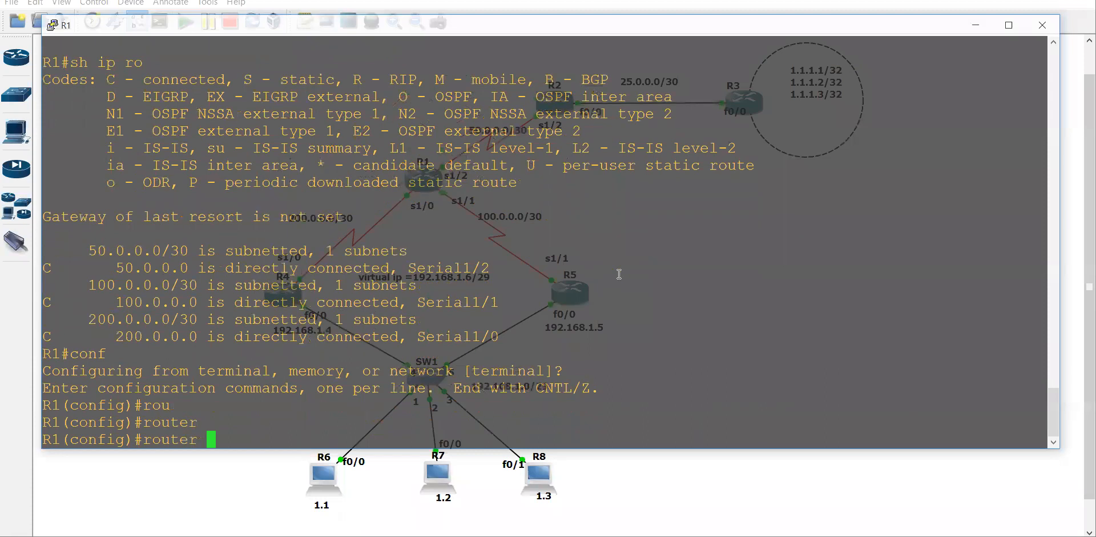
text(e)
key(Tab)
text(100)
key(Return)
text(net 50.0.0.0)
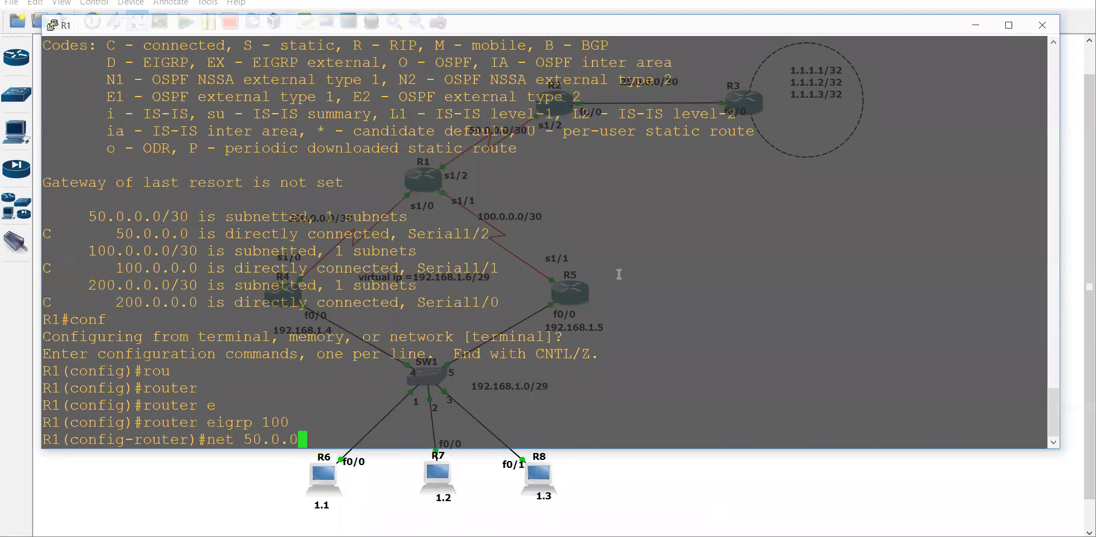
text( 0.0.0.3)
key(Tab)
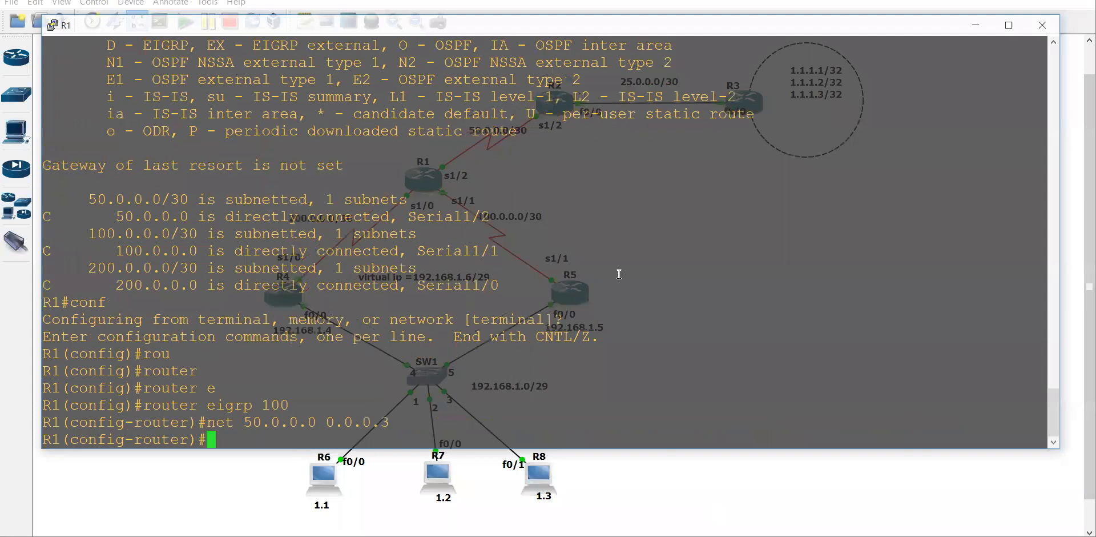
Advertise network 100.0.0.0 with wildcard 0.0.0.3 in R1's EIGRP process by editing the previous network command
key(Left)
key(Left)
key(Left)
key(Left)
key(Left)
key(Left)
key(Left)
key(Left)
key(Left)
key(Left)
key(Left)
key(Left)
key(Left)
key(Left)
key(Left)
key(Left)
key(Left)
key(Right)
key(Right)
key(BackSpace)
text(10)
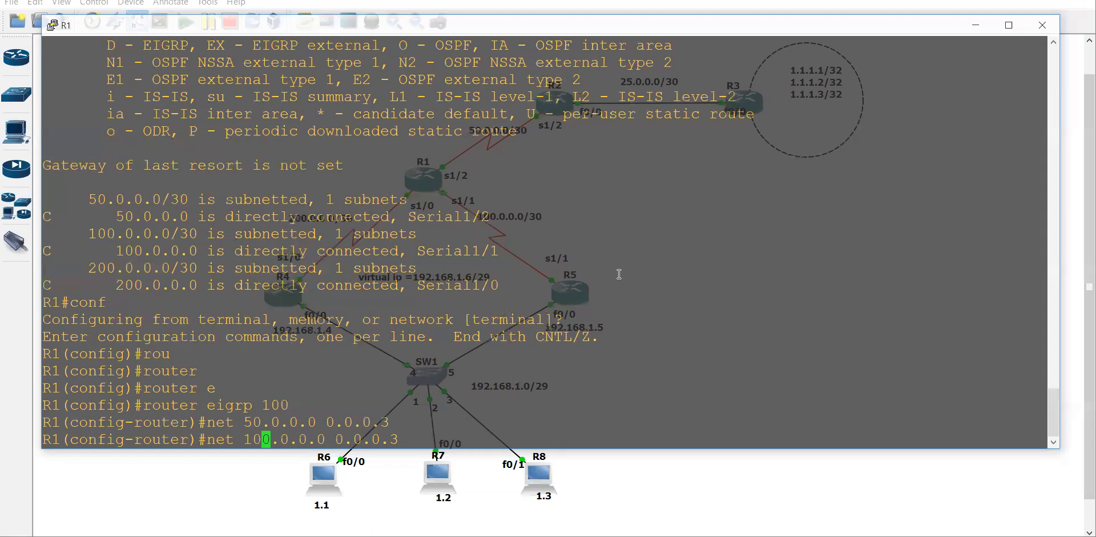
key(Return)
Advertise network 200.0.0.0 with wildcard 0.0.0.3 in R1's EIGRP process by editing the previous network command
key(Up)
key(Left)
key(Left)
key(Left)
key(Left)
key(Left)
key(Left)
key(Left)
key(Left)
key(Left)
key(Left)
key(Left)
key(Left)
key(Left)
key(Left)
key(Left)
key(Left)
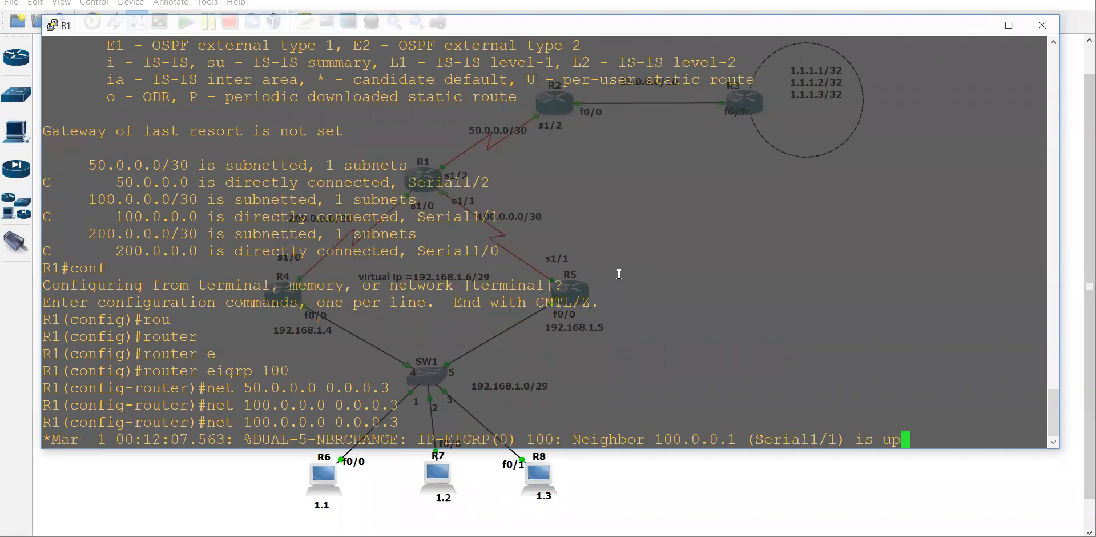
key(BackSpace)
text(2)
key(Return)
key(Return)
key(Return)
Disable auto-summary for EIGRP 100 on R1
text(no au)
key(Tab)
key(Return)
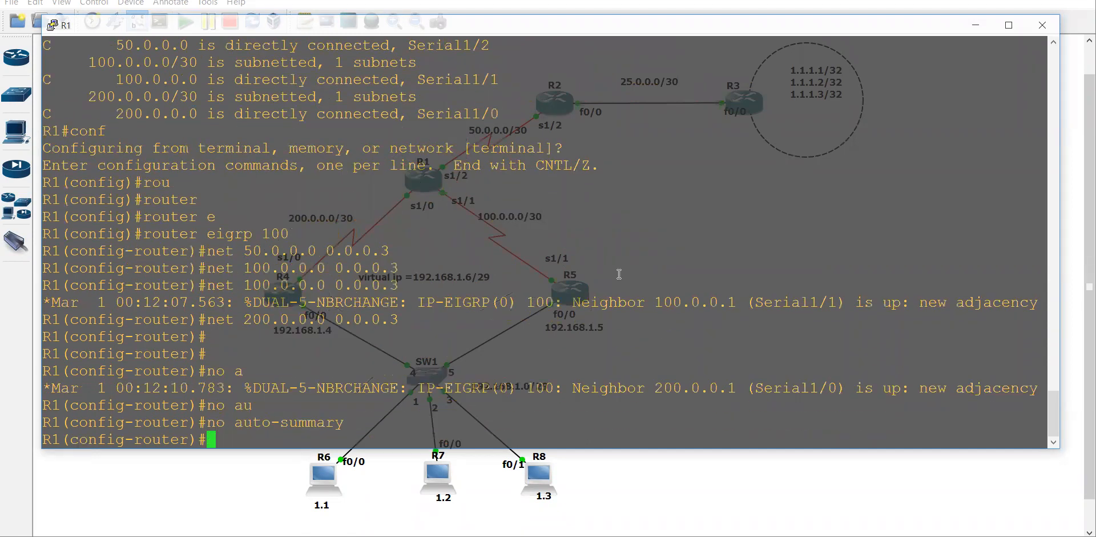
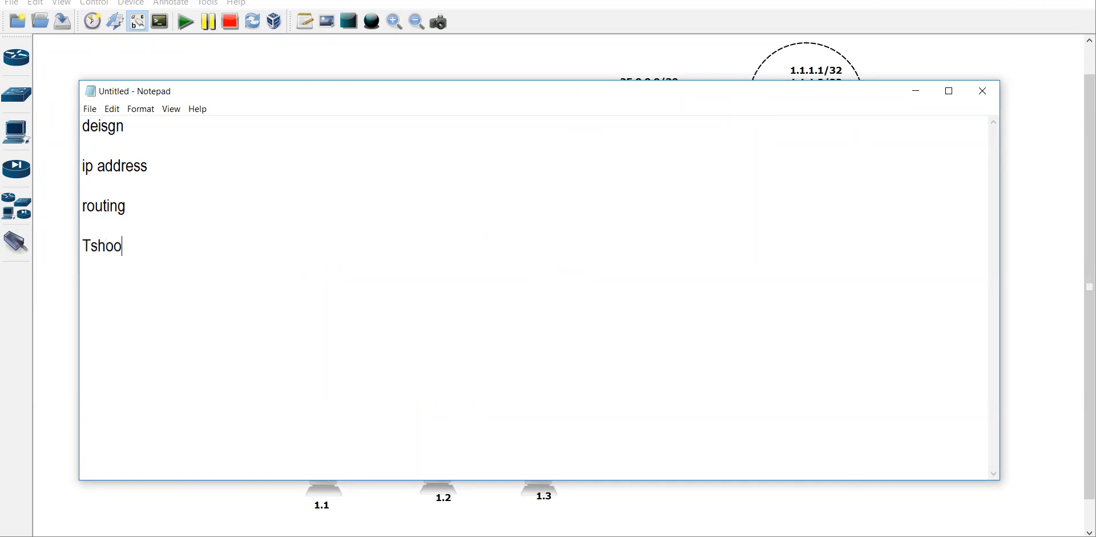
Close the Notepad outline and display the IP routing table in R2's console
click(975, 94)
click(586, 286)
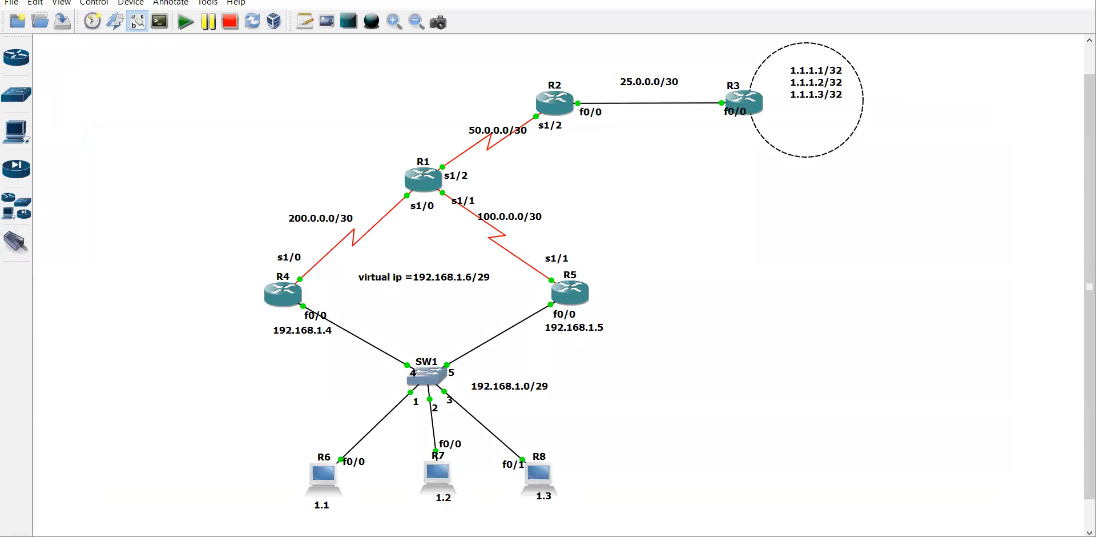
click(890, 517)
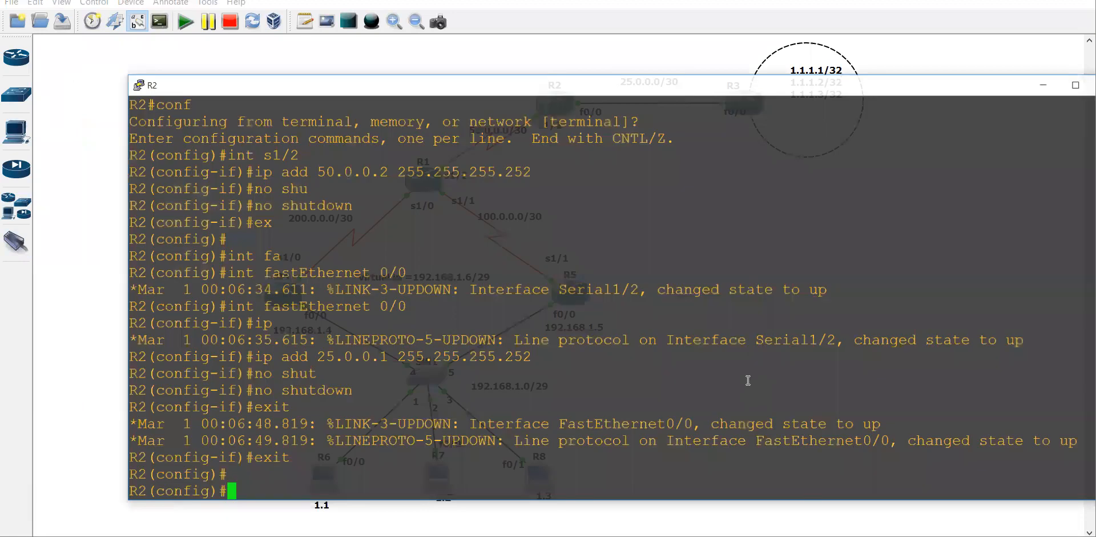
text(do sh ip ro)
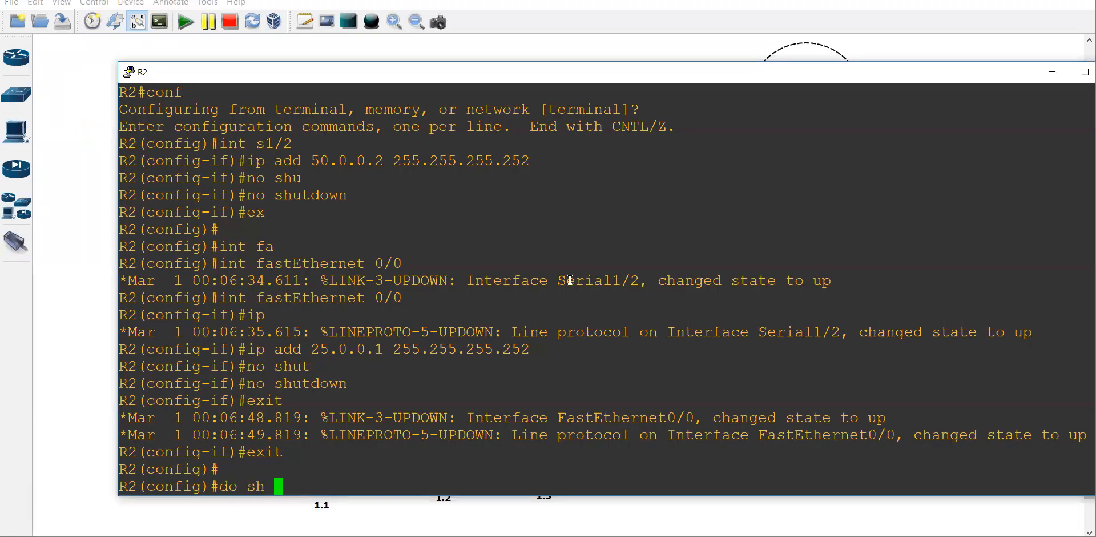
key(Return)
Start EIGRP 100 on R2 and advertise network 50.0.0.0 with wildcard 0.0.0.3
text(rou)
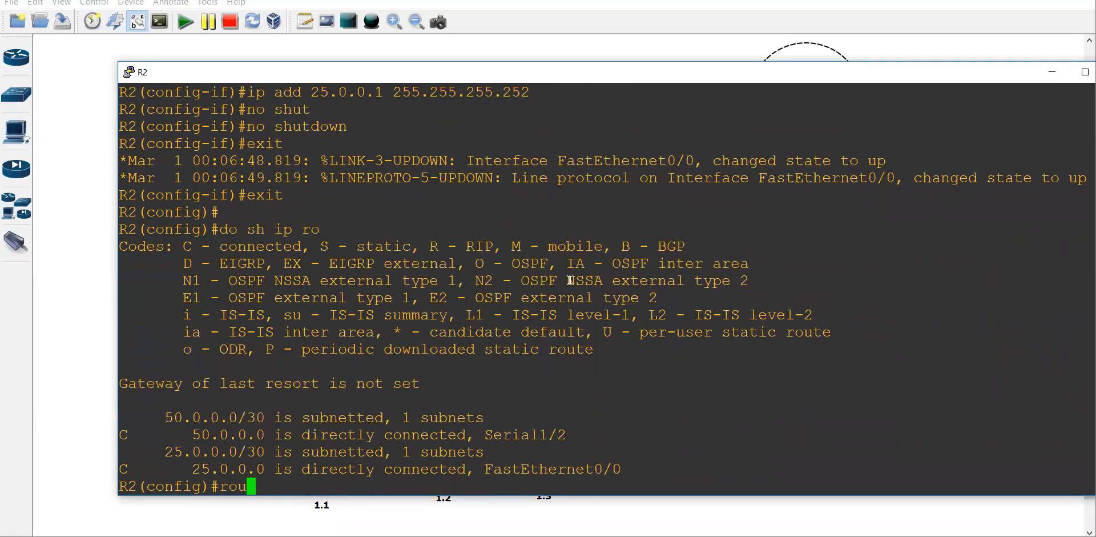
text(ter eig 100)
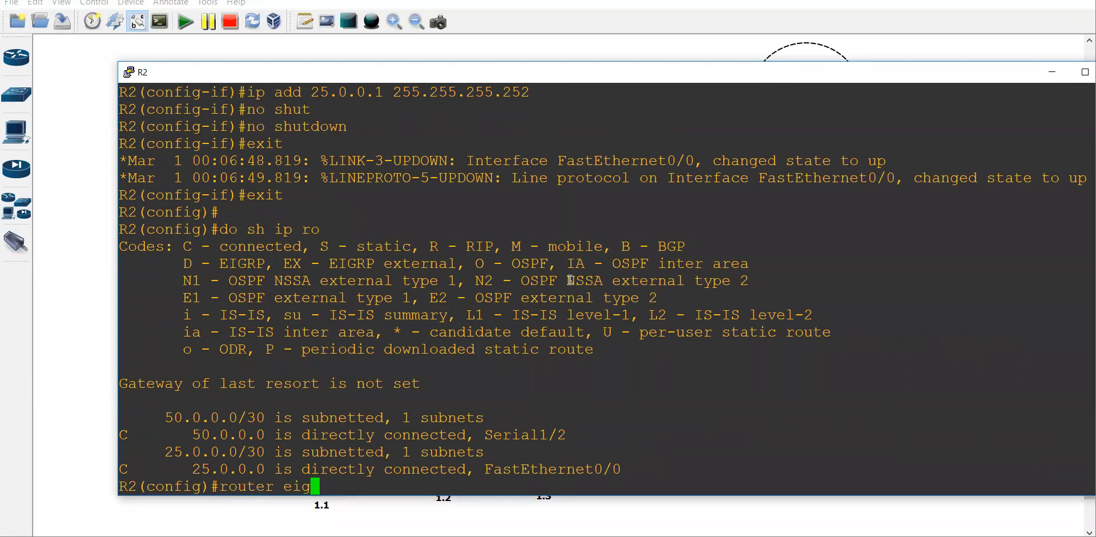
key(Return)
text(net )
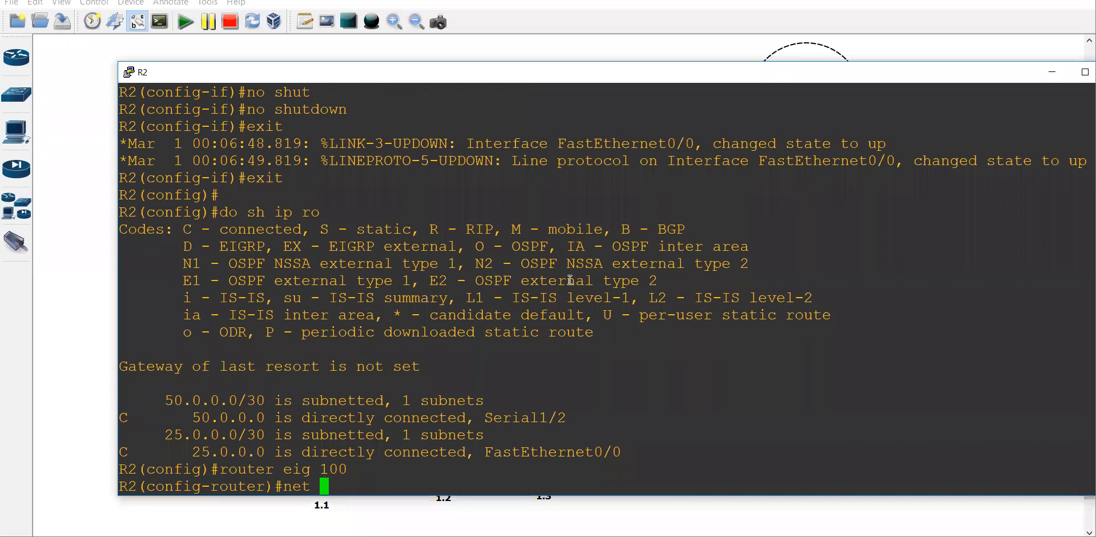
text(50.0.0.0 0.0.0.3)
key(Return)
Add network 25.0.0.0 with wildcard 0.0.0.3 to R2's EIGRP 100 process, disable auto-summary, and leave configuration mode
text(net 25.)
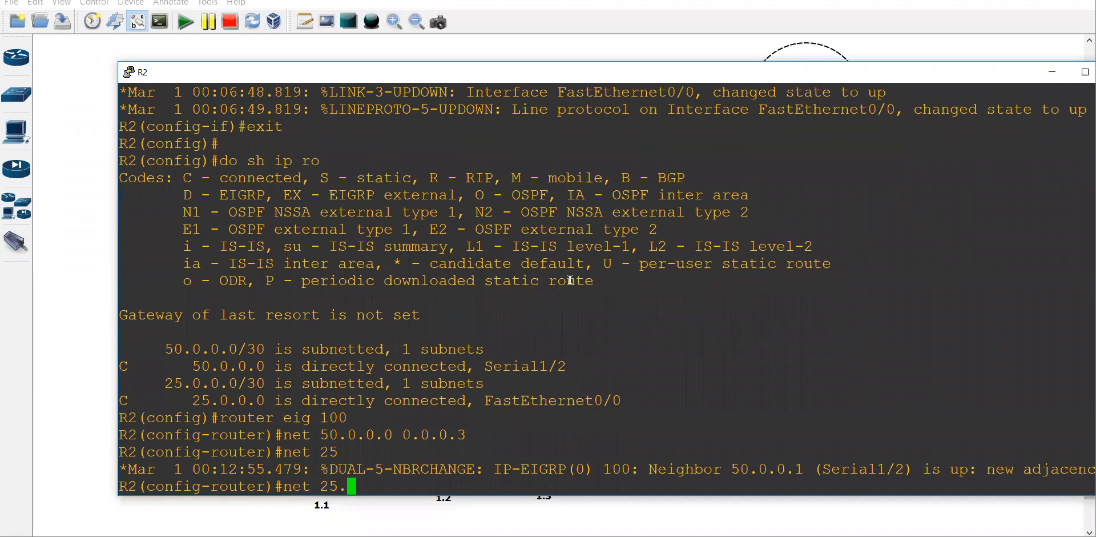
text(0.0.0 0.0.0.3)
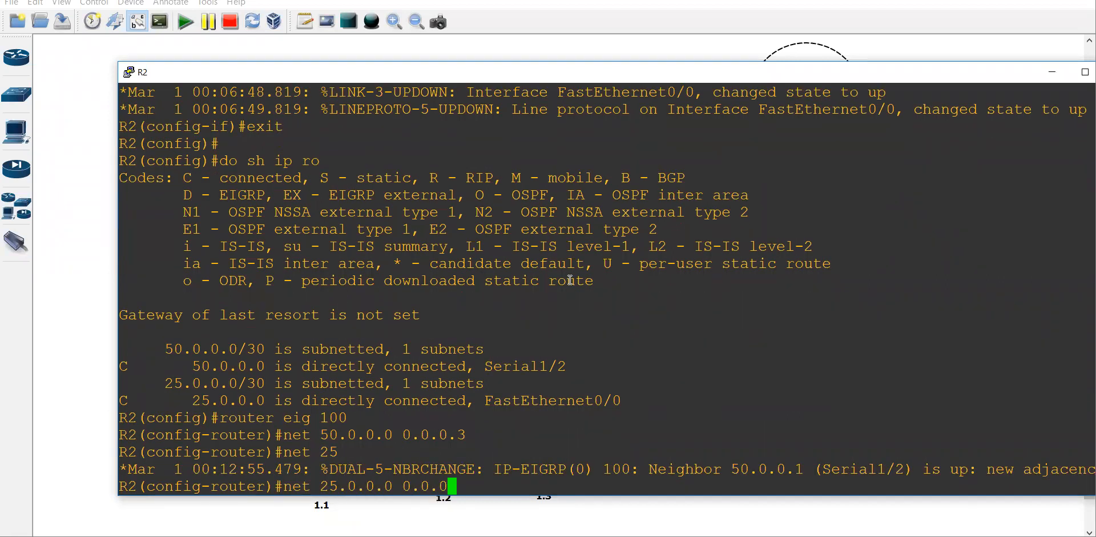
key(Return)
text(no au)
key(Tab)
key(Return)
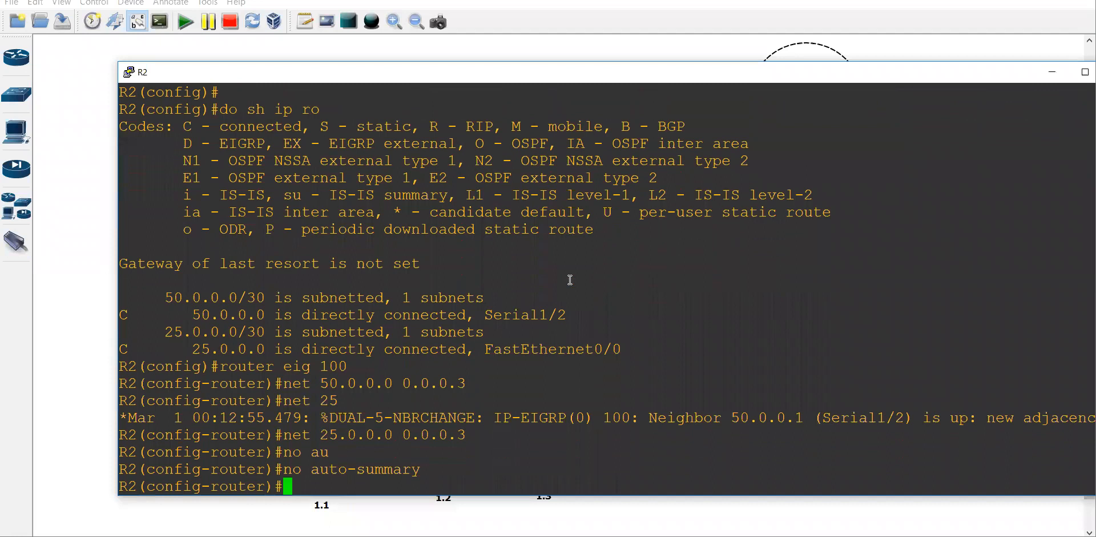
key(Return)
key(ctrl+z)
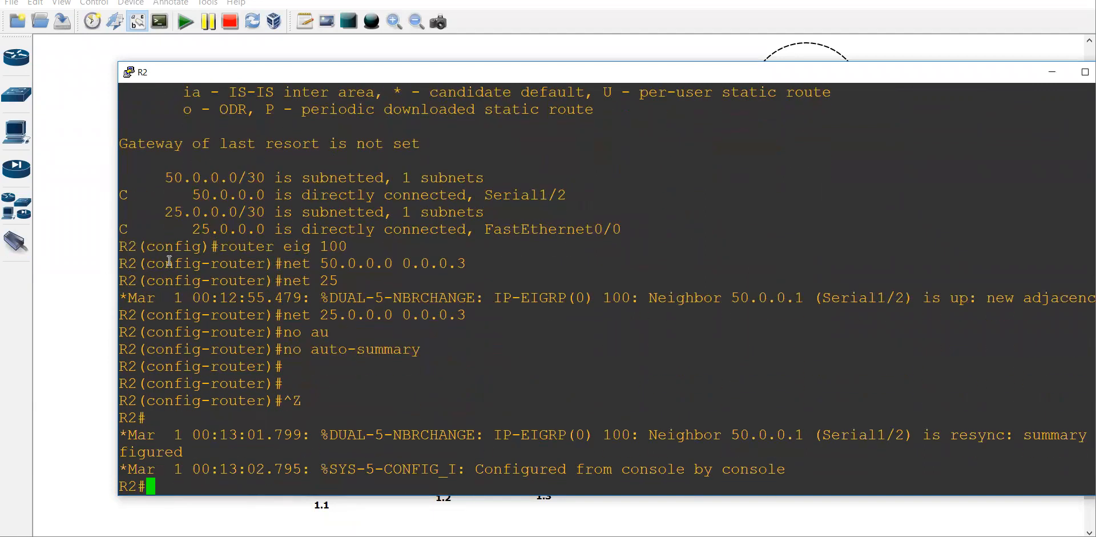
Switch to R3's console, start EIGRP 100 and advertise loopback address 1.1.1.1 with wildcard 0.0.0.0
click(83, 292)
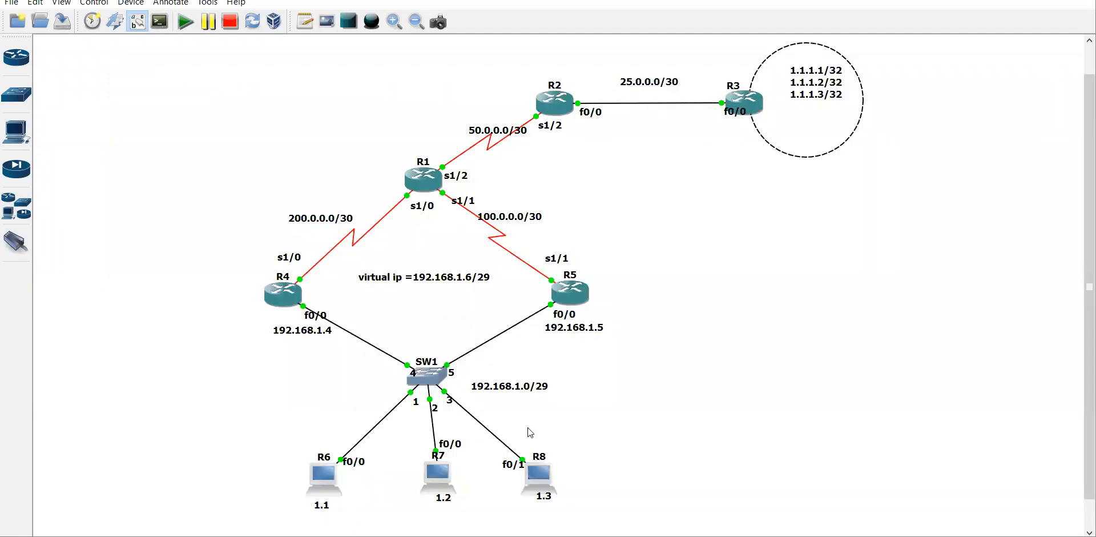
mouse_move(685, 536)
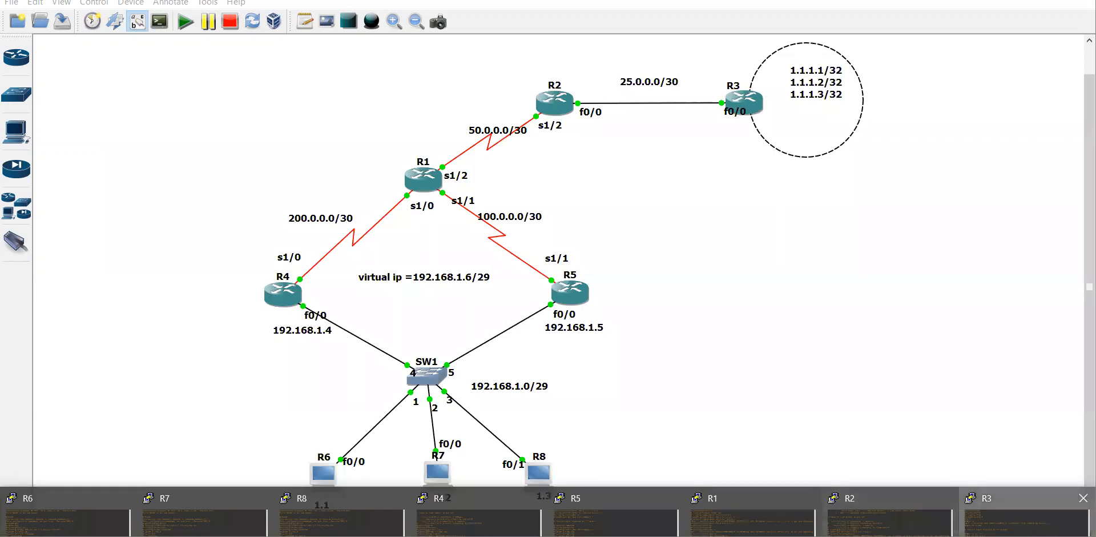
click(1016, 517)
text(conf)
key(Return)
key(Return)
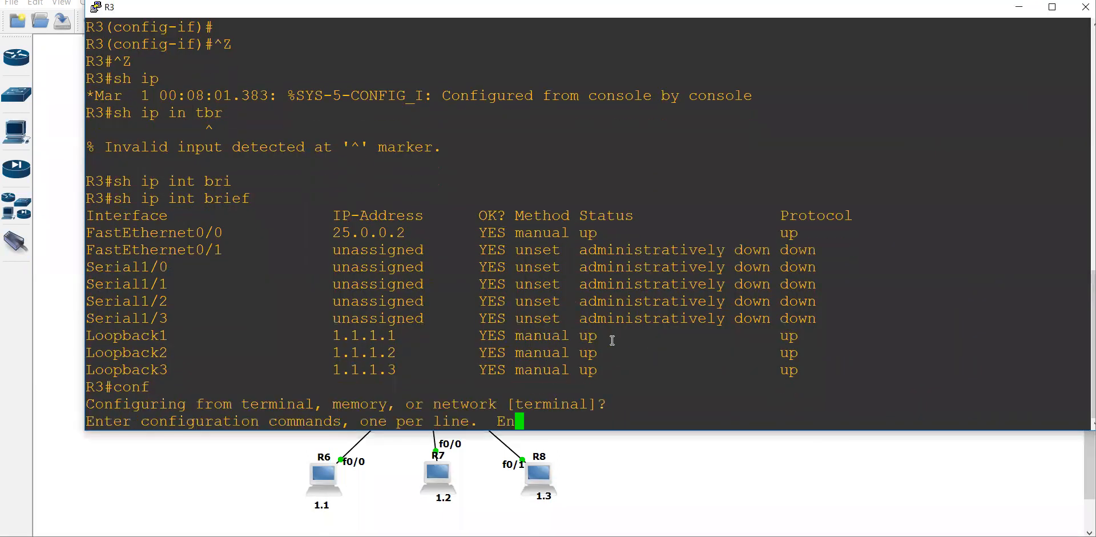
key(Return)
text(router eig 100)
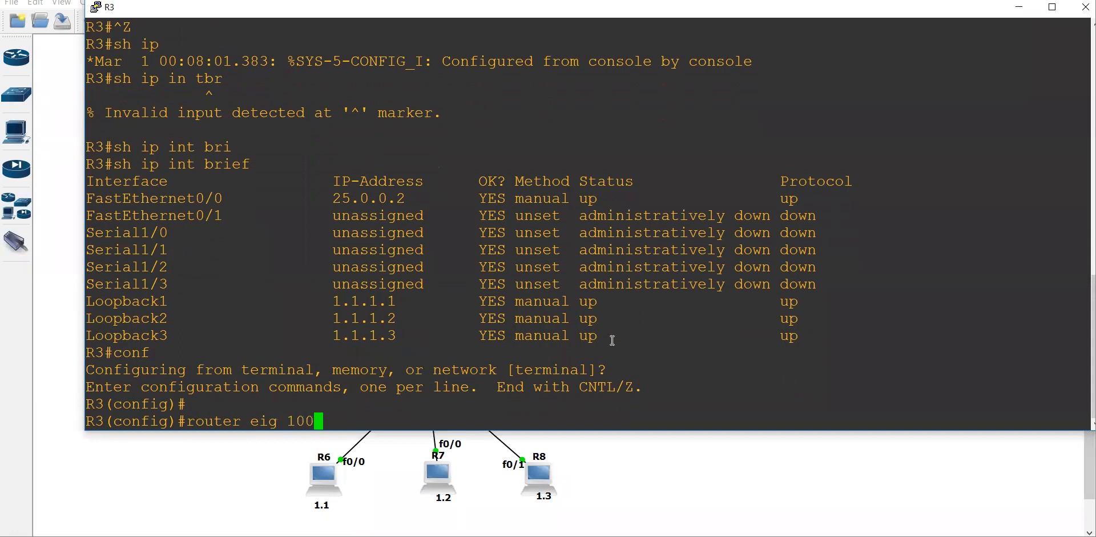
key(Return)
text(net)
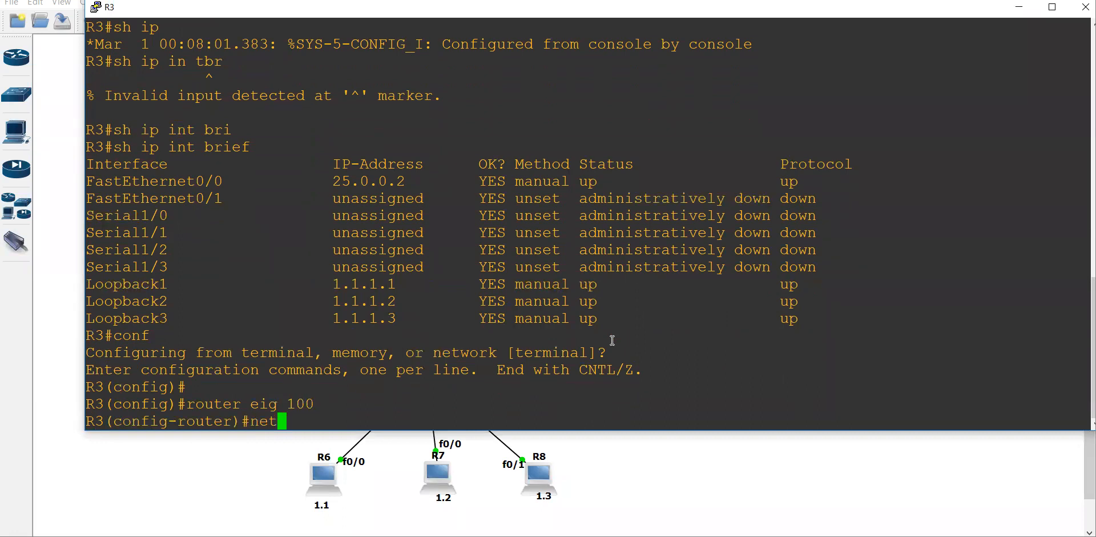
text( 1.1.1.1 0.0.0.0)
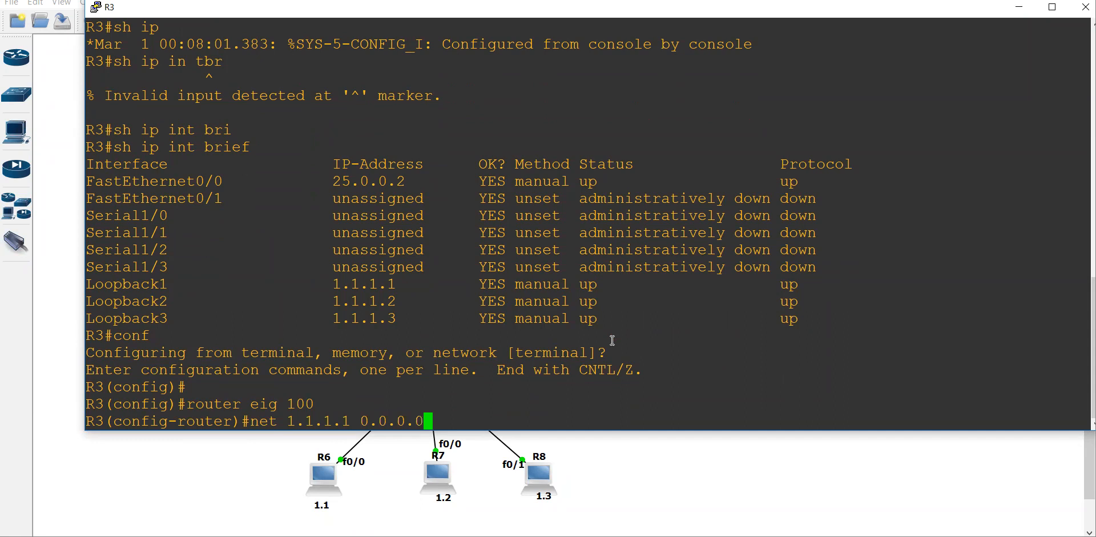
key(Return)
Advertise loopback address 1.1.1.2 with wildcard 0.0.0.0 in R3's EIGRP 100 process
key(Up)
key(Left)
key(Left)
key(Left)
key(Left)
key(Left)
key(Left)
key(Left)
key(Left)
key(BackSpace)
text(2)
key(Return)
Advertise loopback address 1.1.1.3 with wildcard 0.0.0.0 in R3's EIGRP 100 process
key(Up)
key(Left)
key(Left)
key(Left)
key(Left)
key(Left)
key(Left)
key(Left)
key(Left)
key(BackSpace)
text(3)
key(Return)
Add network 25.0.0.0 with wildcard 0.0.0.3 to R3's EIGRP 100 process
text(net 25,)
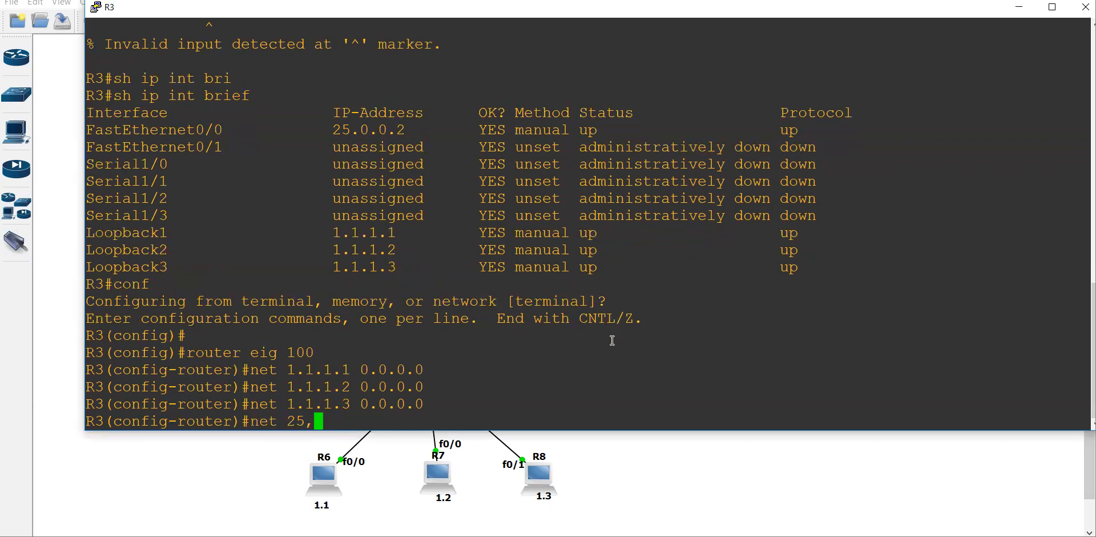
key(BackSpace)
text(.0.0.0 0.0.0.3)
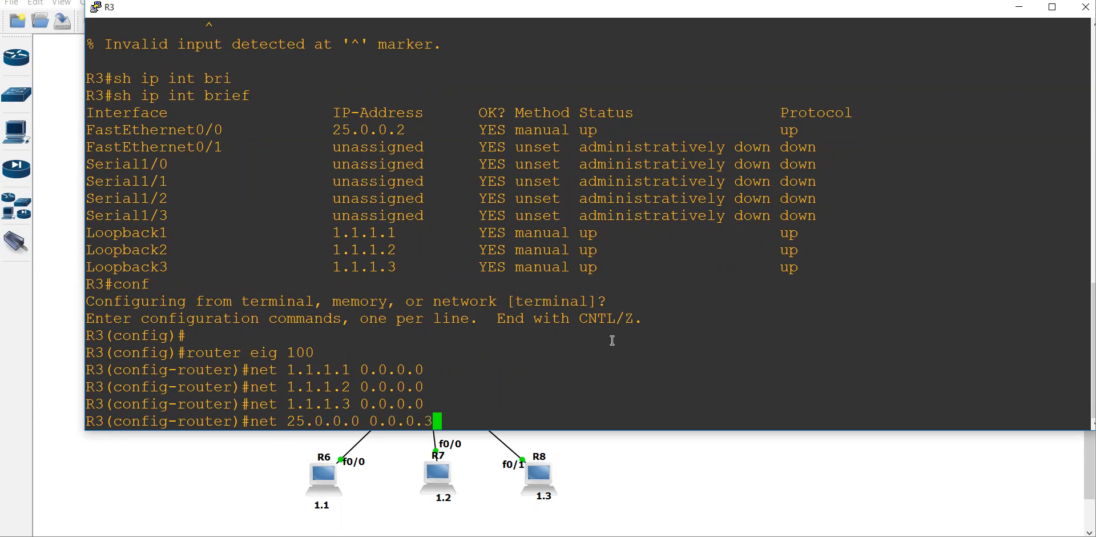
key(Return)
Disable auto-summary for EIGRP 100 on R3 and leave configuration mode
text(no au)
key(Tab)
key(Return)
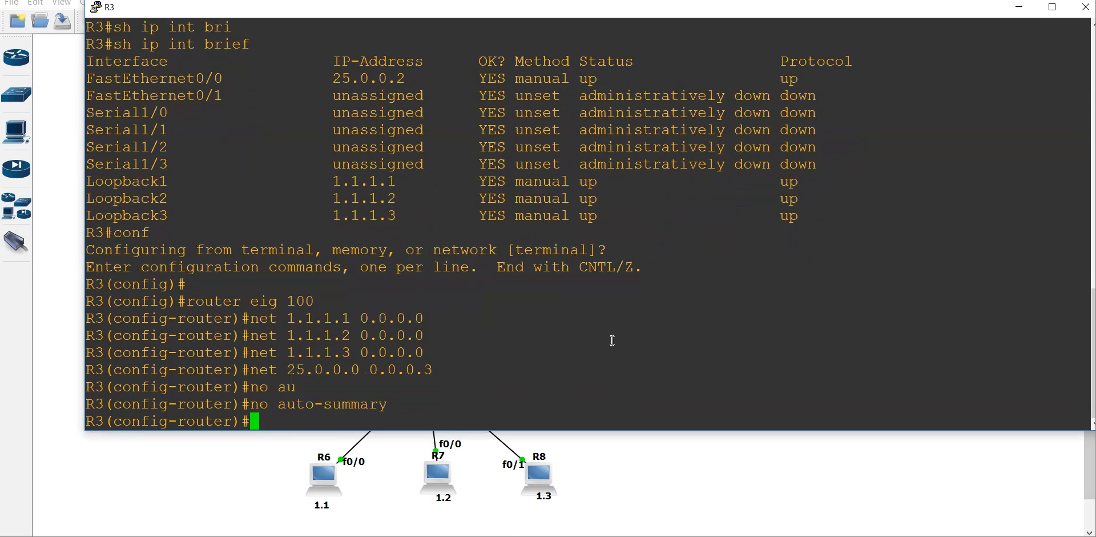
key(Return)
key(Return)
key(ctrl+z)
key(ctrl+z)
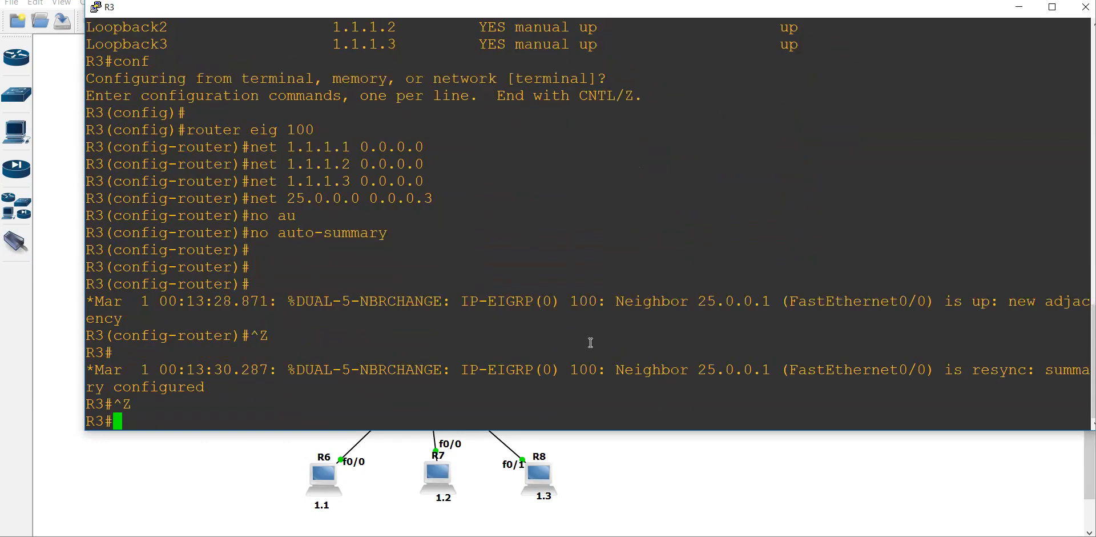
Return to the topology and shift the 192.168.1.4 address label under R4 slightly down and to the left
key(alt+Tab)
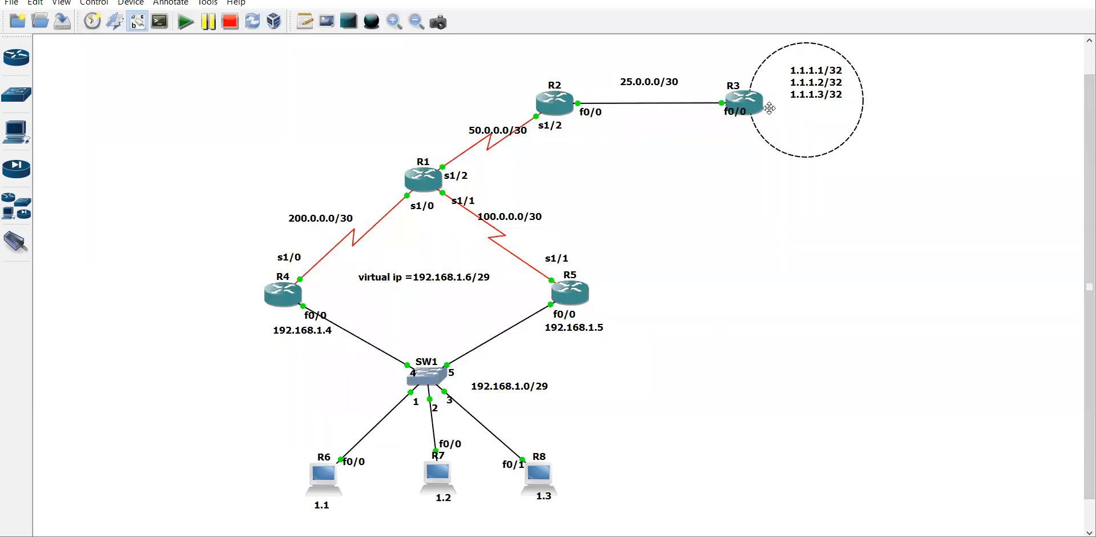
drag(905, 38, 242, 532)
click(164, 439)
drag(258, 440, 613, 524)
click(637, 501)
drag(296, 332, 291, 336)
Open R6's console, set its default gateway to 192.168.1.4, and leave configuration mode
click(323, 484)
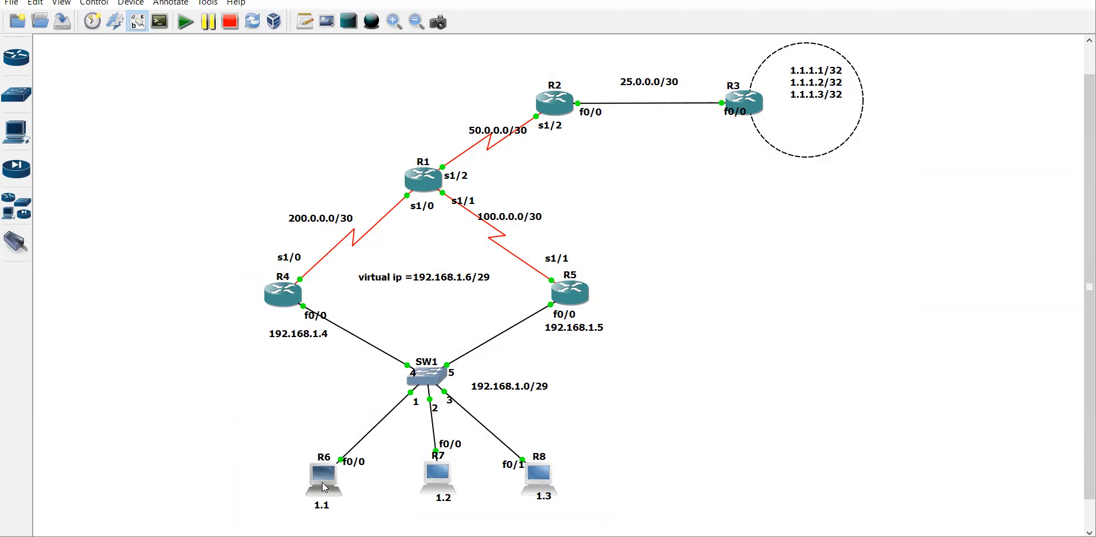
right_click(509, 536)
click(510, 536)
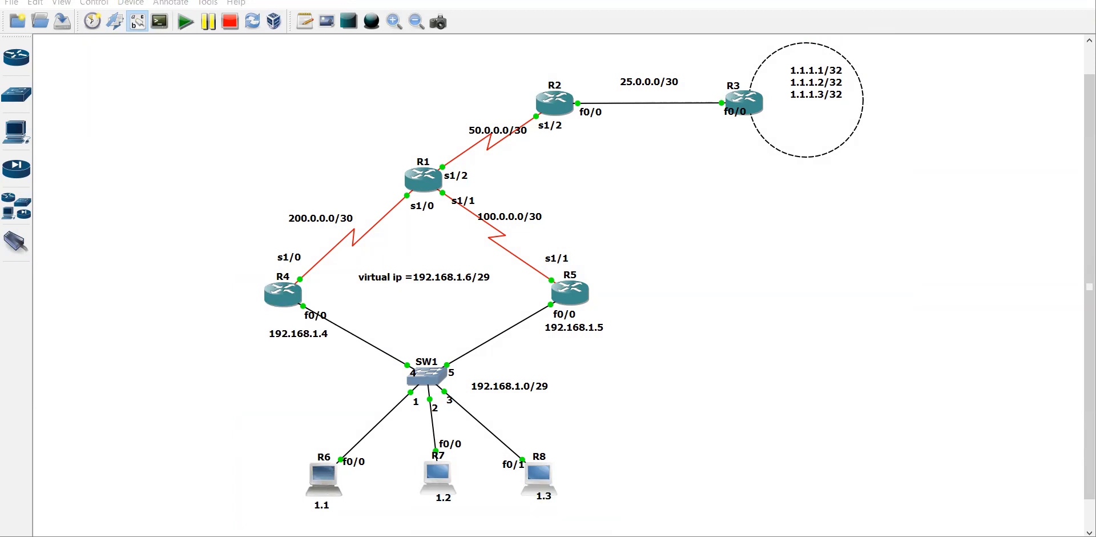
double_click(327, 478)
text(ip def)
key(Tab)
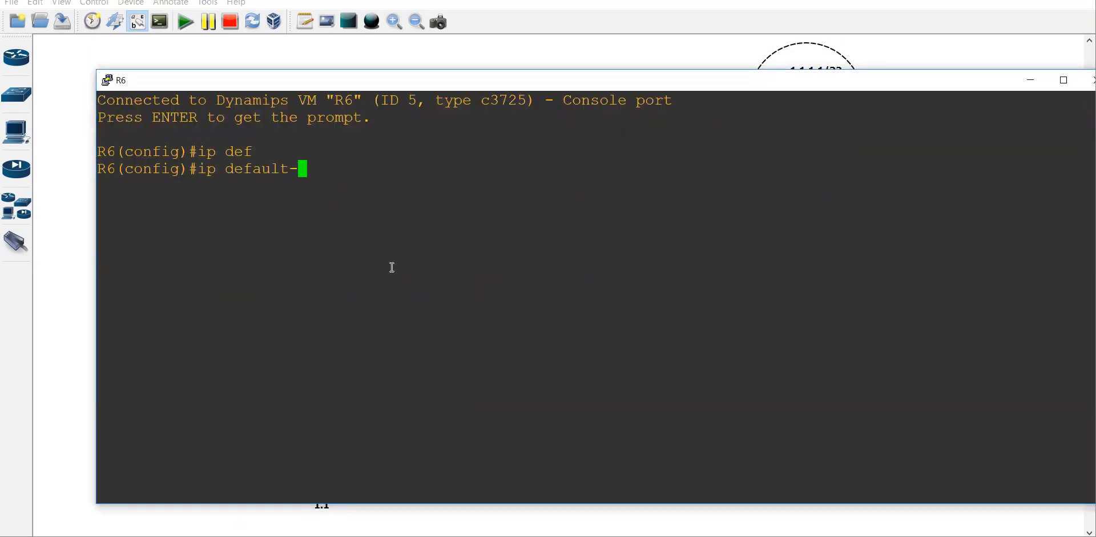
text(g)
key(Tab)
text(192.168.1.4)
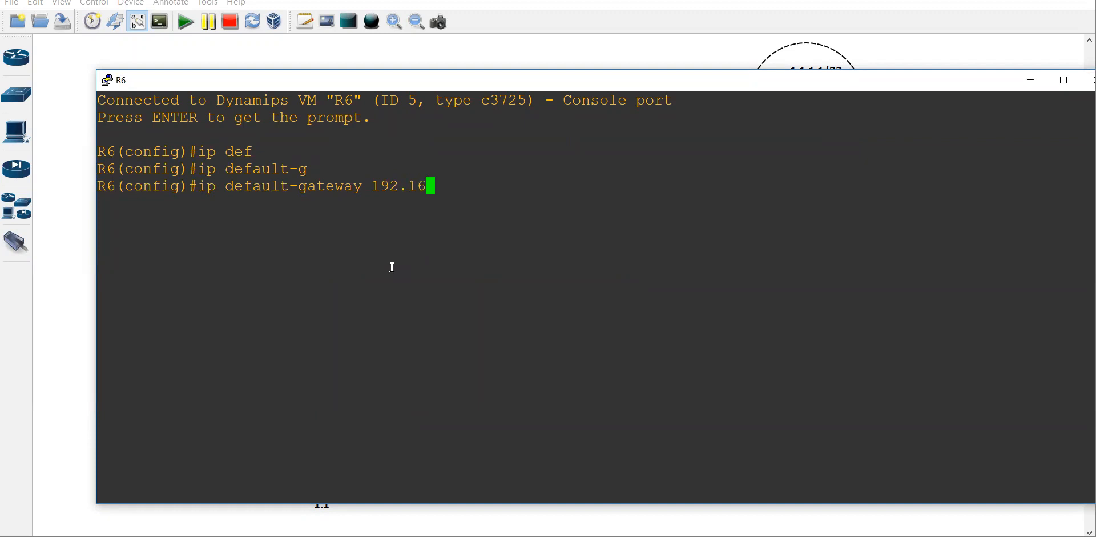
key(Return)
key(Return)
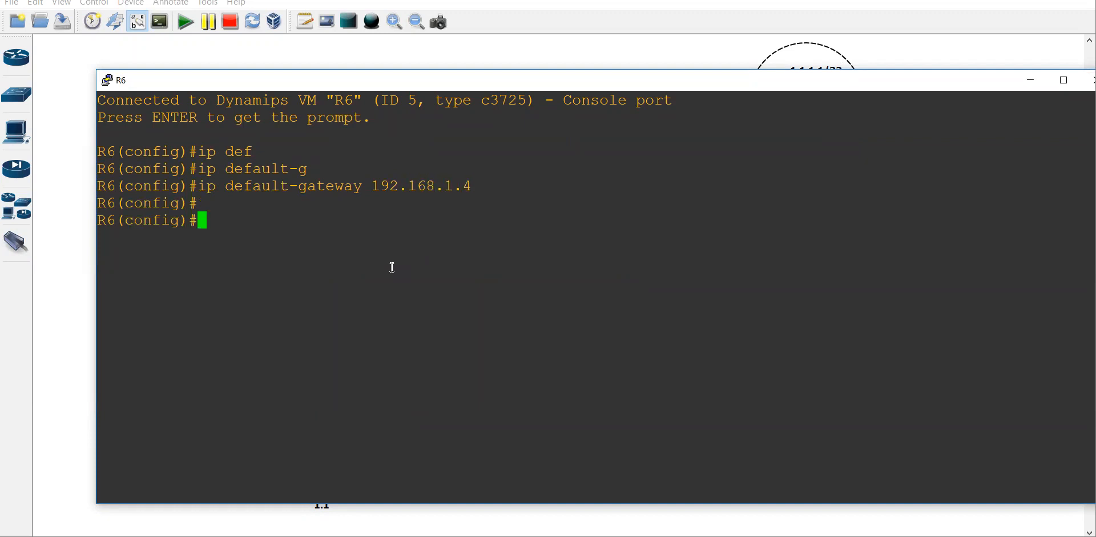
key(Return)
key(ctrl+z)
key(ctrl+z)
Ping 1.1.1.1 from R6 twice to test connectivity to R3's loopback
text(ping)
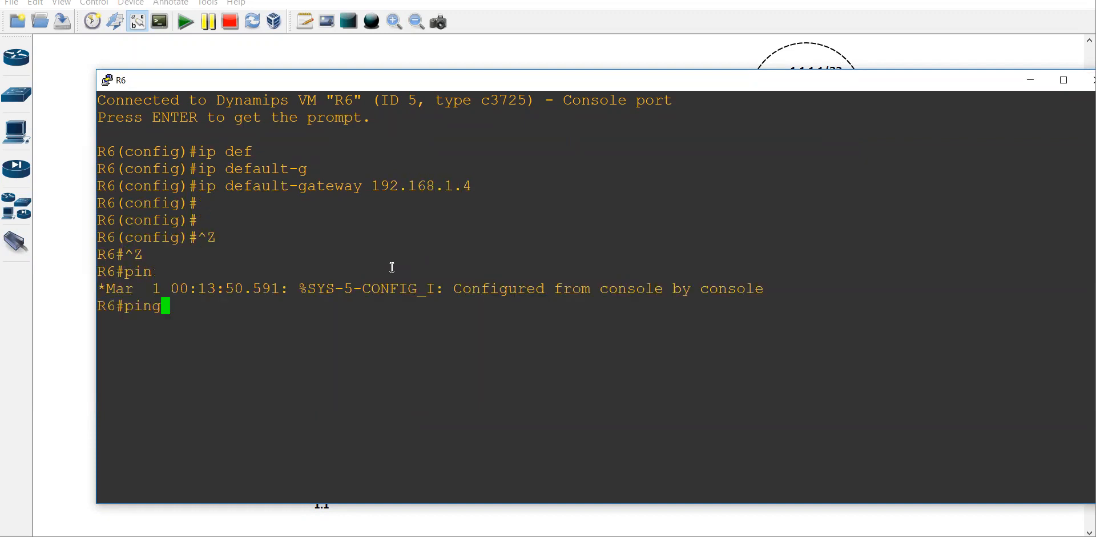
text( 1.1.1.1)
key(Return)
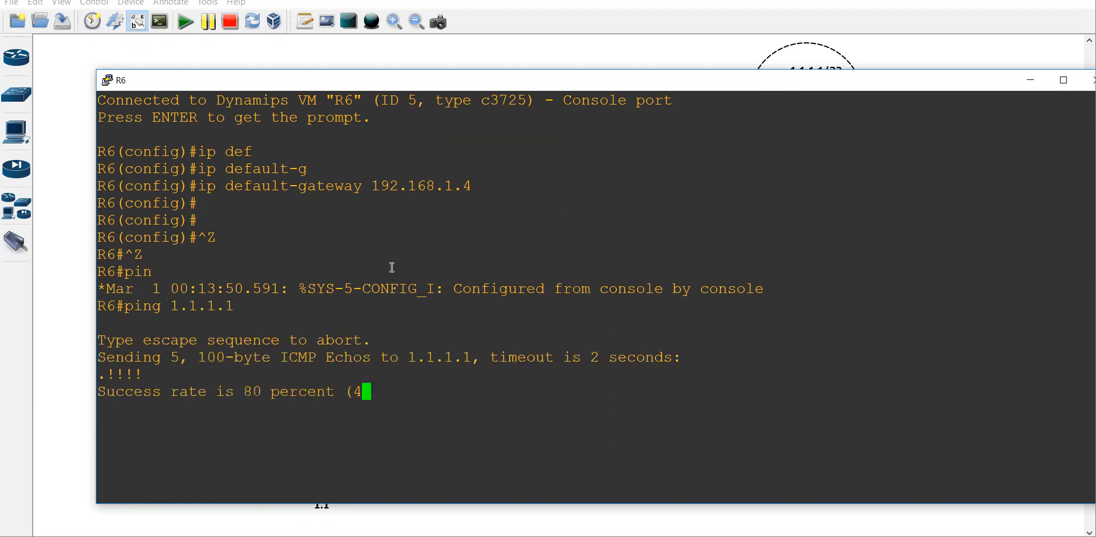
key(Return)
key(Return)
key(Up)
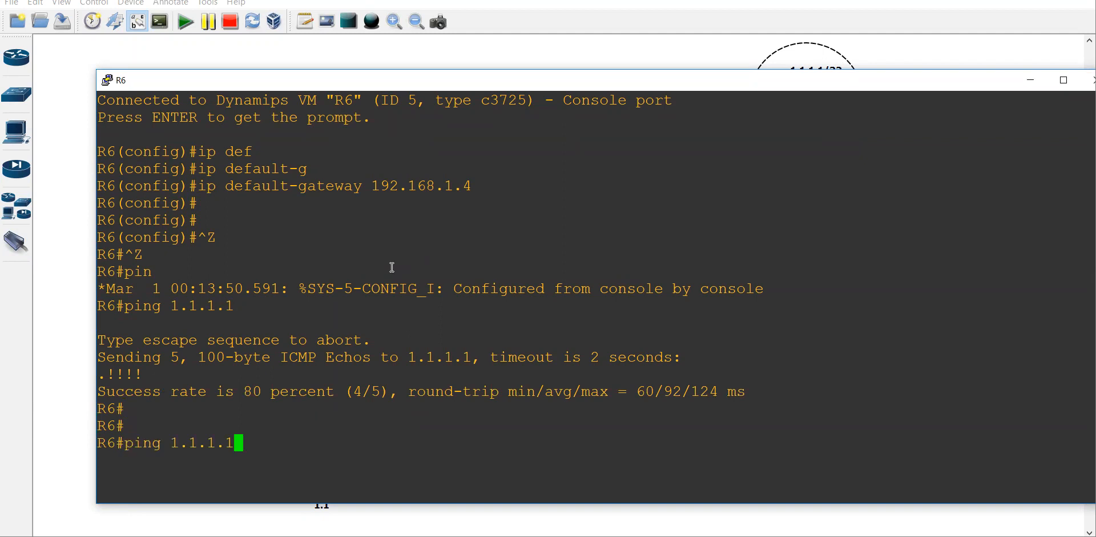
key(Return)
Trace the route from R6 to 1.1.1.1 and highlight the first hop in the output
text(trac)
key(Tab)
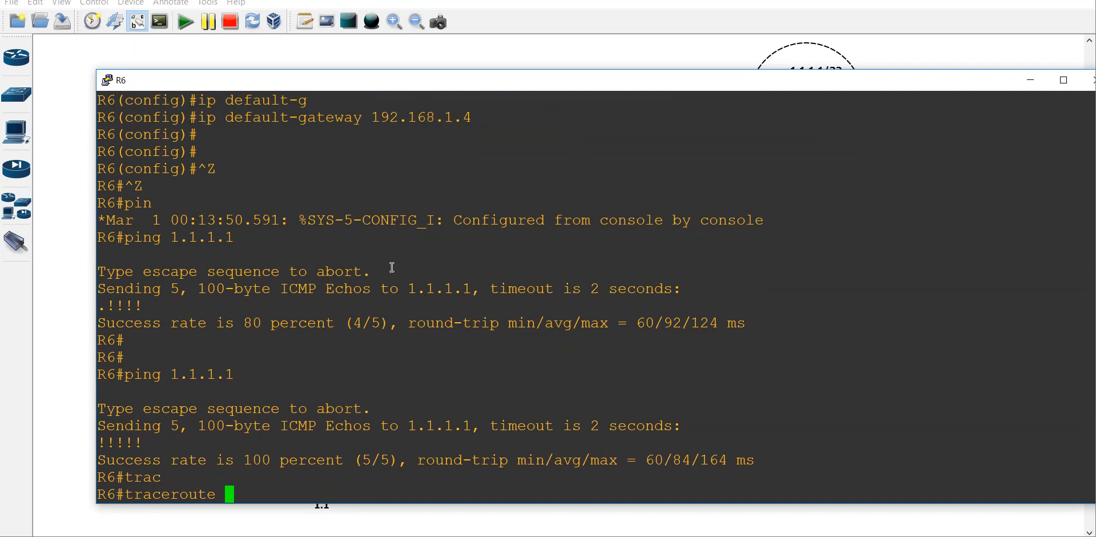
text(1.1.1.1)
key(Return)
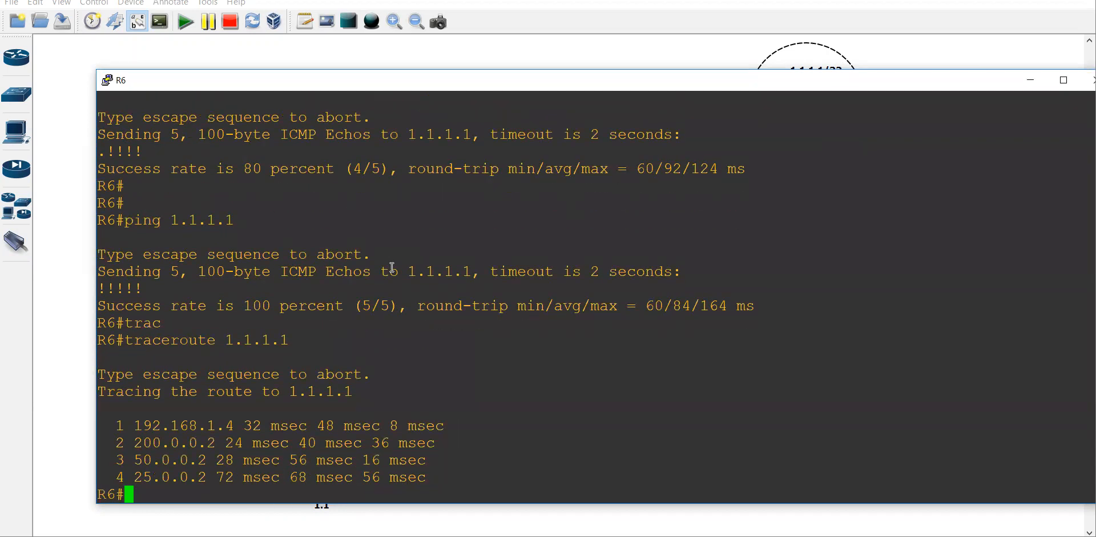
mouse_move(137, 425)
mouse_down()
mouse_move(234, 425)
mouse_move(132, 428)
mouse_up()
click(236, 425)
Open R7's console, set its default gateway to 192.168.1.5, and leave configuration mode
click(82, 407)
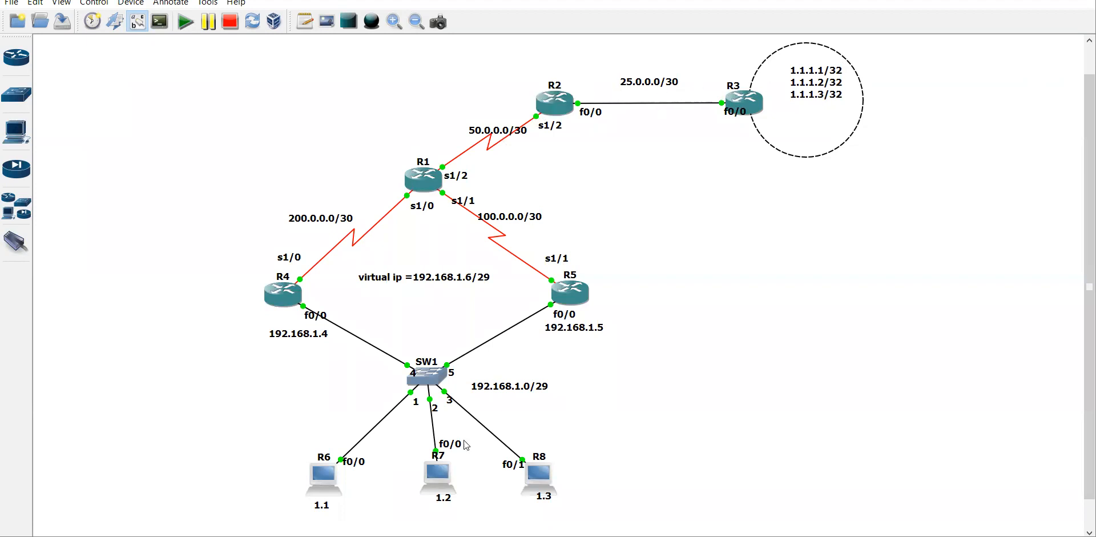
click(354, 536)
click(218, 509)
double_click(448, 481)
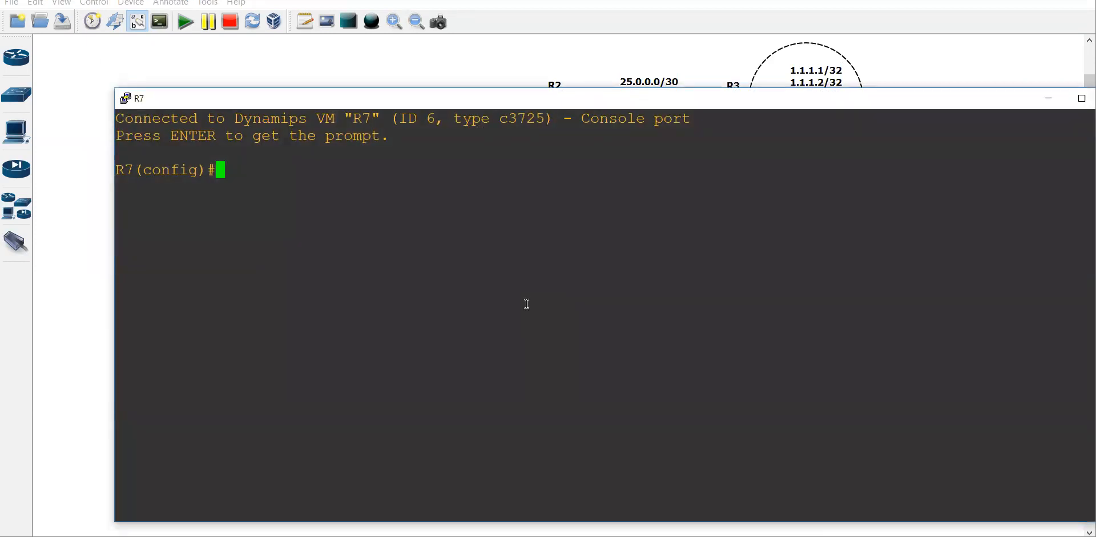
text(ip def)
key(Tab)
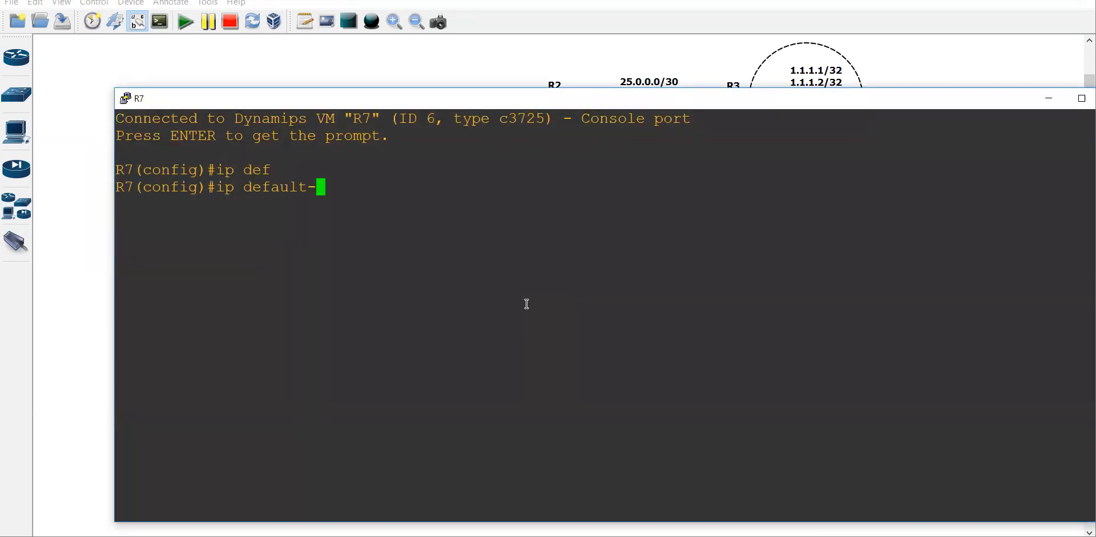
text(g)
key(Tab)
text(192.168.1.5)
key(Return)
key(Return)
key(ctrl+z)
key(ctrl+z)
Ping 1.1.1.1 from R7 to test connectivity to R3's loopback
text(confing 1.1.1.1)
key(Return)
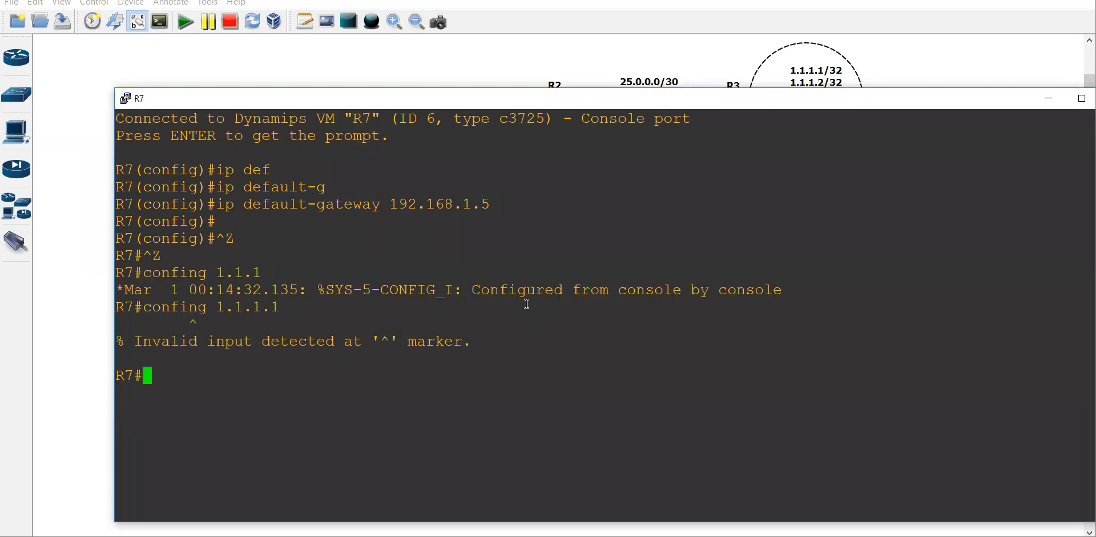
key(Up)
key(Left)
key(Left)
key(Left)
key(Left)
key(Left)
key(Left)
key(Left)
key(Left)
key(Left)
key(Left)
key(Left)
key(BackSpace)
key(BackSpace)
key(BackSpace)
key(BackSpace)
text(p)
key(Return)
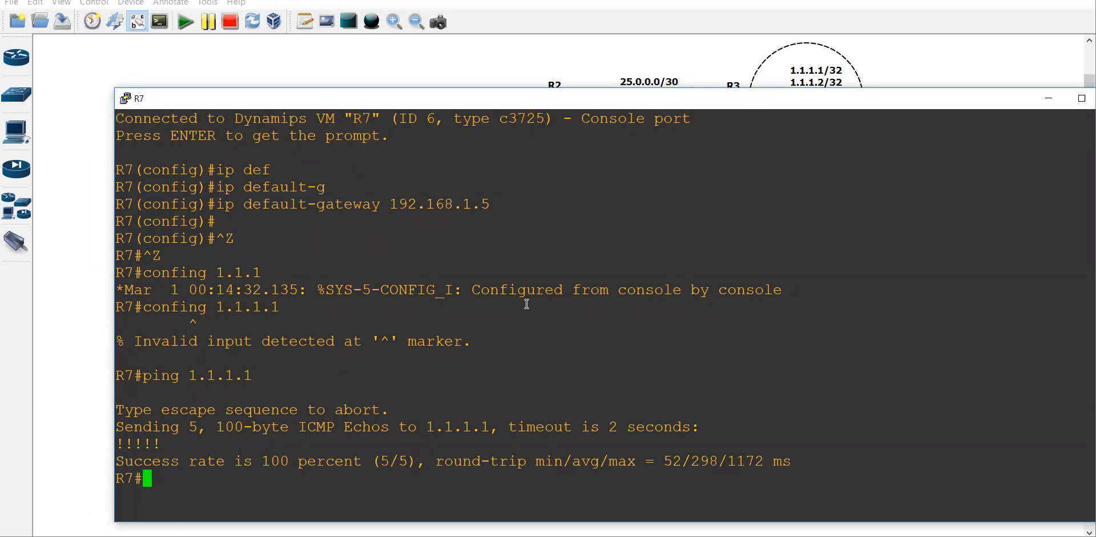
Trace the route from R7 to 1.1.1.1
text(tra)
key(Tab)
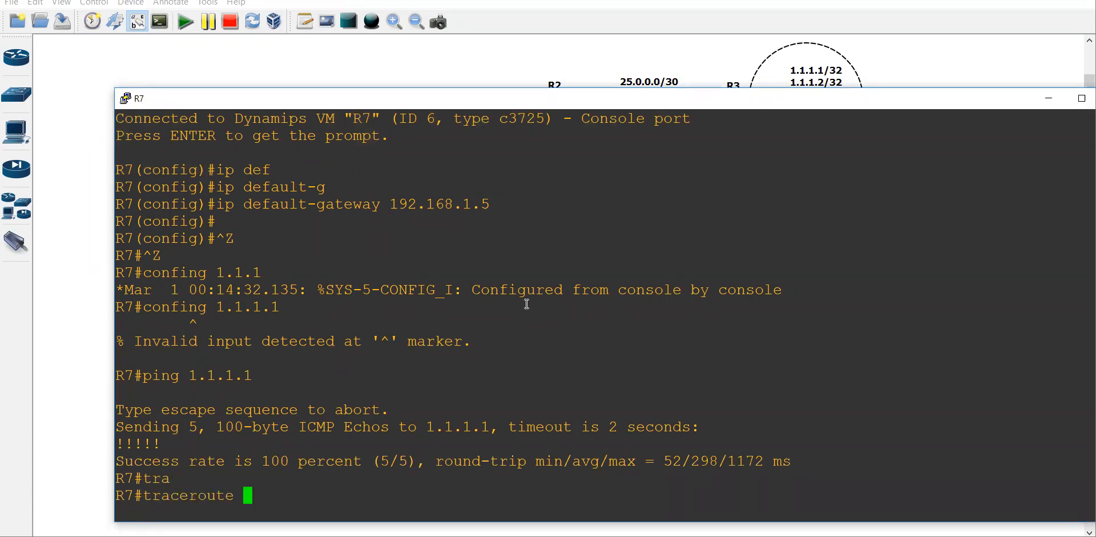
text(1.1.1.1)
key(Return)
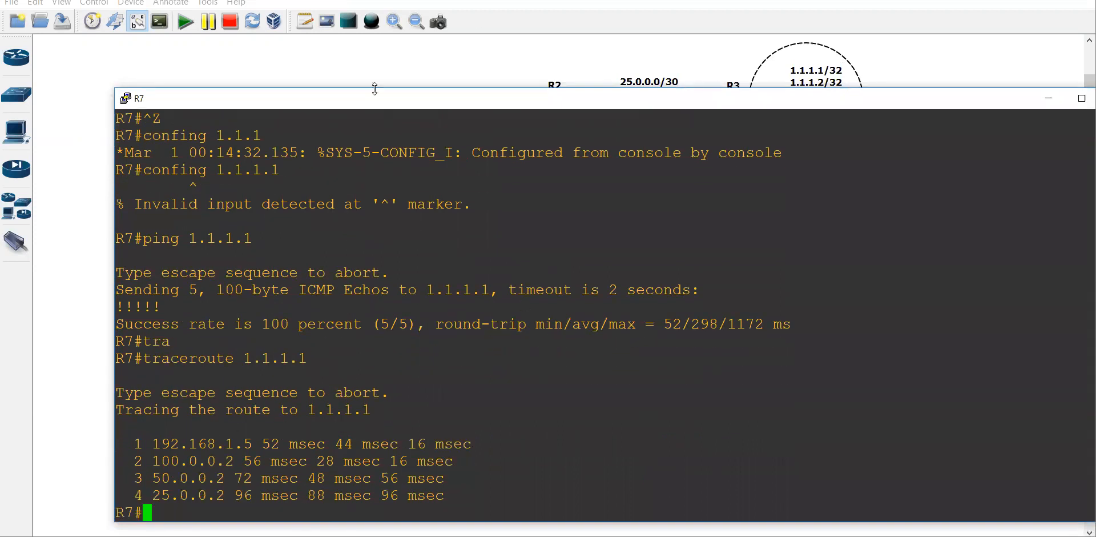
Bring R6's console above R7's and compare the first two hops of both traceroutes
click(426, 522)
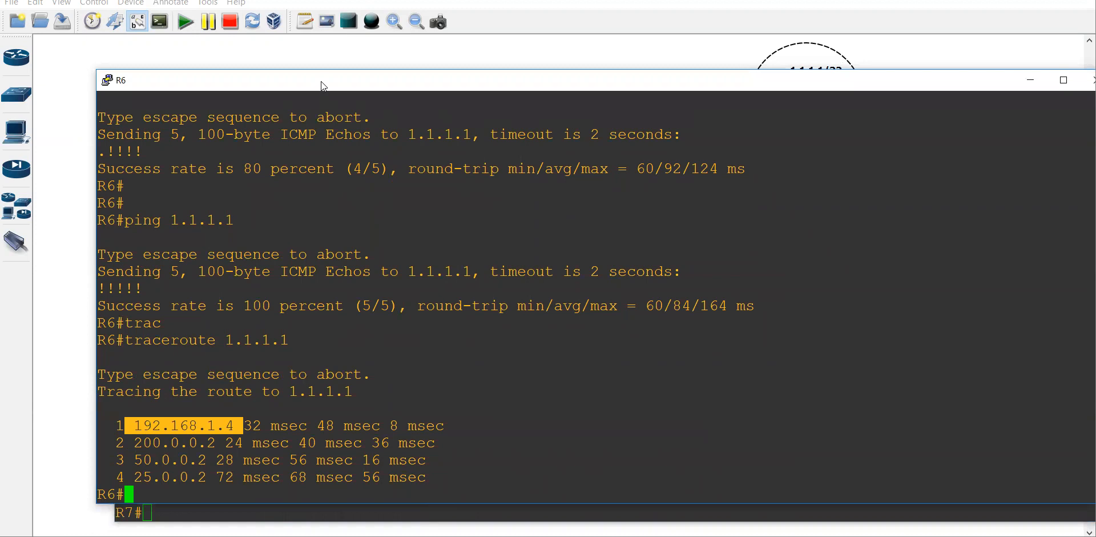
drag(321, 81, 293, 0)
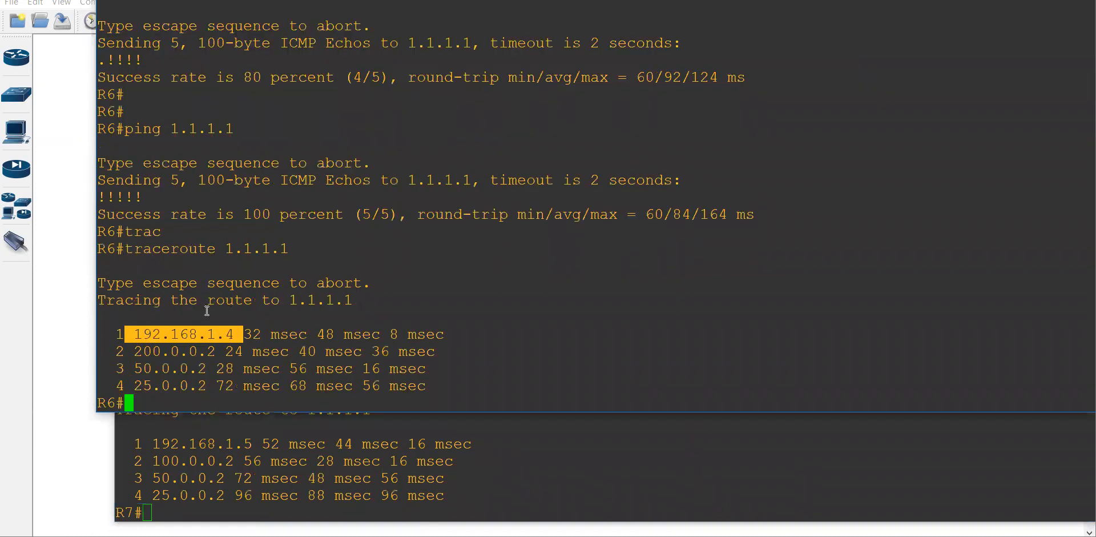
click(192, 388)
drag(131, 333, 360, 356)
click(302, 388)
drag(209, 334, 243, 334)
drag(153, 352, 234, 351)
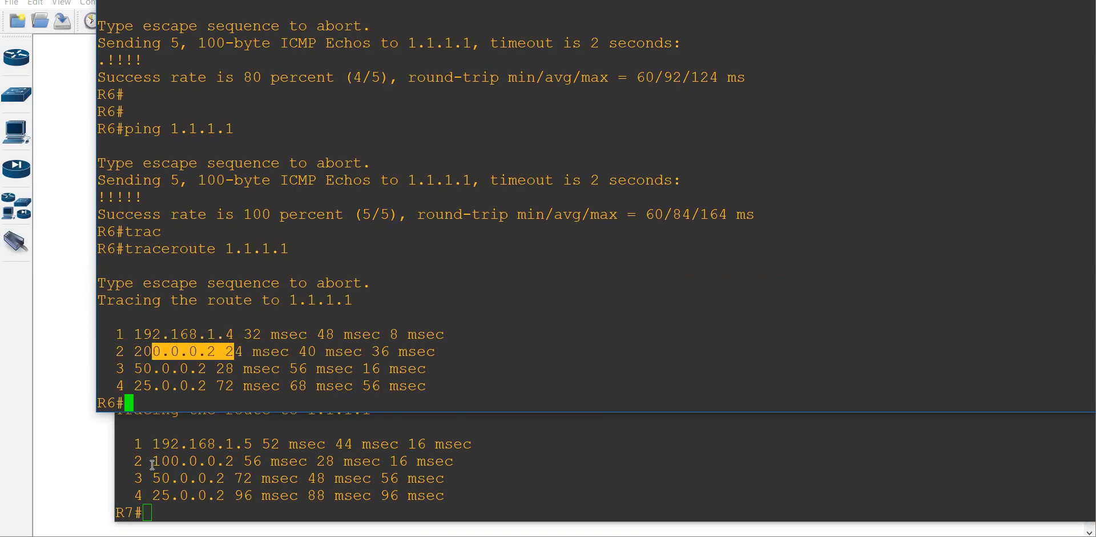
drag(147, 461, 192, 461)
Return to the topology and examine gateway routers R4 and R5 in relation to hosts R6 and R7
click(91, 446)
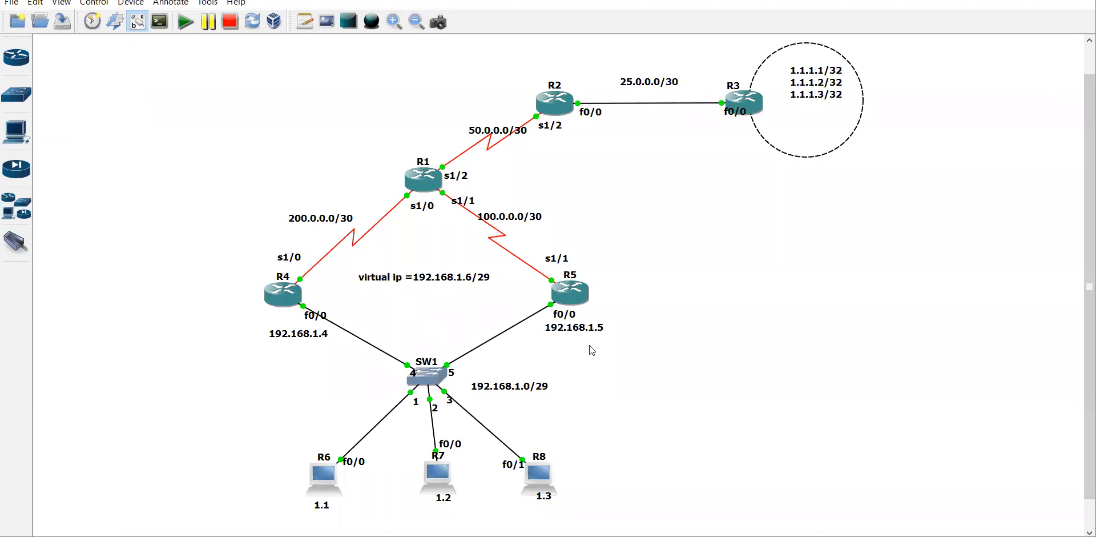
drag(615, 345, 616, 276)
drag(178, 246, 331, 347)
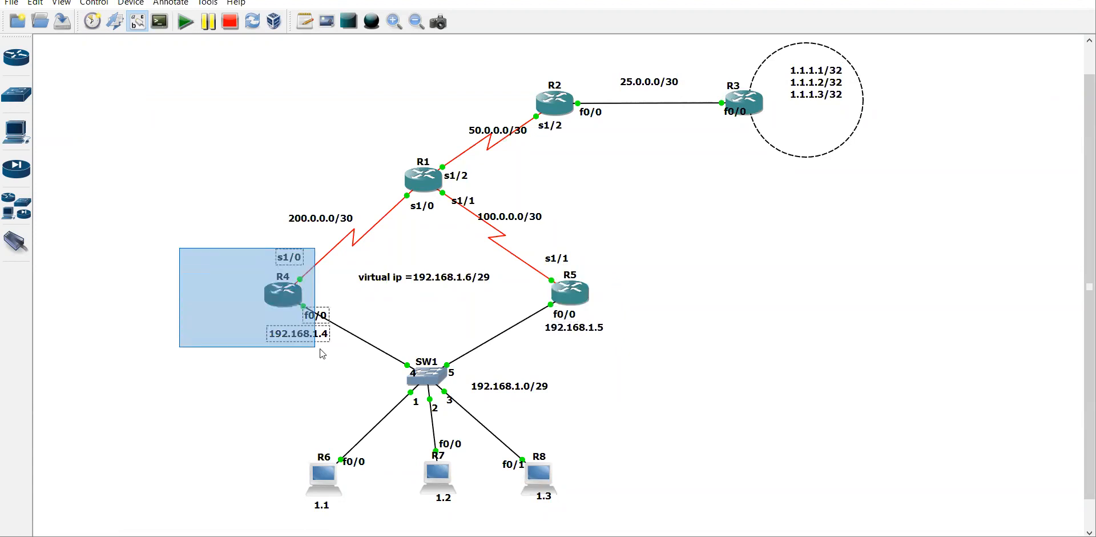
click(315, 397)
drag(272, 456, 367, 519)
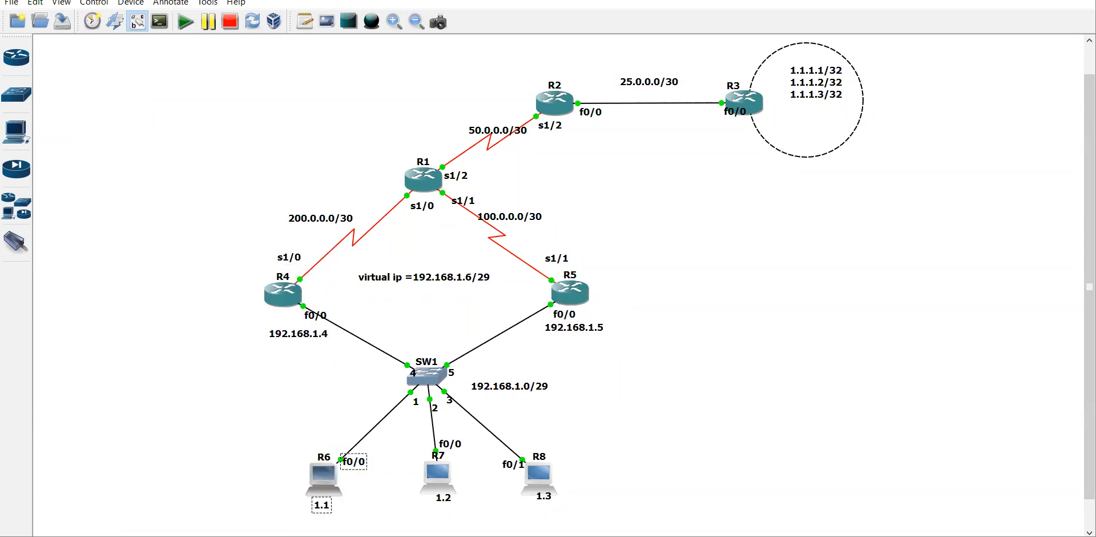
click(311, 412)
drag(249, 260, 338, 356)
drag(302, 413, 367, 513)
drag(401, 433, 471, 495)
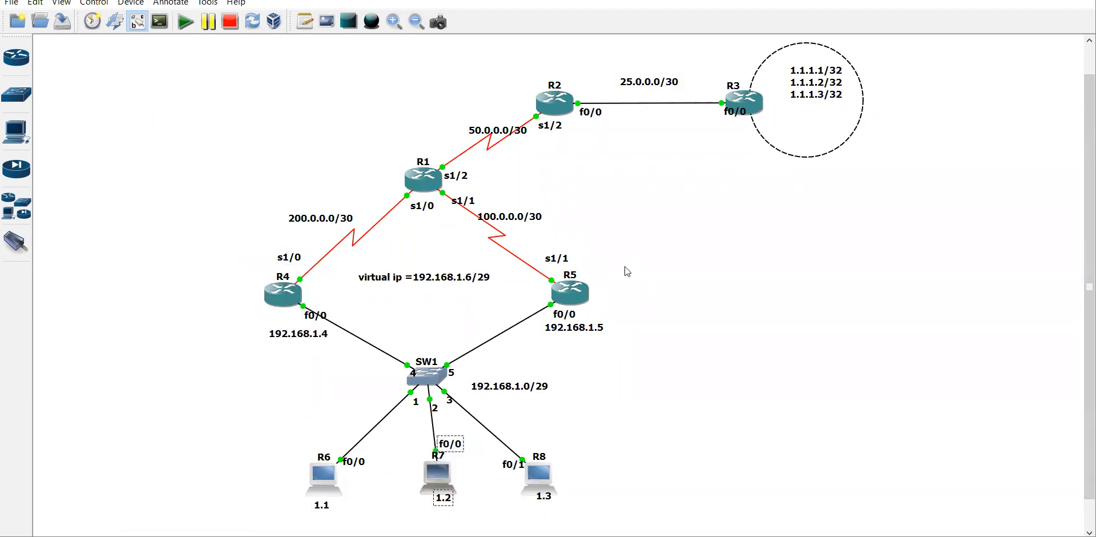
Return to R6's console, enter global configuration mode, and remove the default gateway 192.168.1.4
drag(625, 261, 551, 382)
click(656, 388)
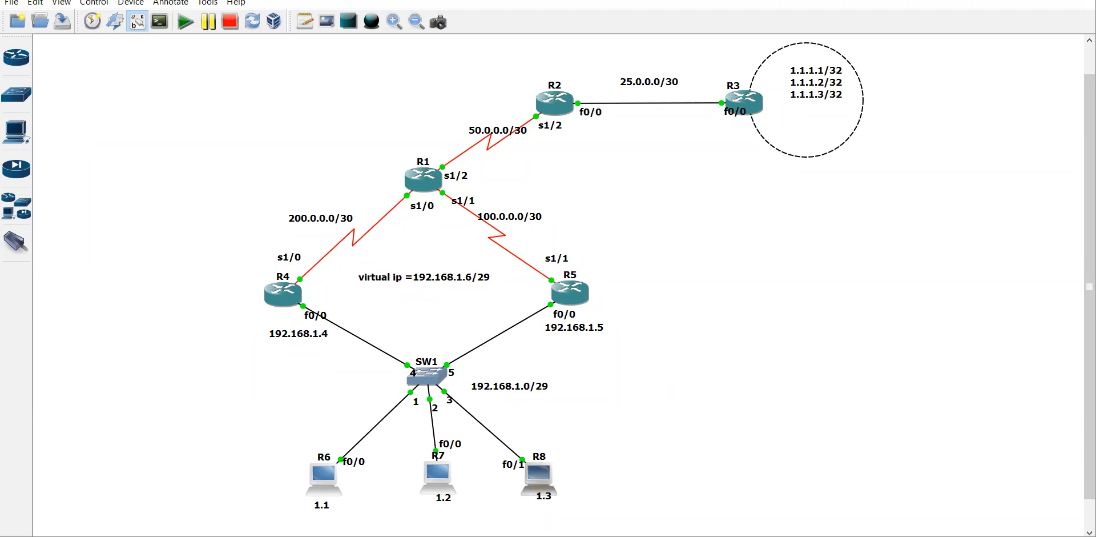
mouse_move(510, 535)
click(430, 514)
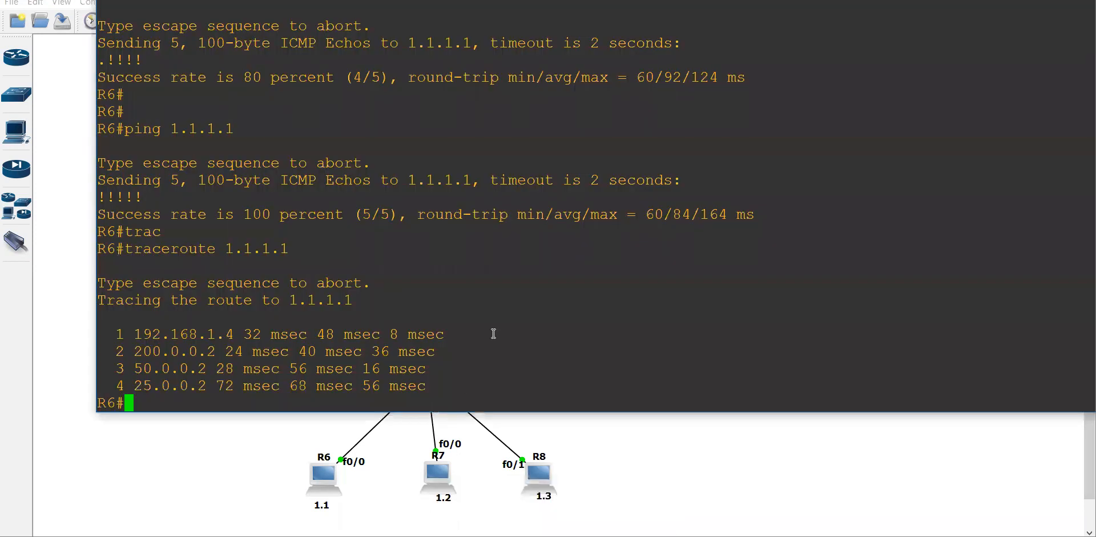
text(conf)
key(Return)
key(Return)
key(Return)
key(Up)
key(Up)
key(ctrl+a)
text(no)
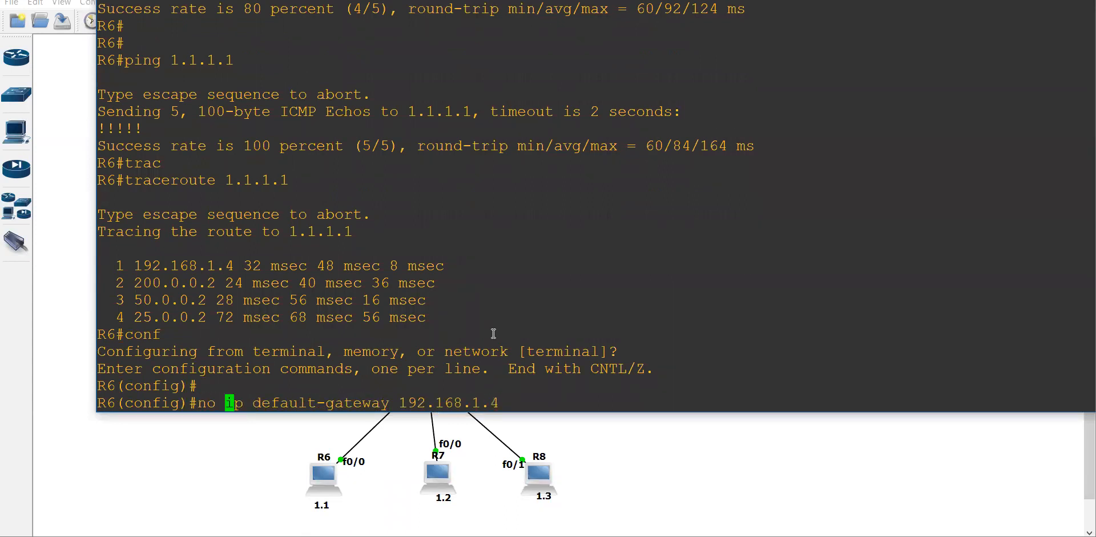
key(Return)
key(Return)
Set R6's default gateway to 192.168.1.6 and return to the topology
key(Up)
key(Up)
key(Up)
key(BackSpace)
text(6)
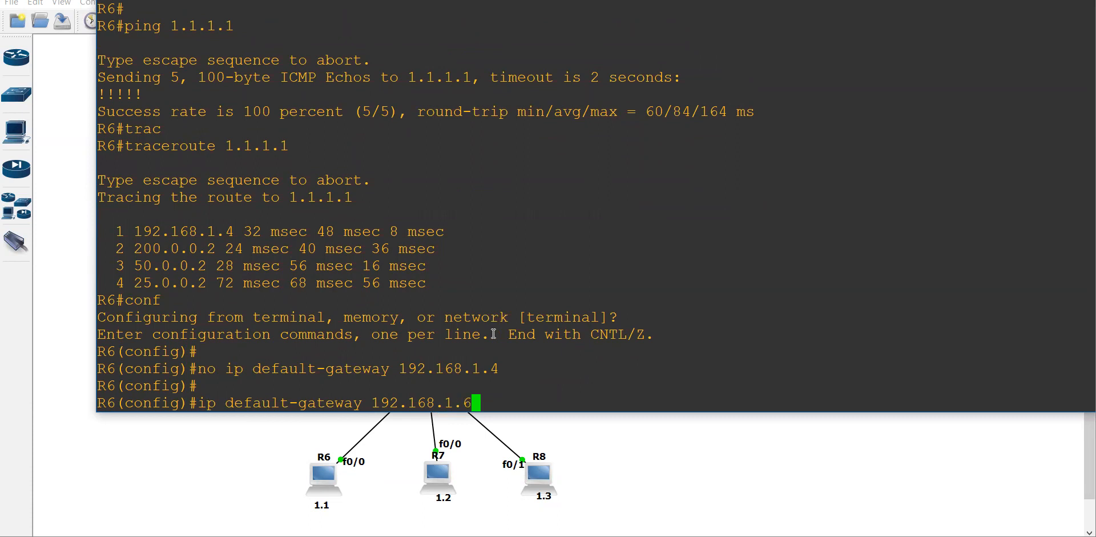
key(Return)
key(Return)
key(Return)
click(220, 462)
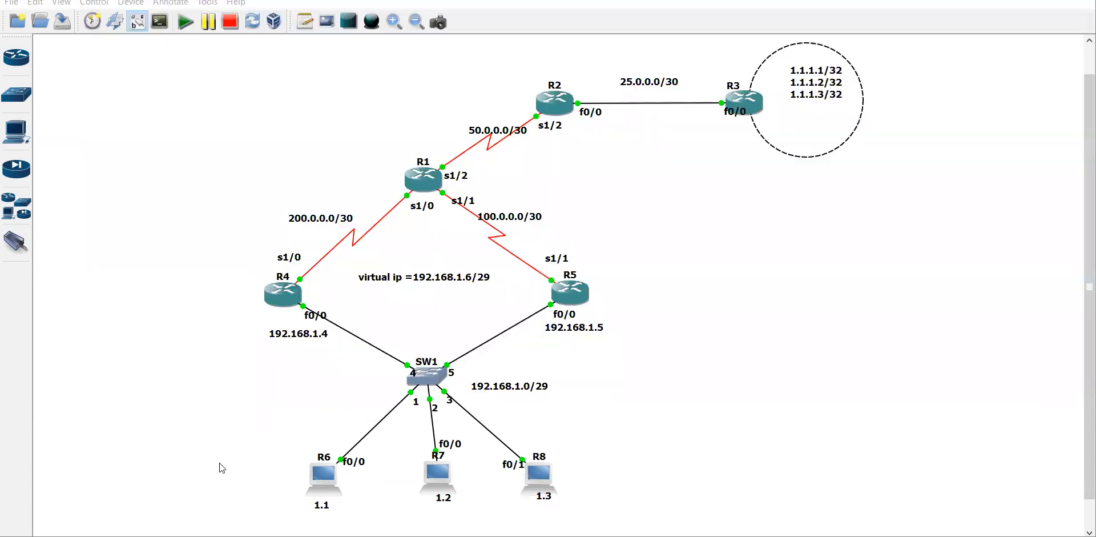
Open R7's console, enter global configuration mode, and remove the default gateway 192.168.1.5
double_click(436, 481)
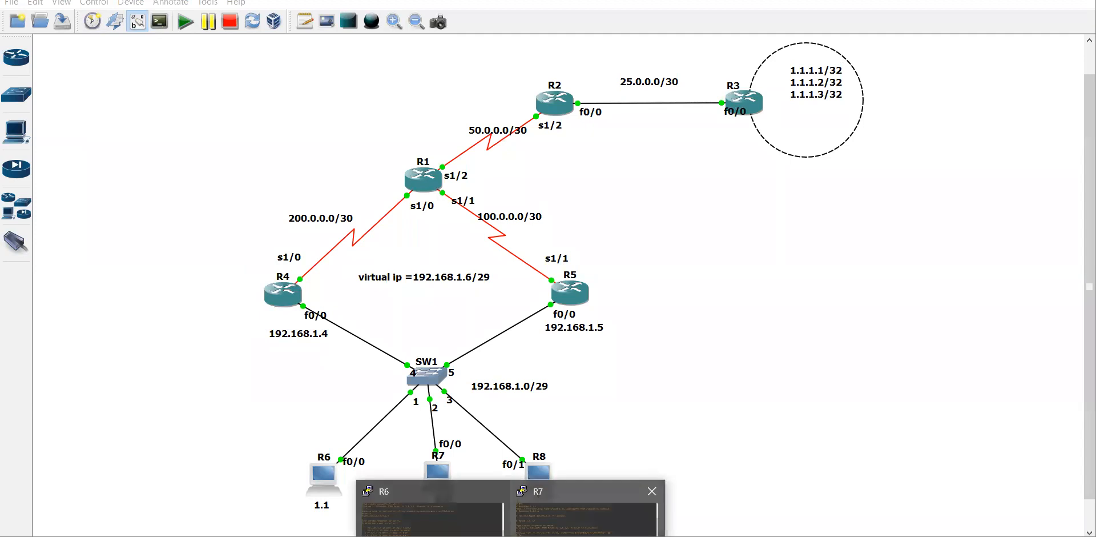
text(conf)
key(Return)
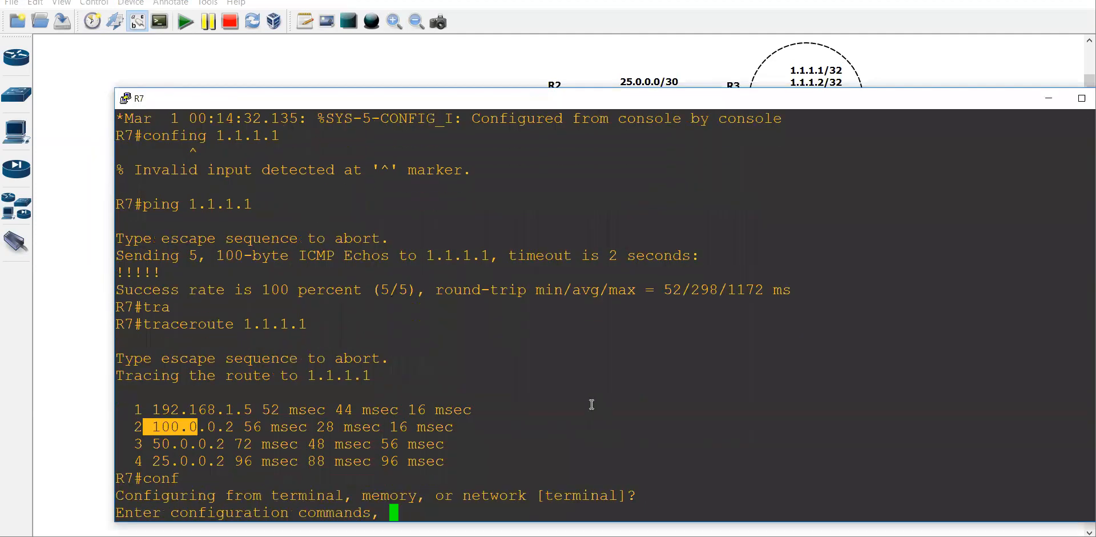
key(Up)
key(Up)
key(Up)
key(ctrl+a)
text(no)
key(Return)
Set R7's default gateway to 192.168.1.6 and exit to privileged mode
key(Up)
key(Up)
key(Up)
key(Down)
key(Up)
key(BackSpace)
text(6)
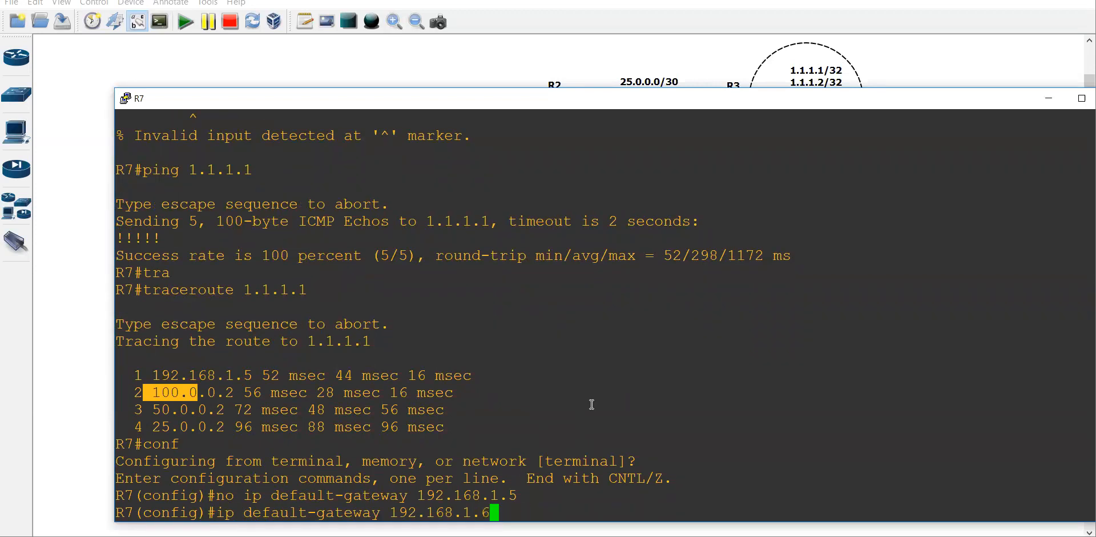
key(Return)
key(Return)
key(Return)
key(Return)
key(Return)
key(Return)
key(ctrl+z)
key(ctrl+z)
key(ctrl+z)
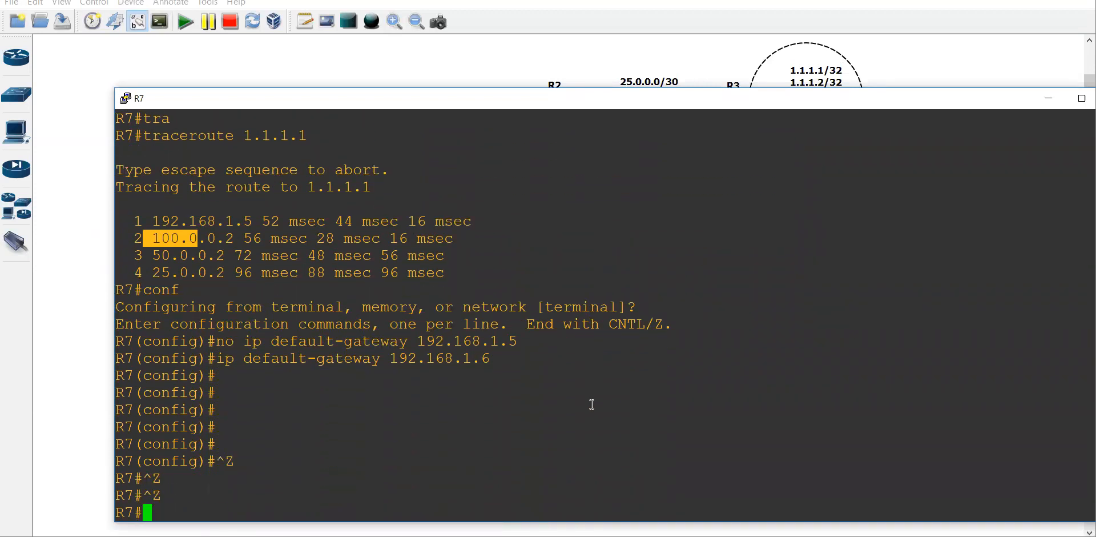
Trace the route from R7 to 1.1.1.1 through the new gateway, then abort the trace
key(Up)
key(Up)
key(Return)
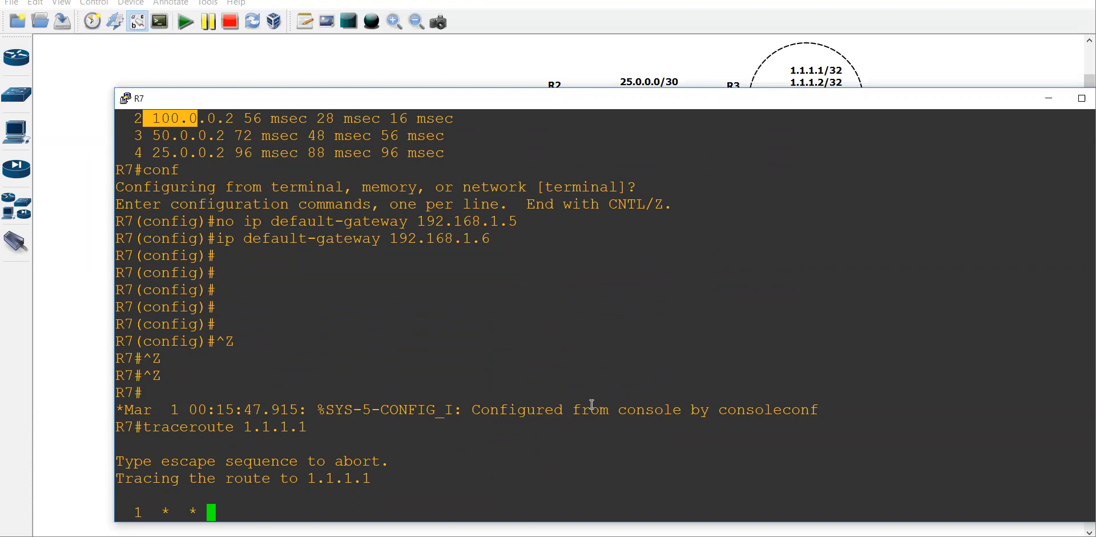
key(ctrl+shift+6)
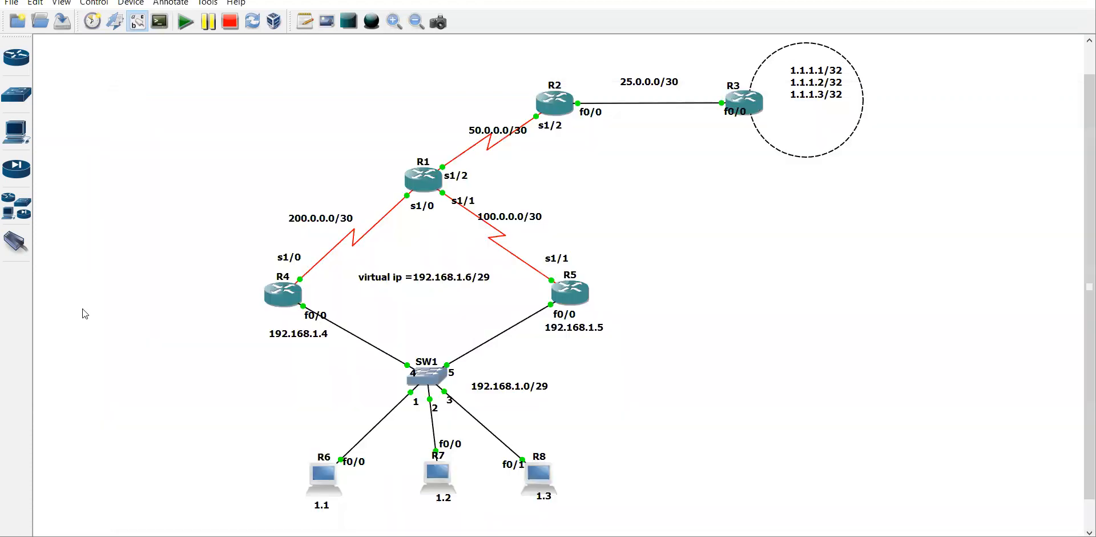
Shift routers R4 and R5 slightly upward in the topology, away from their IP address labels
click(82, 309)
drag(292, 308, 281, 296)
drag(580, 297, 583, 282)
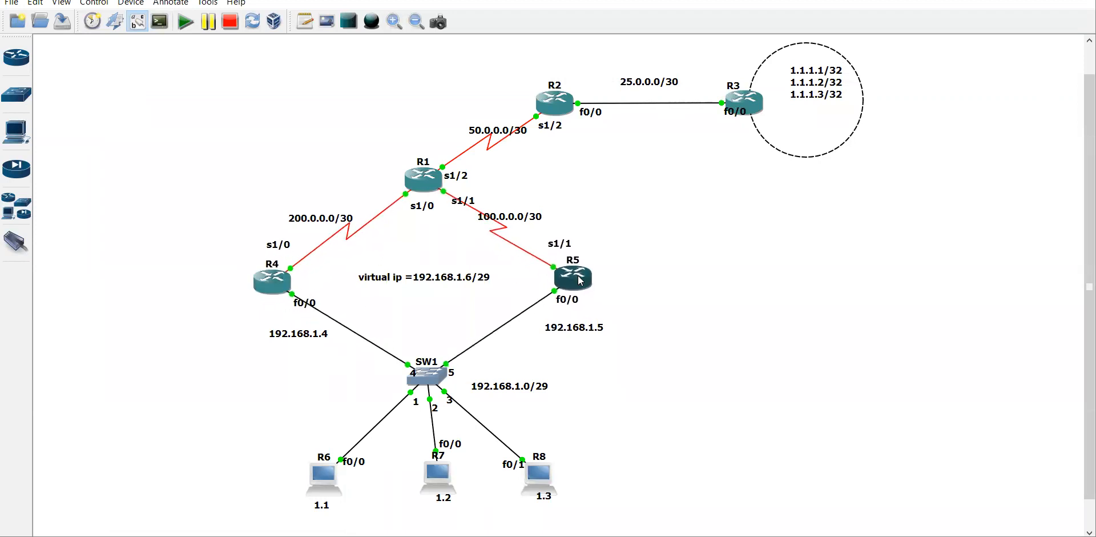
drag(224, 241, 301, 318)
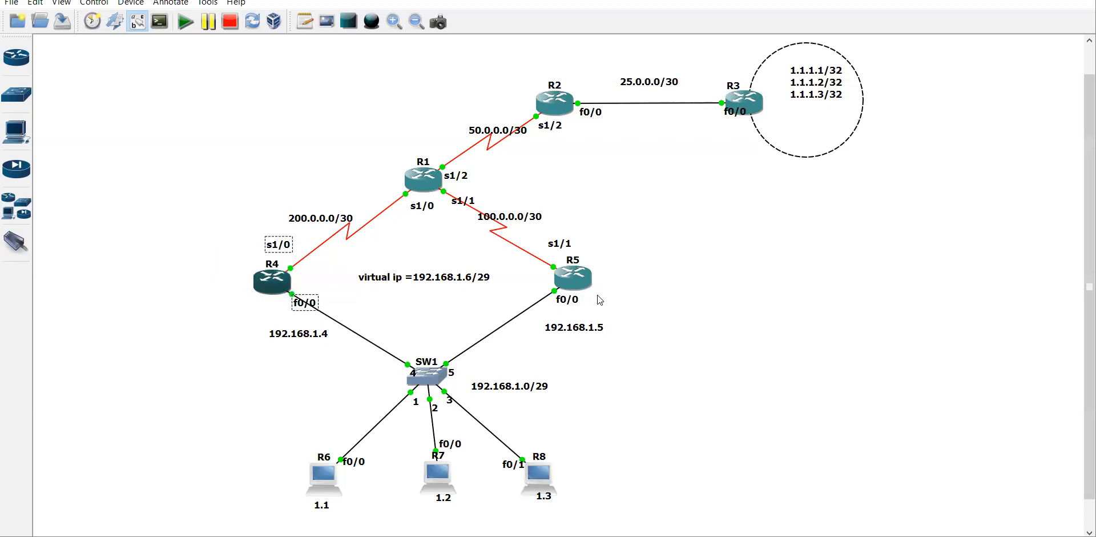
drag(521, 240, 609, 310)
Open Notepad and write the heading "HSRP" with "Virtual ip" as the first item below it
key(super)
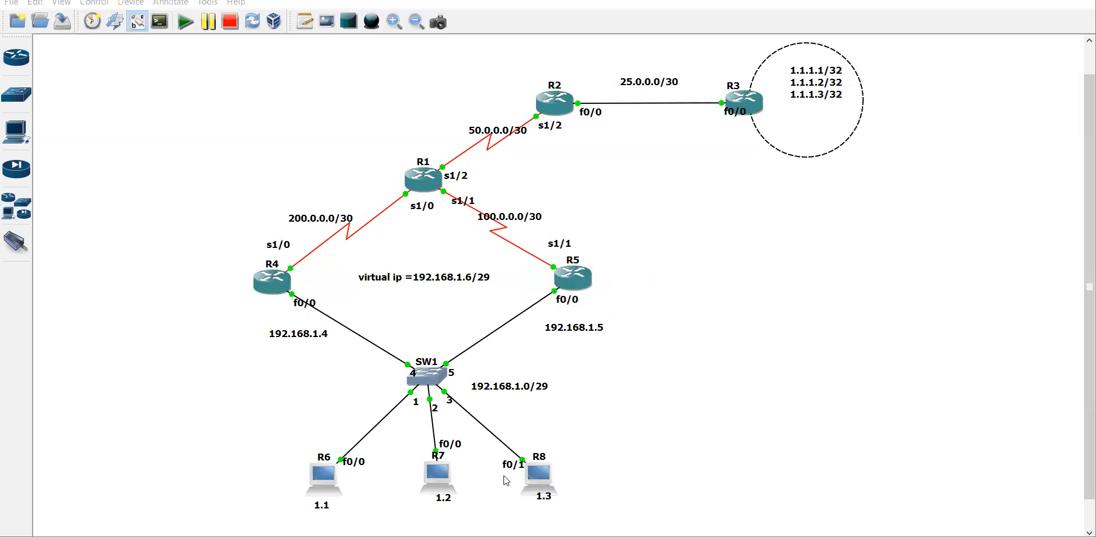
key(Return)
text(HSRP)
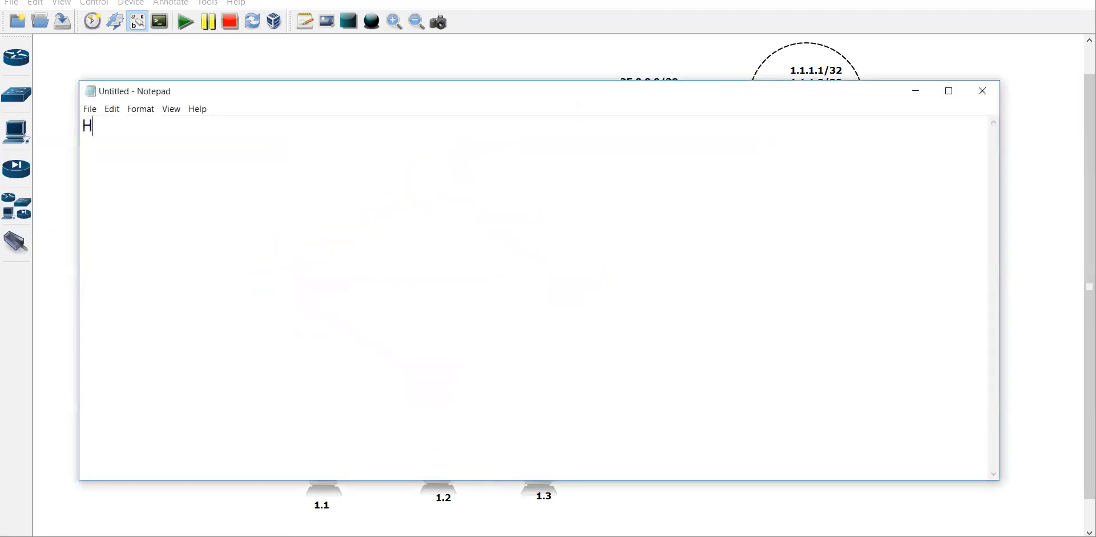
key(Return)
key(Return)
text(Virtua)
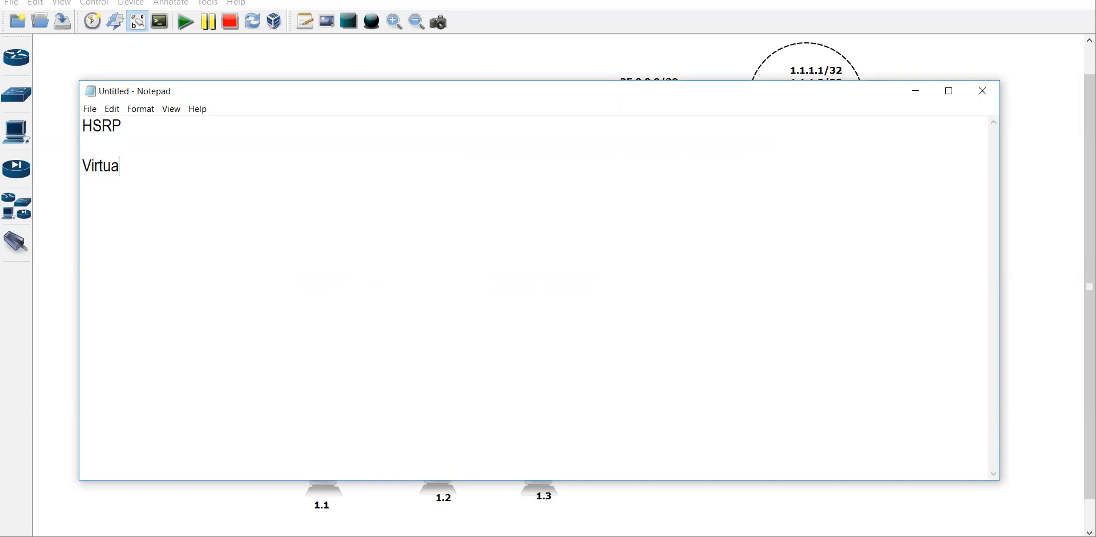
text(l ip)
key(Return)
Add the lines "Preempt" and "Priority (1-255) by default 100" to the HSRP notes
text(Preempt)
key(Return)
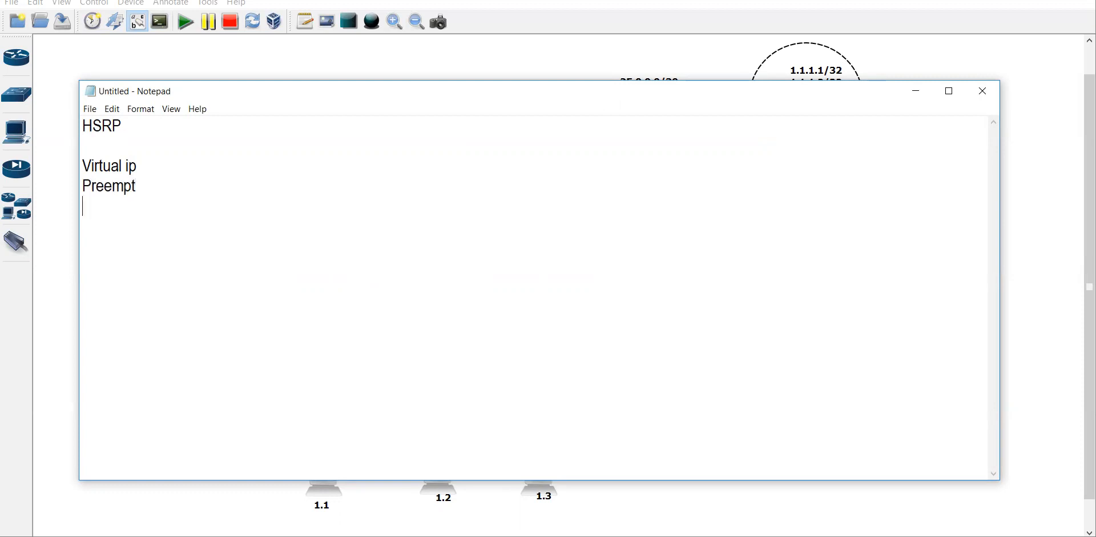
text(Priority (1-2)
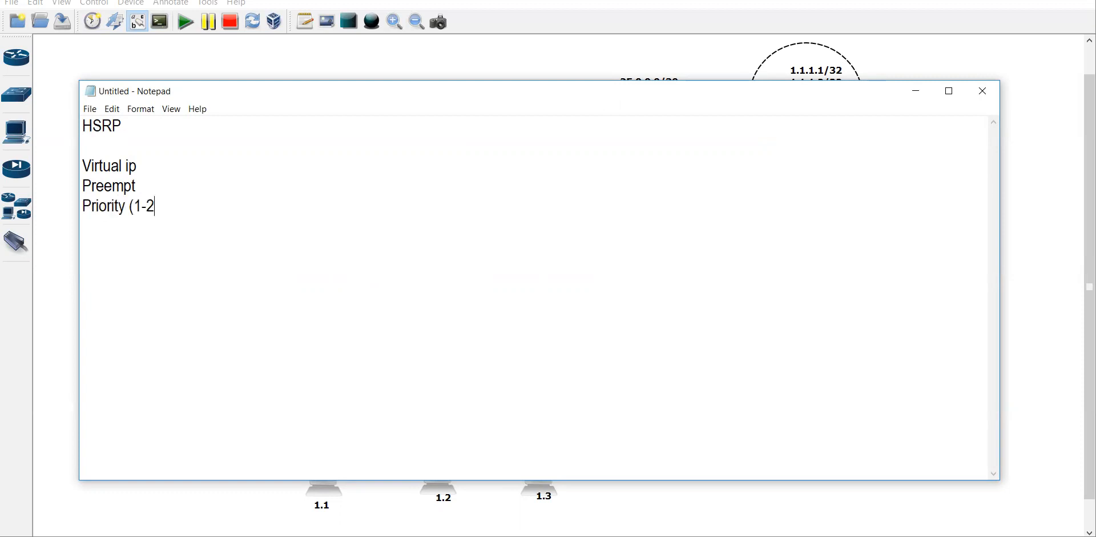
text(55) by default 100)
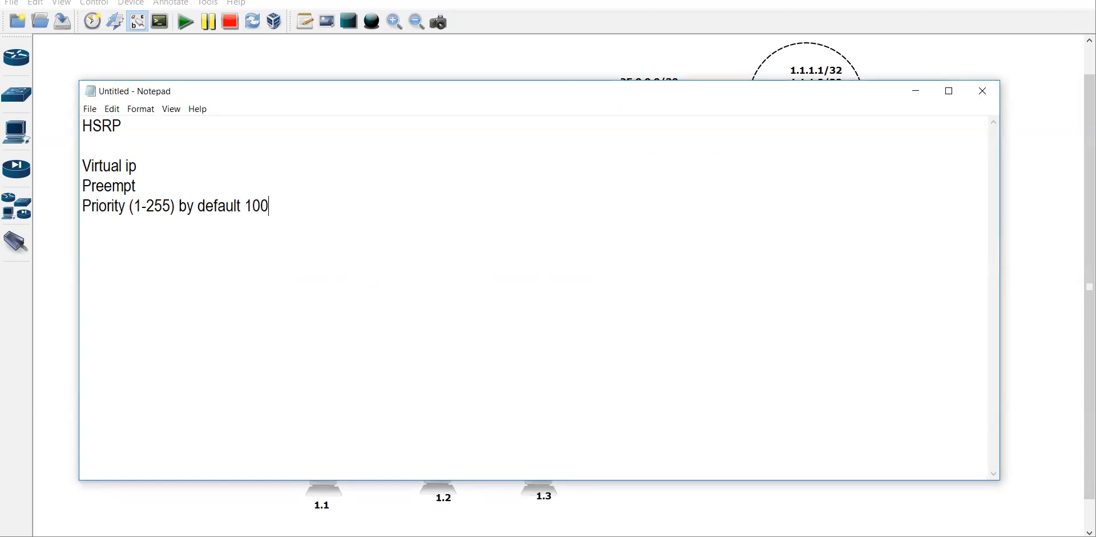
key(Return)
Return to the topology, move the 192.168.1.5 label closer to R5, and review both gateway routers
click(65, 367)
click(565, 325)
drag(565, 325, 564, 324)
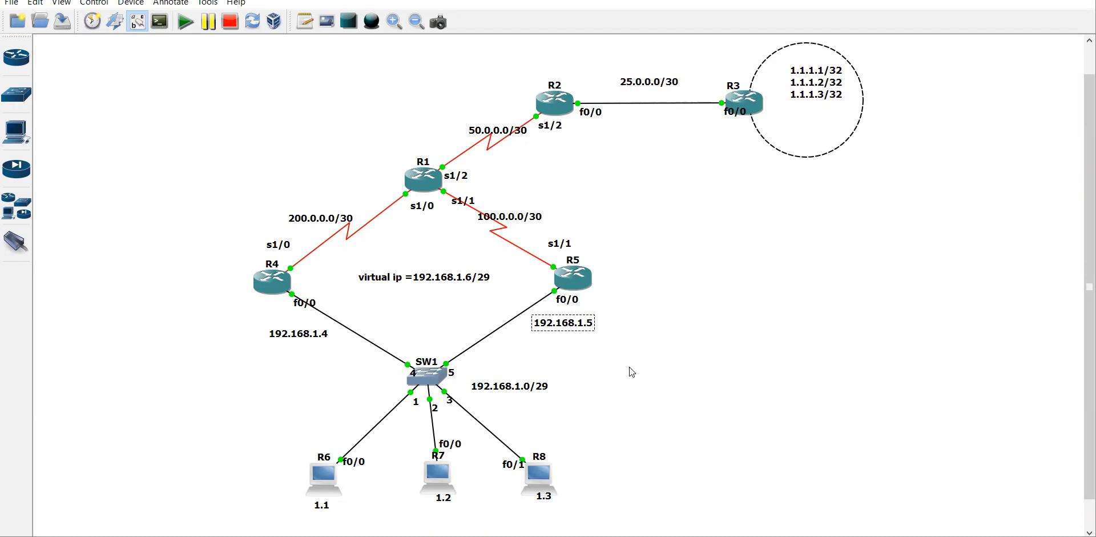
click(635, 255)
drag(639, 239, 529, 358)
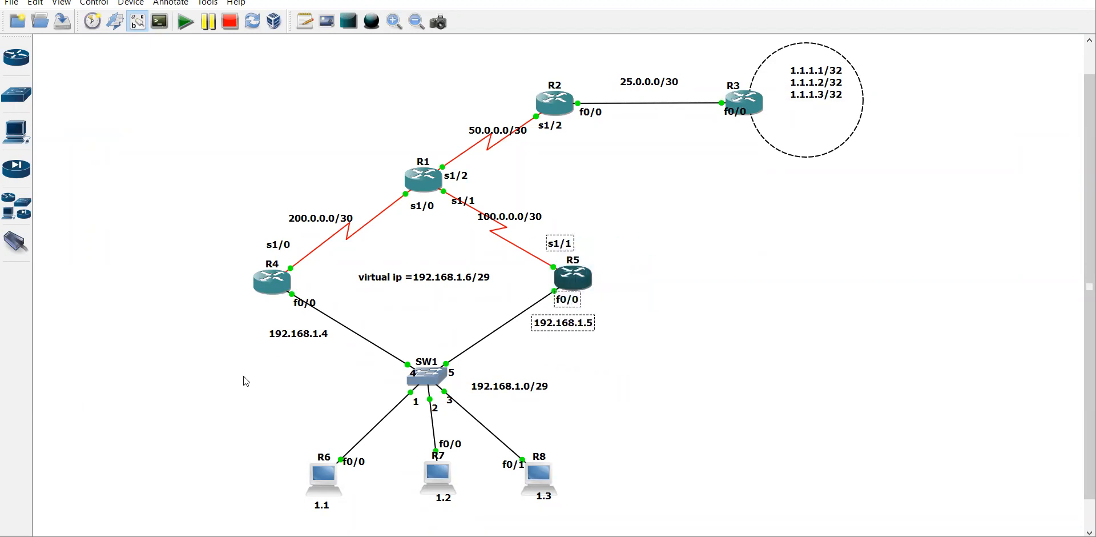
drag(204, 241, 352, 358)
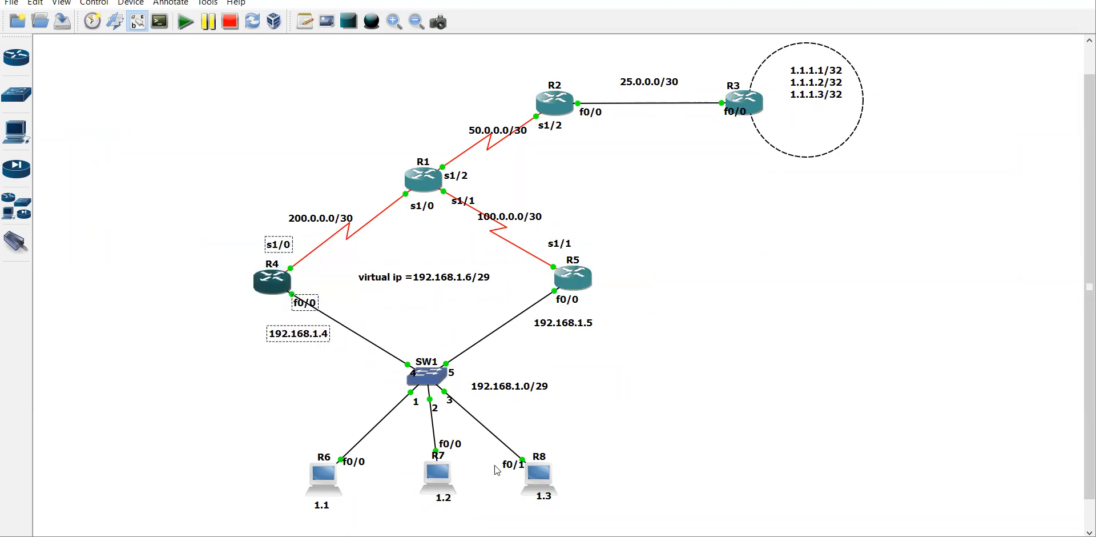
mouse_move(546, 536)
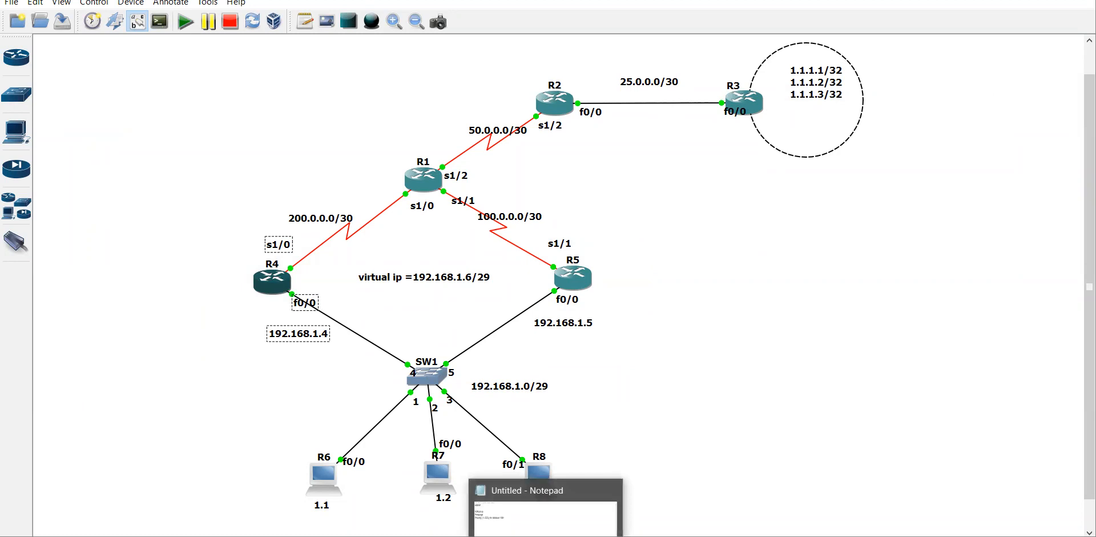
Open R4's console and enter configuration mode for interface fa 0/0
click(286, 285)
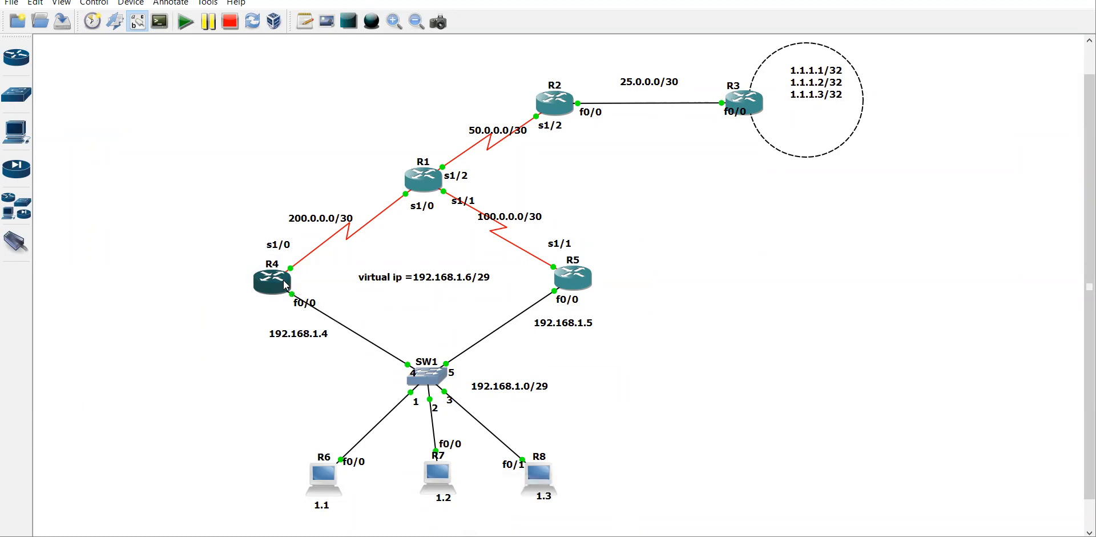
double_click(287, 285)
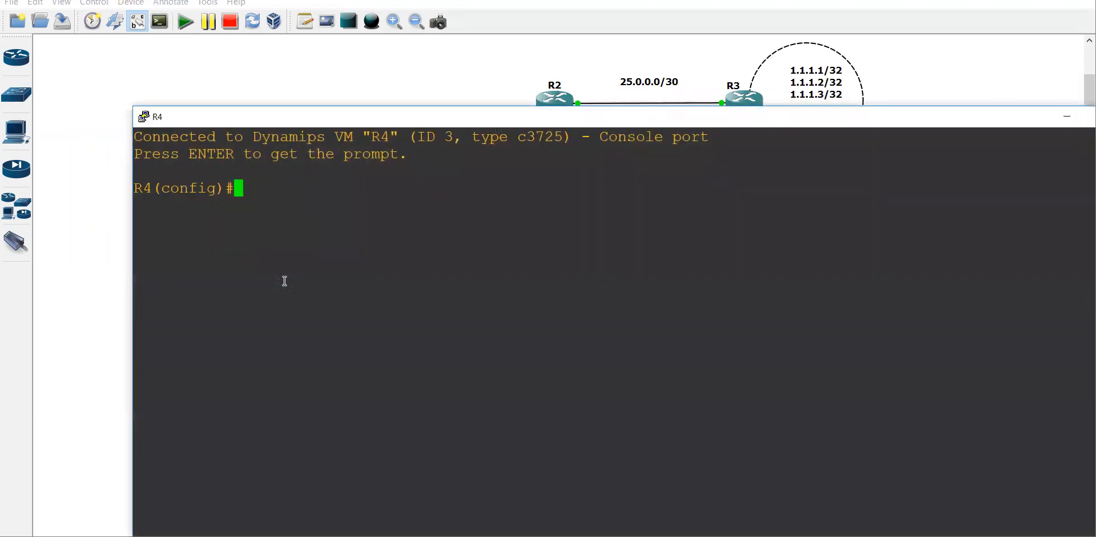
text(int fa )
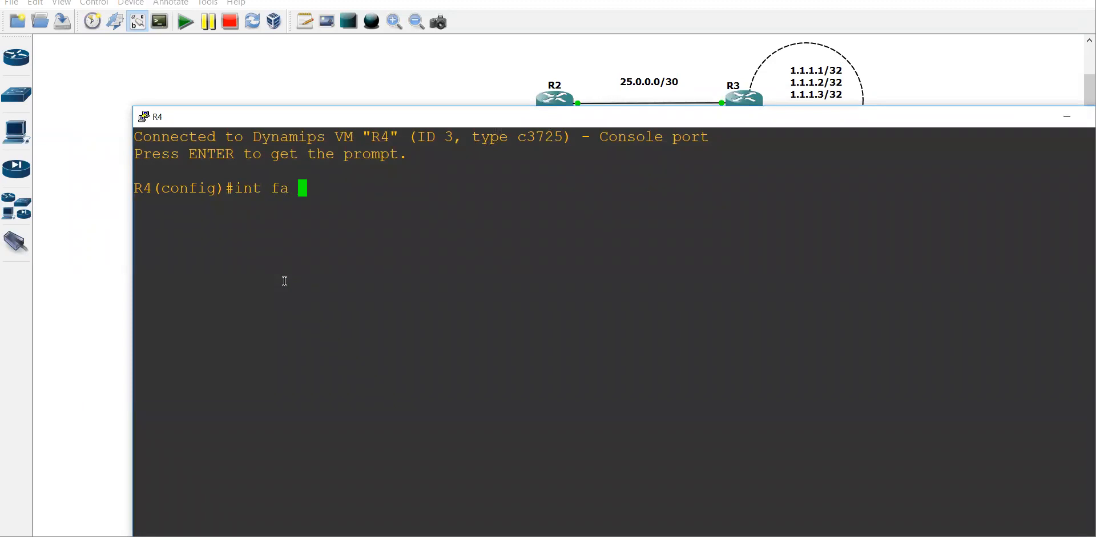
text(0/0)
key(Return)
List the standby command's options on R4 and examine the HSRP group number range
text(stan)
key(Tab)
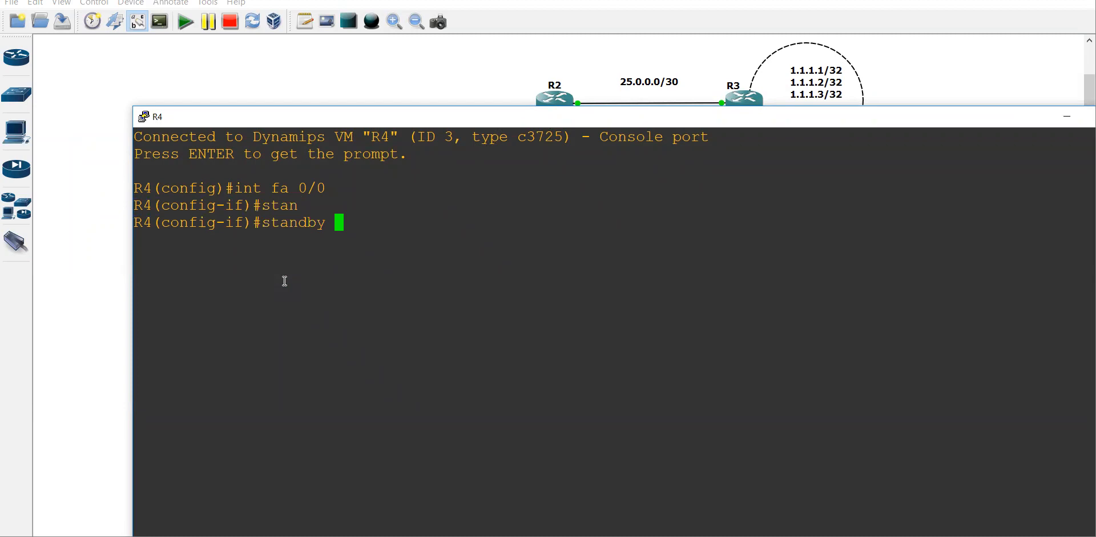
text(?)
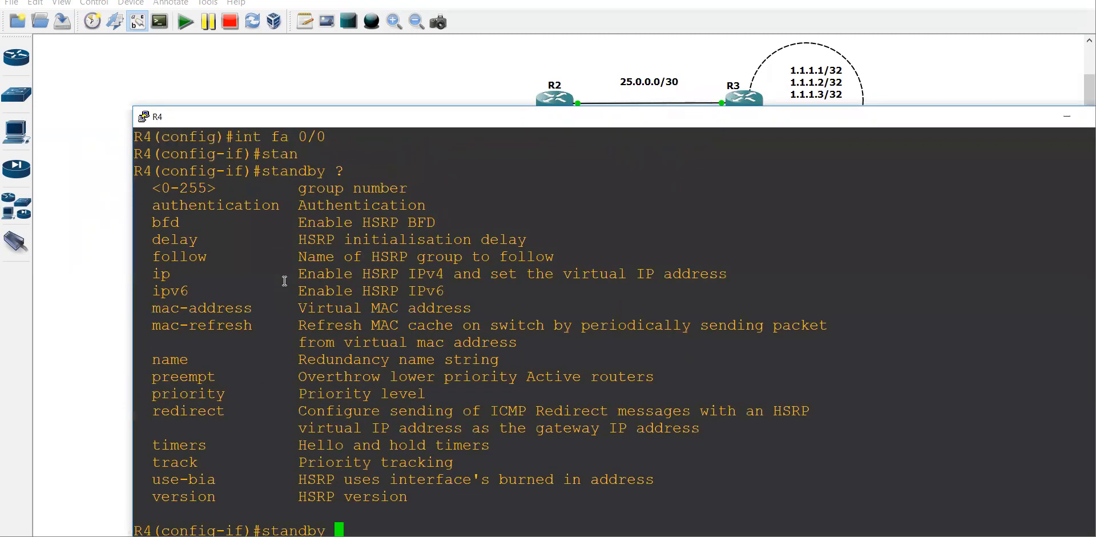
drag(153, 191, 207, 193)
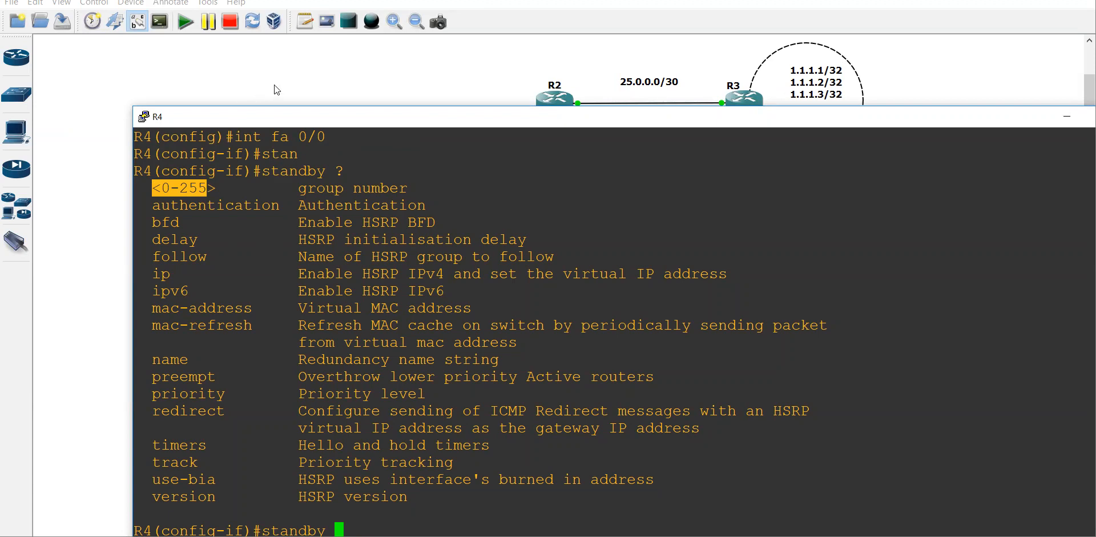
Move R4's console window upward, advance to fresh prompts, and list the options for standby group 1
drag(355, 112, 342, 36)
key(Return)
key(Return)
key(Return)
key(Return)
key(Return)
key(Return)
key(Return)
key(Return)
key(Return)
key(Return)
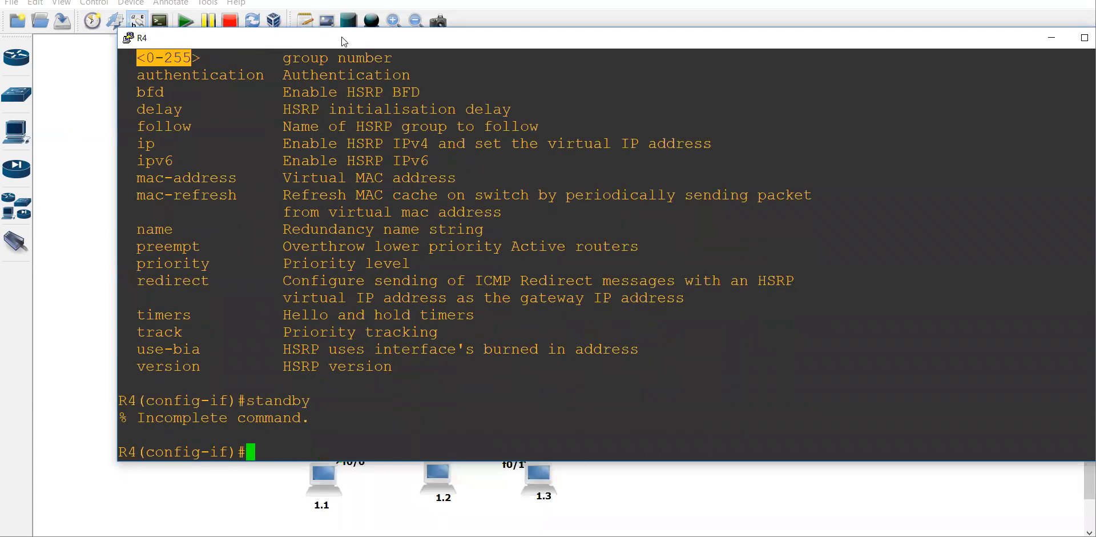
key(Return)
key(Return)
key(Return)
key(Return)
key(Return)
text(standby )
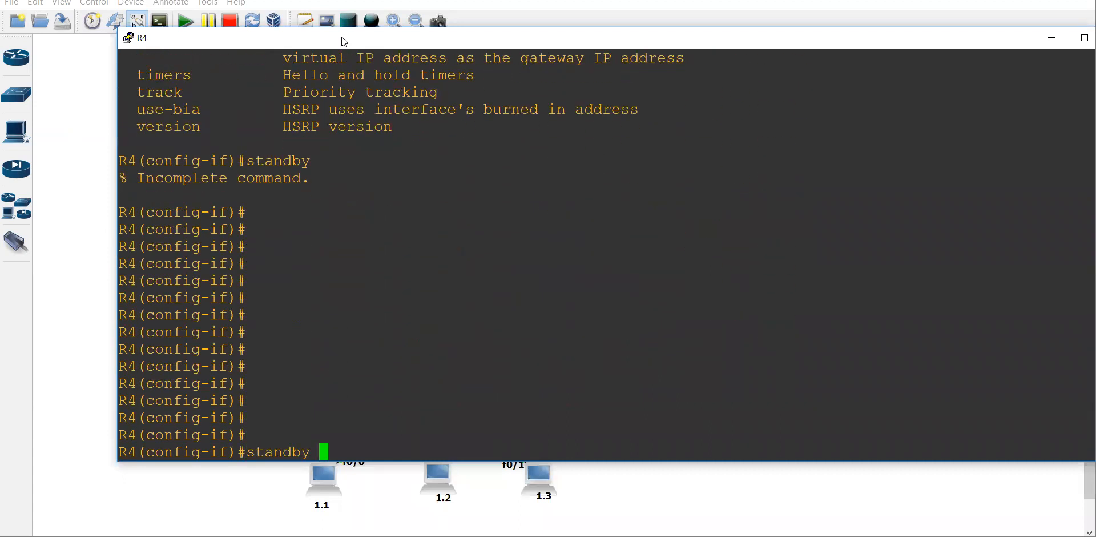
text(1 ?)
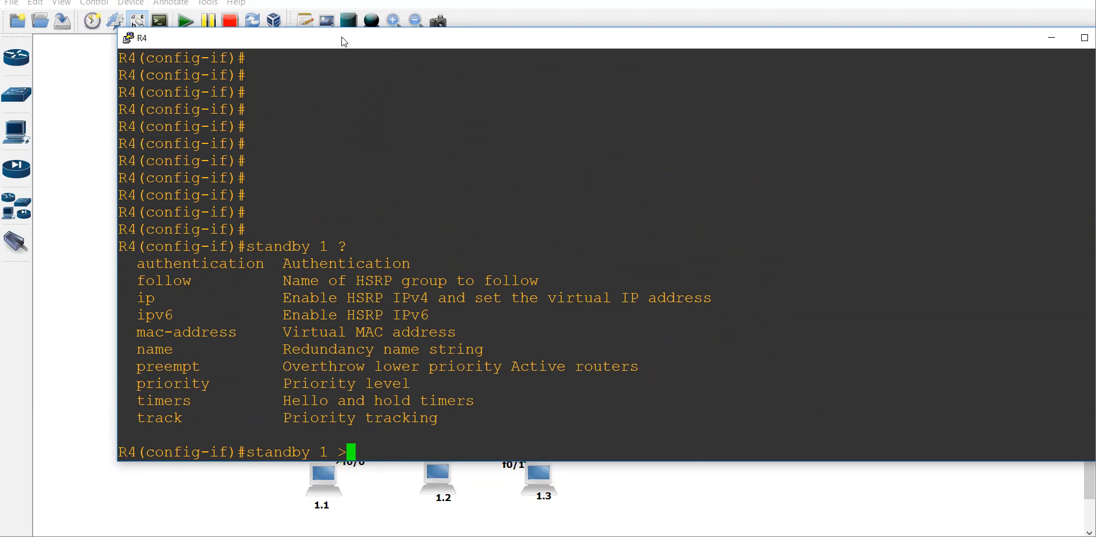
Set the virtual IP address of standby group 1 to 192.168.1.6 on R4's fa 0/0
key(BackSpace)
text(ip 192.168)
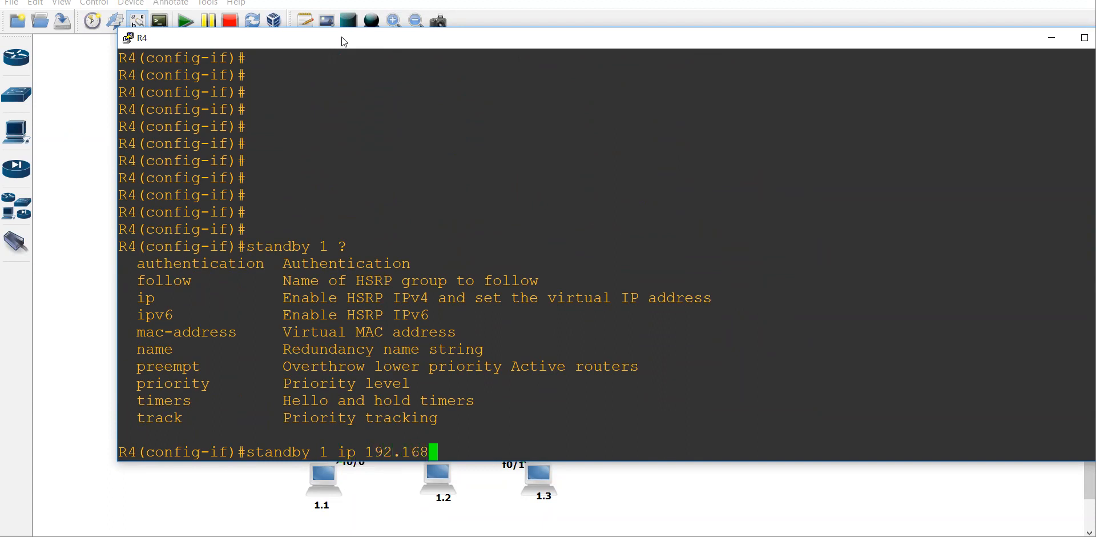
text(.1.6)
key(Return)
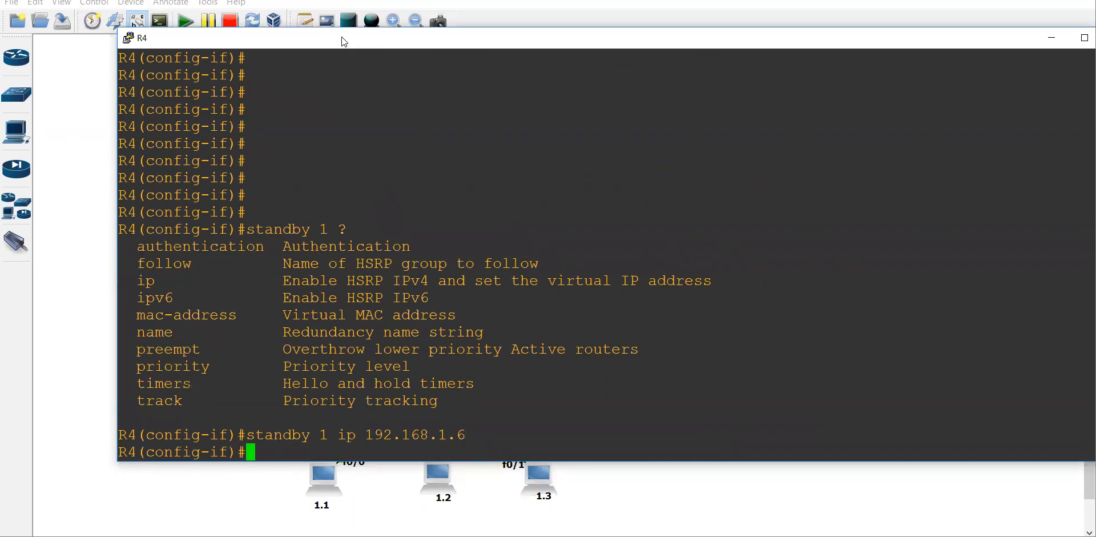
Set the priority of standby group 1 to 150 on R4's fa 0/0
text(stan)
key(Tab)
text(1 pr)
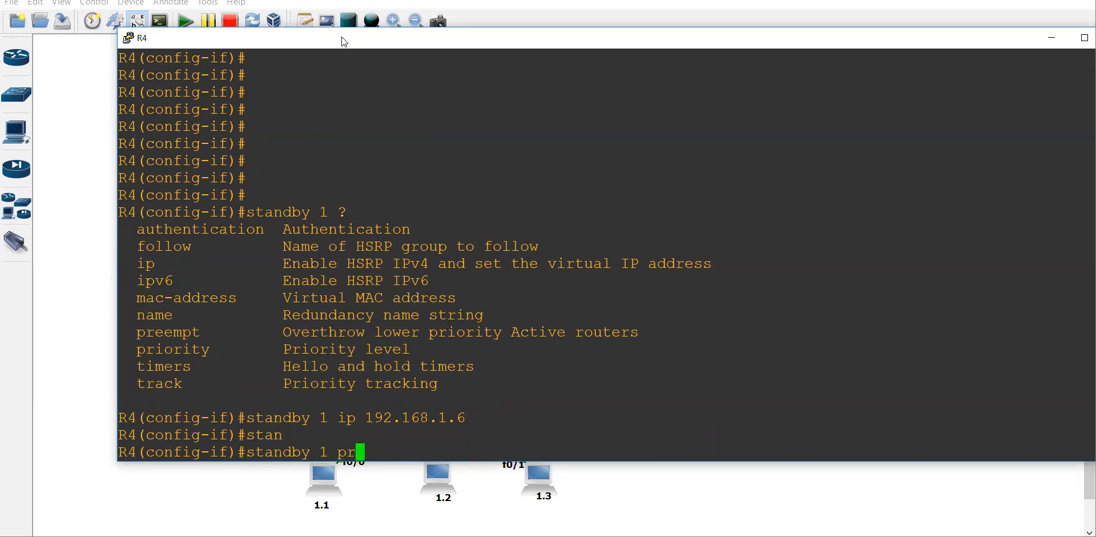
key(Tab)
text(i)
key(Tab)
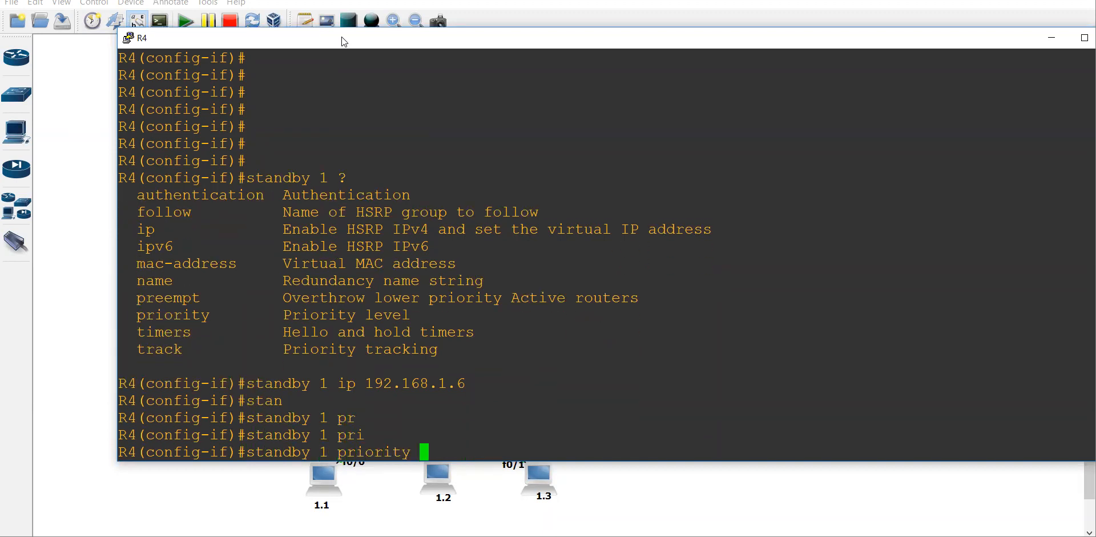
text(150)
key(Return)
Enable preemption for standby group 1 on R4's fa 0/0
text(stan)
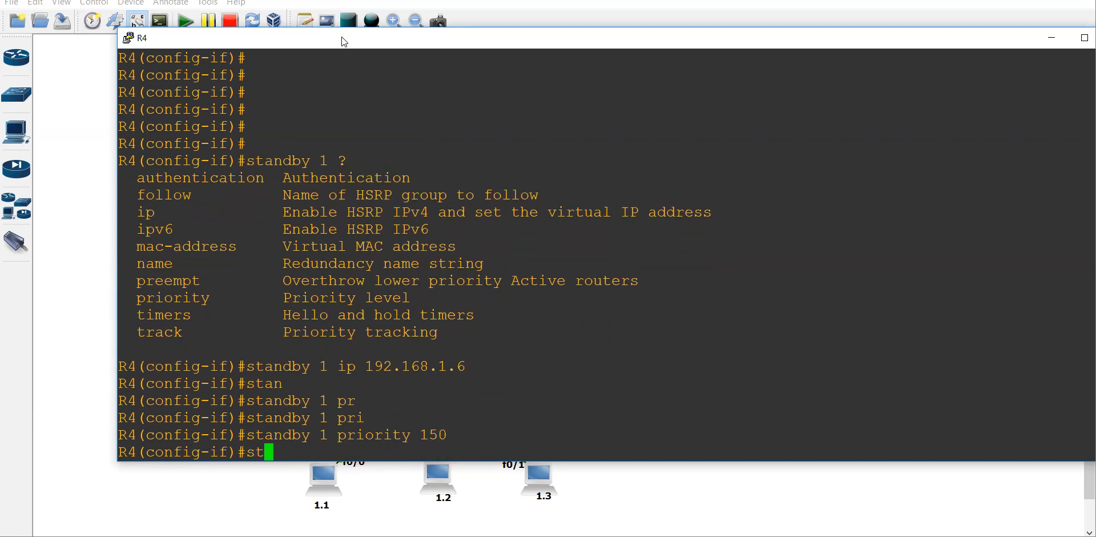
key(Tab)
text(1 pree)
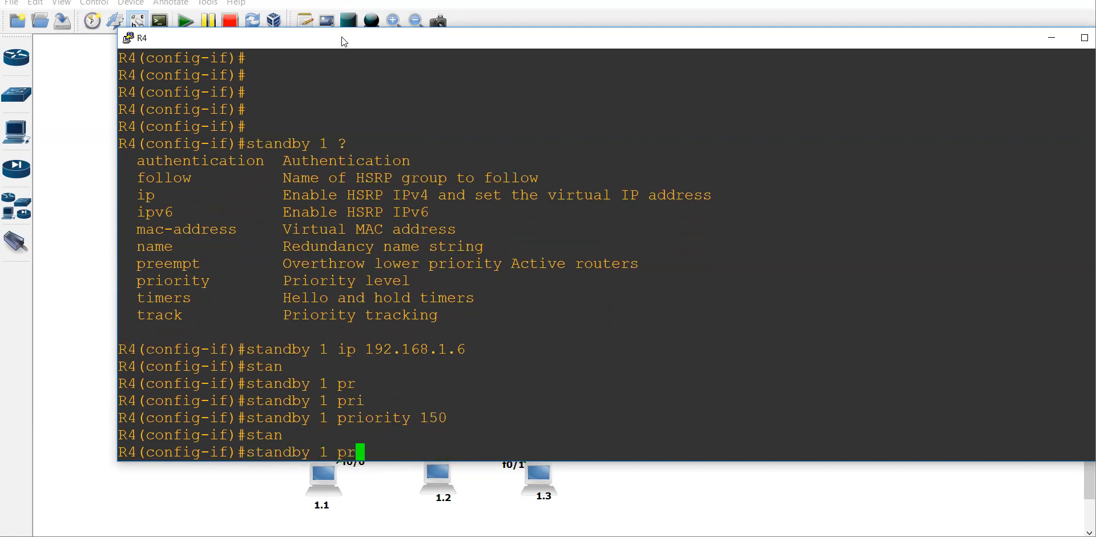
key(Tab)
key(Return)
key(Return)
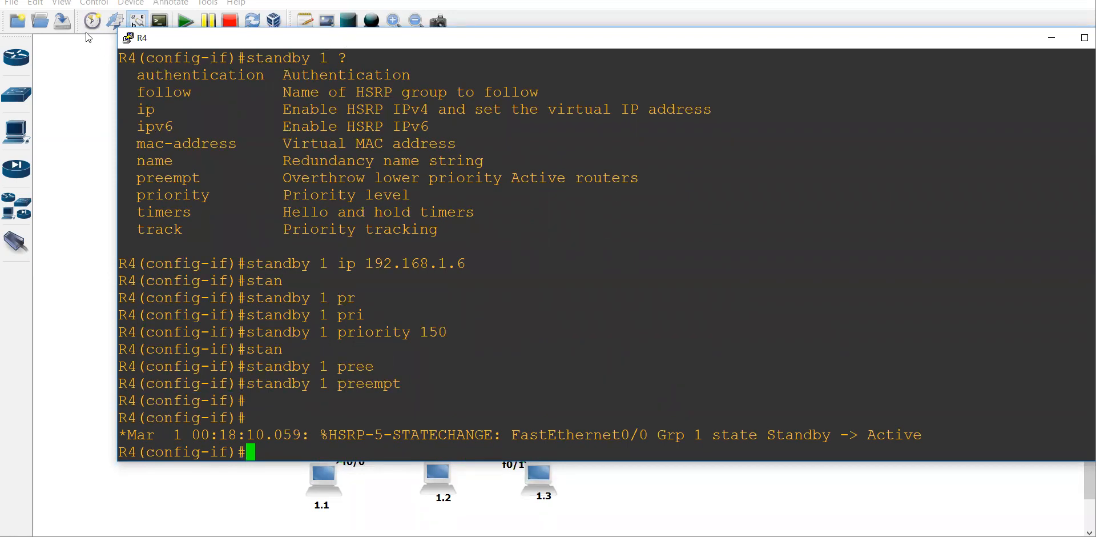
List the options for standby group 1 on R4 again and examine the track, timers, name and mac-address entries
text(stand)
key(Tab)
text(1 ?)
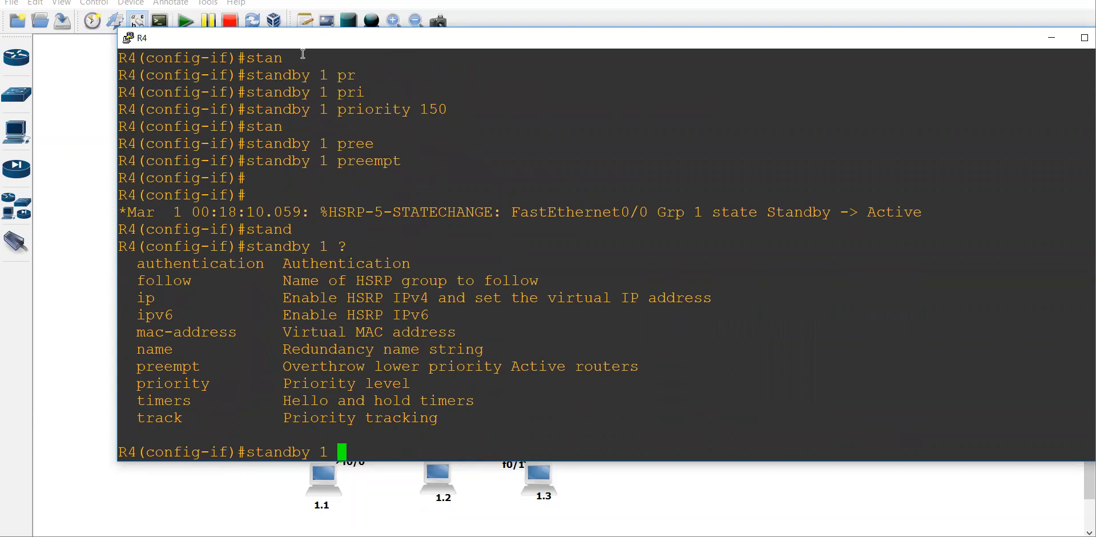
drag(142, 419, 191, 418)
click(154, 400)
drag(138, 348, 429, 318)
click(176, 348)
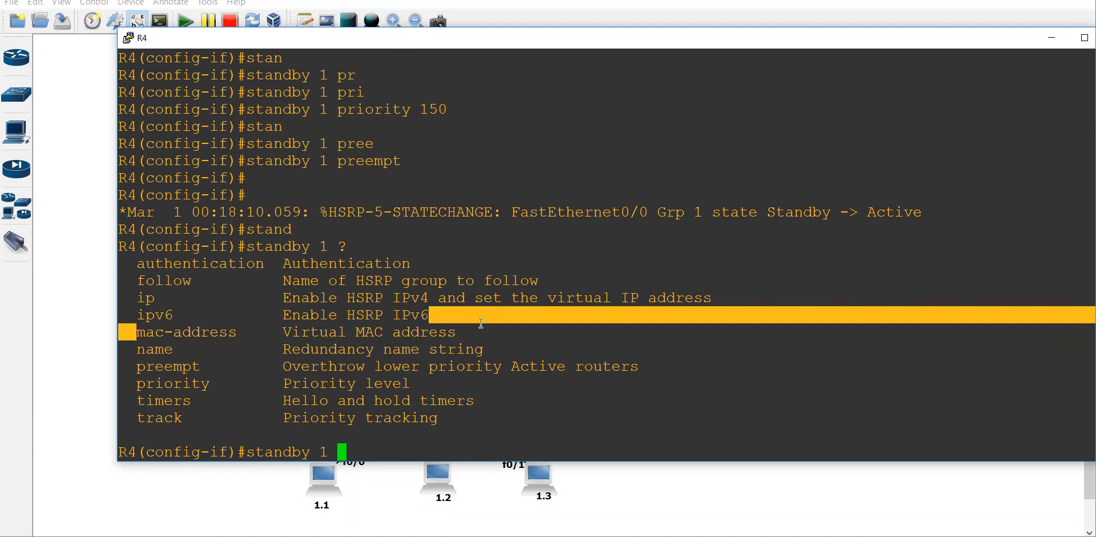
Look up the argument of standby 1 mac-address on R4 and clear the unfinished command
text(mac)
key(Tab)
text(?)
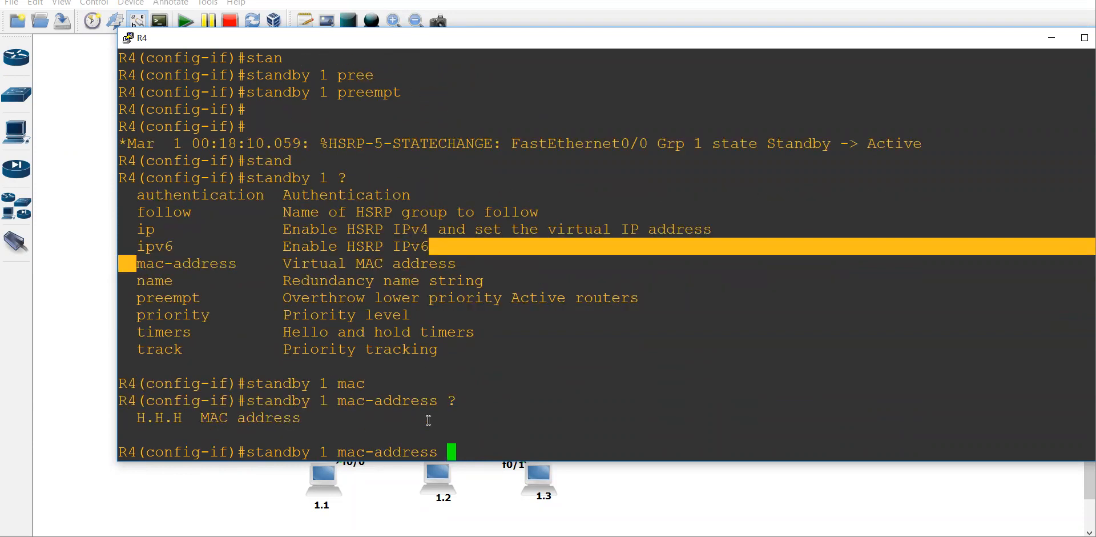
key(BackSpace)
key(BackSpace)
key(BackSpace)
key(BackSpace)
key(BackSpace)
key(BackSpace)
key(BackSpace)
key(BackSpace)
key(BackSpace)
key(BackSpace)
key(BackSpace)
key(BackSpace)
key(BackSpace)
key(BackSpace)
key(BackSpace)
key(BackSpace)
key(BackSpace)
key(BackSpace)
key(BackSpace)
key(BackSpace)
Show R4's command history and examine the HSRP commands entered for group 1
text(do sh his)
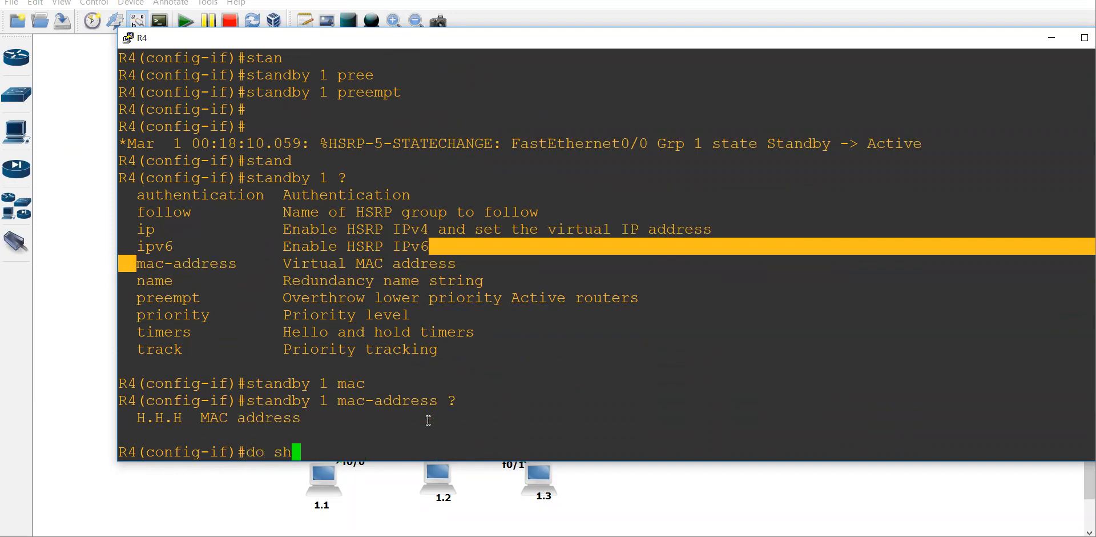
key(Return)
drag(139, 357, 262, 422)
click(263, 423)
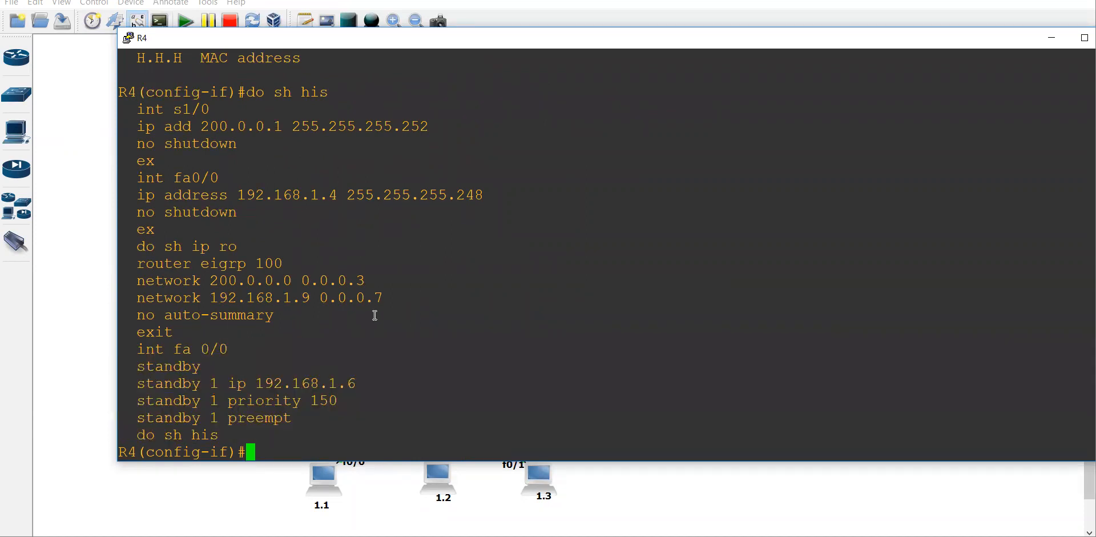
Leave R4's configuration mode, run sh standby, and examine the HSRP state, virtual MAC address, and active and standby routers
key(ctrl+z)
key(ctrl+z)
text(sh standby)
key(Tab)
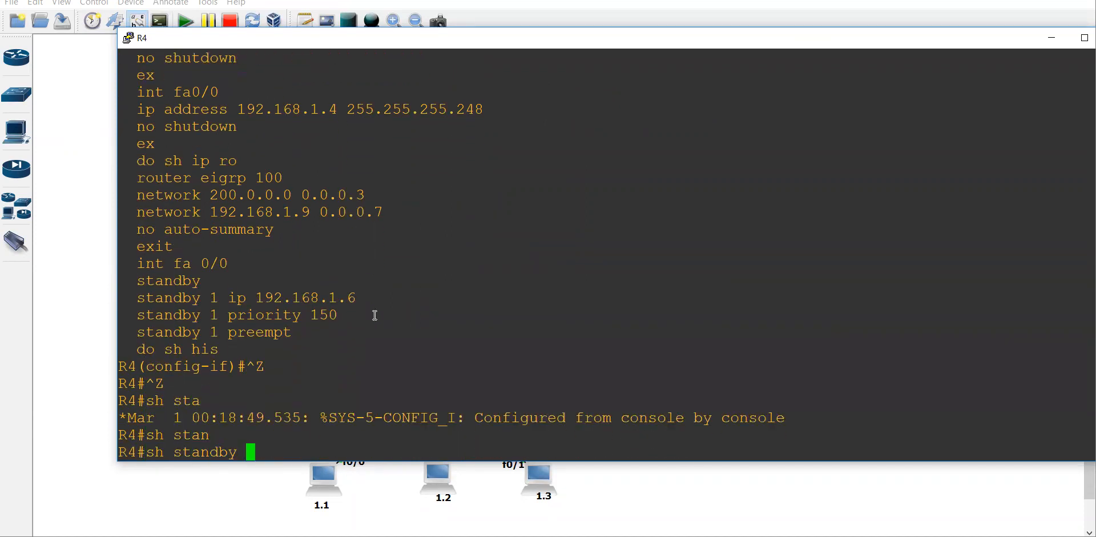
key(Return)
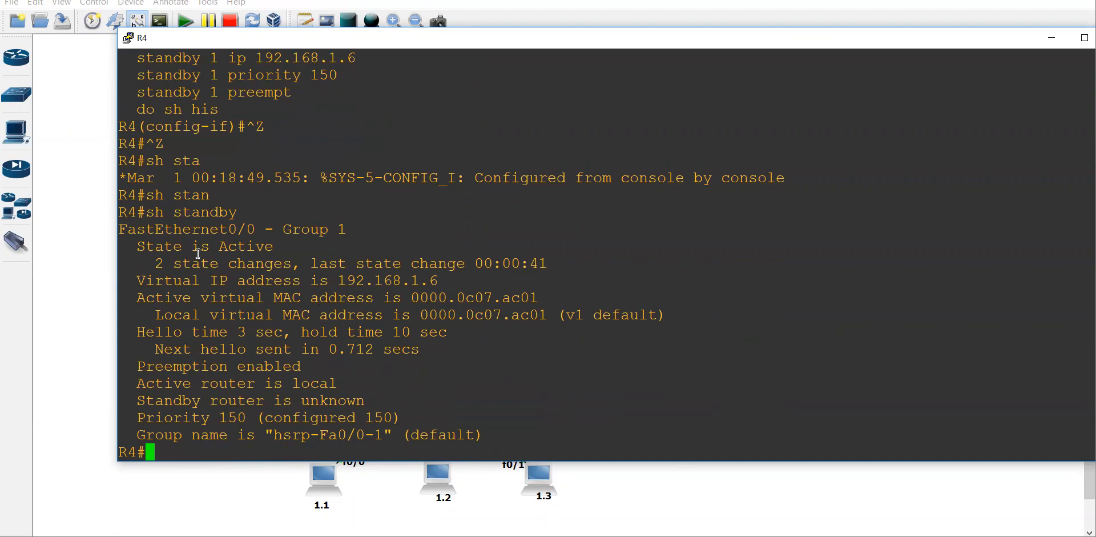
drag(134, 247, 279, 247)
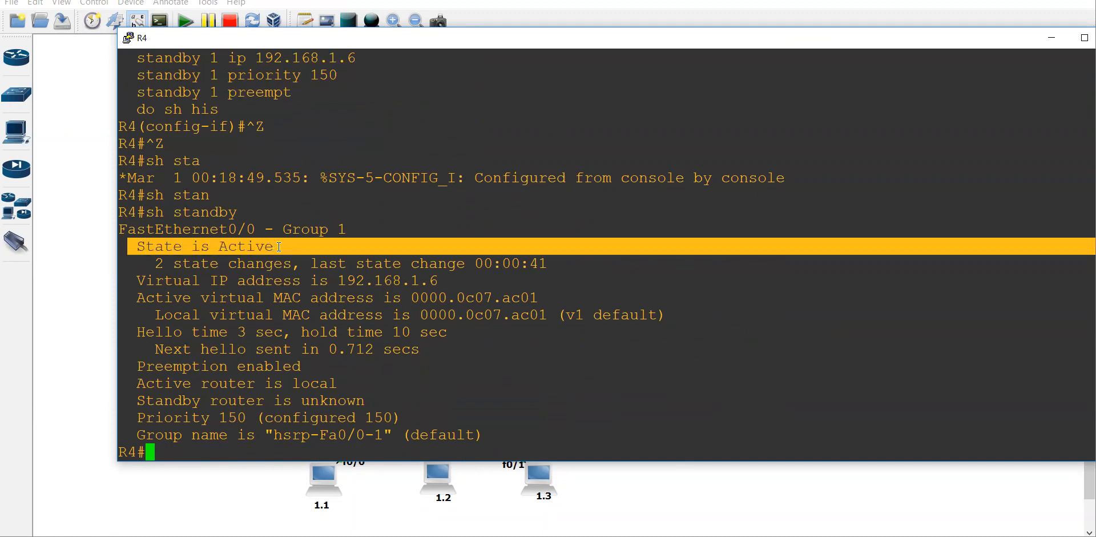
drag(155, 297, 537, 297)
click(374, 316)
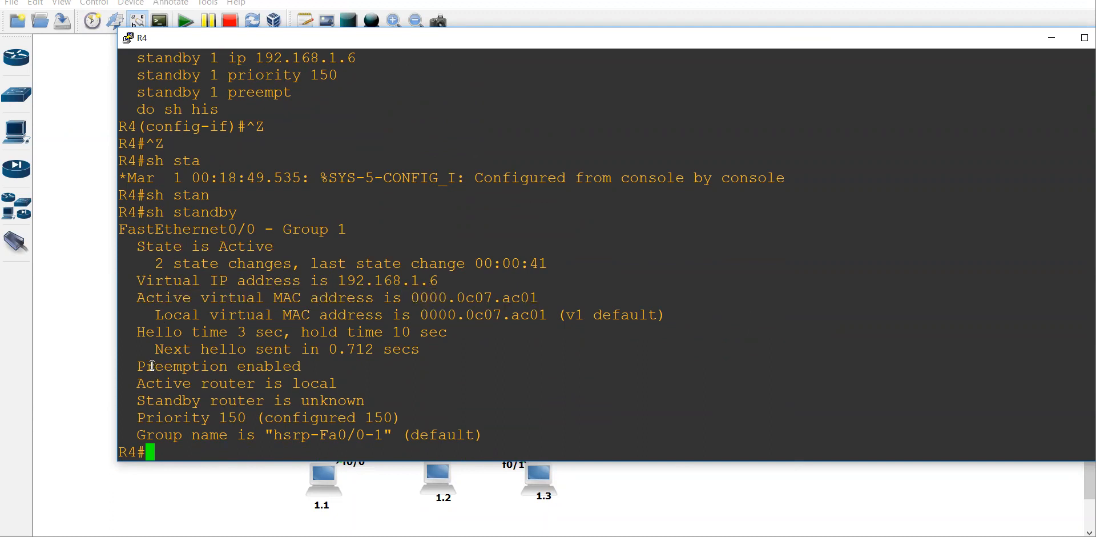
drag(132, 400, 368, 398)
click(360, 329)
drag(129, 378, 332, 381)
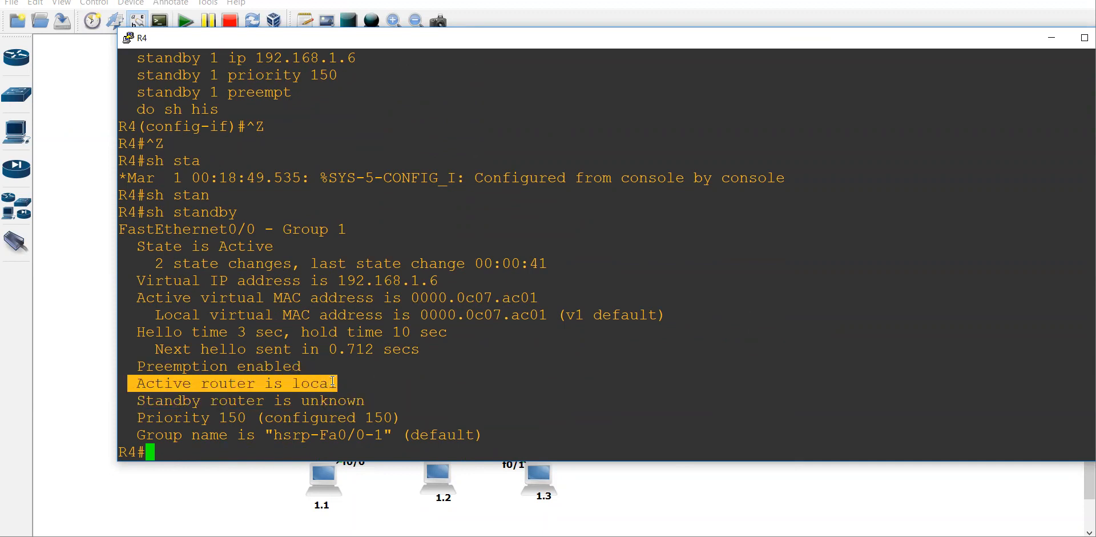
click(238, 406)
drag(140, 400, 362, 395)
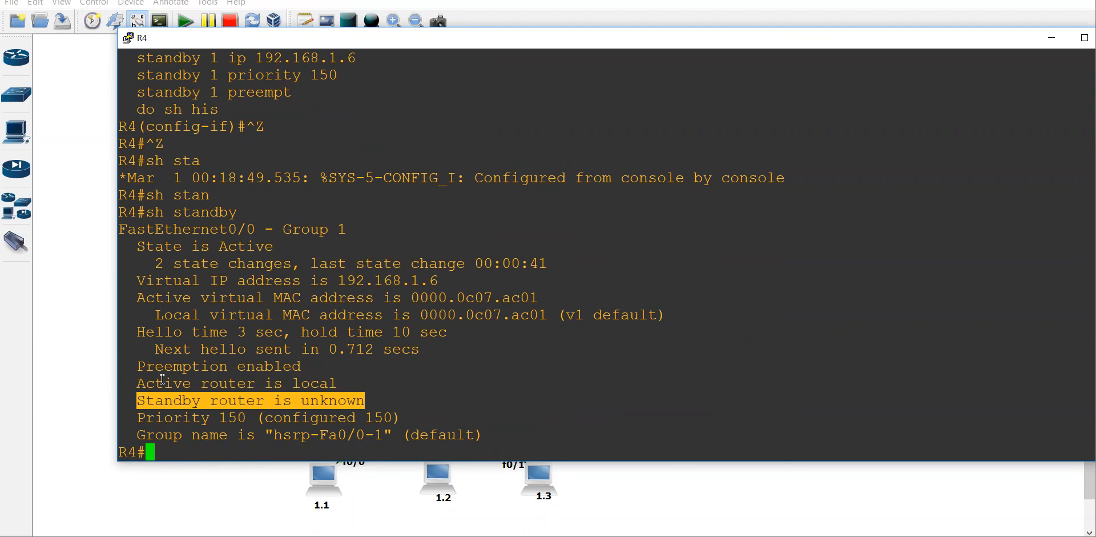
Return to the topology, switch to the untitled HSRP note in Notepad, and close it without saving
click(165, 496)
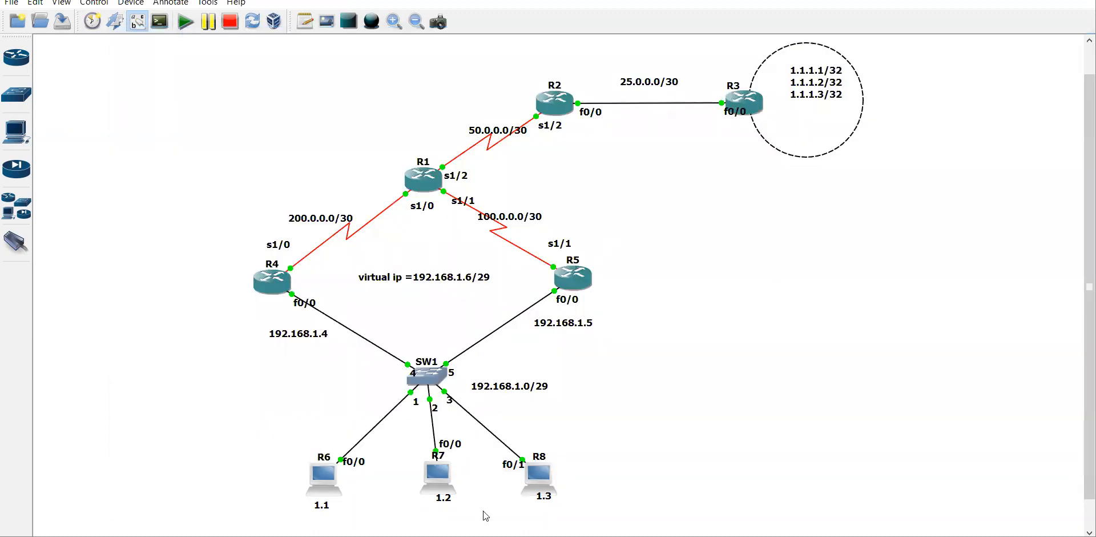
key(alt+Tab)
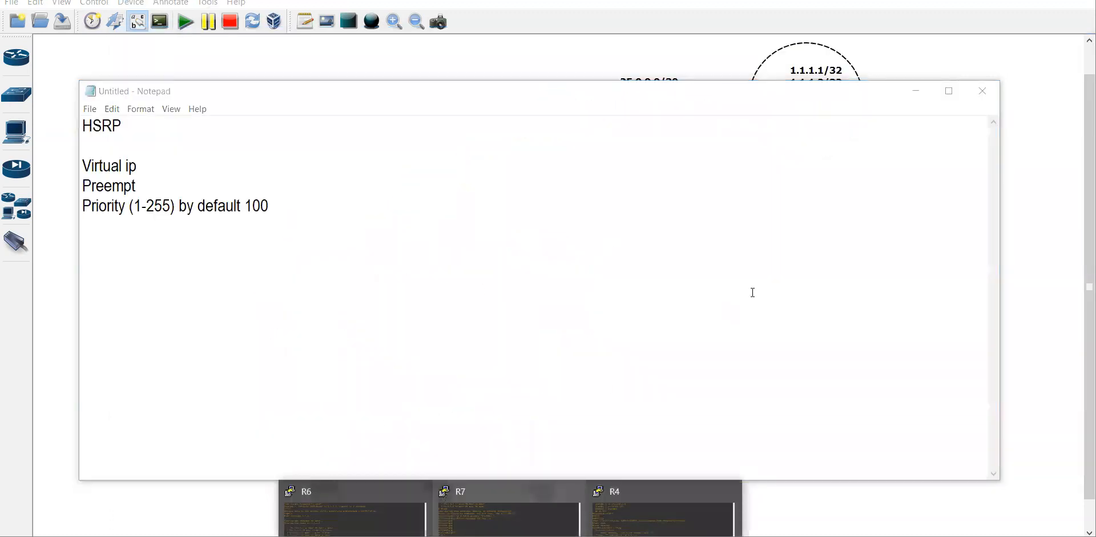
click(983, 90)
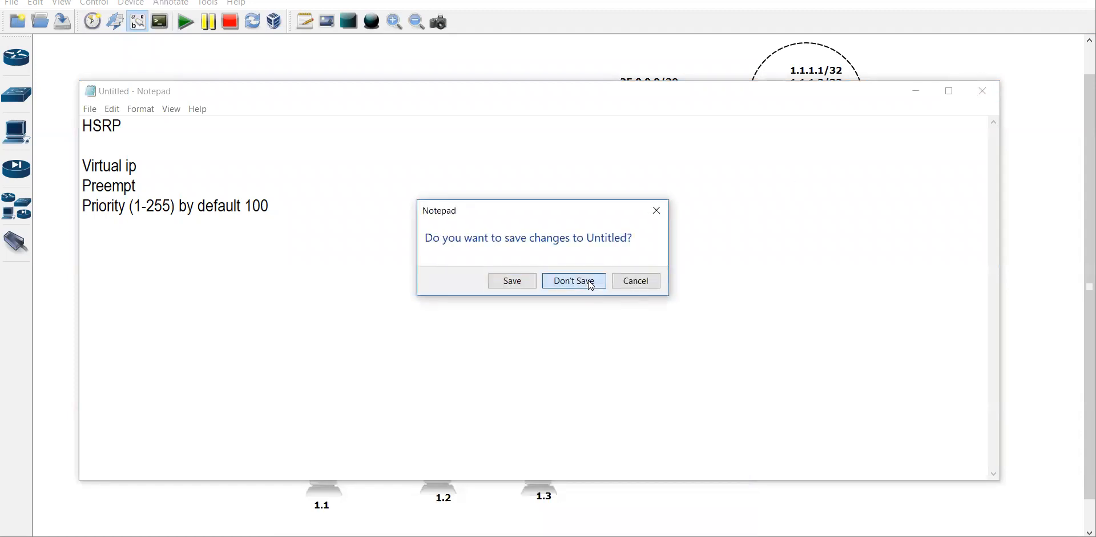
click(568, 279)
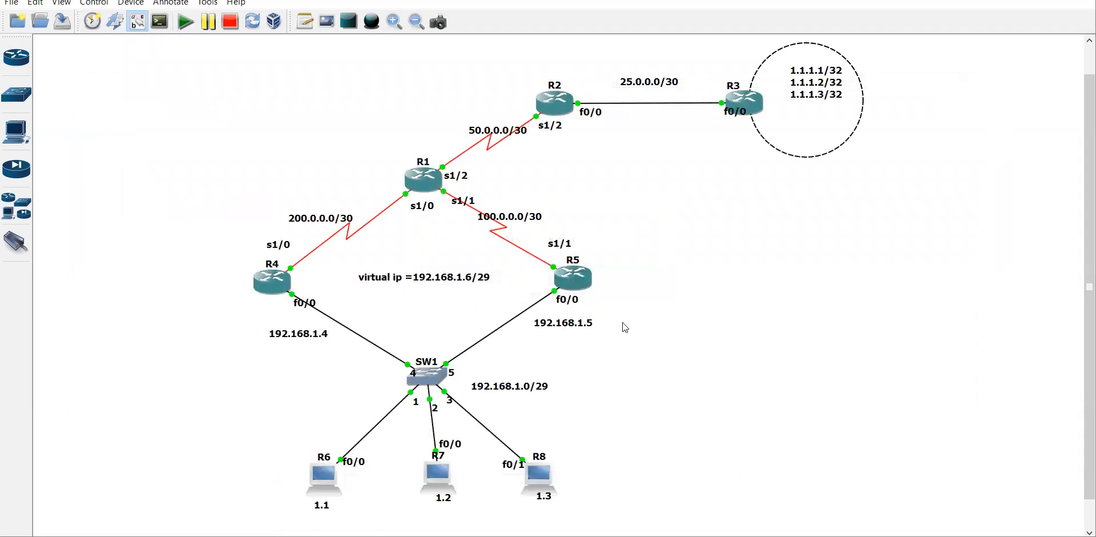
Open R5's console and enter configuration mode for interface fa 0/0
double_click(573, 278)
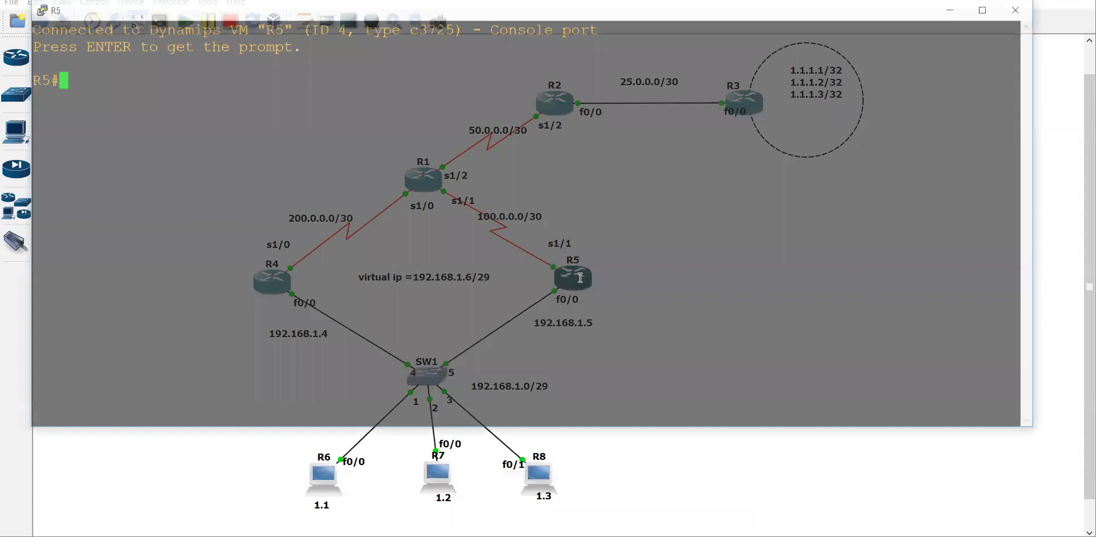
text(conf)
key(Return)
key(Return)
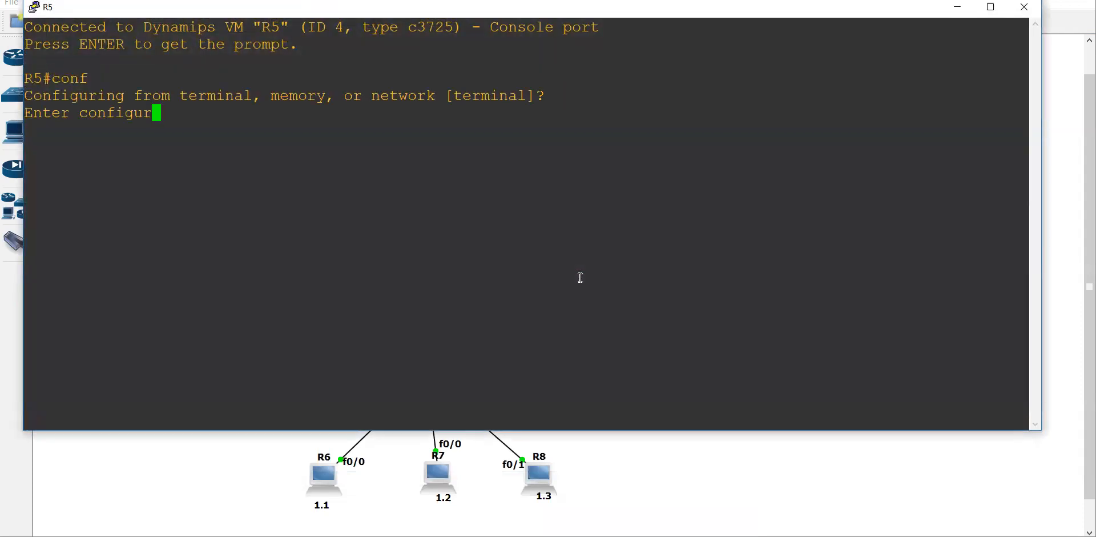
key(Return)
text(int fa 0/0)
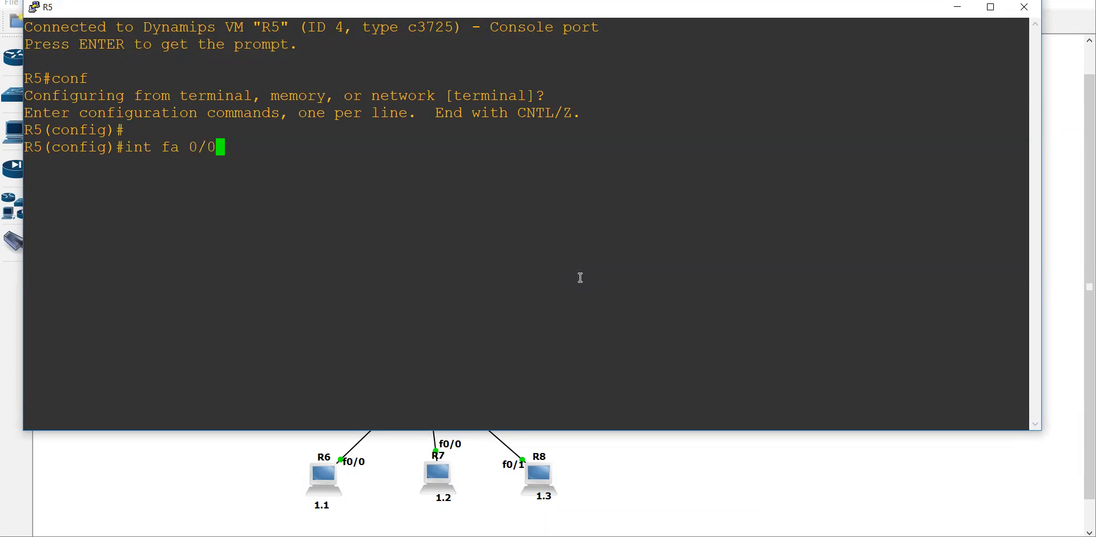
key(Return)
Set the virtual IP address of standby group 1 to 192.168.1.6 on R5's fa 0/0
text(s)
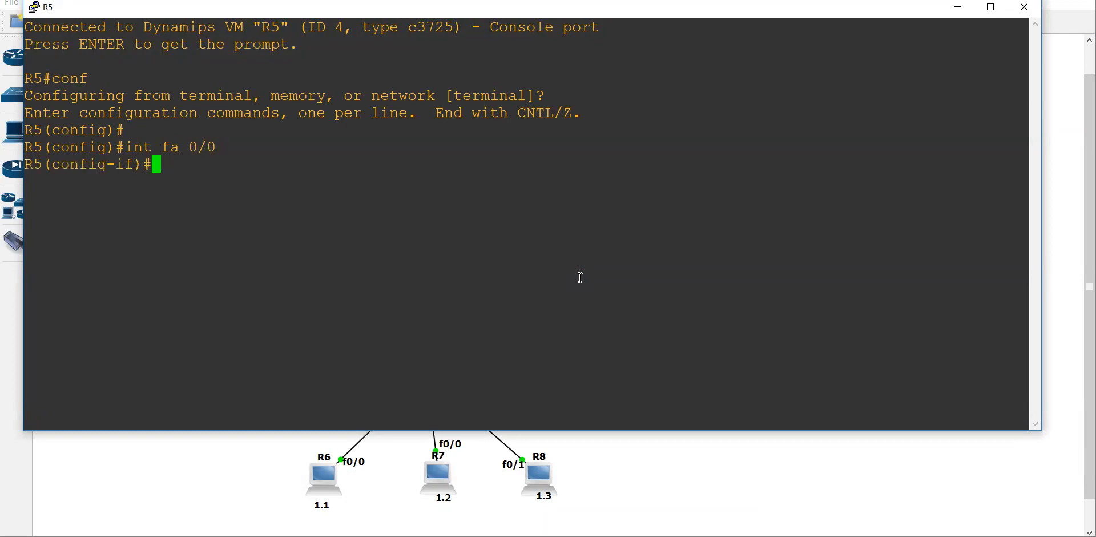
text(tan)
key(Tab)
text(1 )
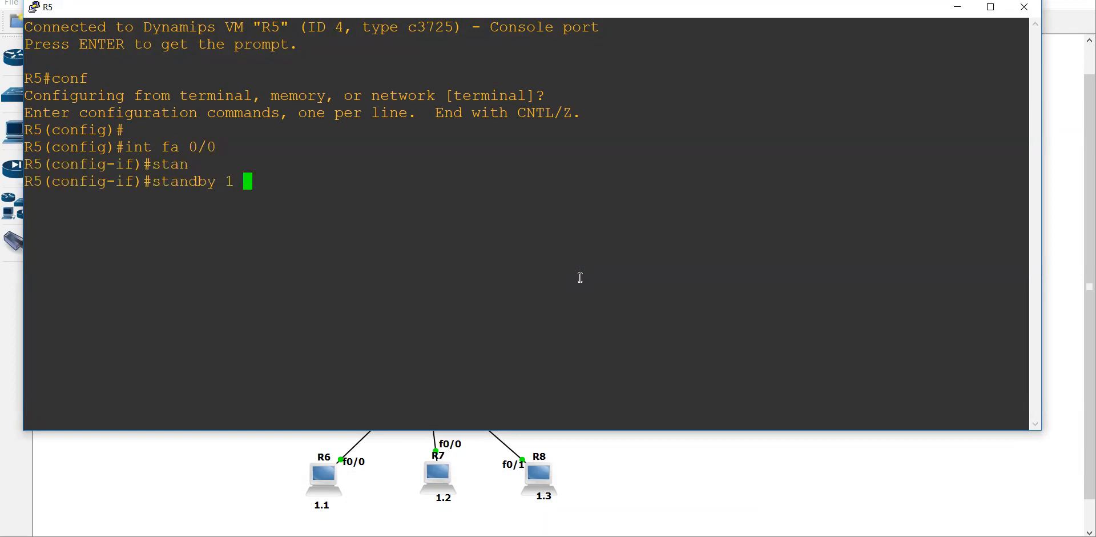
text(ip 192.16)
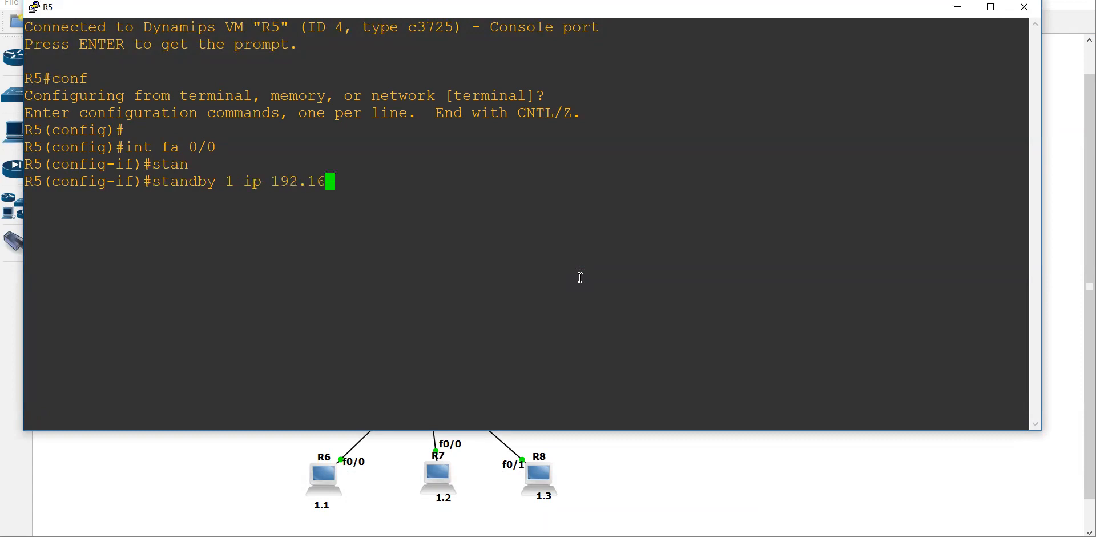
text(8.1.6)
key(Return)
key(Return)
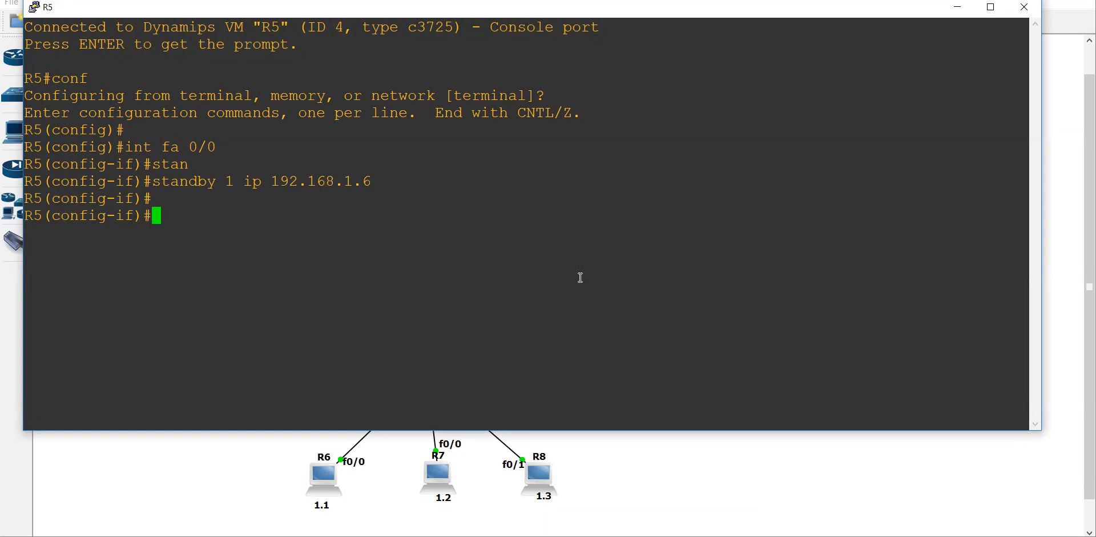
Enable preemption for standby group 1 on R5's fa 0/0
text(stan)
key(Tab)
text(1 pree)
key(Tab)
key(Return)
Set the priority of standby group 1 to 200 on R5's fa 0/0 and leave configuration mode
text(stan)
key(Tab)
text(1 pri)
key(Tab)
text(200)
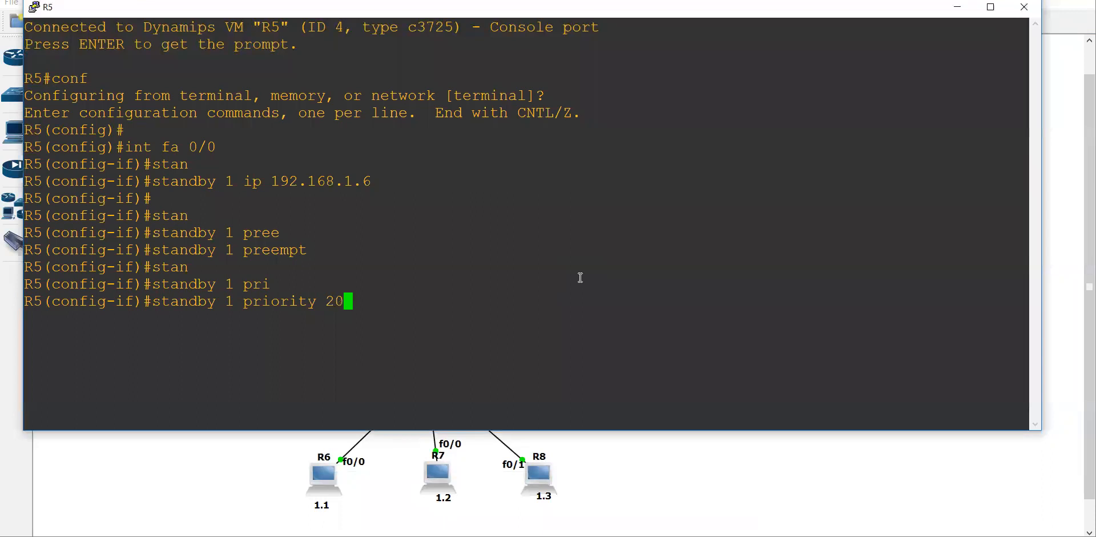
key(Return)
key(Return)
key(Return)
key(Return)
key(ctrl+z)
key(ctrl+z)
key(ctrl+z)
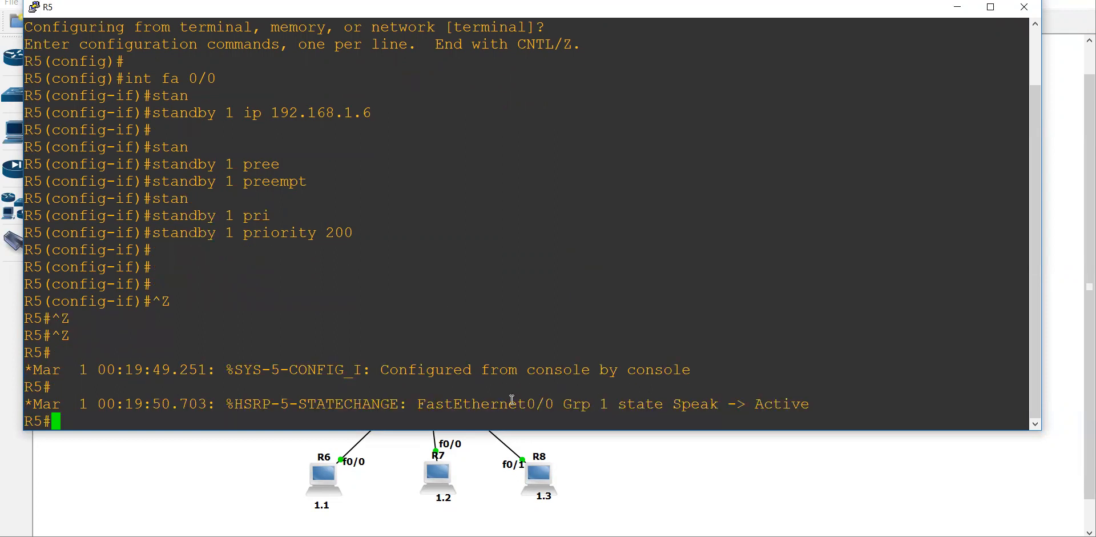
Examine R5's HSRP state-change message and its configured priority, and return to the topology
drag(624, 400, 826, 403)
drag(303, 237, 365, 242)
click(185, 471)
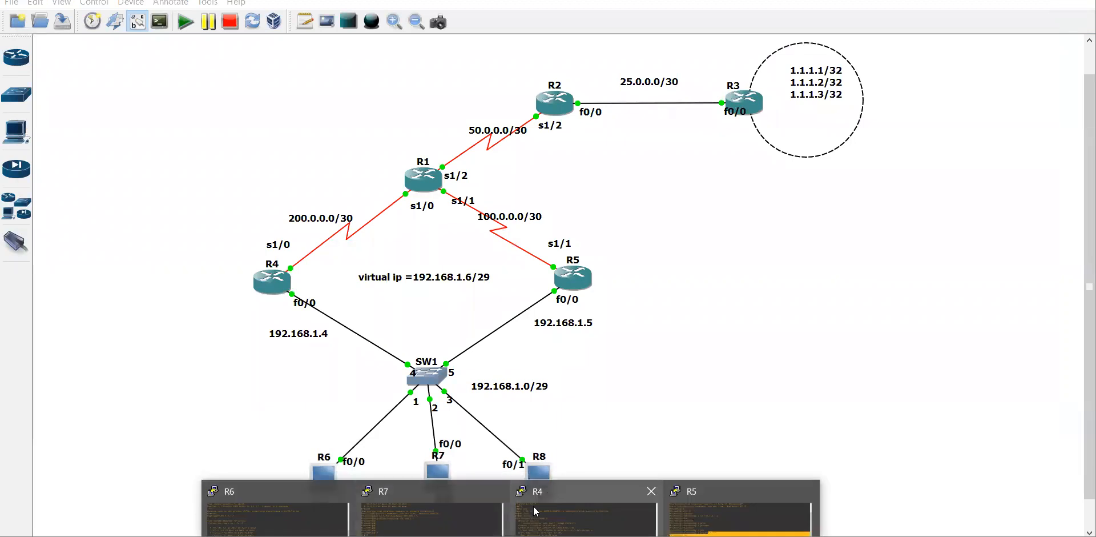
Bring up R4's console, advance to fresh prompts, and examine its HSRP state-change messages
click(586, 502)
key(Return)
key(Return)
key(Return)
key(Return)
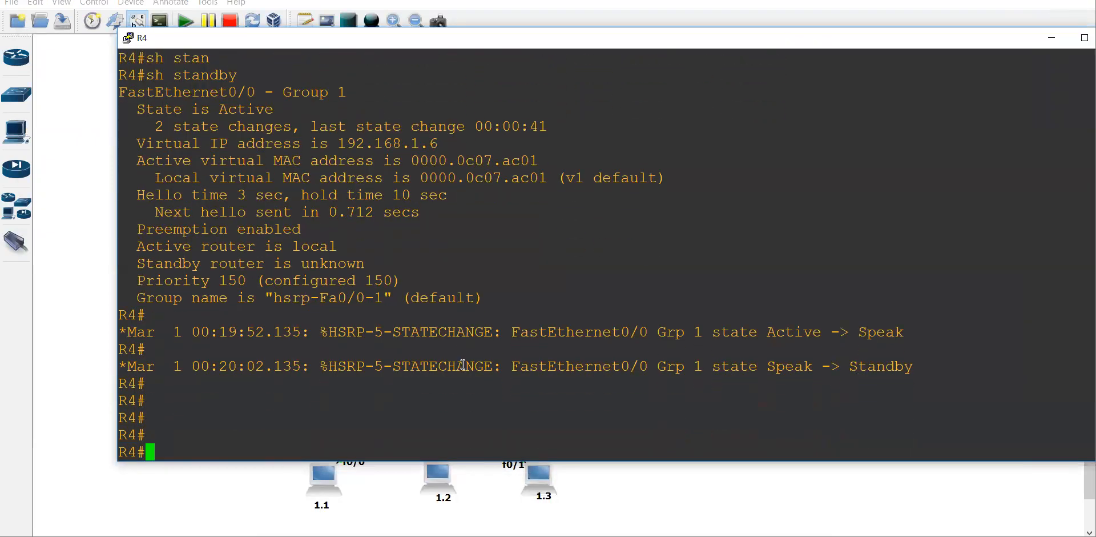
drag(799, 332, 935, 334)
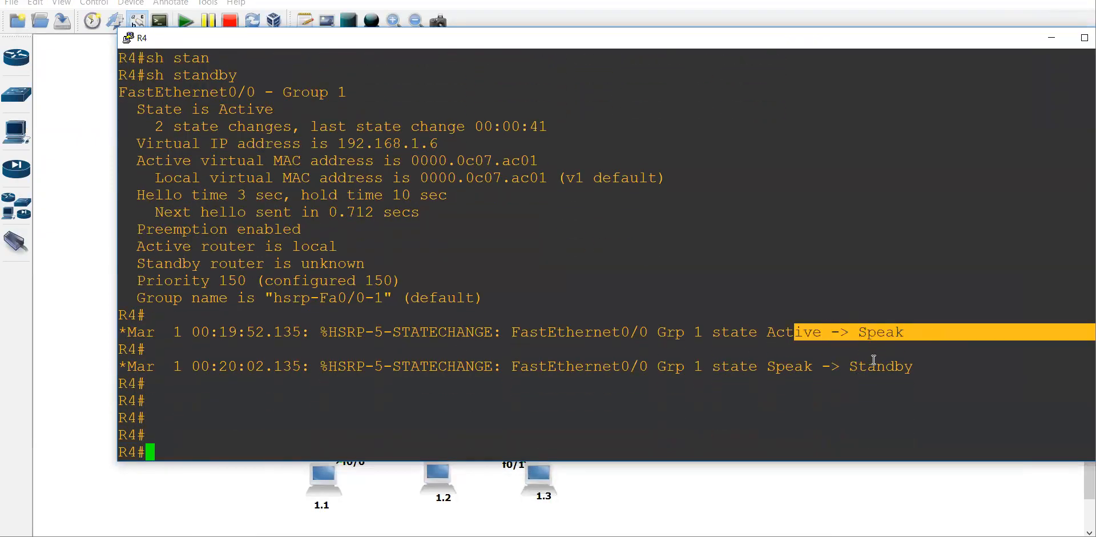
drag(851, 365, 896, 366)
click(530, 313)
Run sh standby on R4 again and examine the active router's address and priority
key(Up)
key(Return)
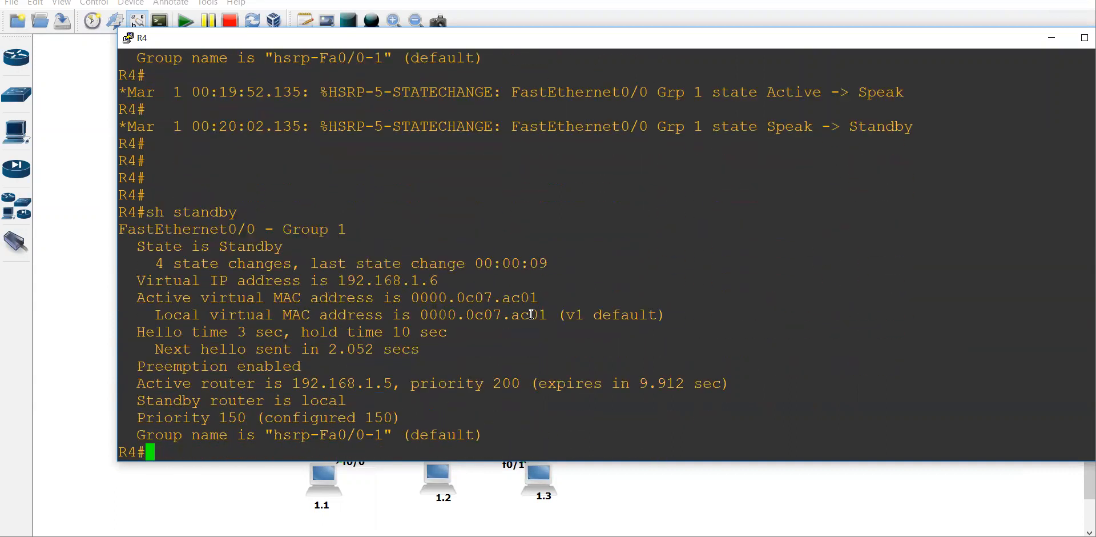
drag(136, 381, 388, 384)
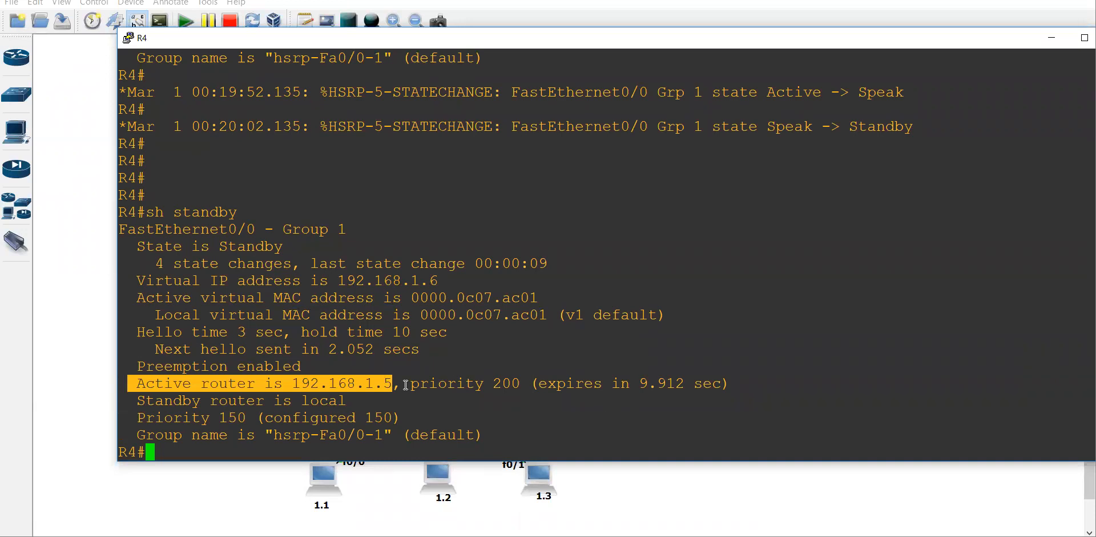
click(431, 382)
drag(405, 383, 516, 386)
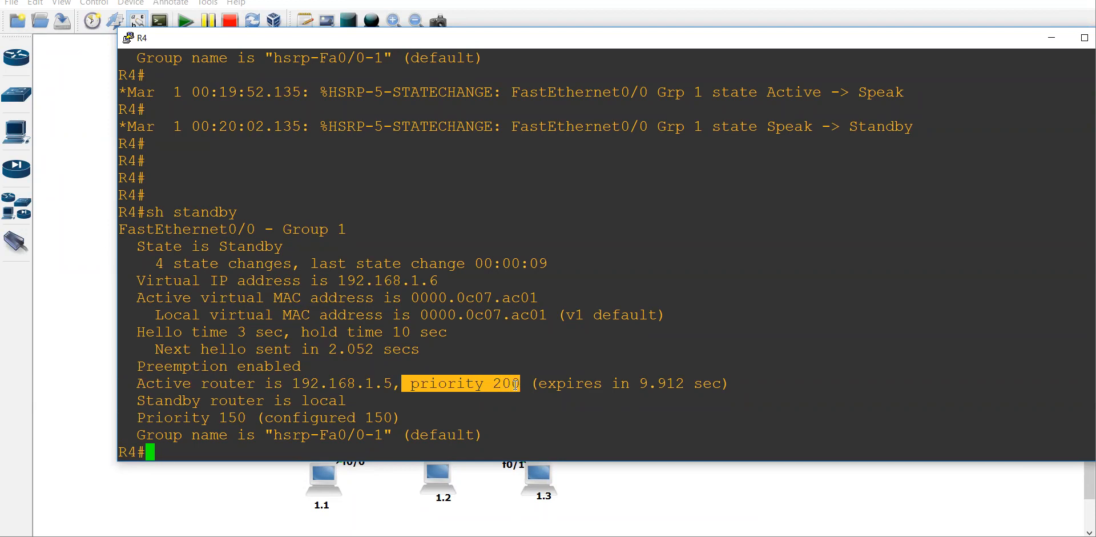
Examine the standby router line in R4's HSRP output and return to the topology
drag(134, 401, 312, 400)
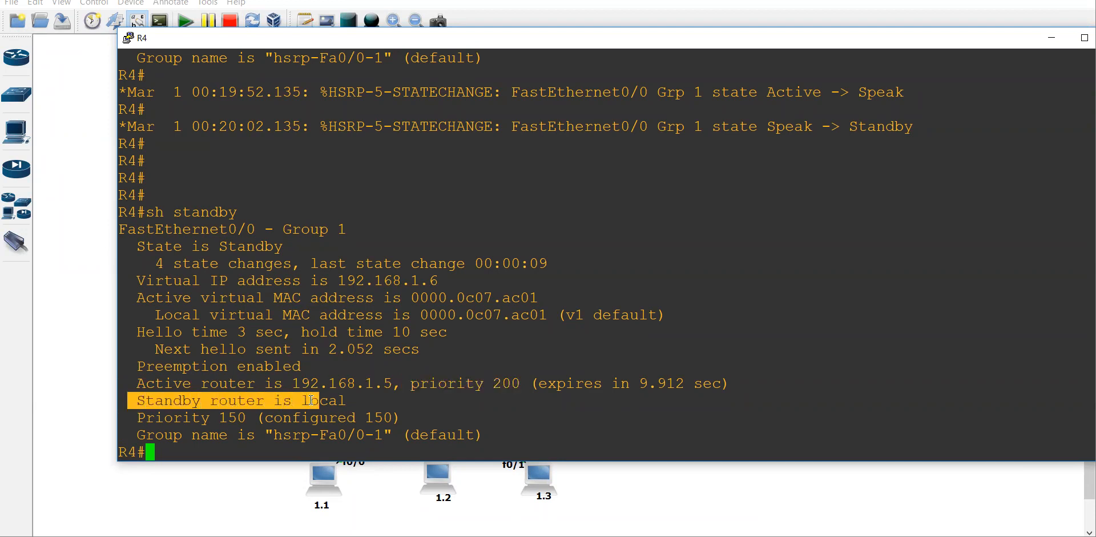
click(343, 400)
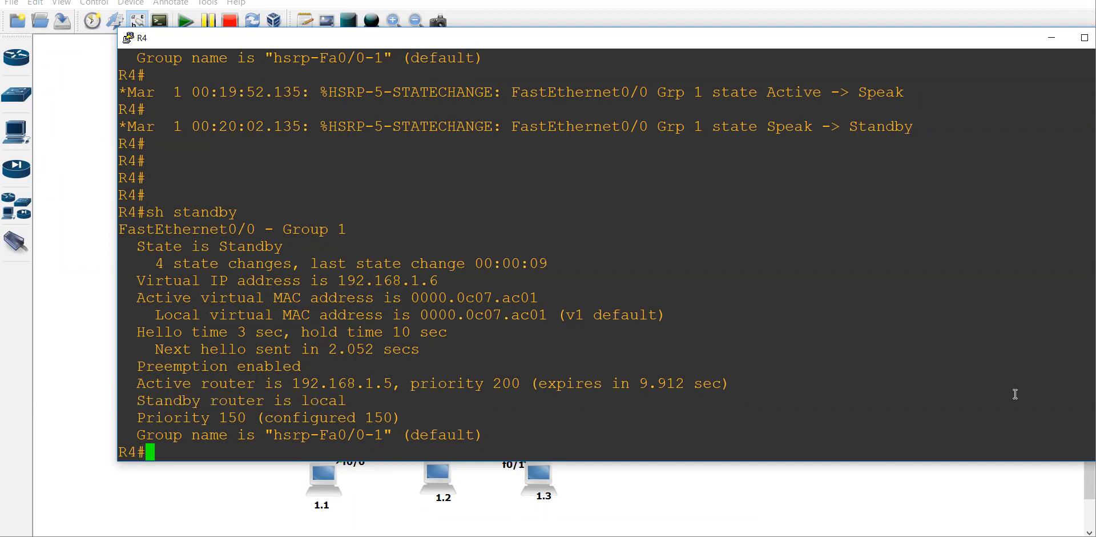
click(1079, 483)
scroll(1078, 482, up, 2)
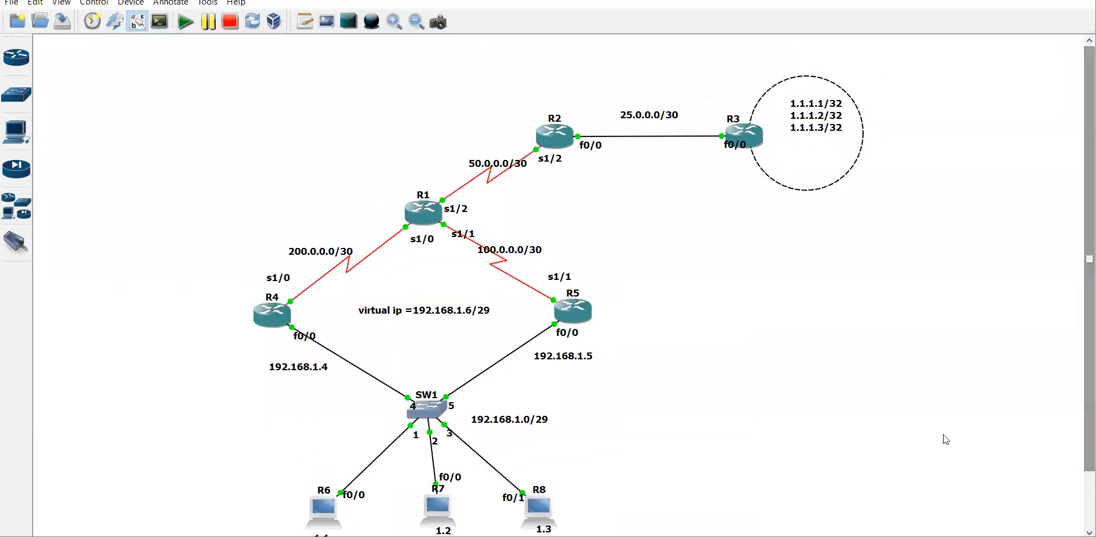
Bring R4's console back, reposition its window, review the earlier sh standby output, and advance to a fresh prompt
click(579, 516)
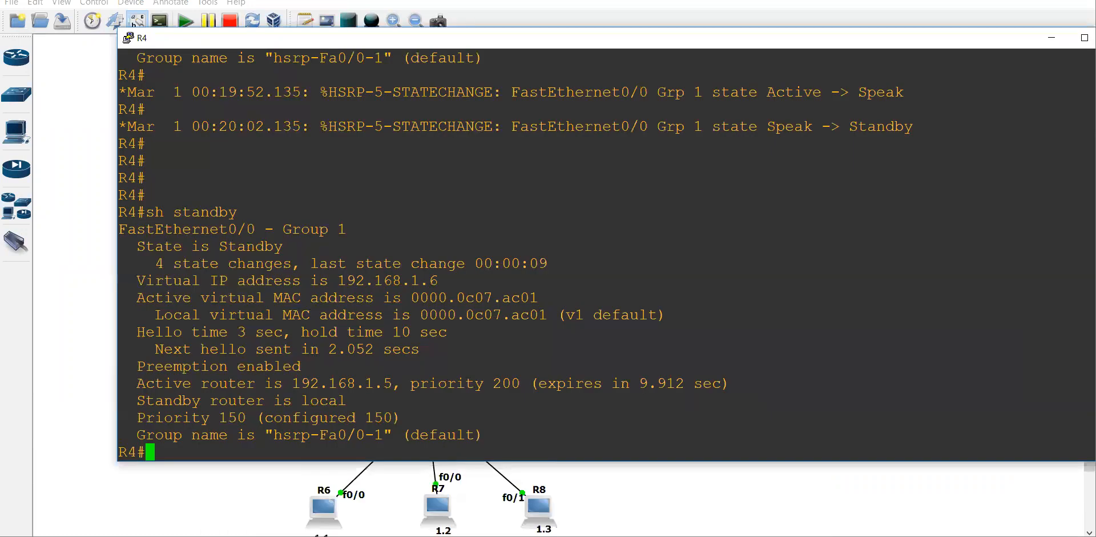
drag(822, 38, 687, 75)
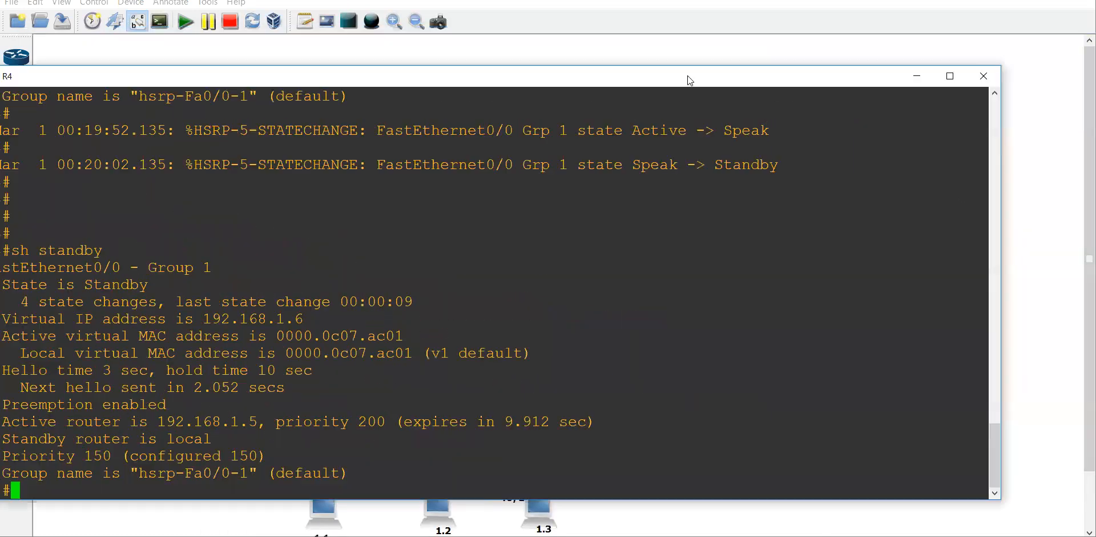
drag(999, 424, 993, 399)
drag(346, 78, 445, 71)
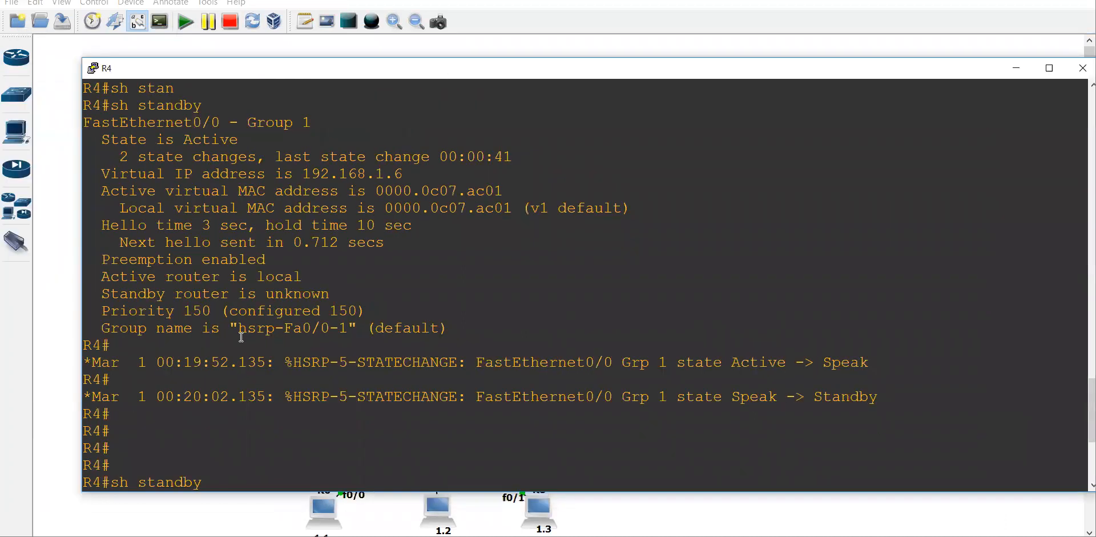
key(Return)
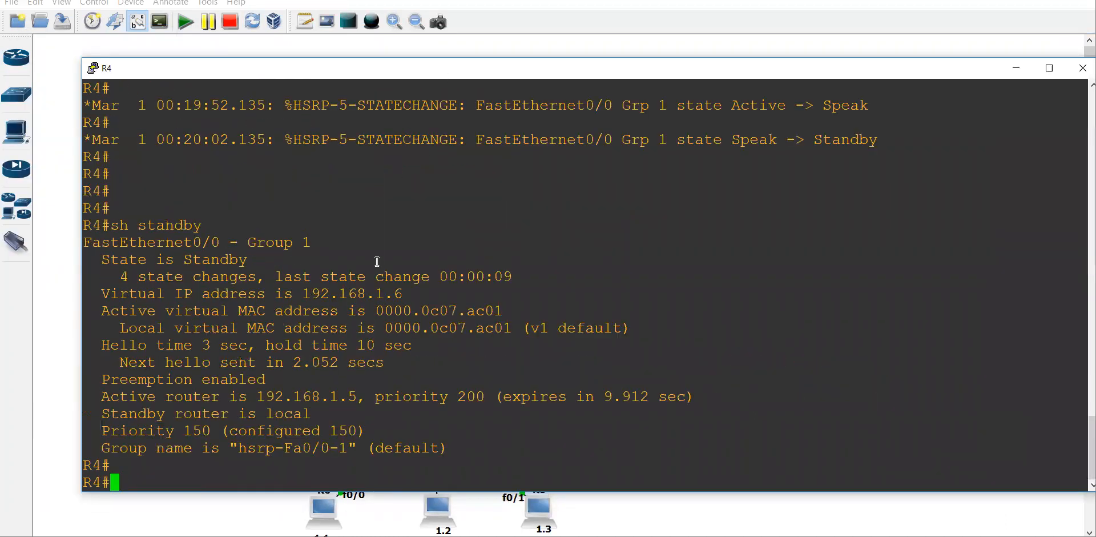
Run sh standby on R5 and examine its active router and standby router lines
click(212, 507)
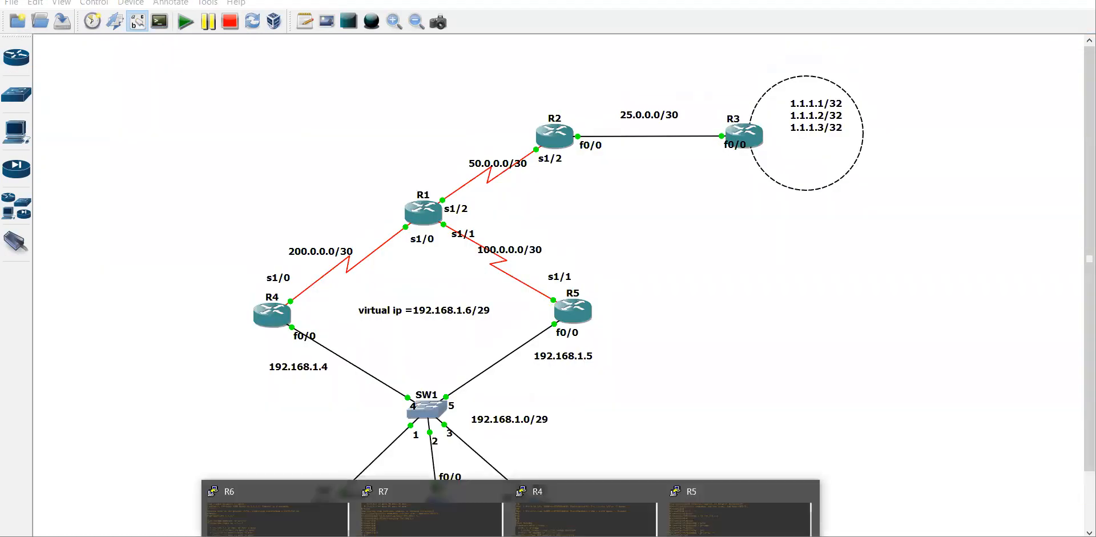
click(733, 499)
text(sh stan)
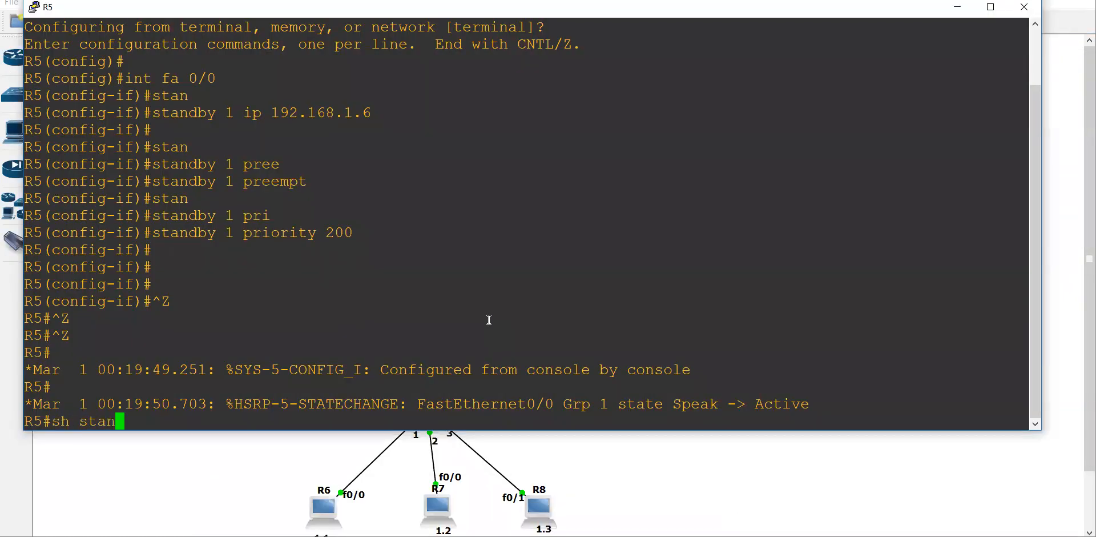
key(Tab)
key(Return)
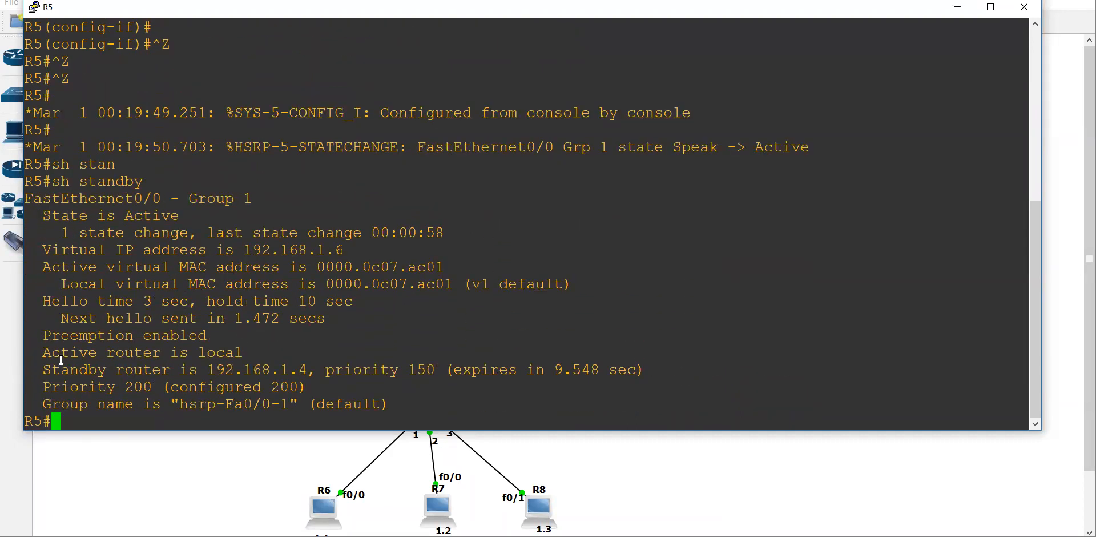
drag(43, 354, 238, 353)
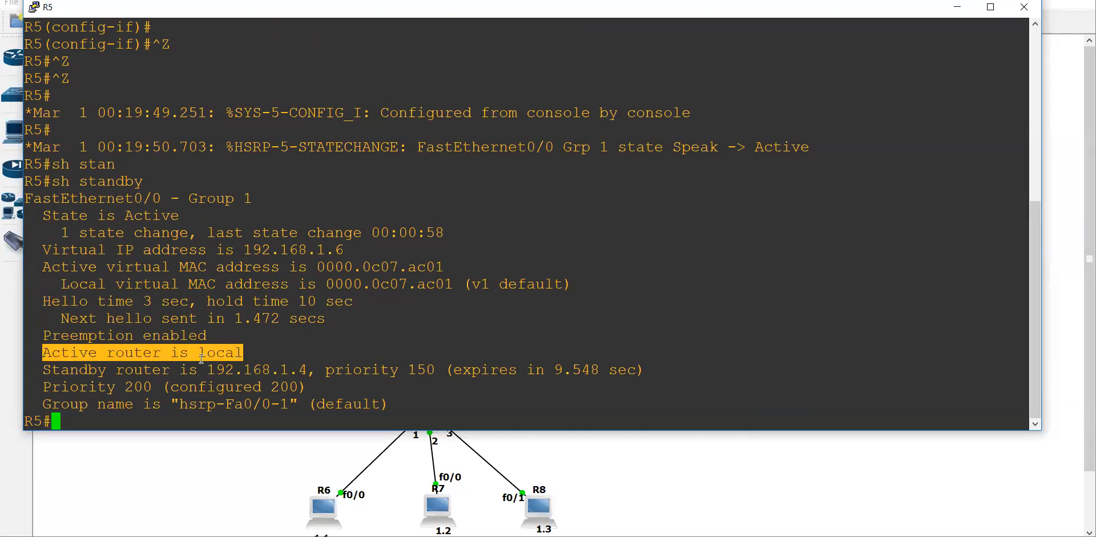
drag(70, 369, 295, 371)
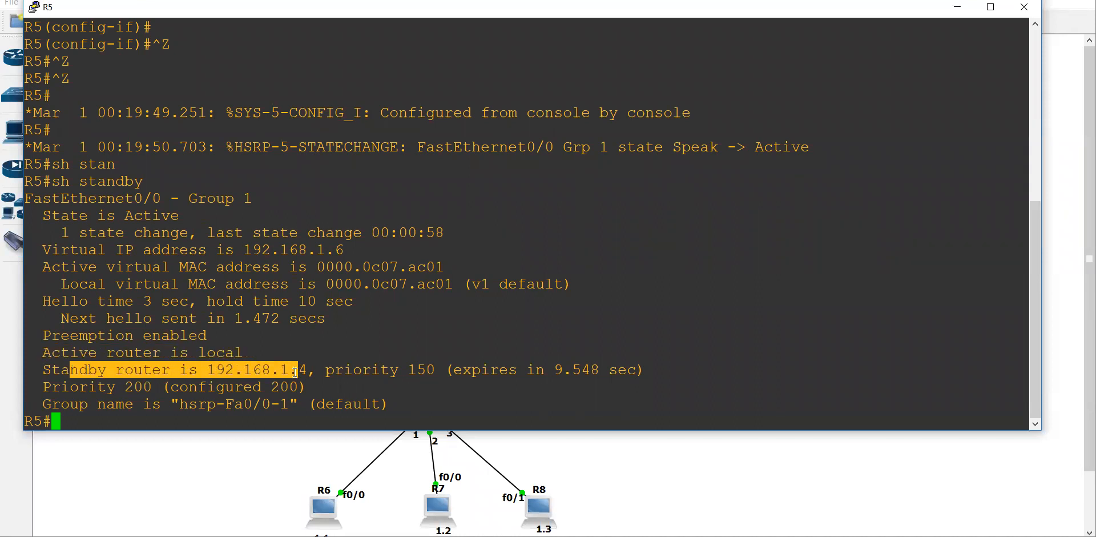
Examine the hello time and hold time in R5's HSRP output
drag(34, 300, 243, 301)
click(359, 317)
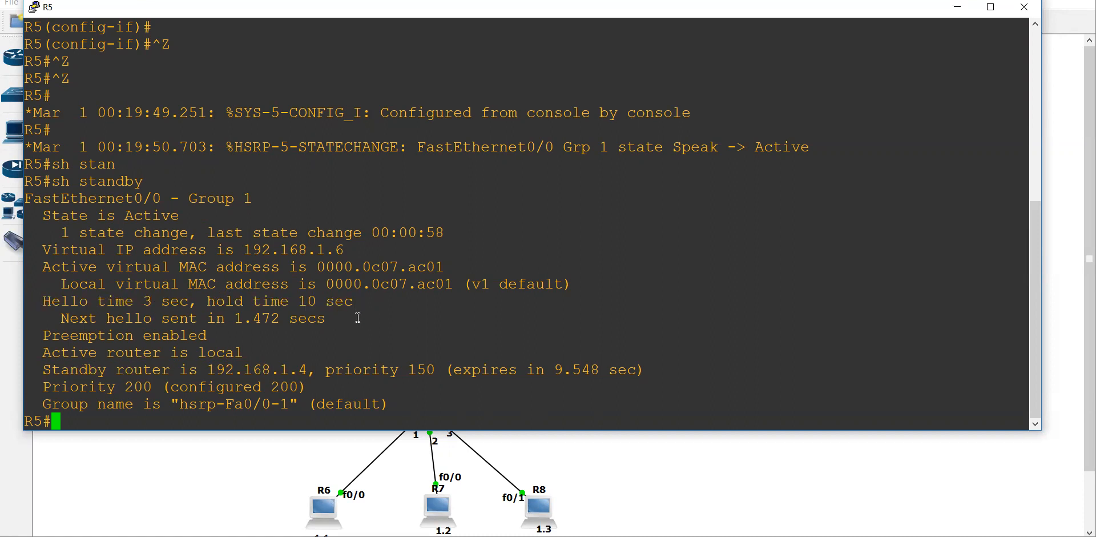
drag(163, 301, 336, 304)
click(148, 321)
drag(139, 303, 343, 303)
click(221, 346)
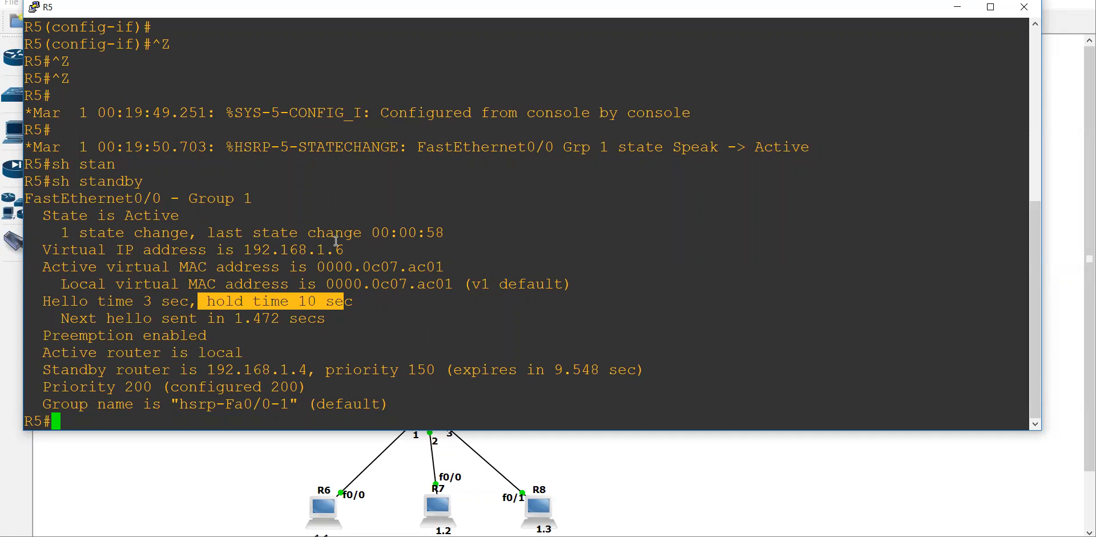
Examine the virtual MAC address lines in R5's HSRP output and return to the topology
drag(77, 265, 443, 265)
click(245, 306)
drag(161, 283, 317, 267)
drag(144, 337, 356, 324)
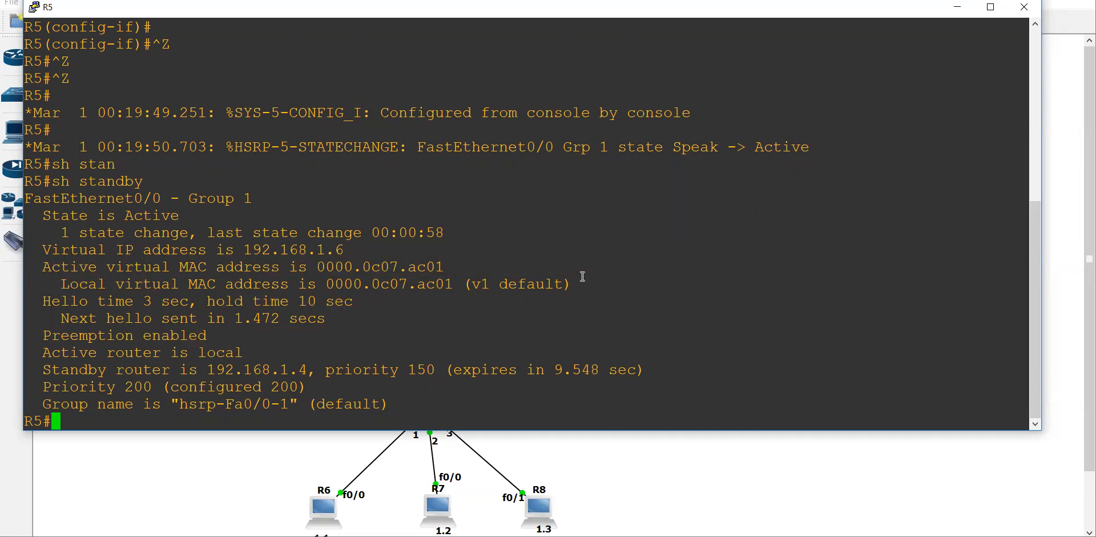
click(958, 7)
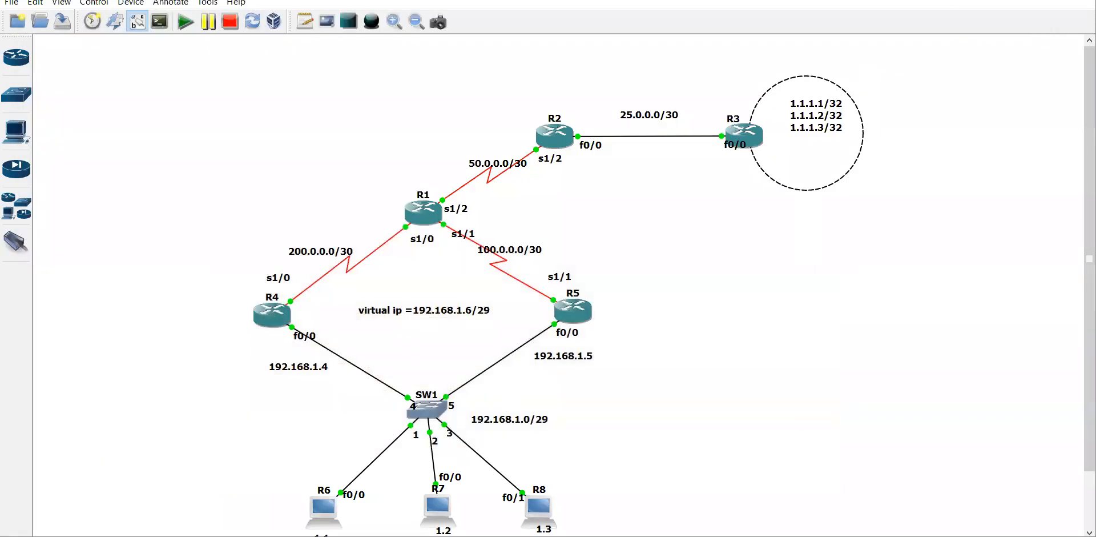
scroll(358, 484, down, 2)
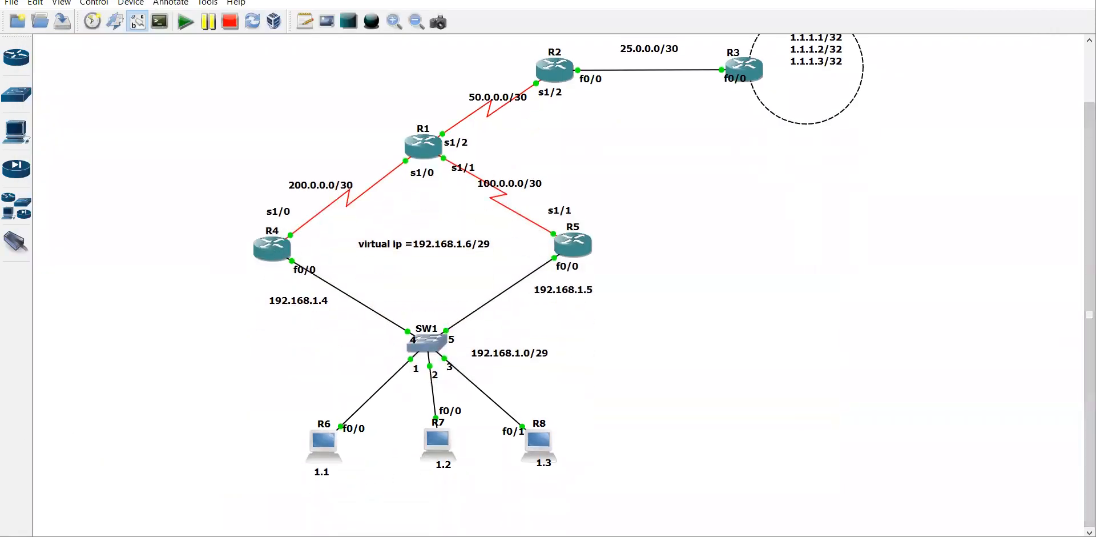
Leave configuration mode on R6 and ping 1.1.1.3 to test reachability through the virtual gateway
click(490, 508)
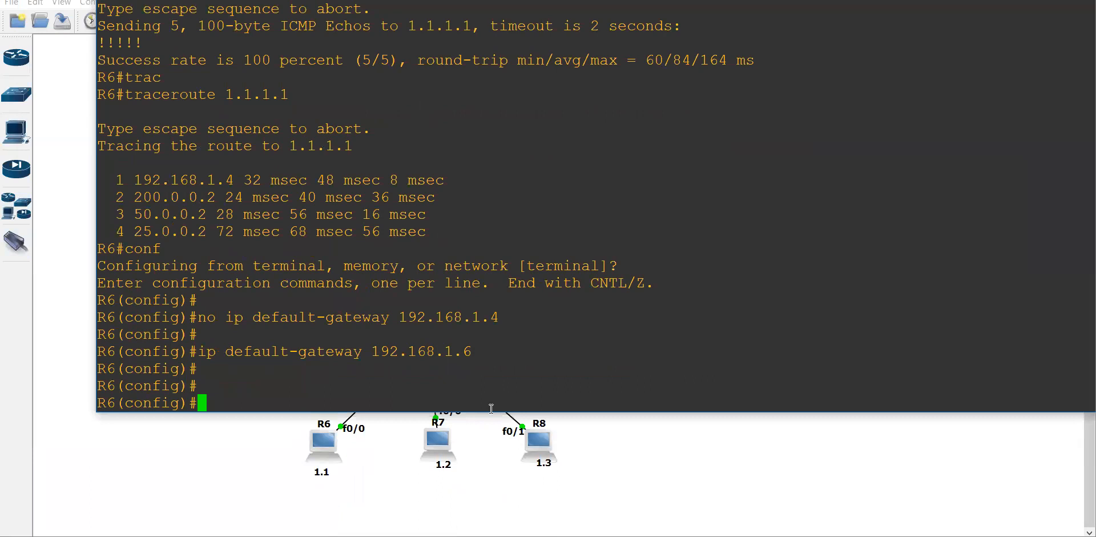
key(ctrl+z)
key(ctrl+z)
text(confing )
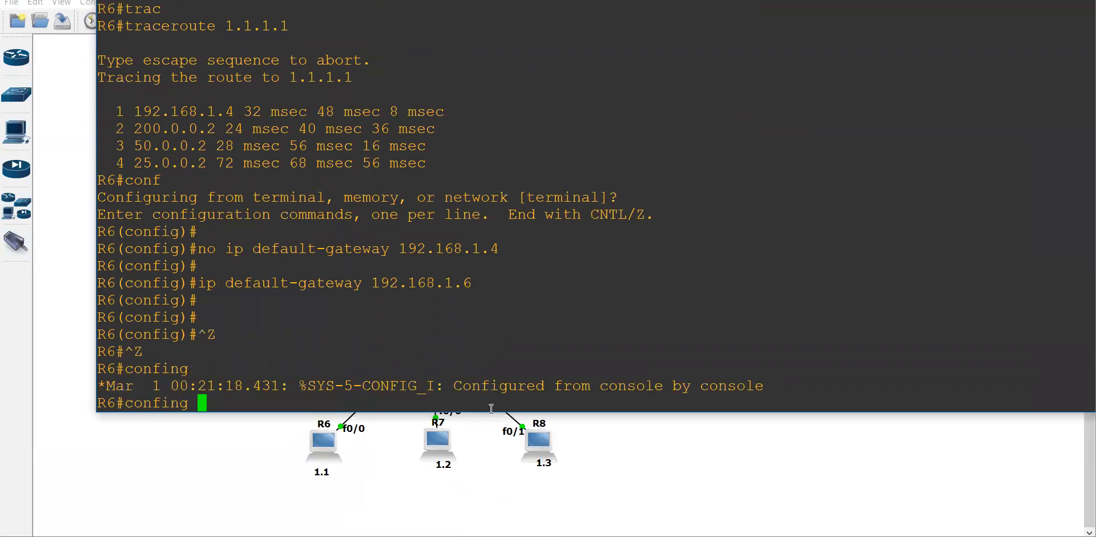
text(1.1.1.3)
key(Return)
text(ping 1.1.1.3)
key(Return)
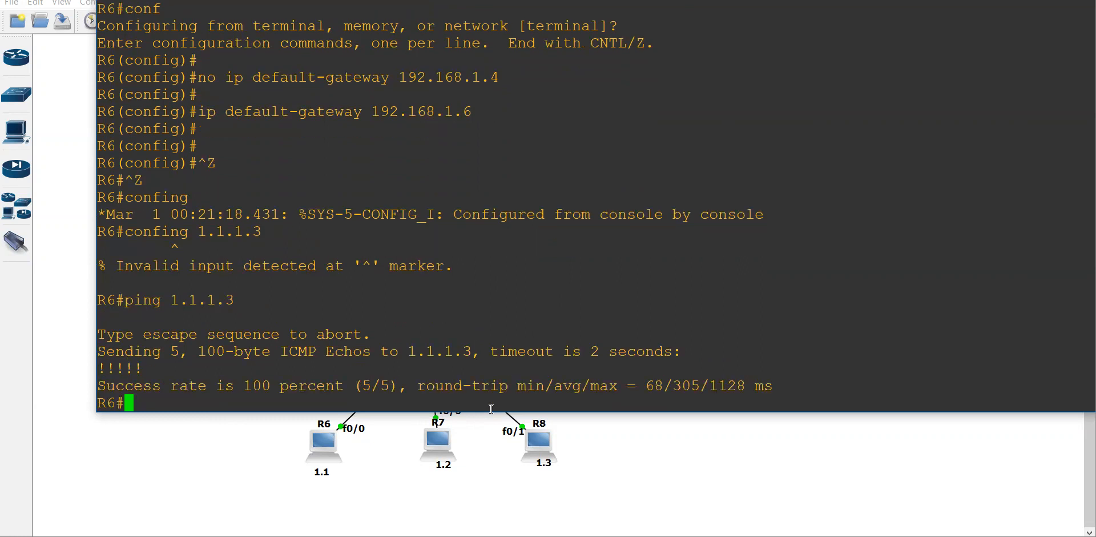
Run traceroute 1.1.1.3 on R6, examine the first hop's address, and return to the topology
key(Return)
key(Return)
key(Up)
key(Up)
key(Down)
key(Down)
text(trac)
key(Tab)
text(1.1.1.3)
key(Return)
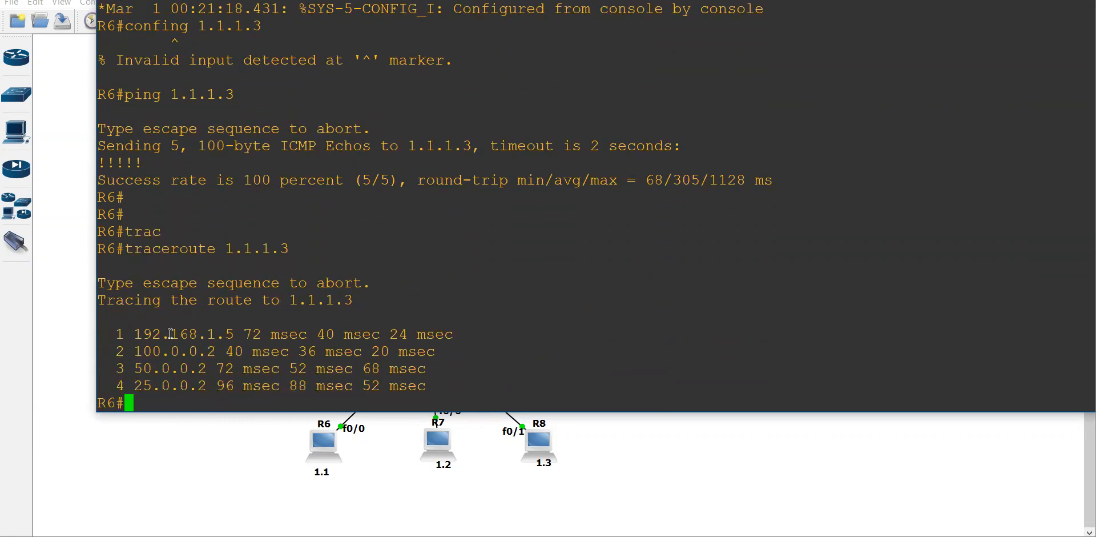
drag(171, 333, 244, 333)
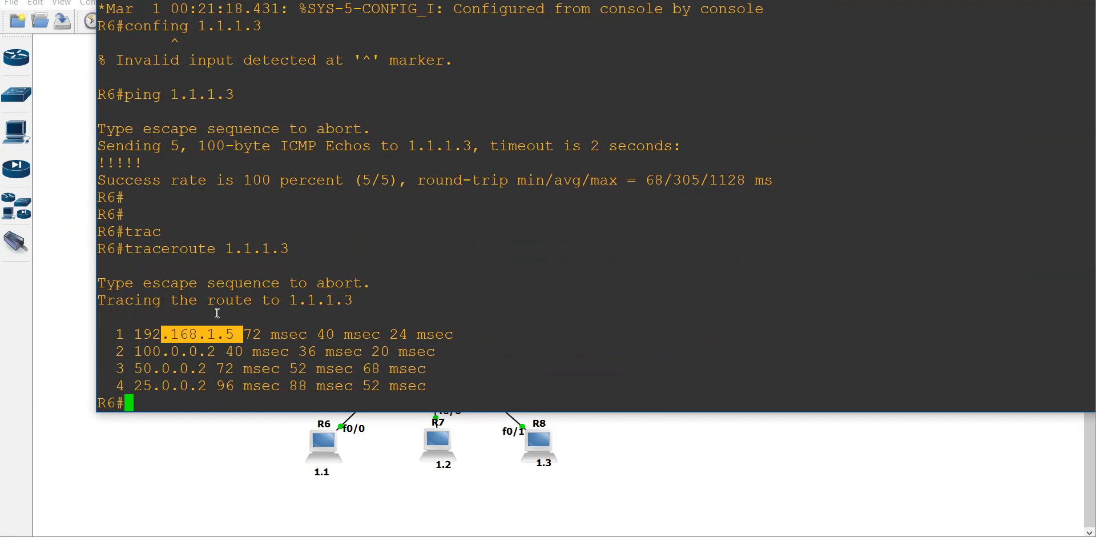
click(233, 482)
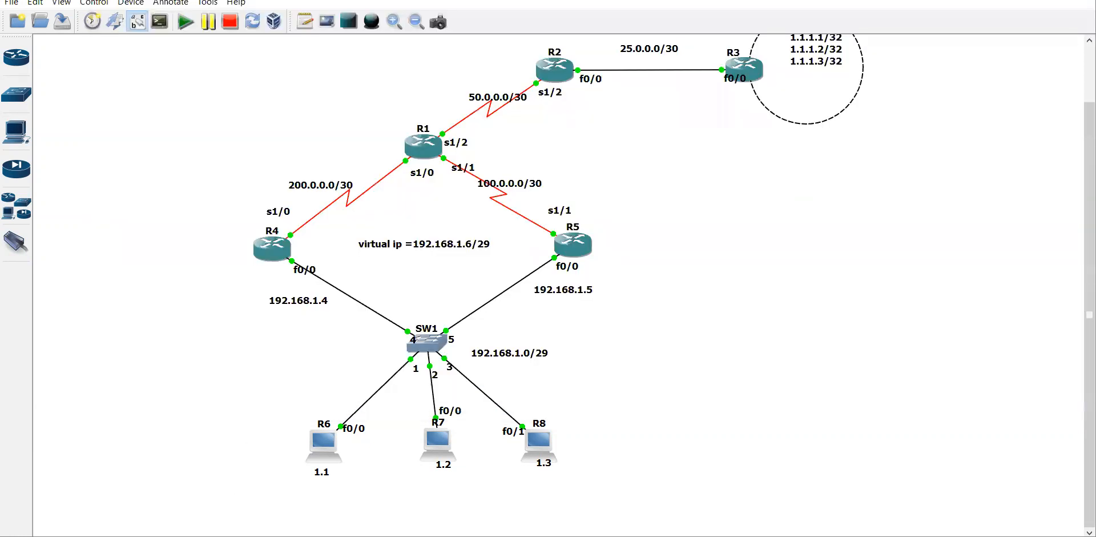
Enter configuration mode on R4 and open interface fa 0/0 for configuration
click(553, 499)
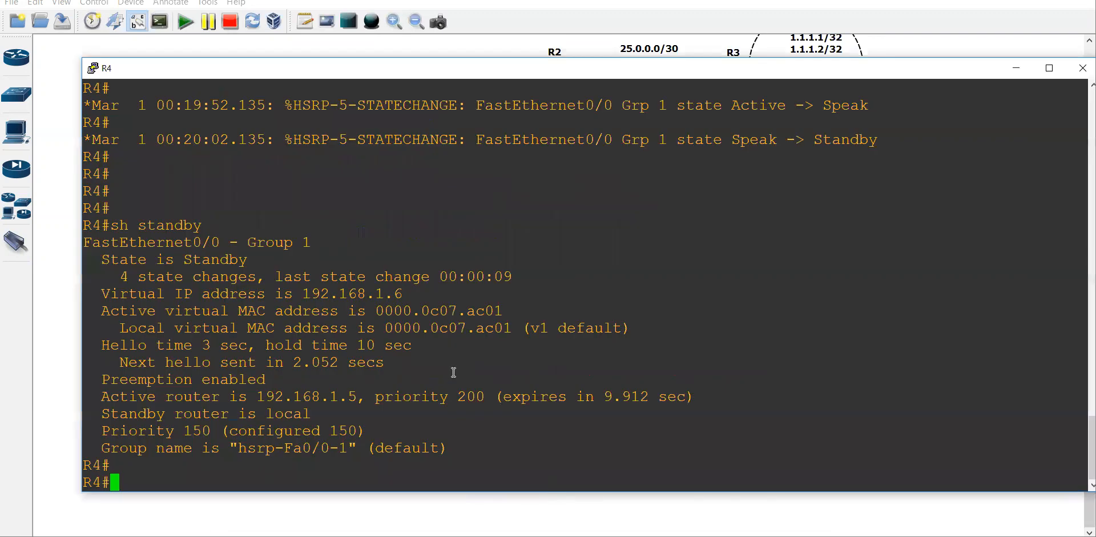
text(conf)
key(Return)
text(do sh his)
key(Up)
key(Up)
key(Up)
key(Up)
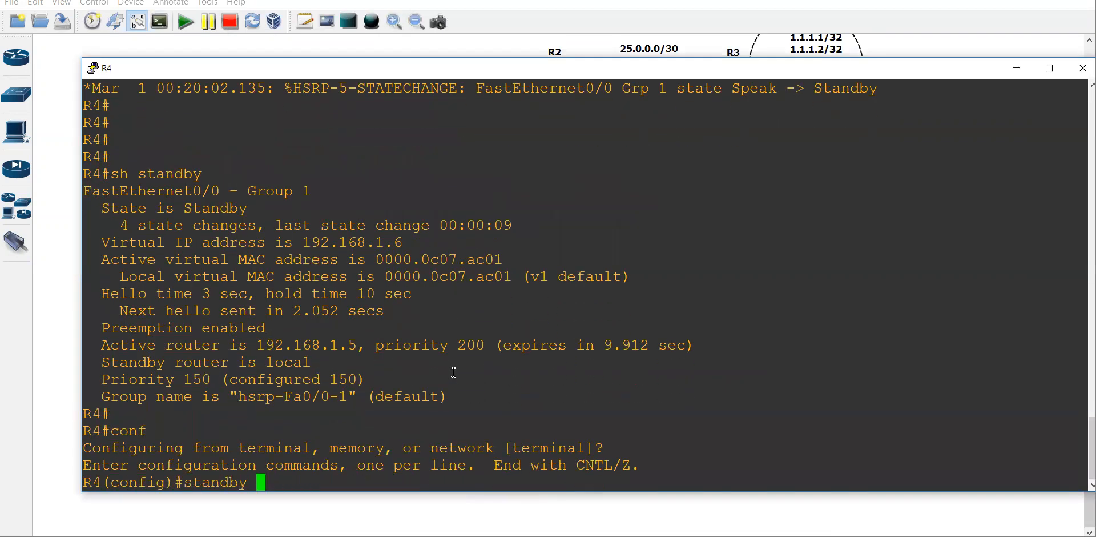
key(Return)
Set the priority of standby group 1 to 201 on R4's fa 0/0 and leave configuration mode
key(Up)
key(Up)
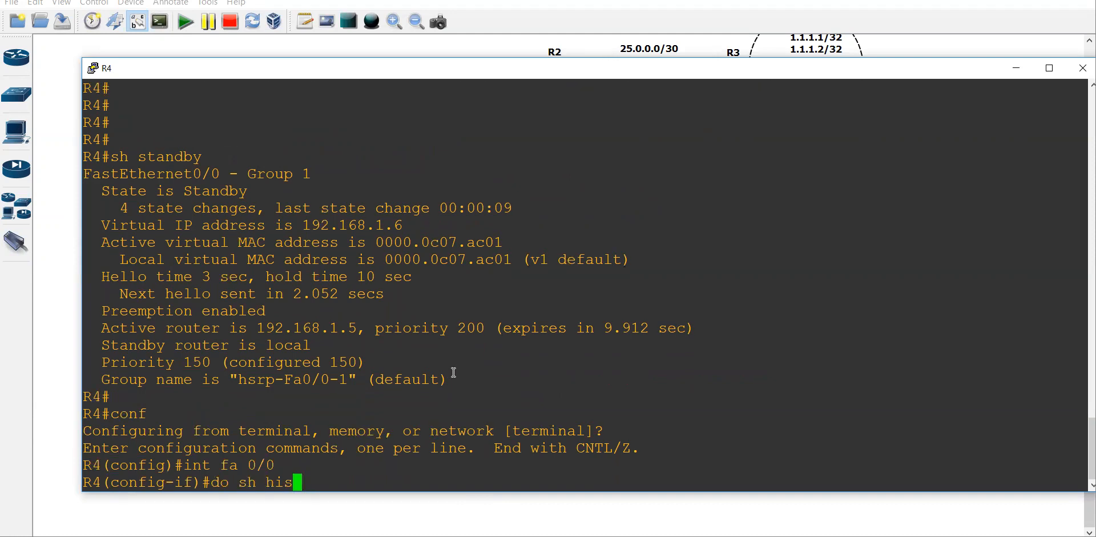
key(BackSpace)
key(BackSpace)
key(BackSpace)
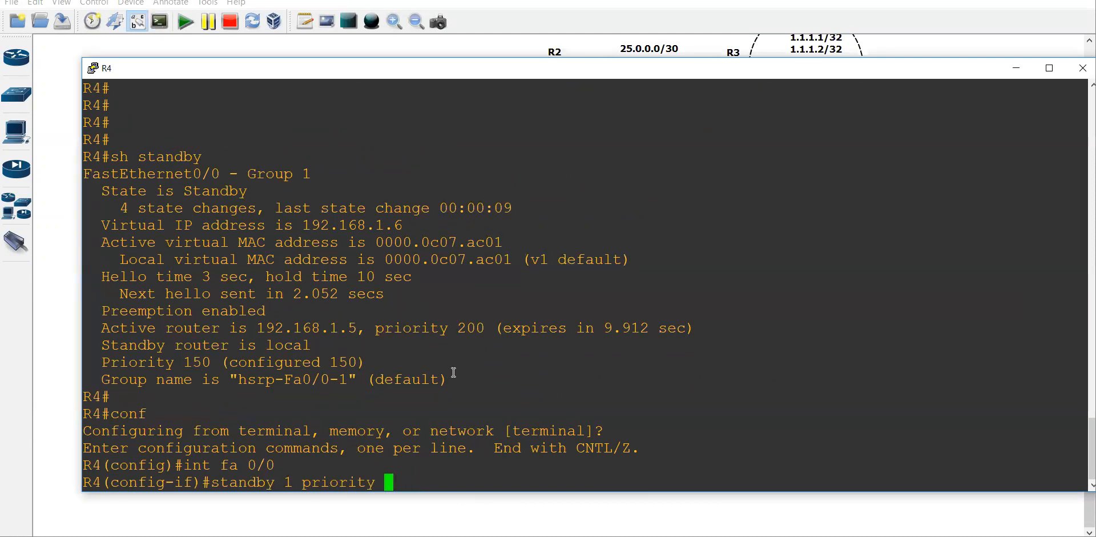
text(201)
key(Return)
key(Return)
key(Return)
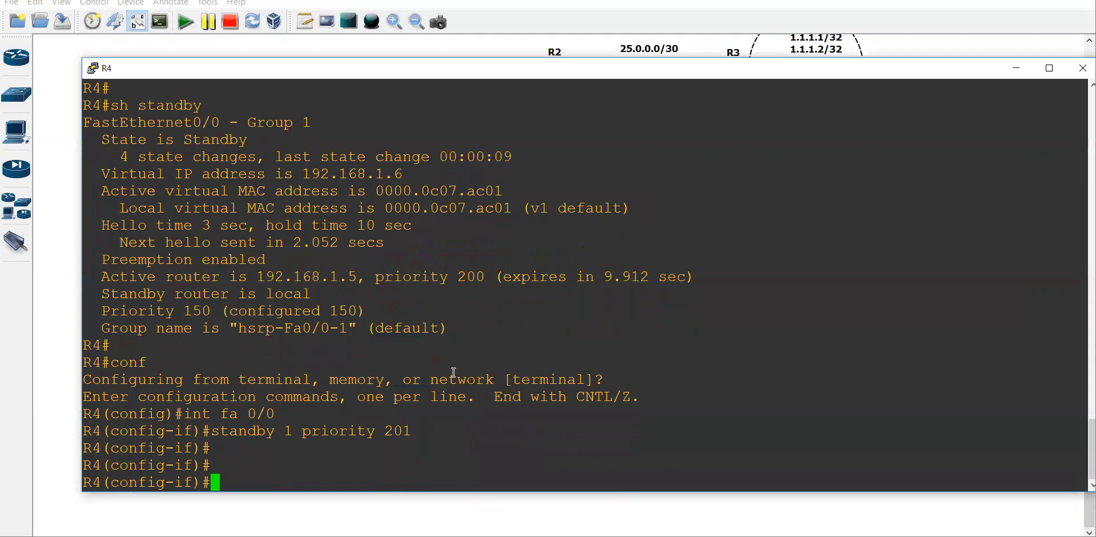
key(ctrl+z)
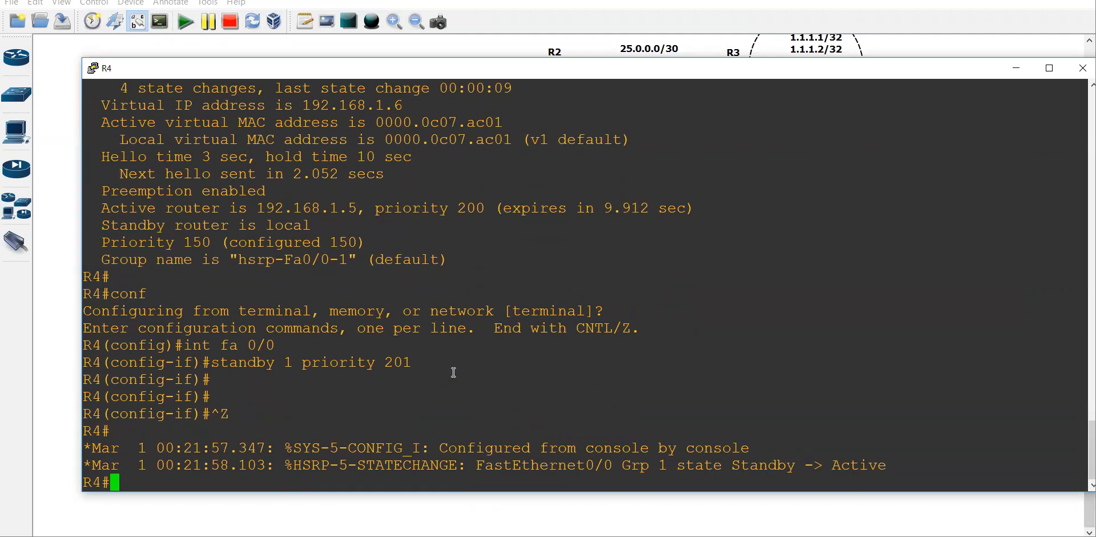
Repeat traceroute 1.1.1.3 on R6, examine the addresses of the first three hops, and return to the topology
click(321, 500)
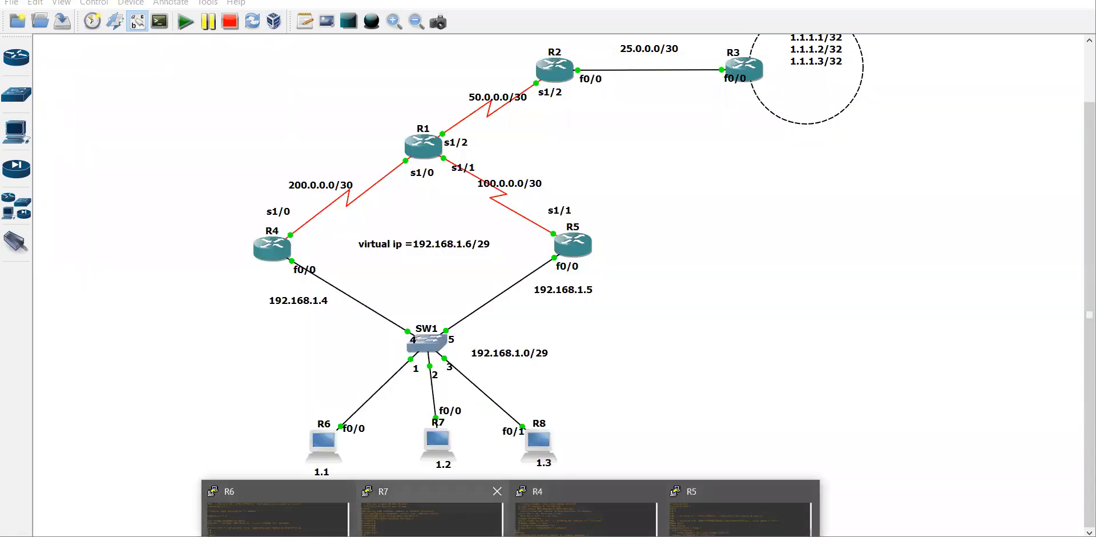
click(280, 509)
key(Up)
key(Return)
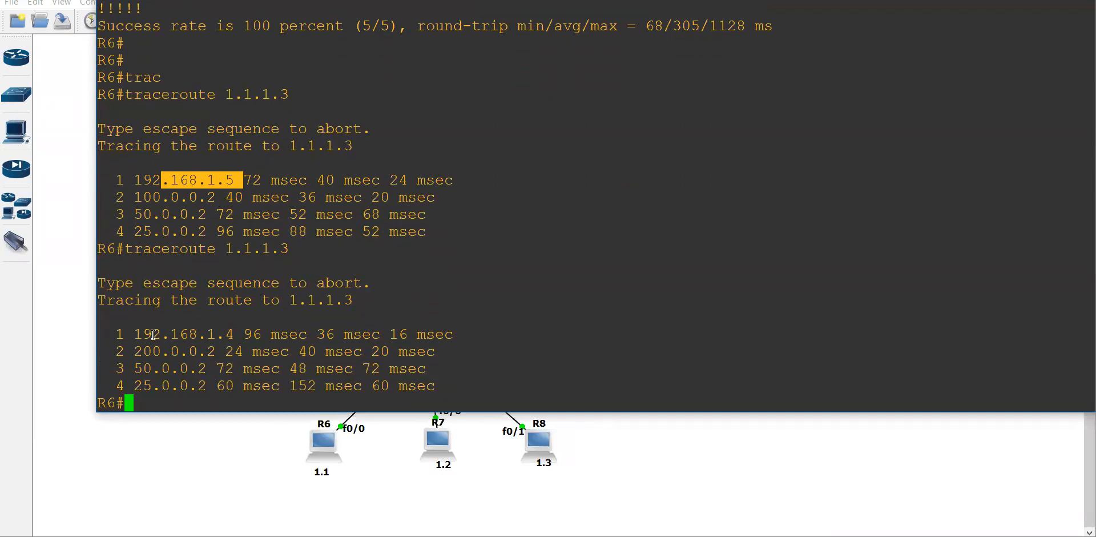
drag(153, 335, 262, 335)
drag(171, 351, 288, 351)
drag(174, 371, 266, 371)
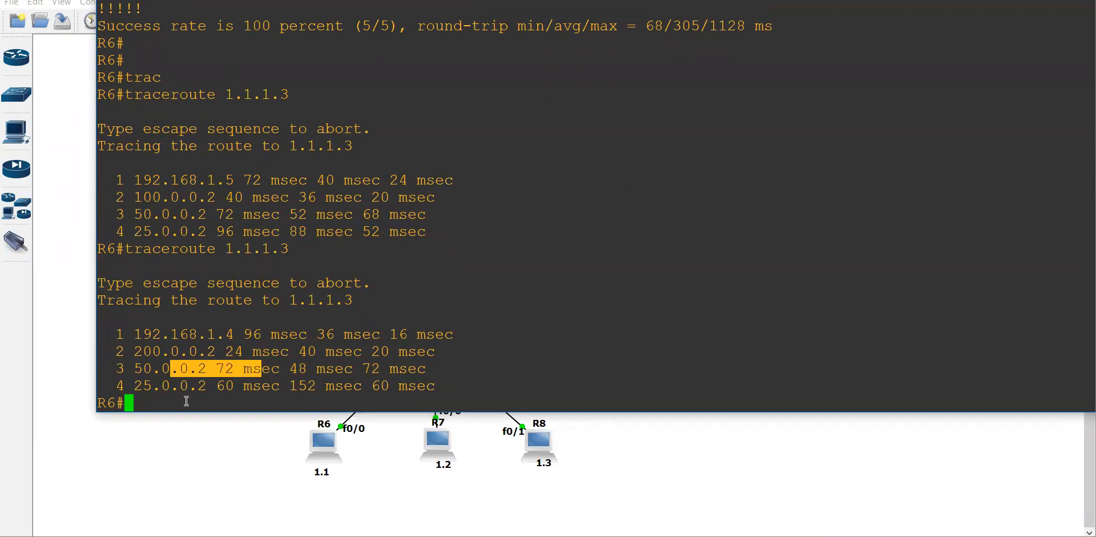
double_click(187, 399)
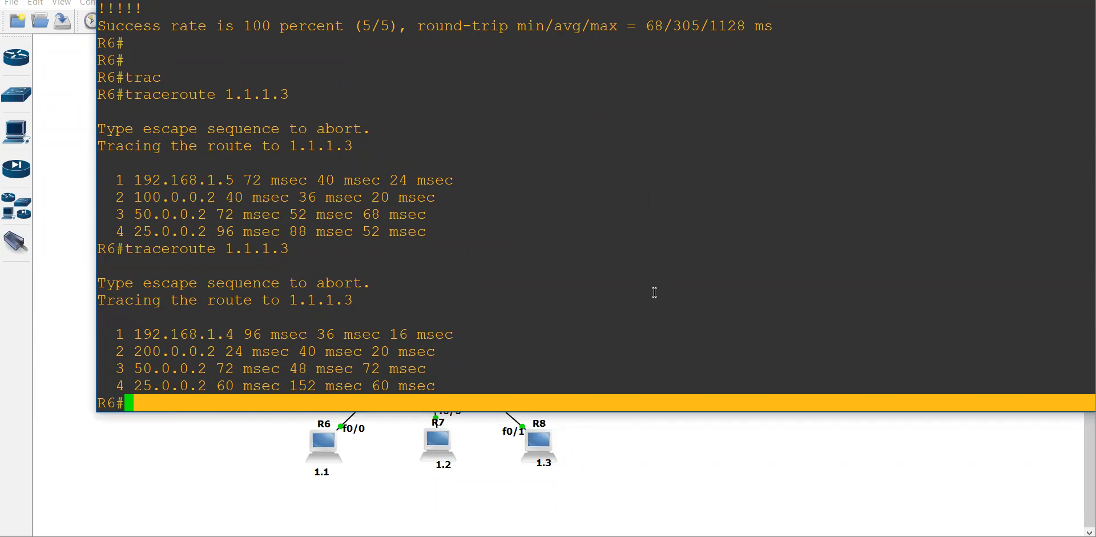
click(315, 283)
click(205, 481)
drag(668, 173, 269, 519)
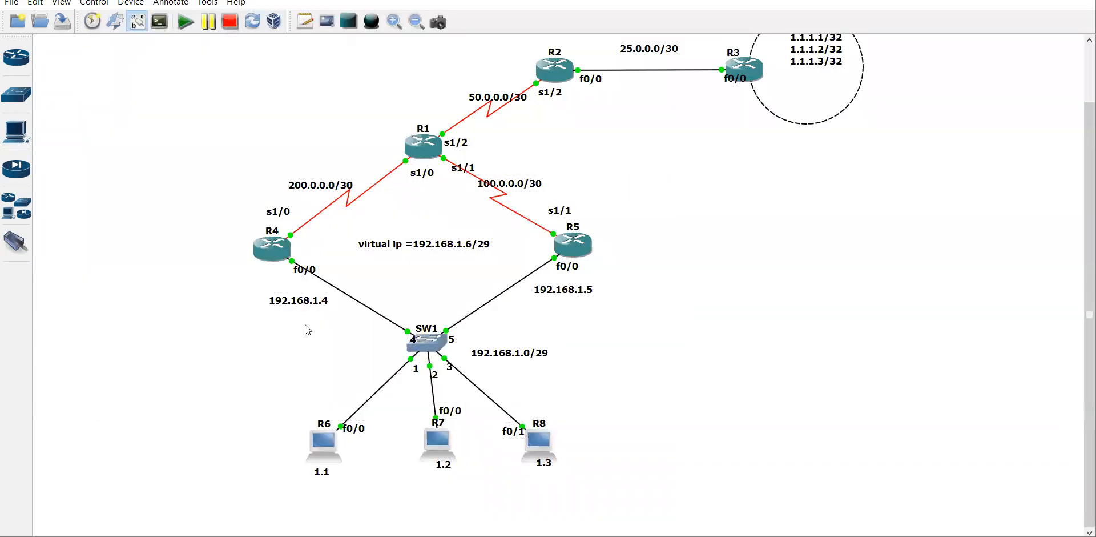
Shift the virtual IP label and router R5 slightly toward R4 in the topology
click(425, 245)
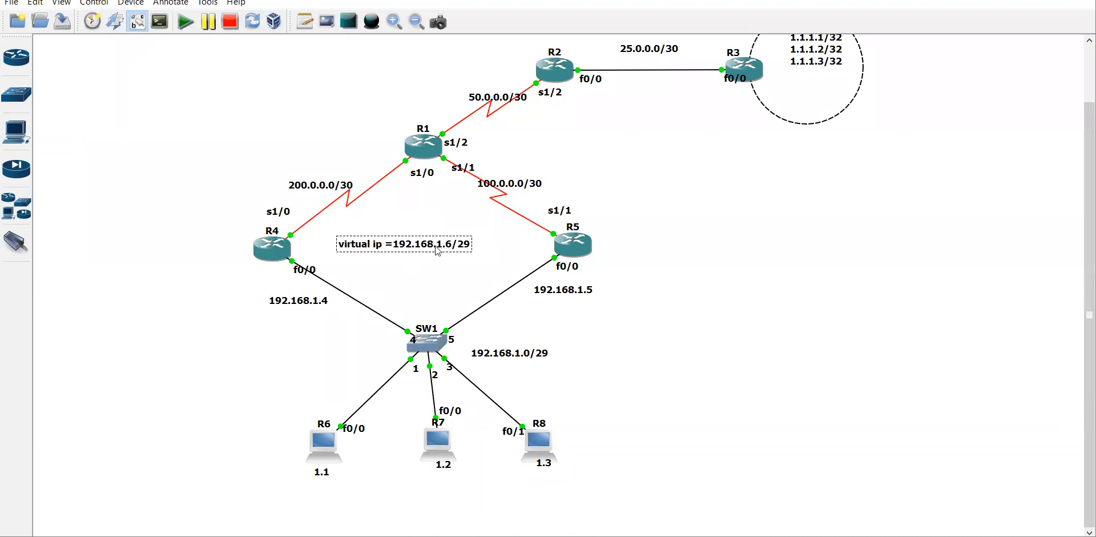
drag(435, 246, 455, 244)
drag(573, 245, 529, 247)
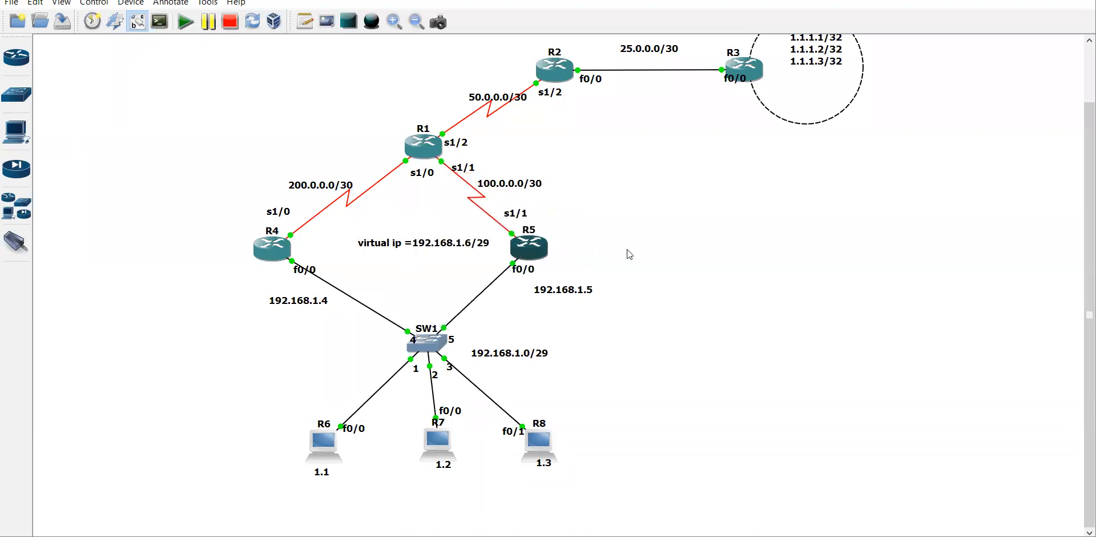
drag(440, 251, 423, 251)
drag(542, 246, 555, 252)
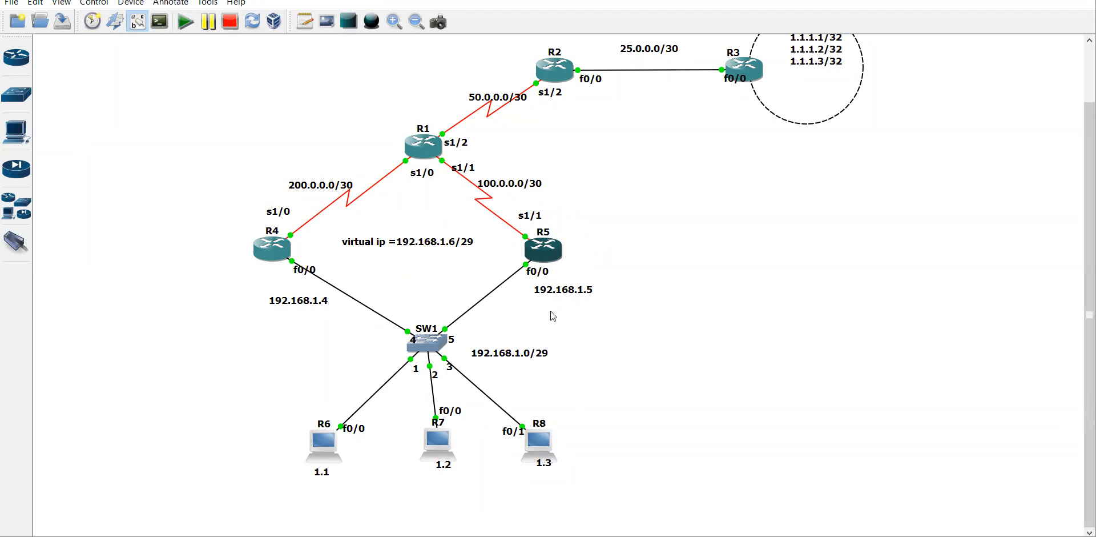
drag(550, 254, 563, 253)
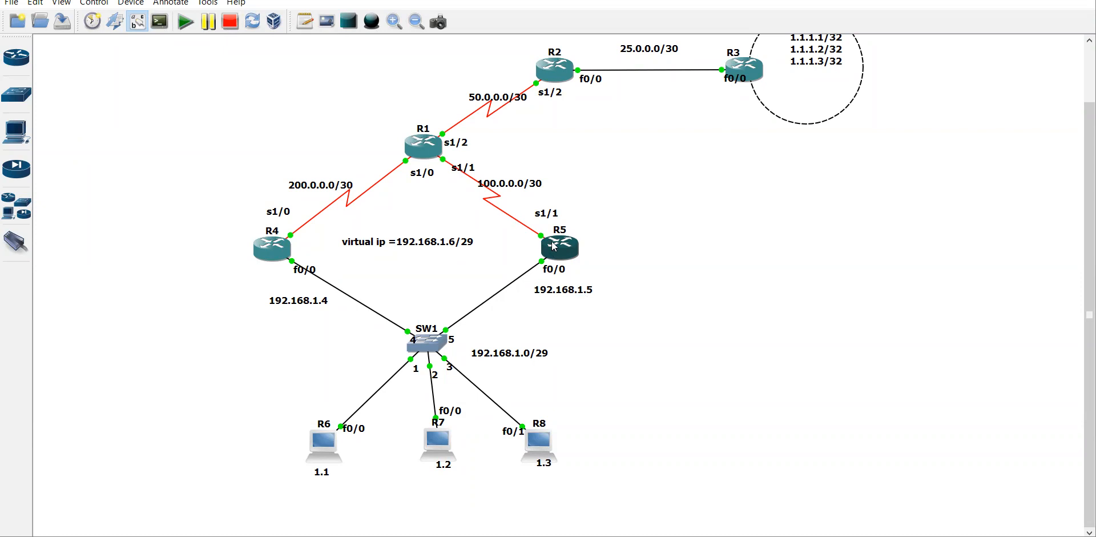
drag(554, 244, 560, 245)
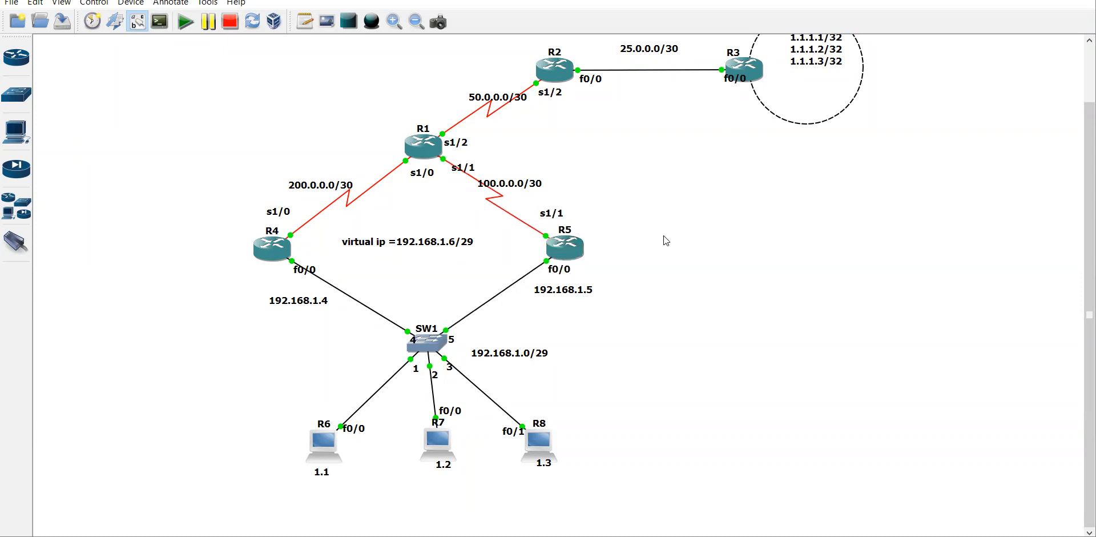